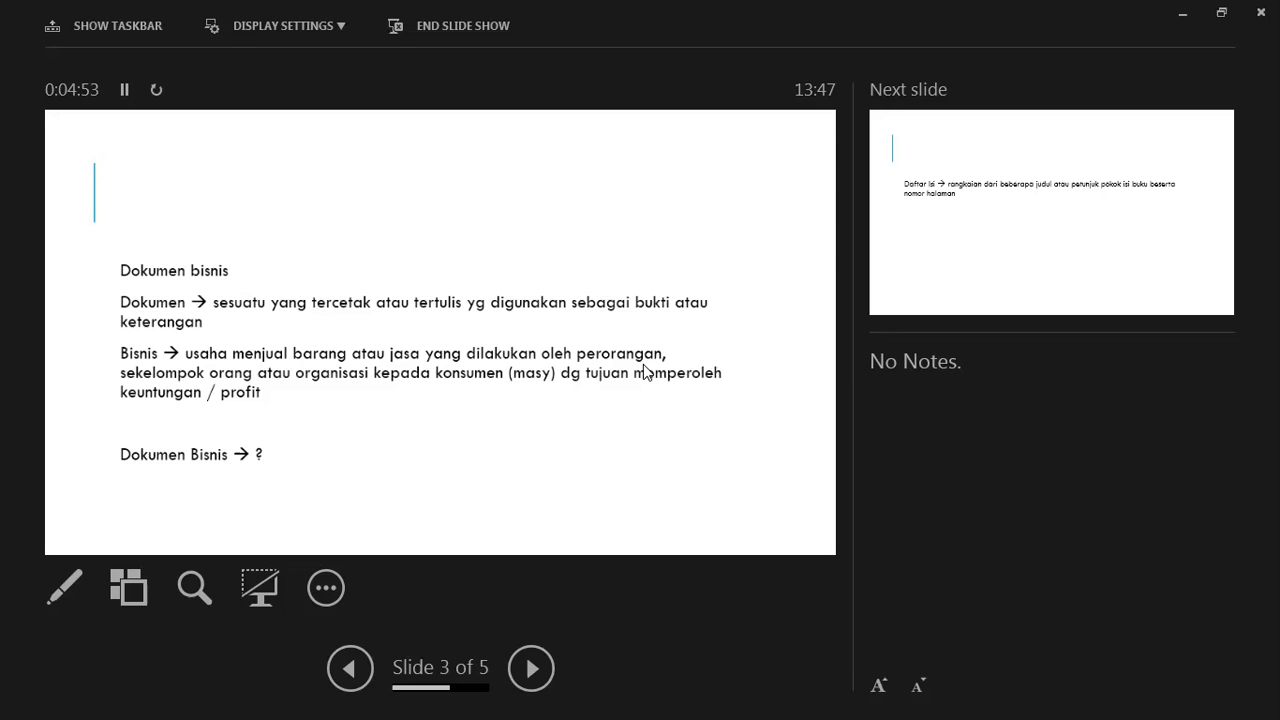
Advance through the remaining slides to the end of the slide show and close the pert 2 presentation.
left_click(643, 364)
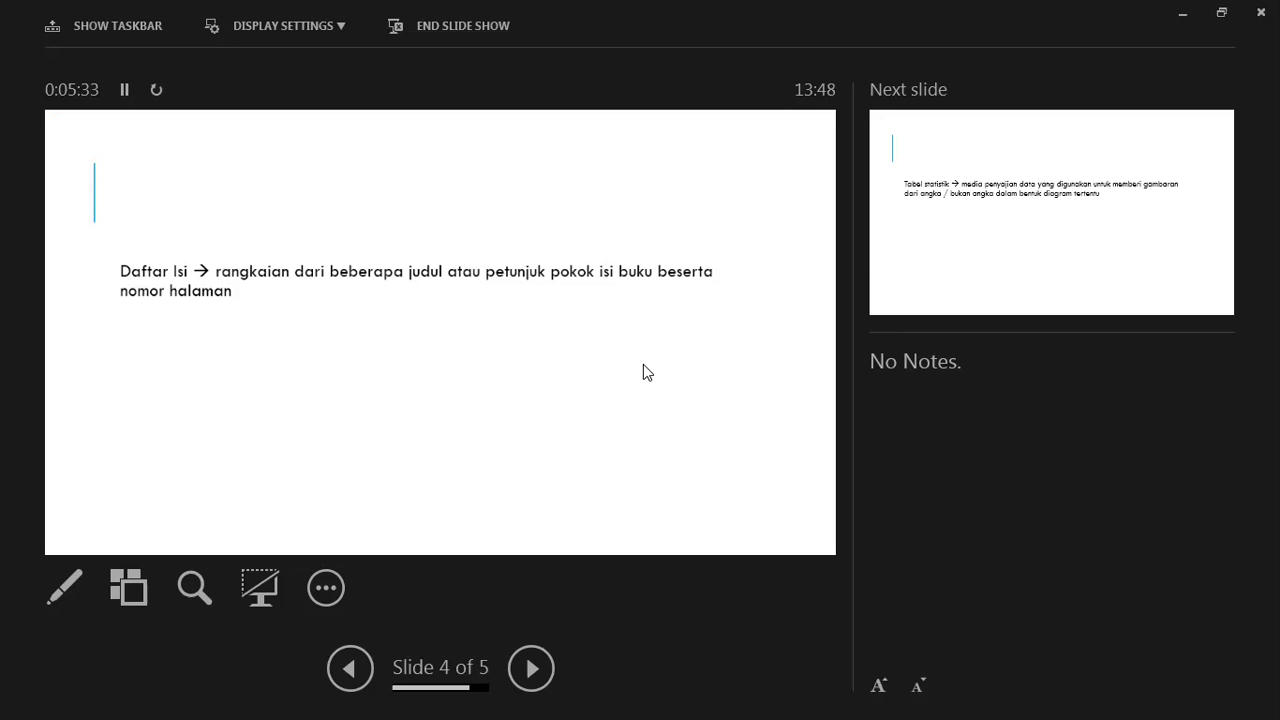
left_click(643, 364)
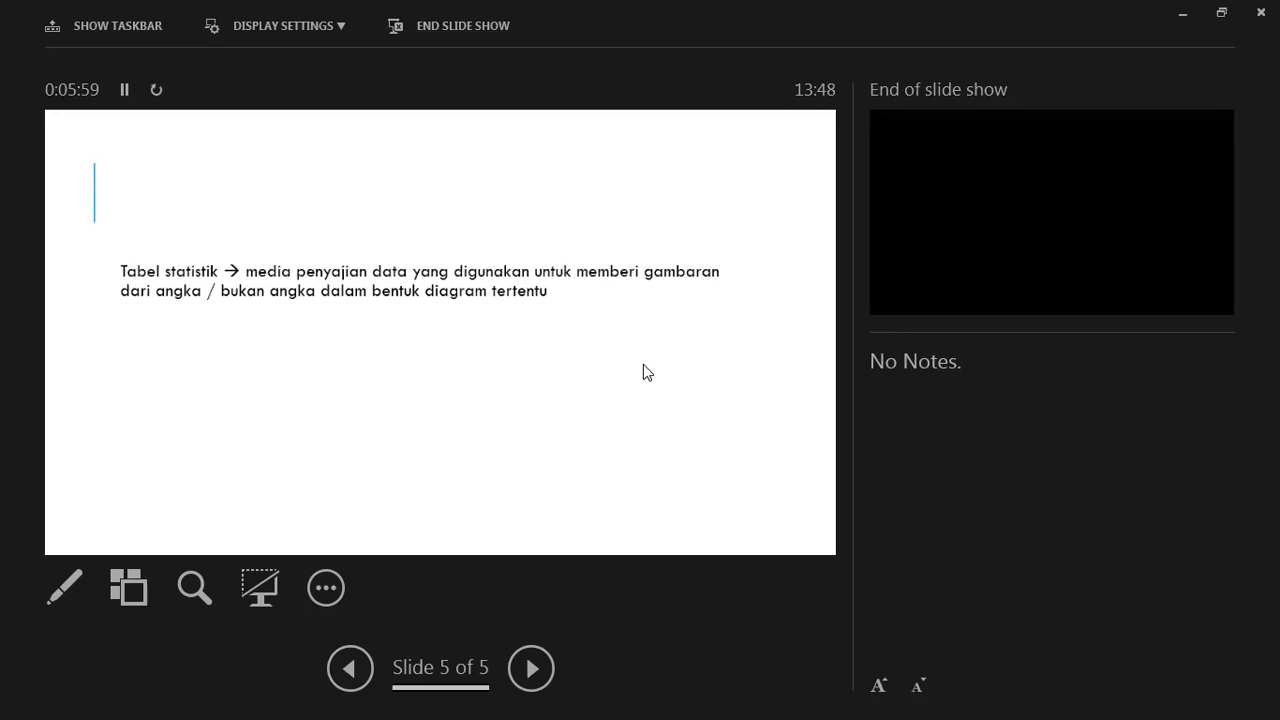
left_click(643, 364)
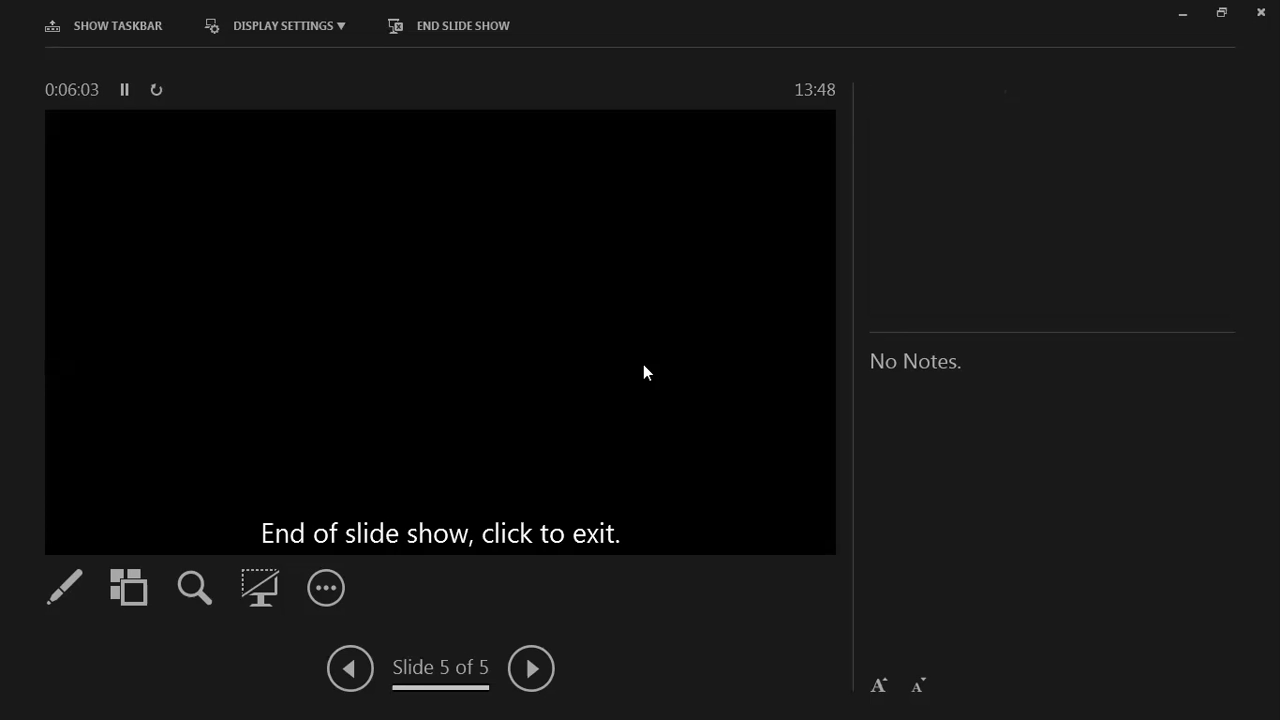
left_click(643, 364)
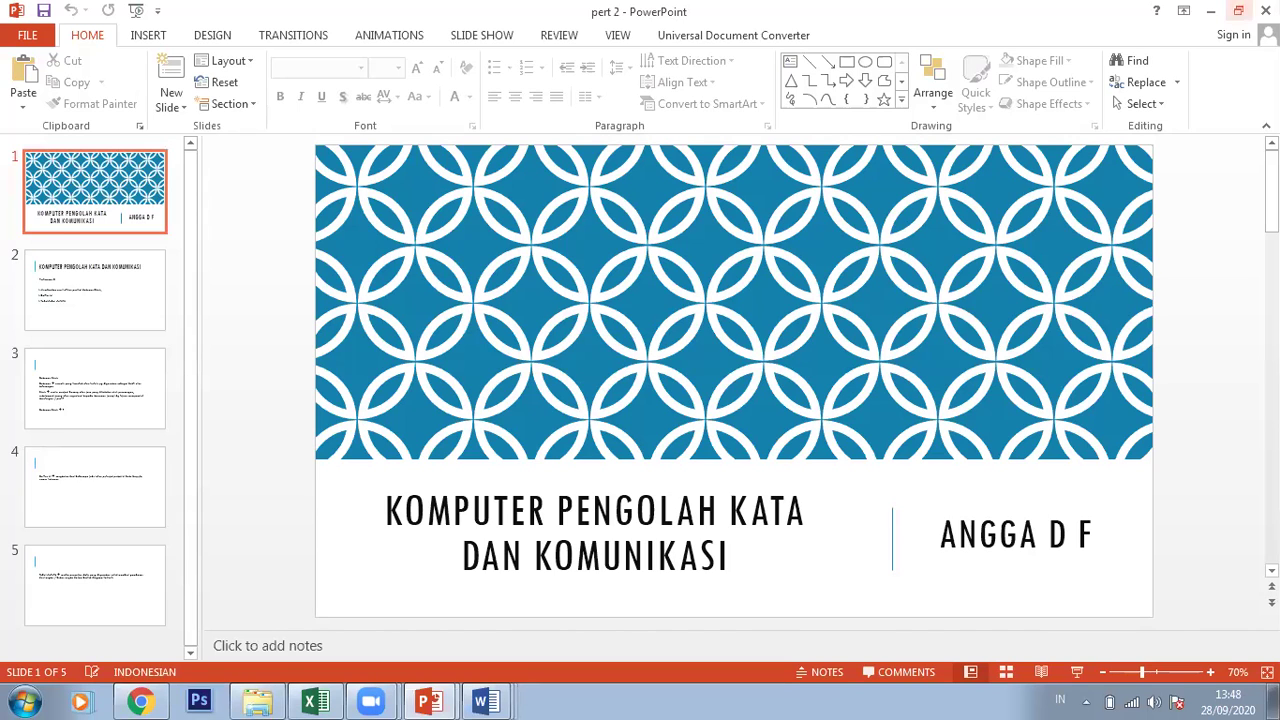
left_click(1265, 10)
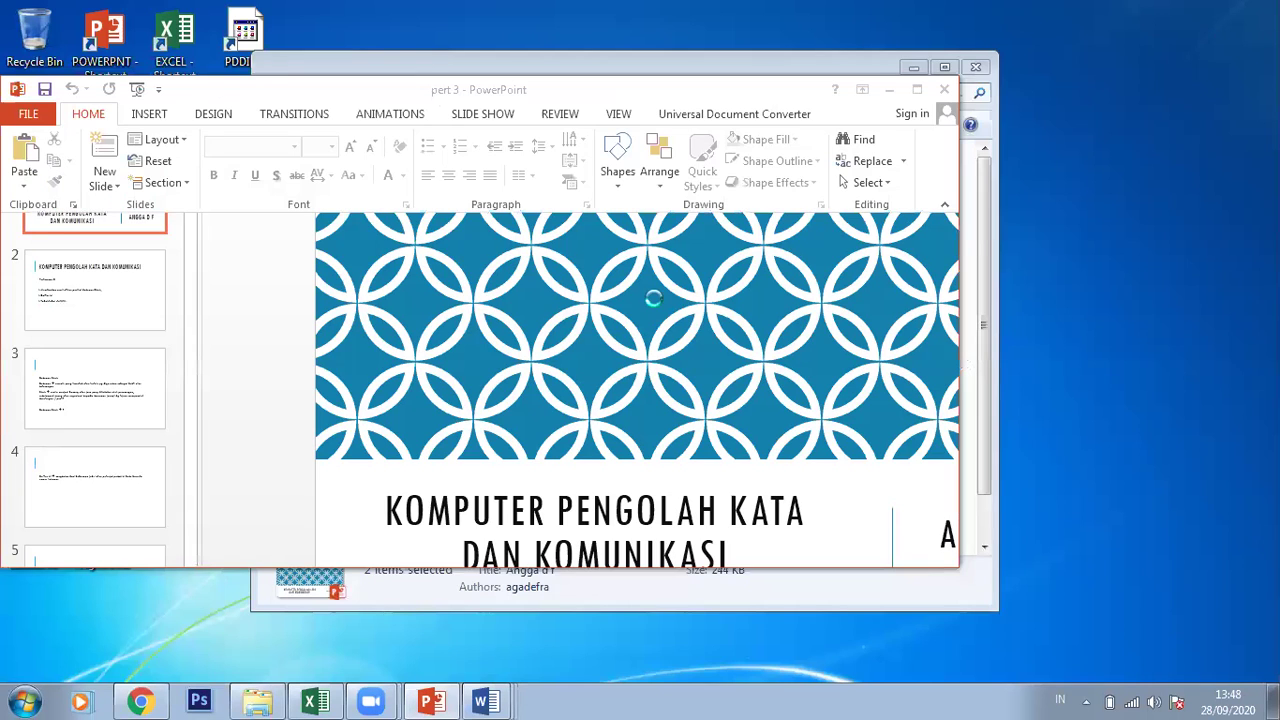
Find the video "Cara Membuat Daftar Isi Otomatis di Ms Word" in the Komputer Pengolahan Kata dan Komunikasi folder and play it.
left_click(386, 62)
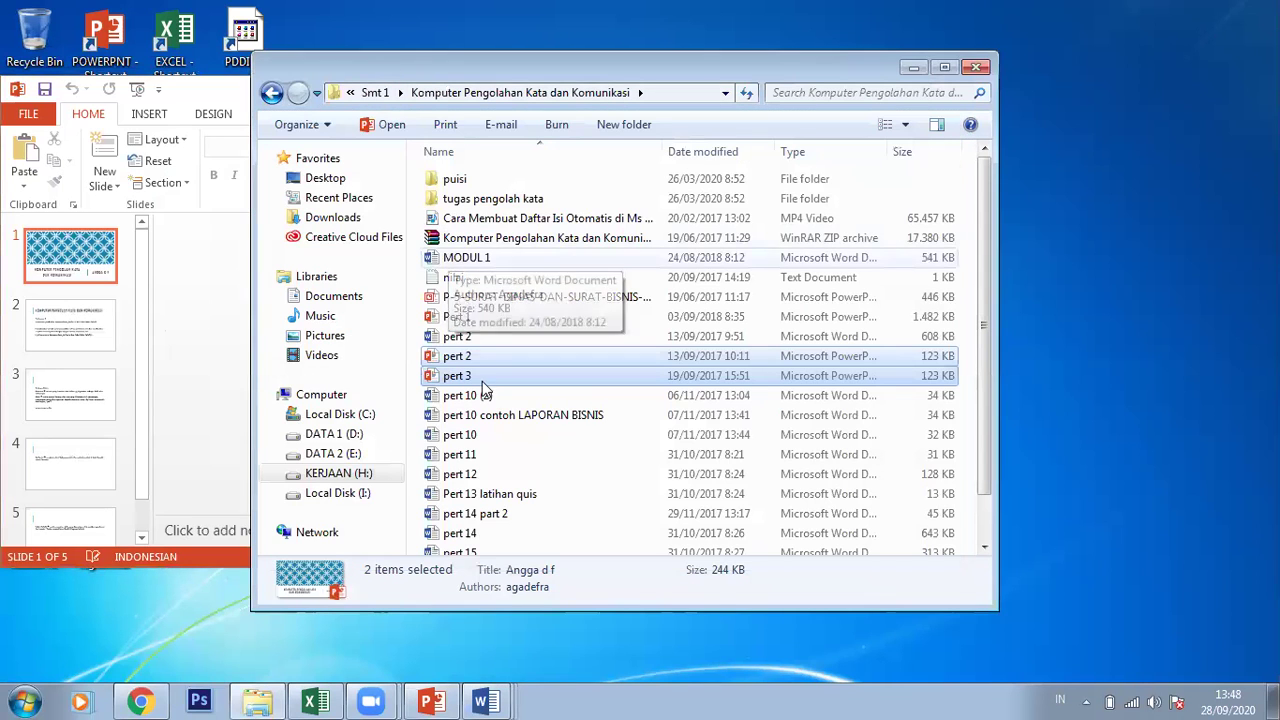
left_click(493, 437)
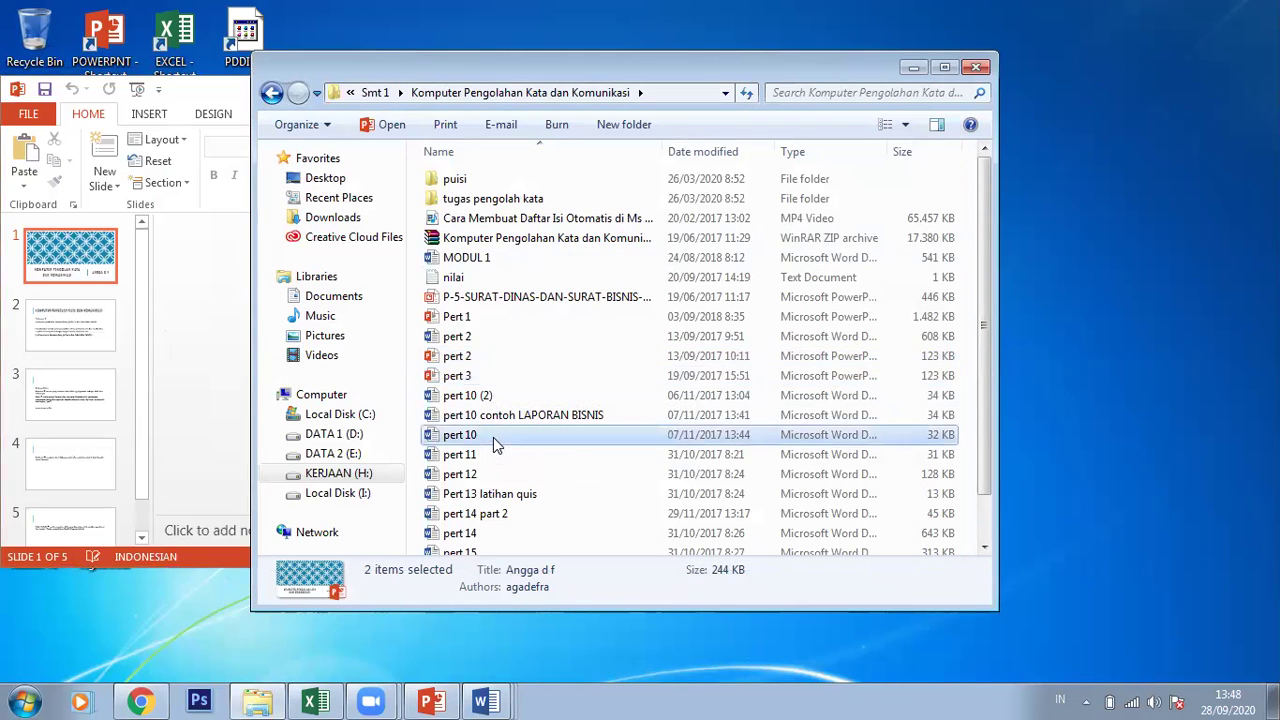
key("Down")
key("Down")
key("Down")
key("Down")
key("Down")
key("Down")
key("Down")
key("Up")
key("Up")
key("Up")
key("Up")
key("Up")
key("Up")
key("Up")
key("Up")
key("Up")
key("Up")
key("Up")
key("Up")
key("Up")
key("Up")
key("Up")
key("Up")
key("Up")
key("Up")
key("Up")
key("Up")
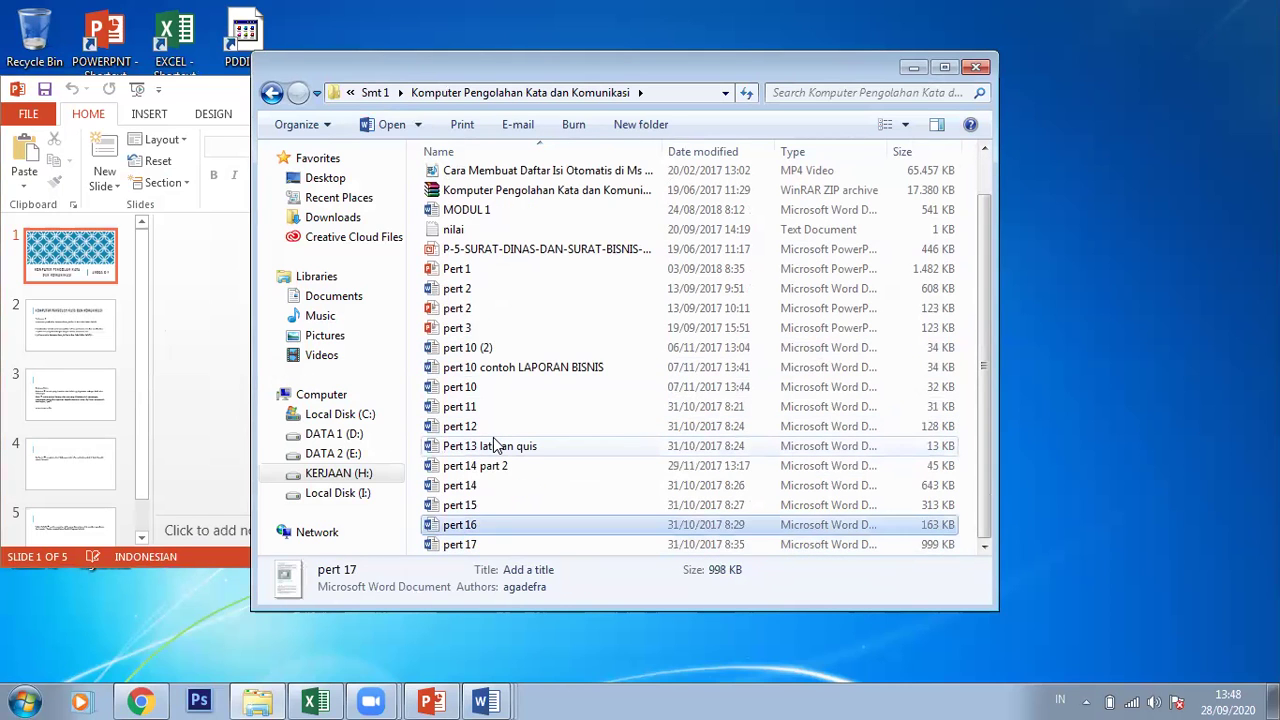
key("Down")
key("Down")
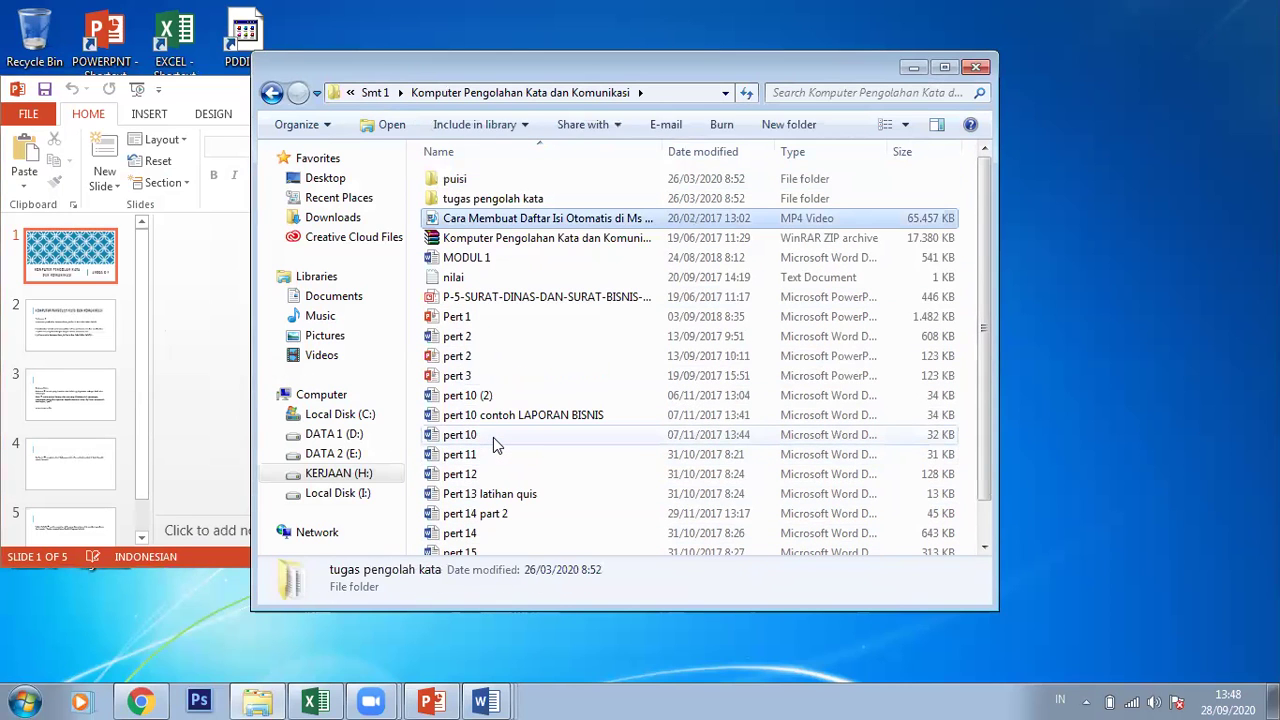
double_click(570, 223)
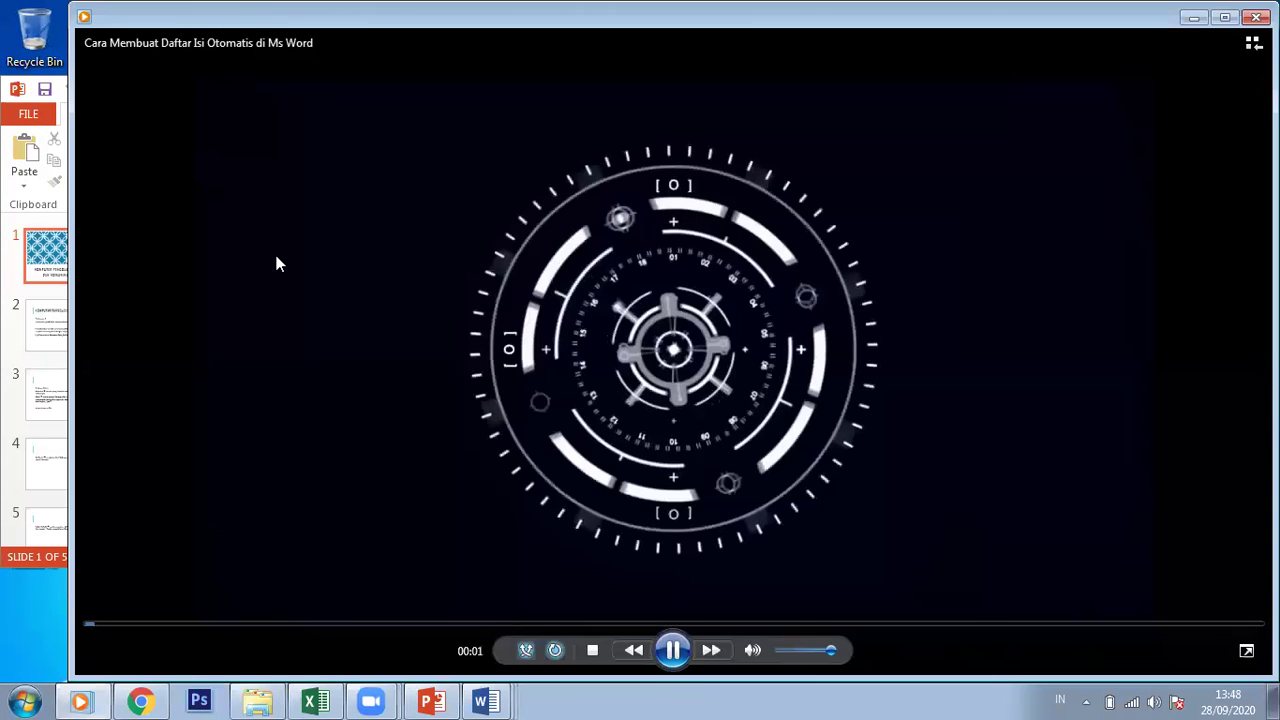
Watch the video in full screen, return to the windowed view and close the player.
double_click(278, 263)
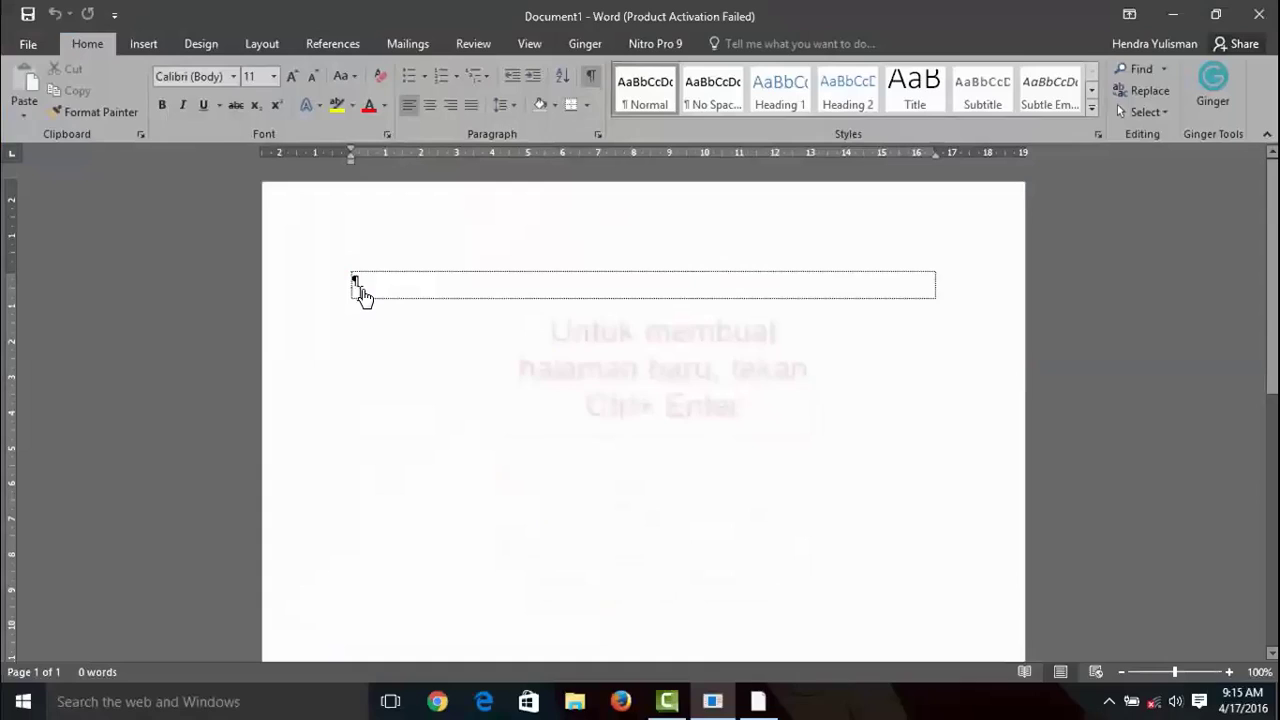
double_click(375, 276)
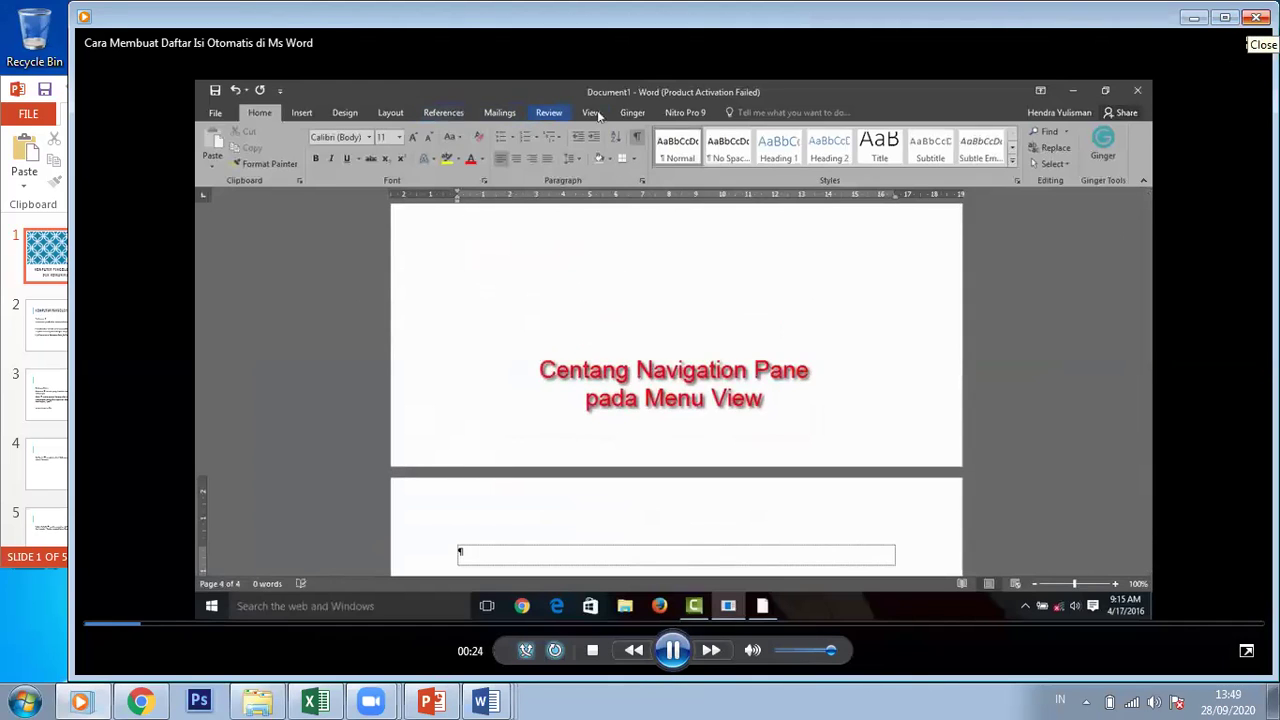
left_click(1255, 17)
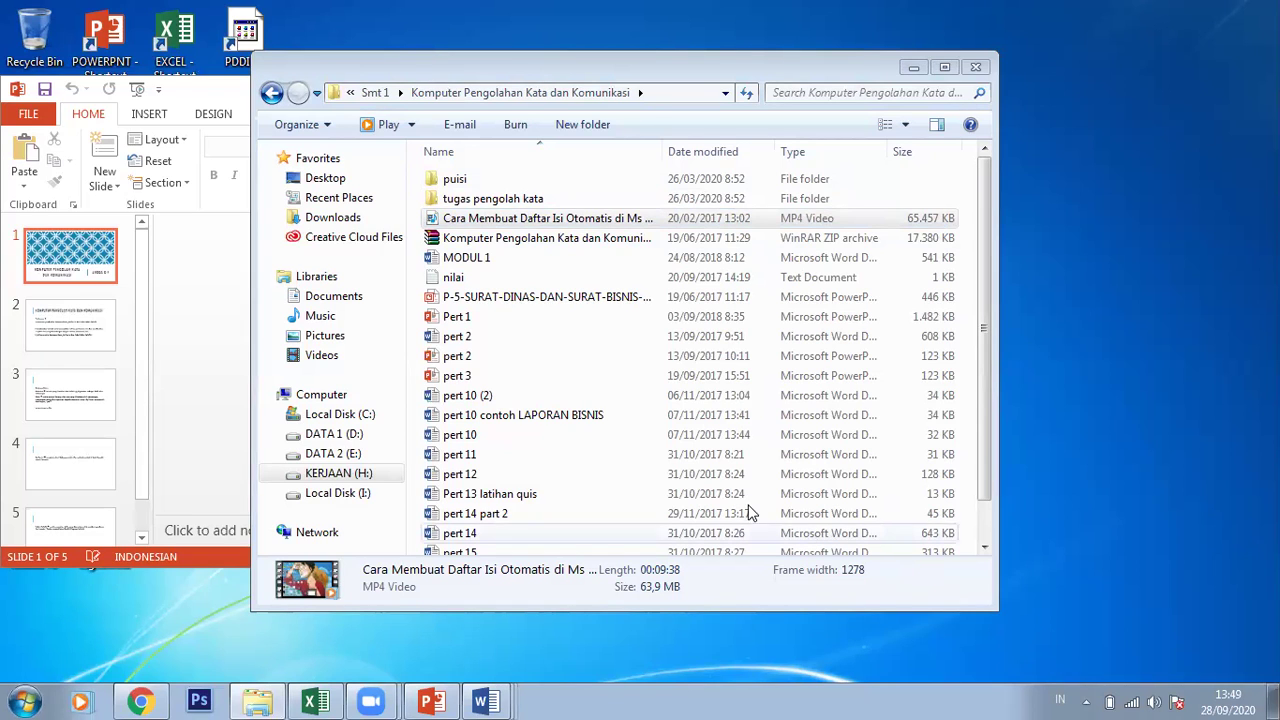
Switch to PowerPoint with the pert 3 presentation and set the projector display mode to Duplicate.
left_click(440, 700)
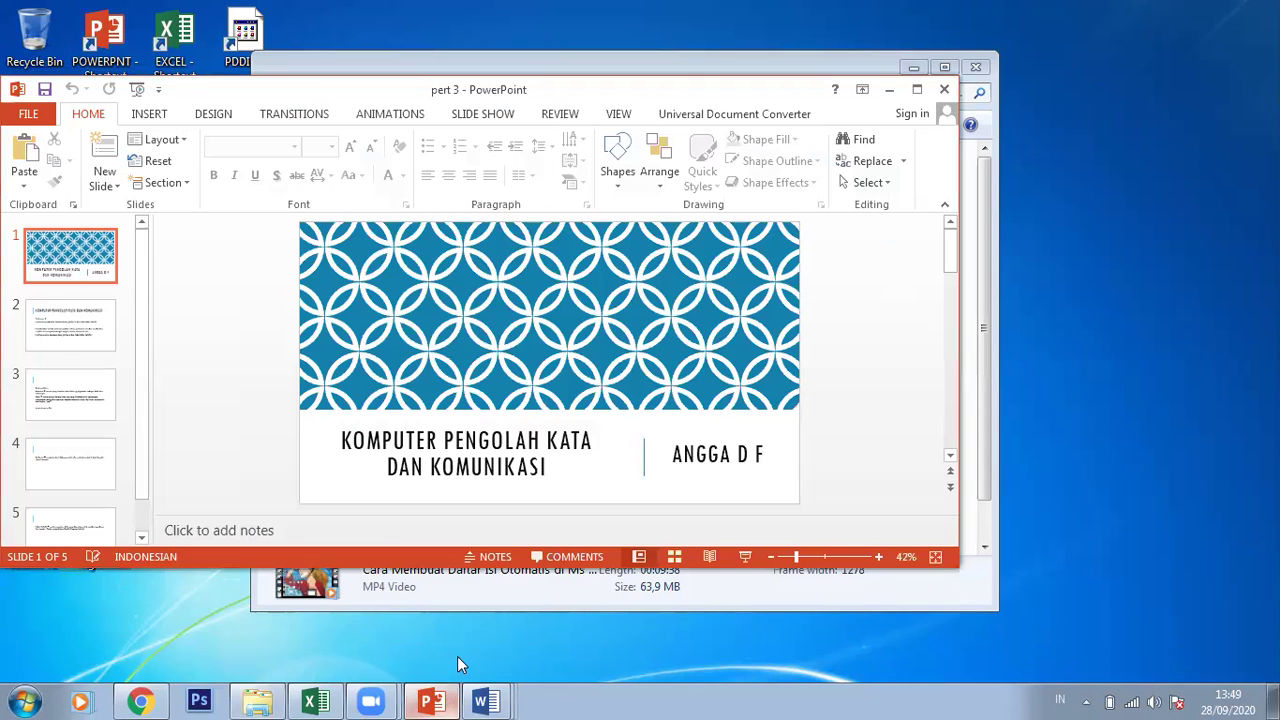
left_click_drag(742, 88, 758, 95)
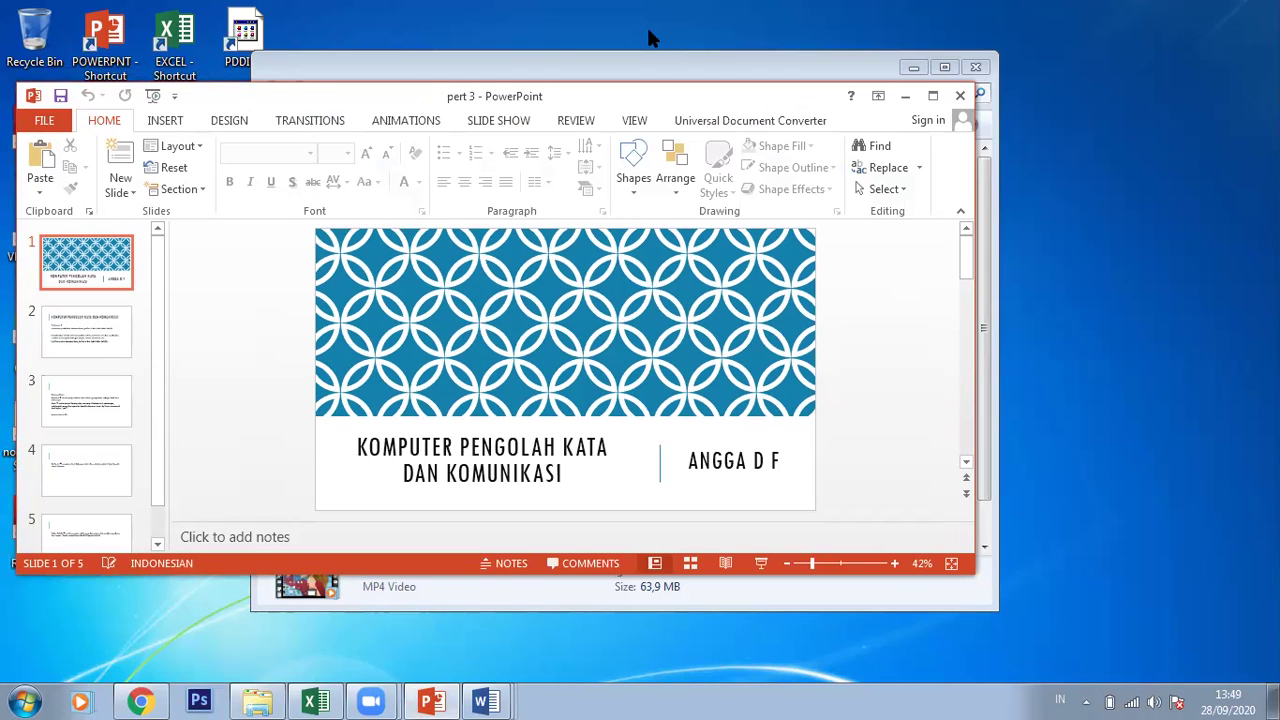
left_click(648, 38)
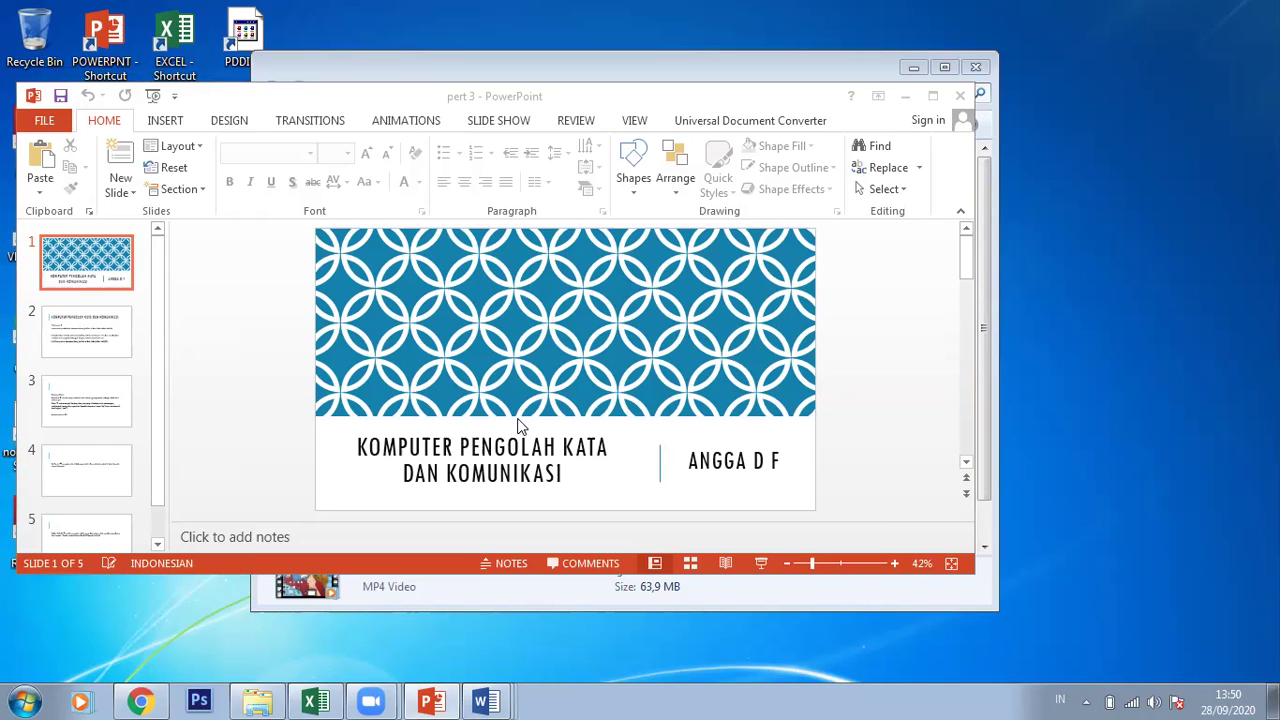
key("super+p")
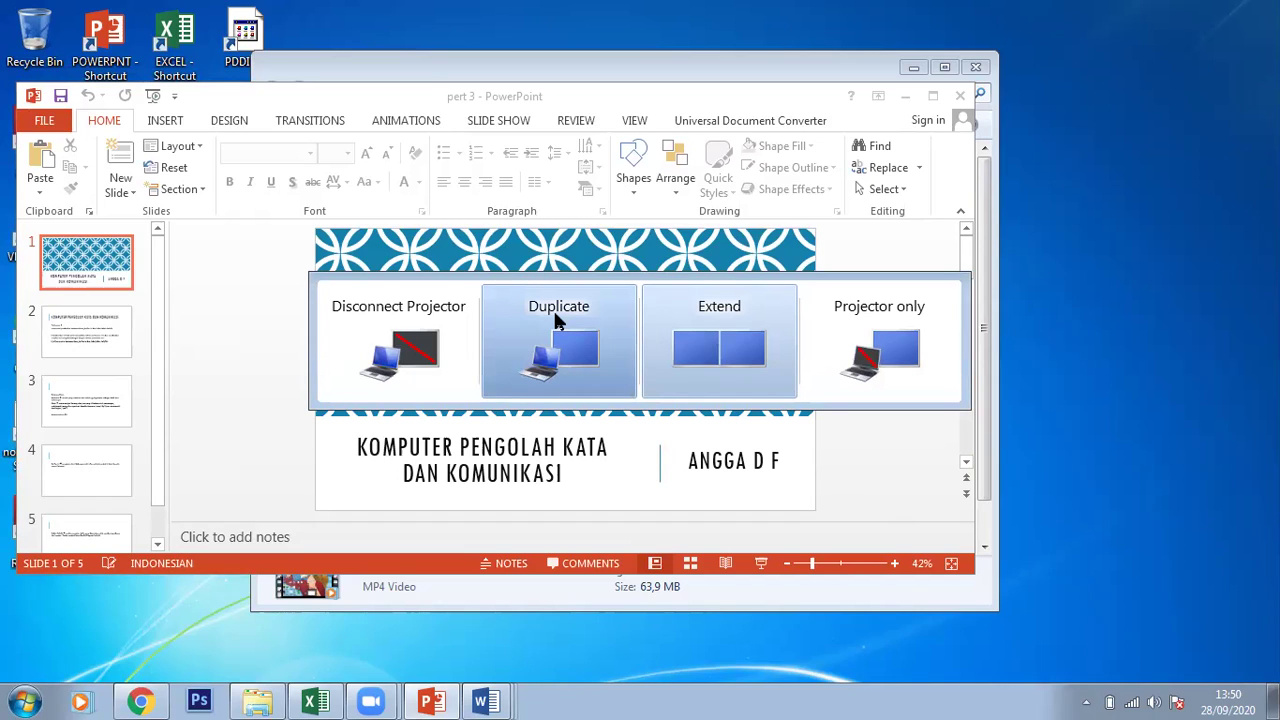
left_click(558, 318)
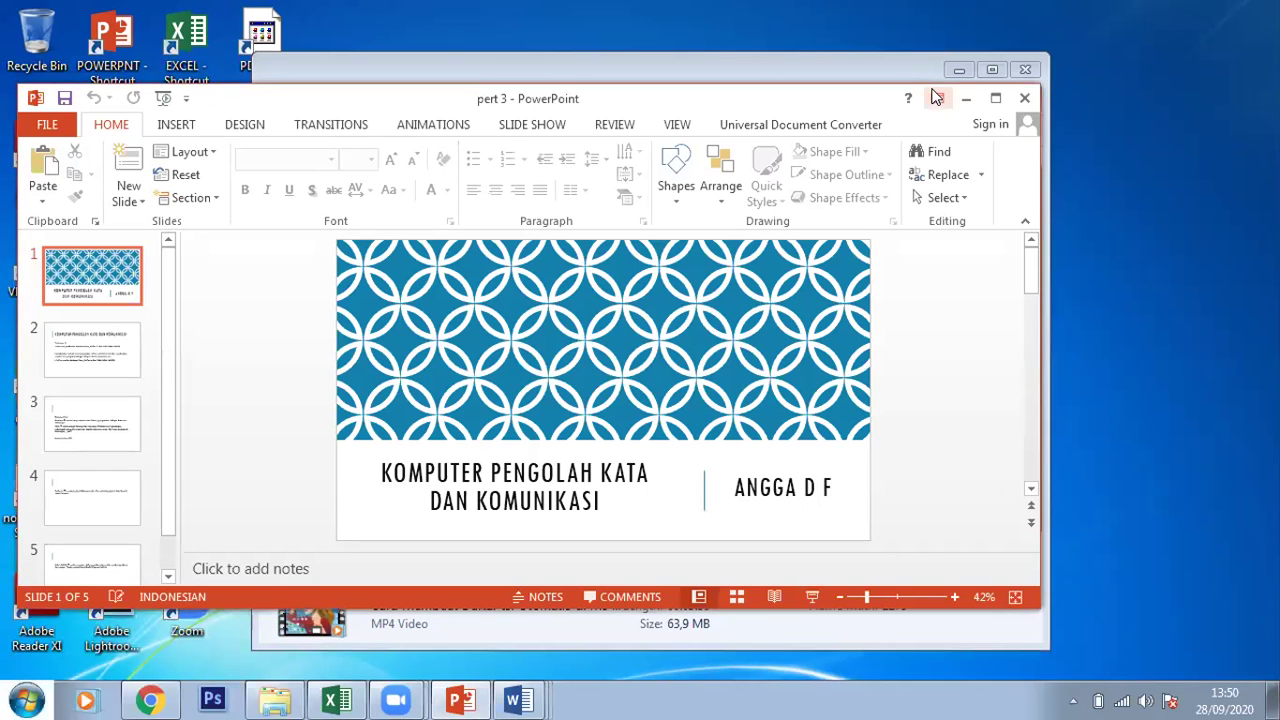
Play the video "Cara Membuat Daftar Isi Otomatis di Ms Word" again, skip to about 00:29 and show it full screen.
left_click(274, 700)
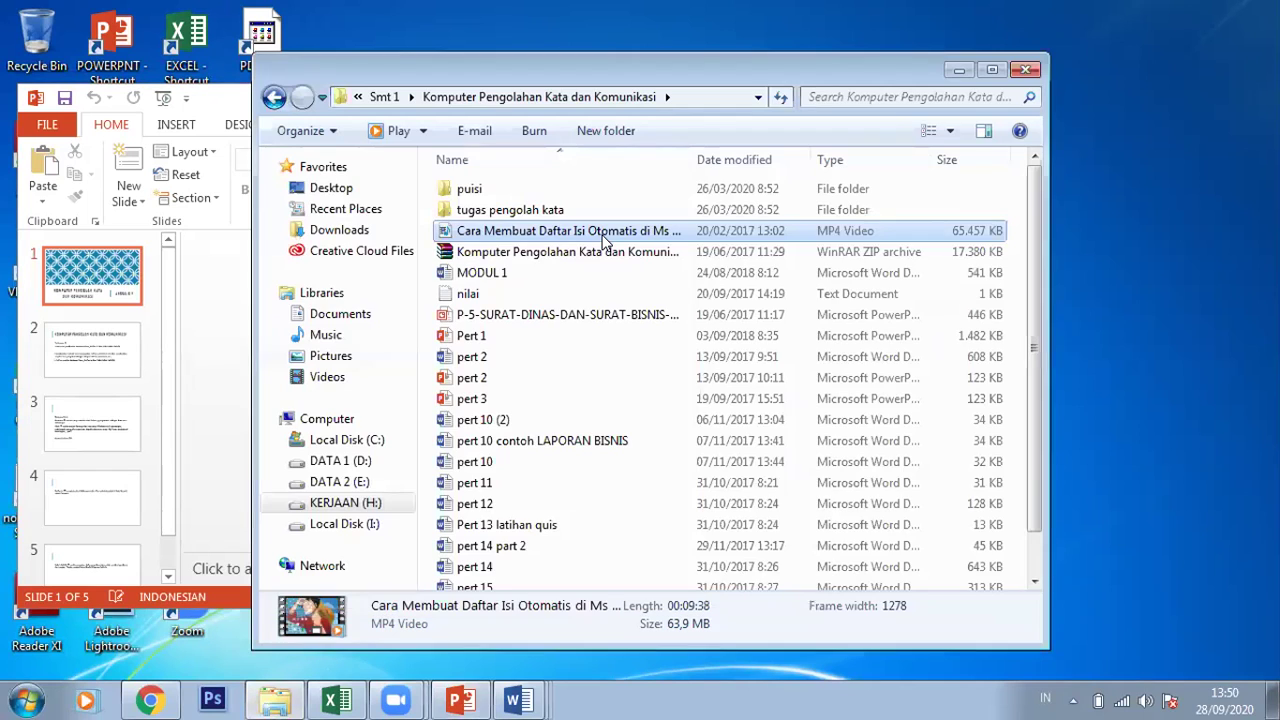
double_click(603, 236)
mouse_move(271, 222)
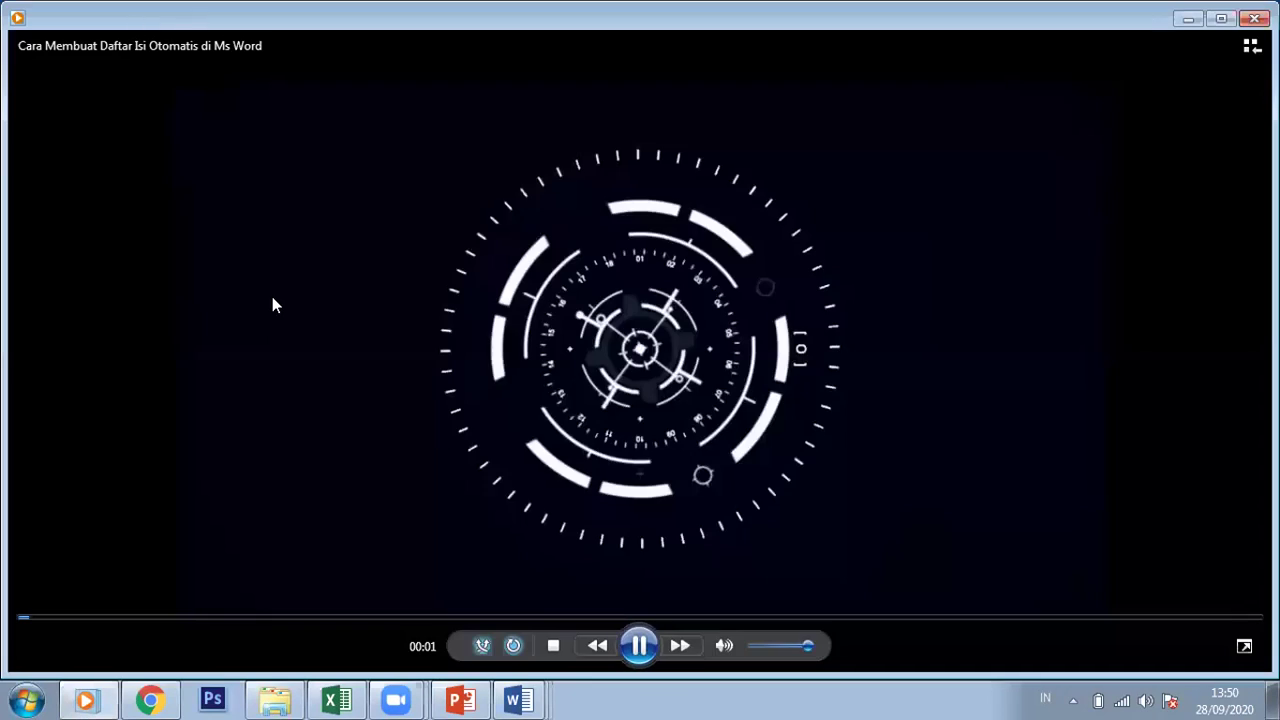
left_click(89, 617)
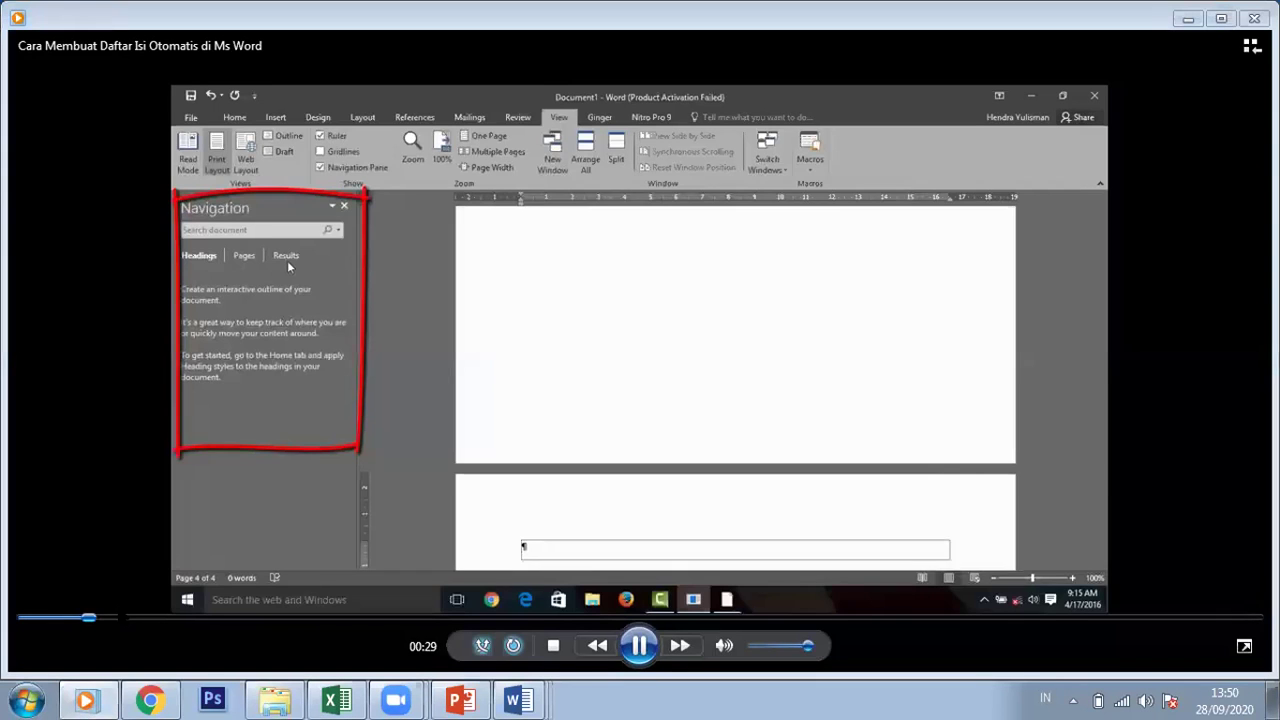
double_click(536, 303)
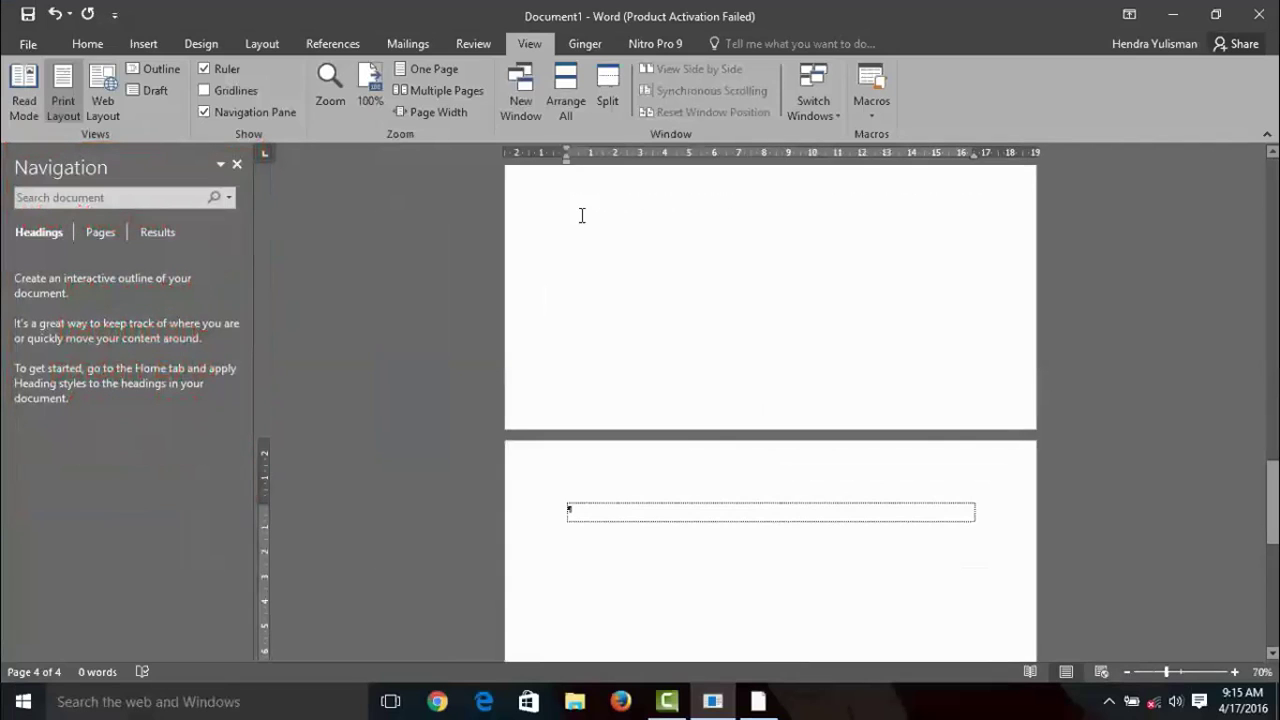
Enter DAFTAR ISI before the page break on the first page of the Word document.
scroll(581, 215, "down", 3)
scroll(581, 215, "down", 1)
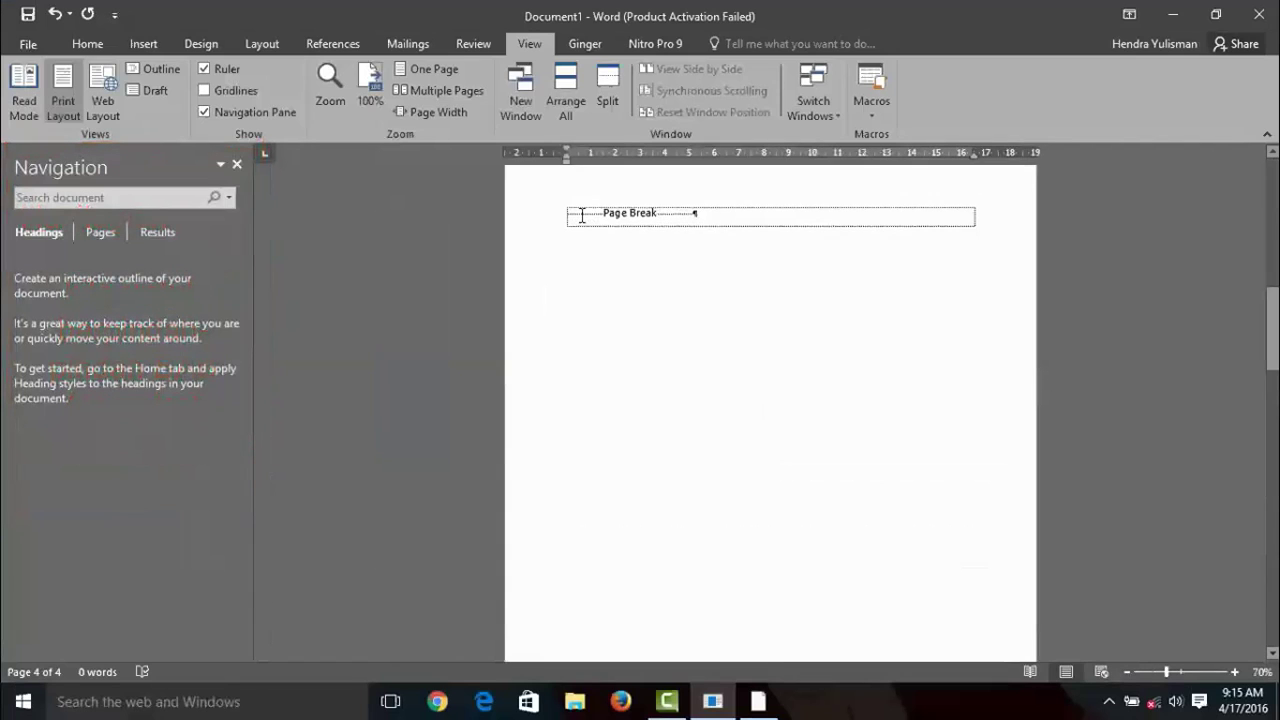
scroll(581, 215, "down", 3)
scroll(600, 255, "up", 3)
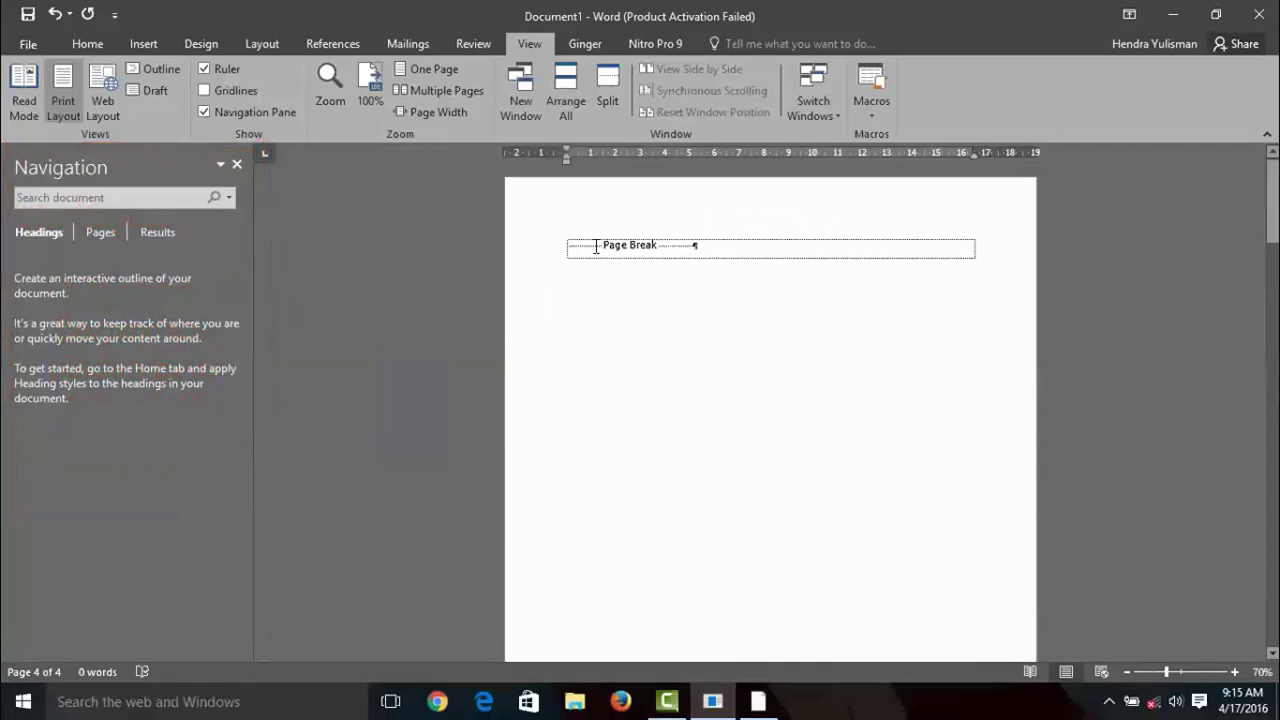
left_click(633, 273)
type("DAFTAR ISI")
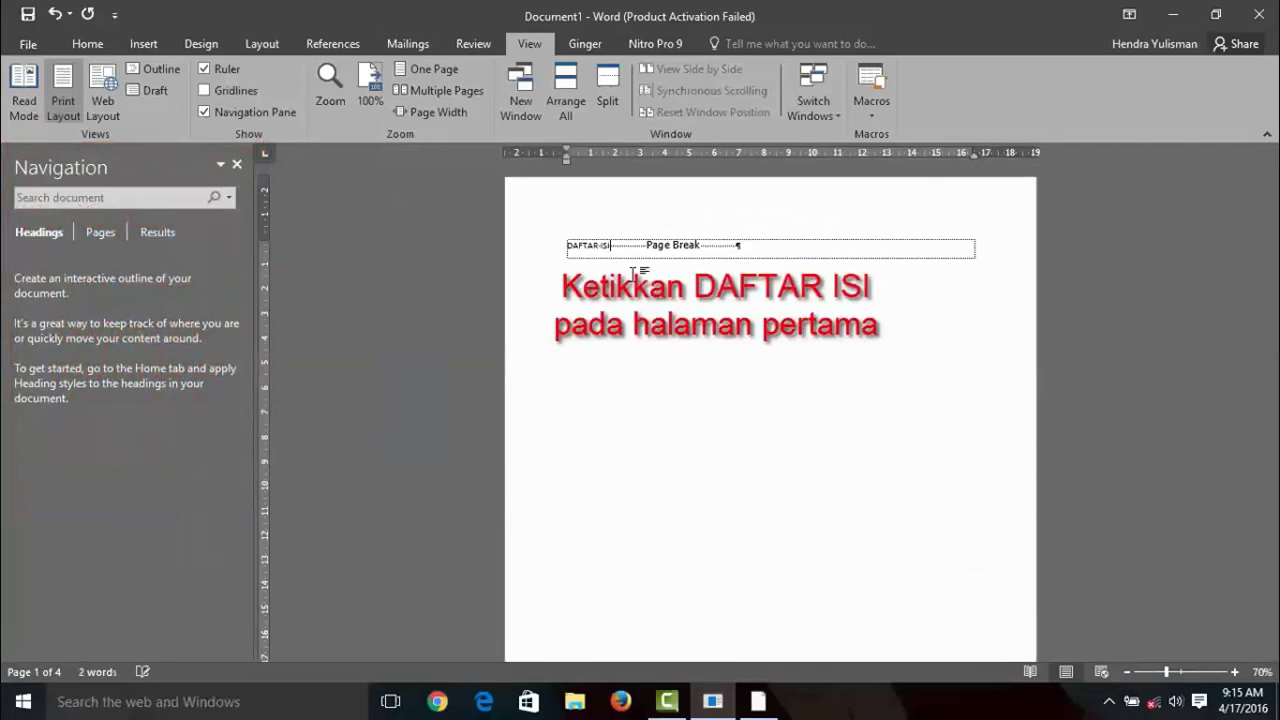
Format the DAFTAR ISI line in Times New Roman at size 12.
triple_click(633, 273)
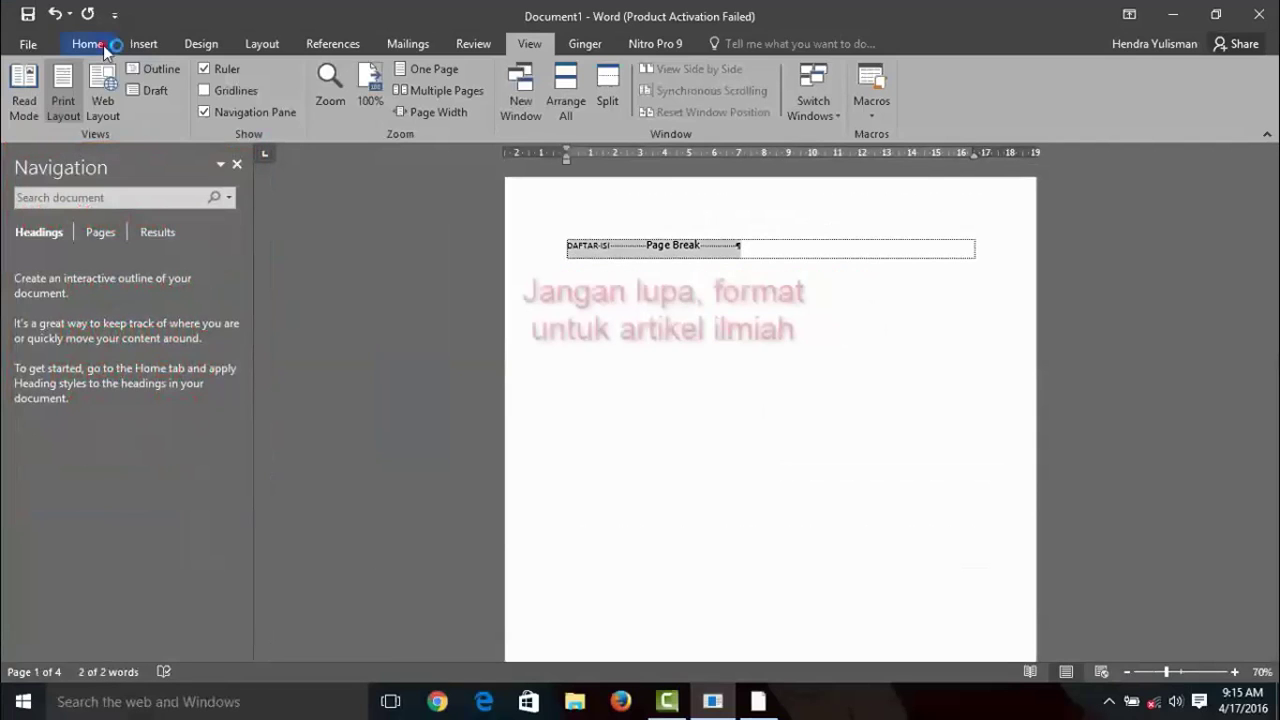
left_click(103, 45)
left_click(289, 77)
left_click(233, 77)
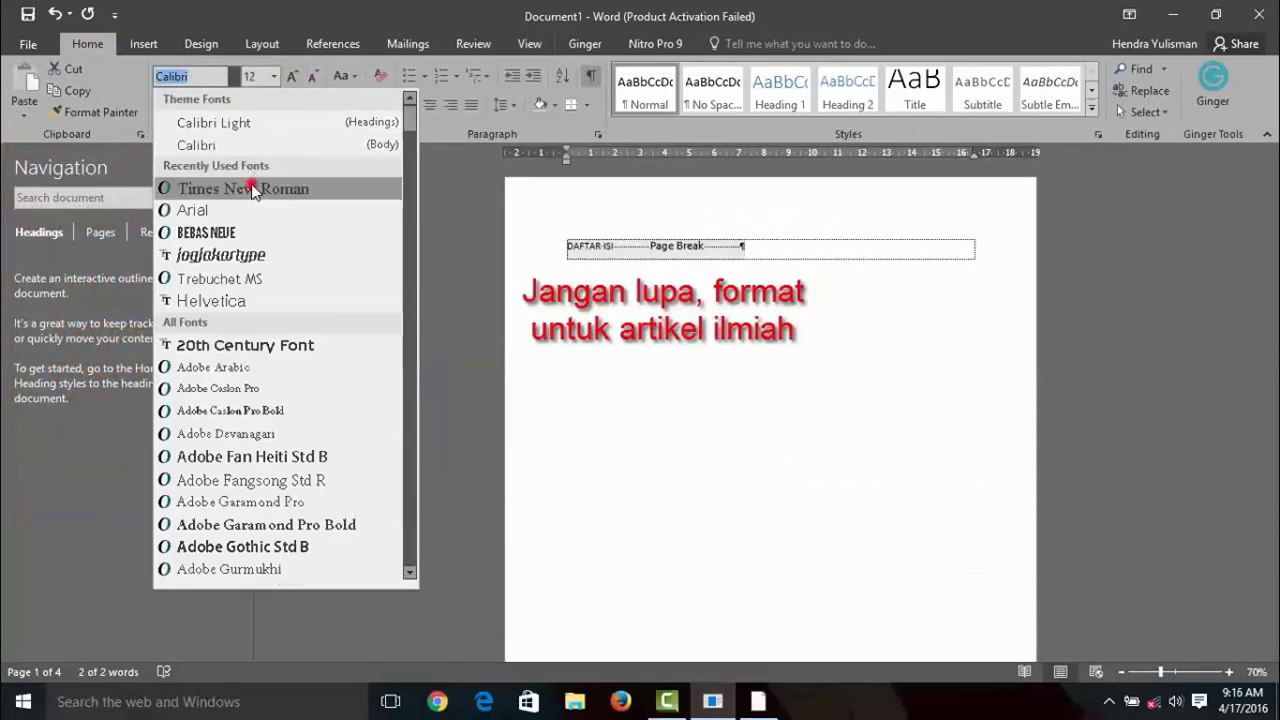
left_click(250, 188)
Insert two paragraph breaks after DAFTAR ISI, ahead of the page break.
left_click(629, 247)
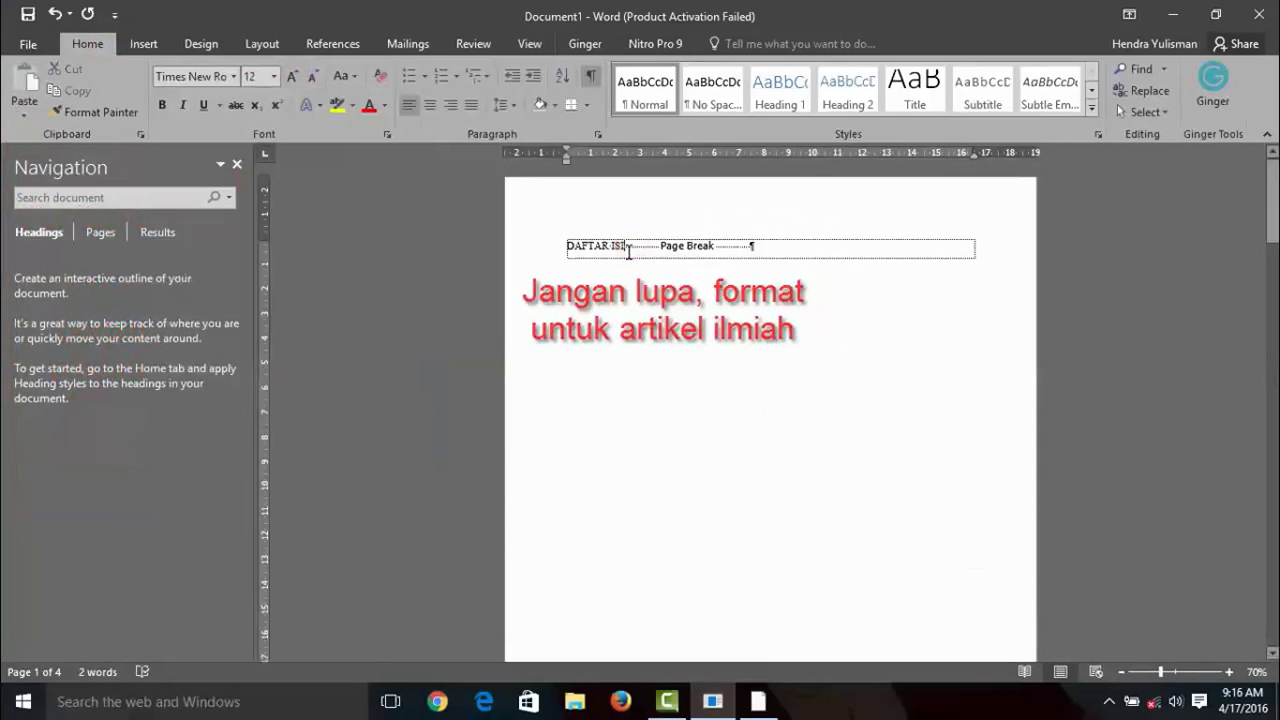
key("Return")
key("Return")
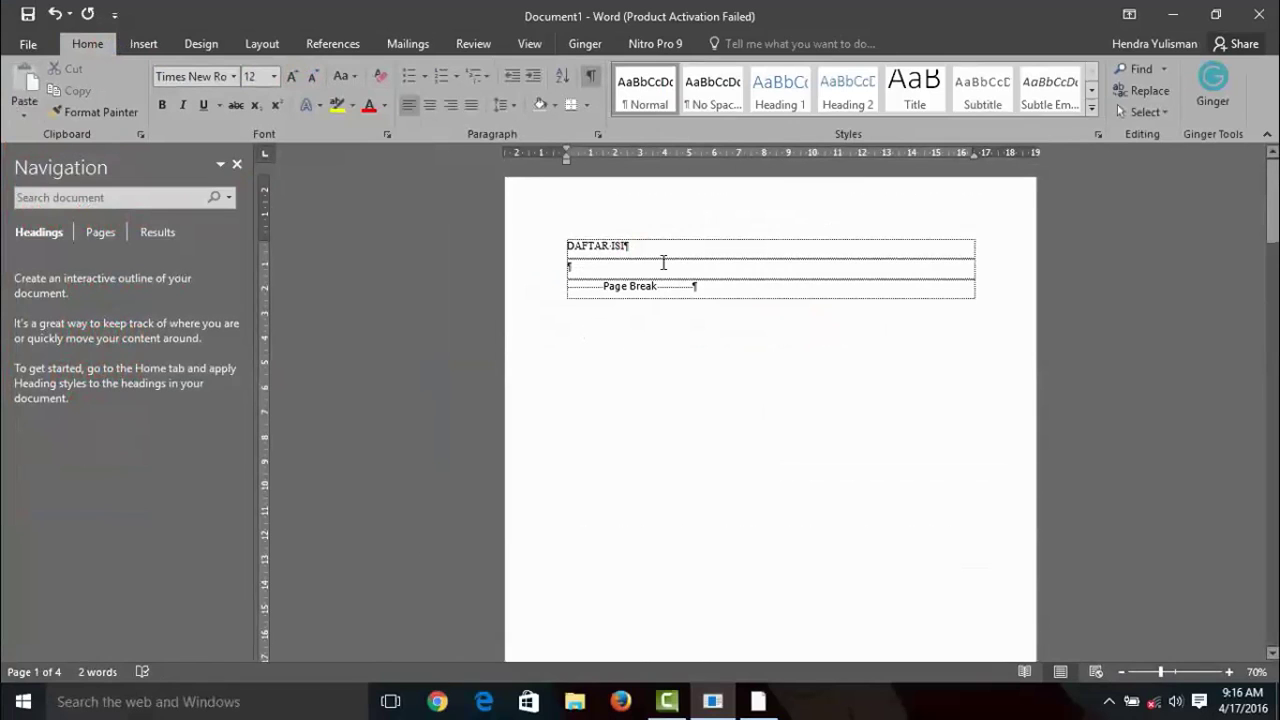
Add the lines BAB I and SUB BAB I above the page break on the second page.
scroll(700, 423, "down", 5)
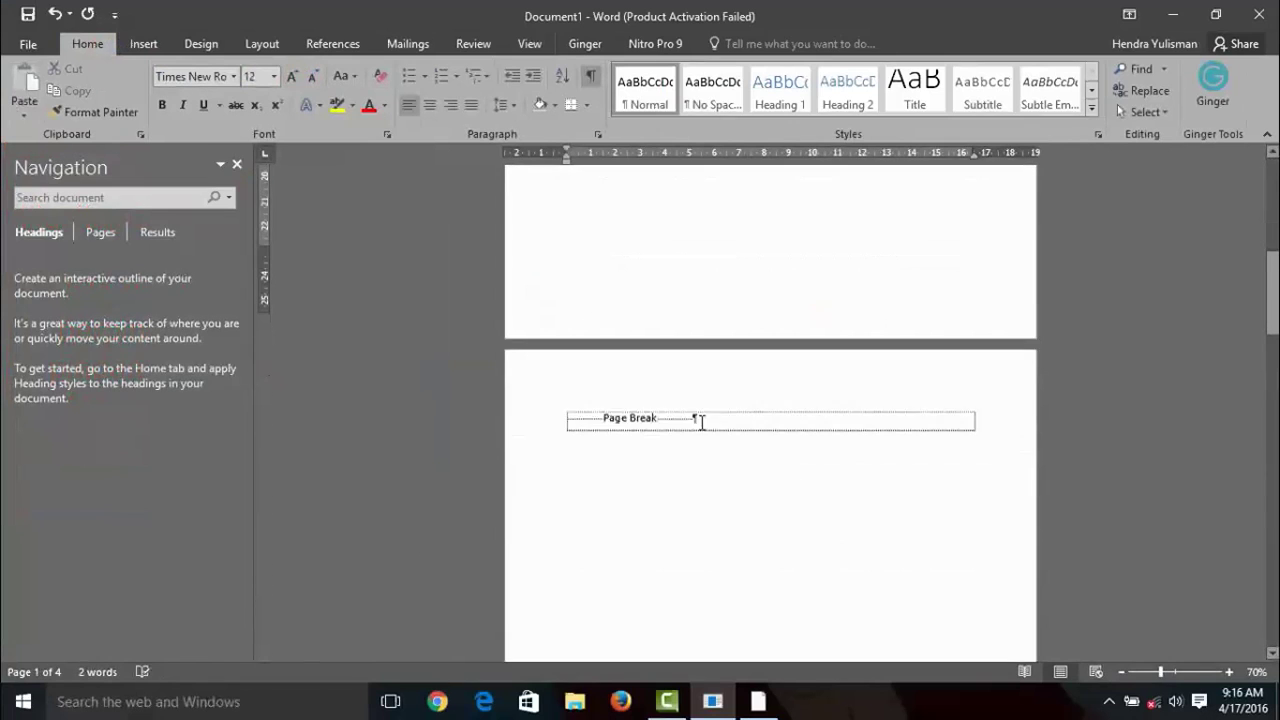
scroll(650, 410, "down", 1)
left_click(566, 392)
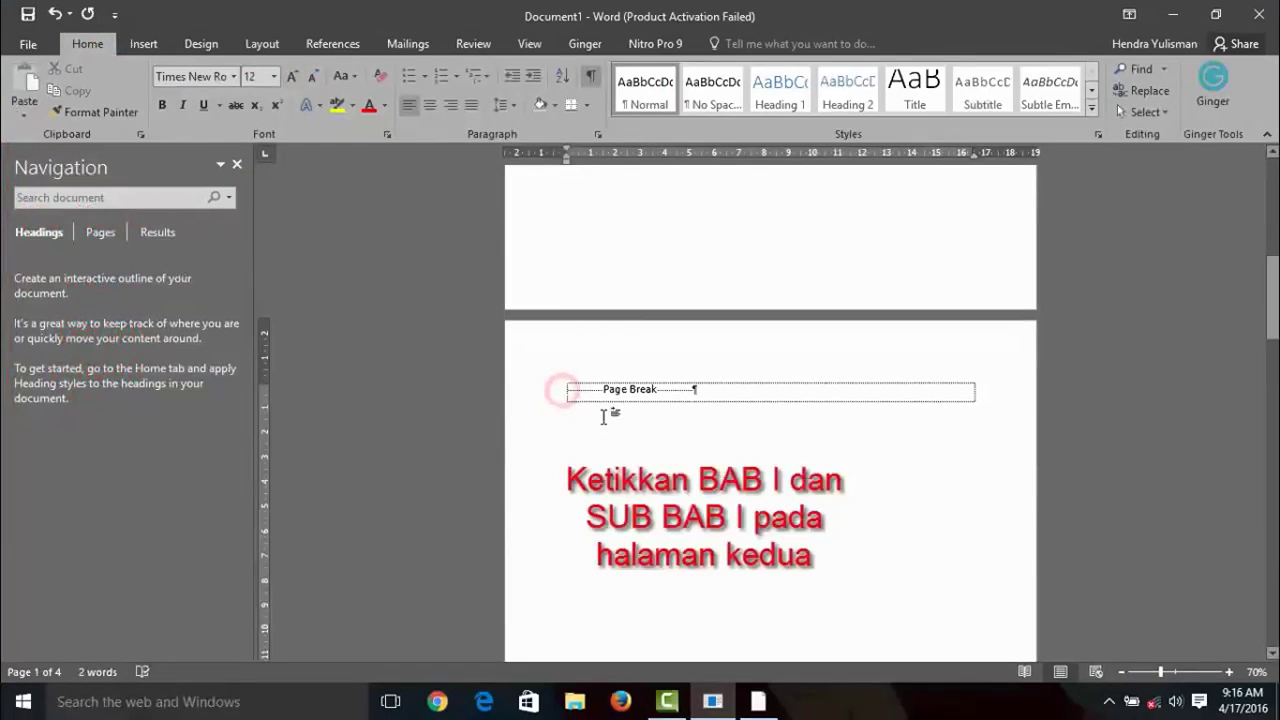
type("BAB I")
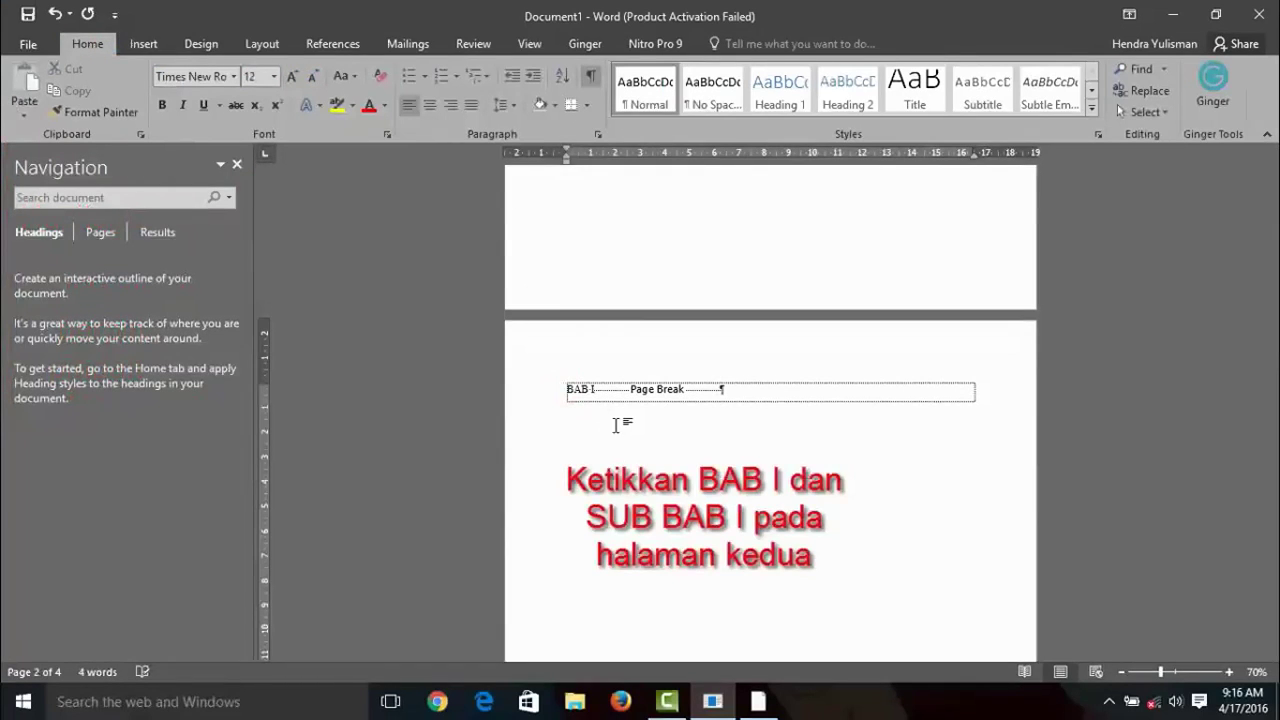
key("Return")
type("S")
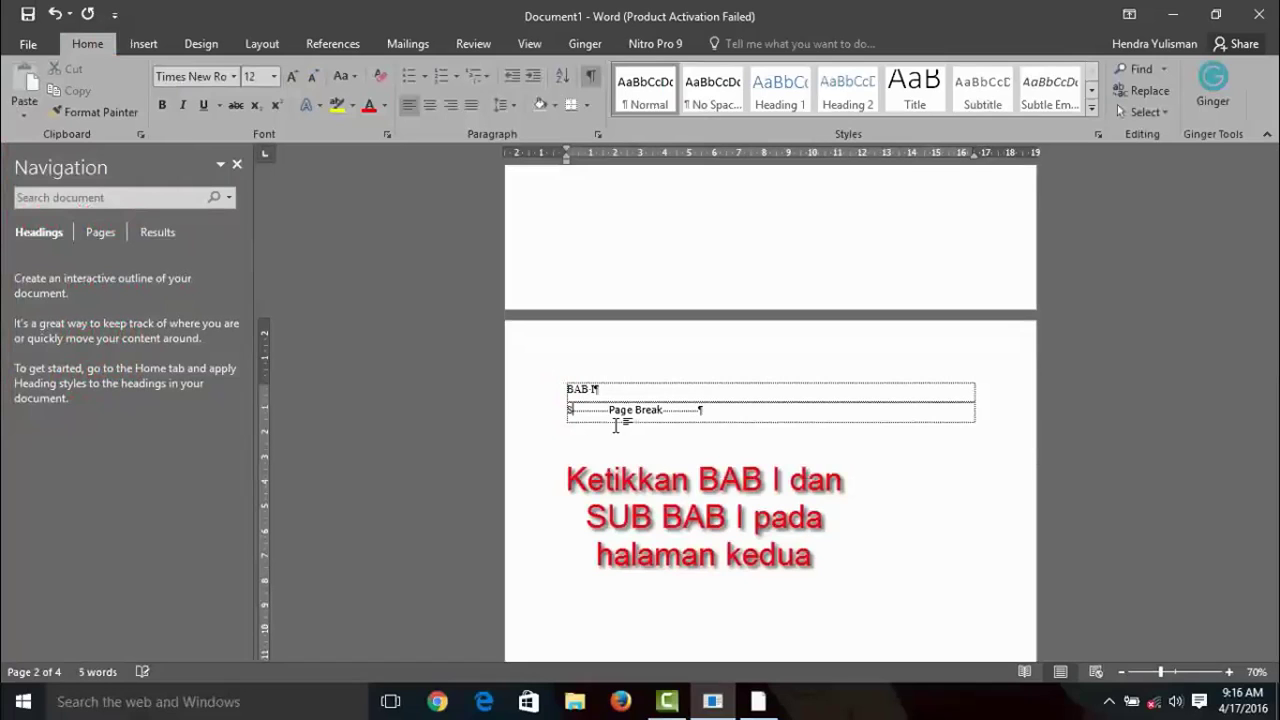
type("UB BAB I")
key("Return")
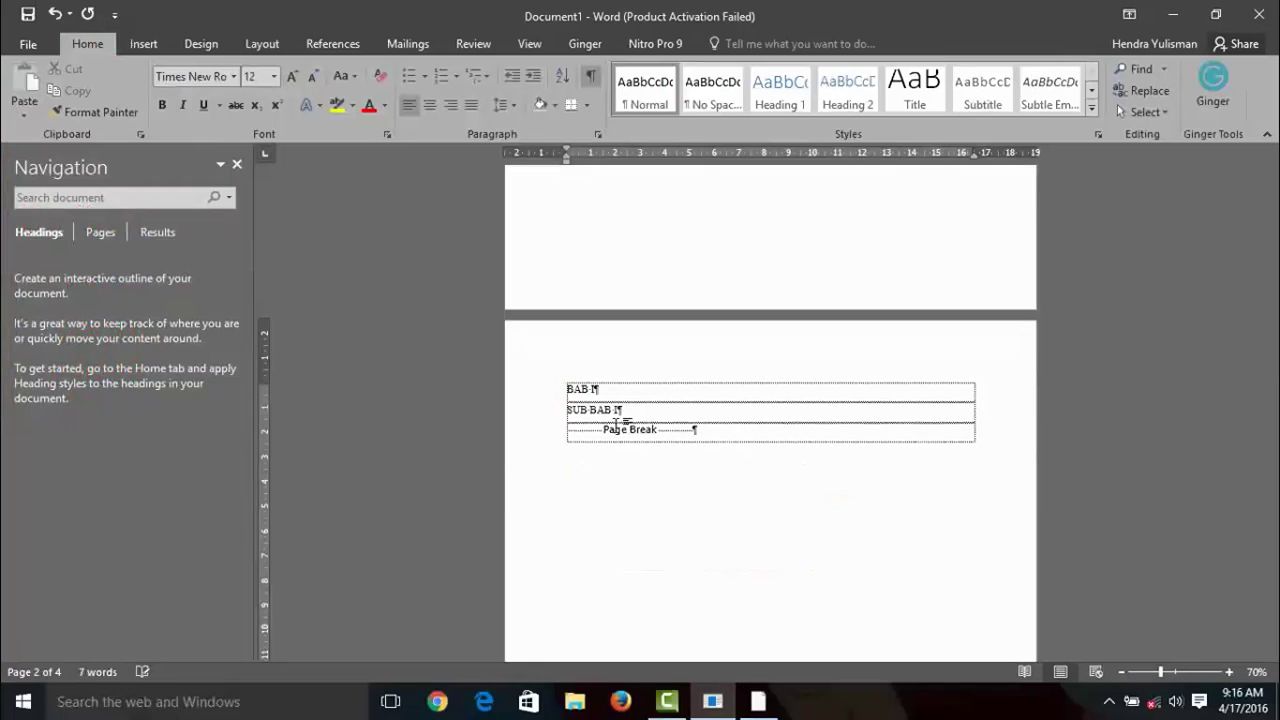
scroll(726, 430, "up", 3, "ctrl")
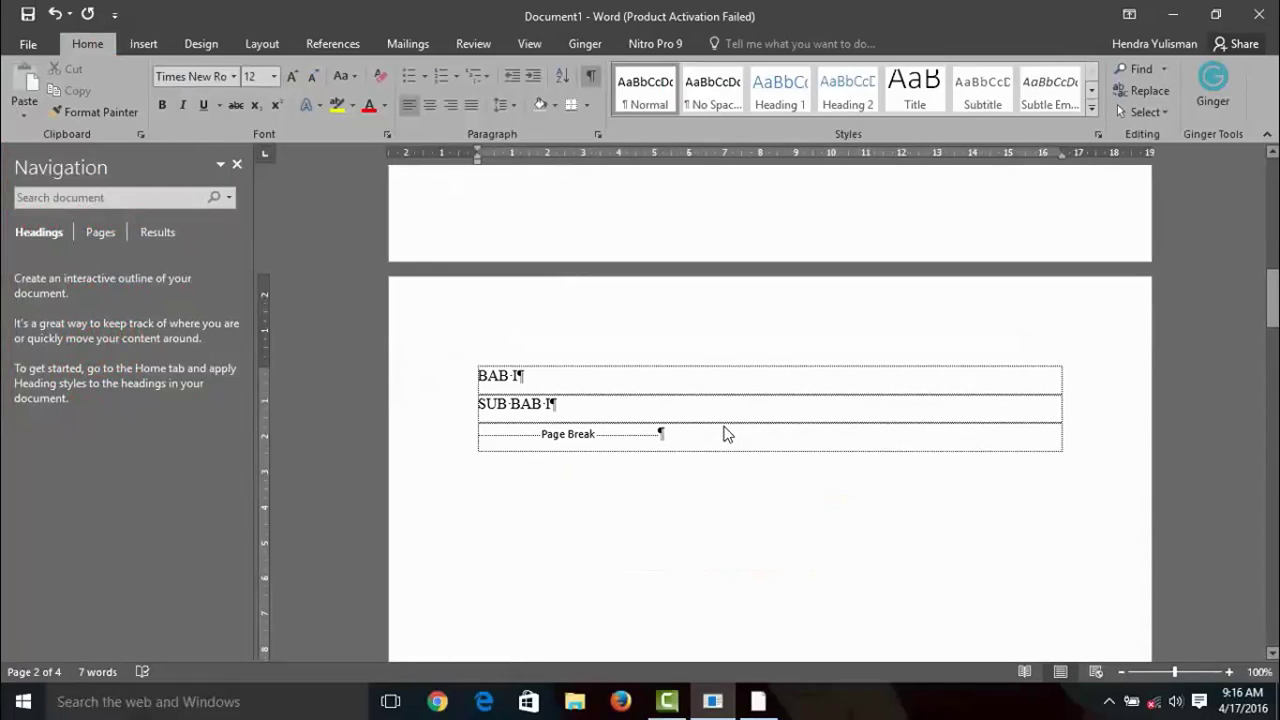
Place the cursor before the page break on the third page of the document.
scroll(726, 432, "down", 15)
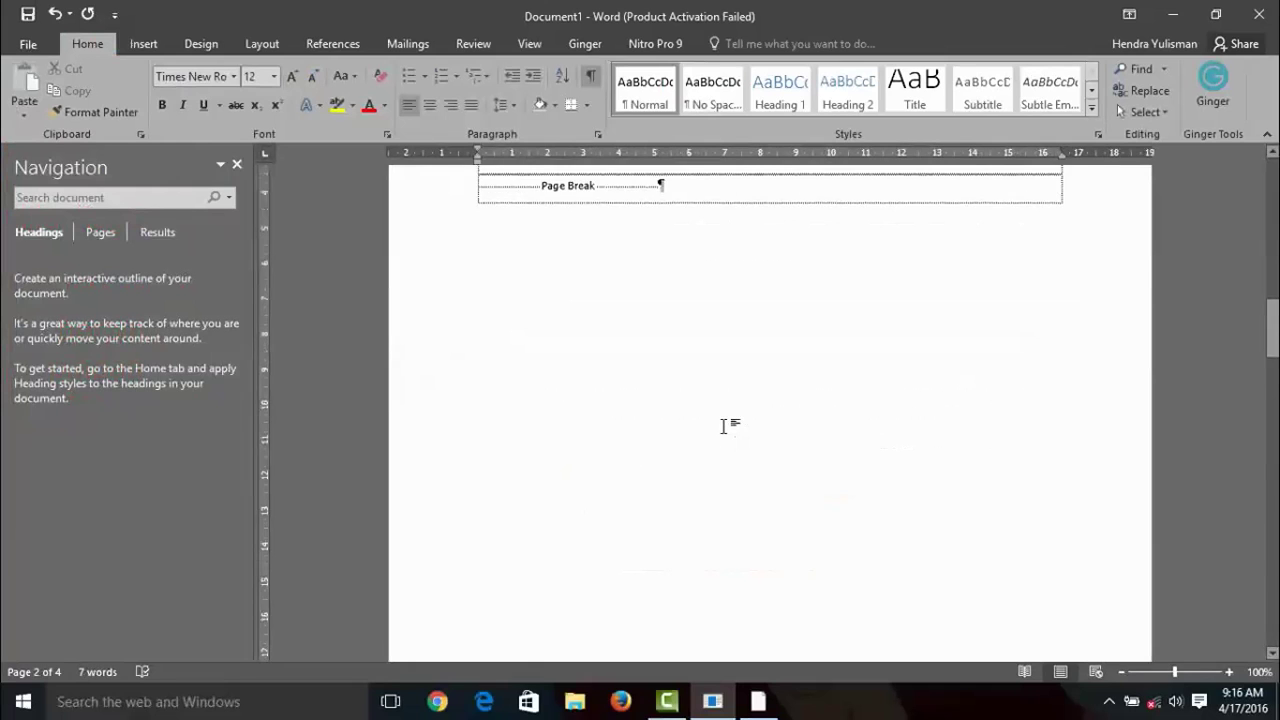
scroll(726, 427, "down", 3)
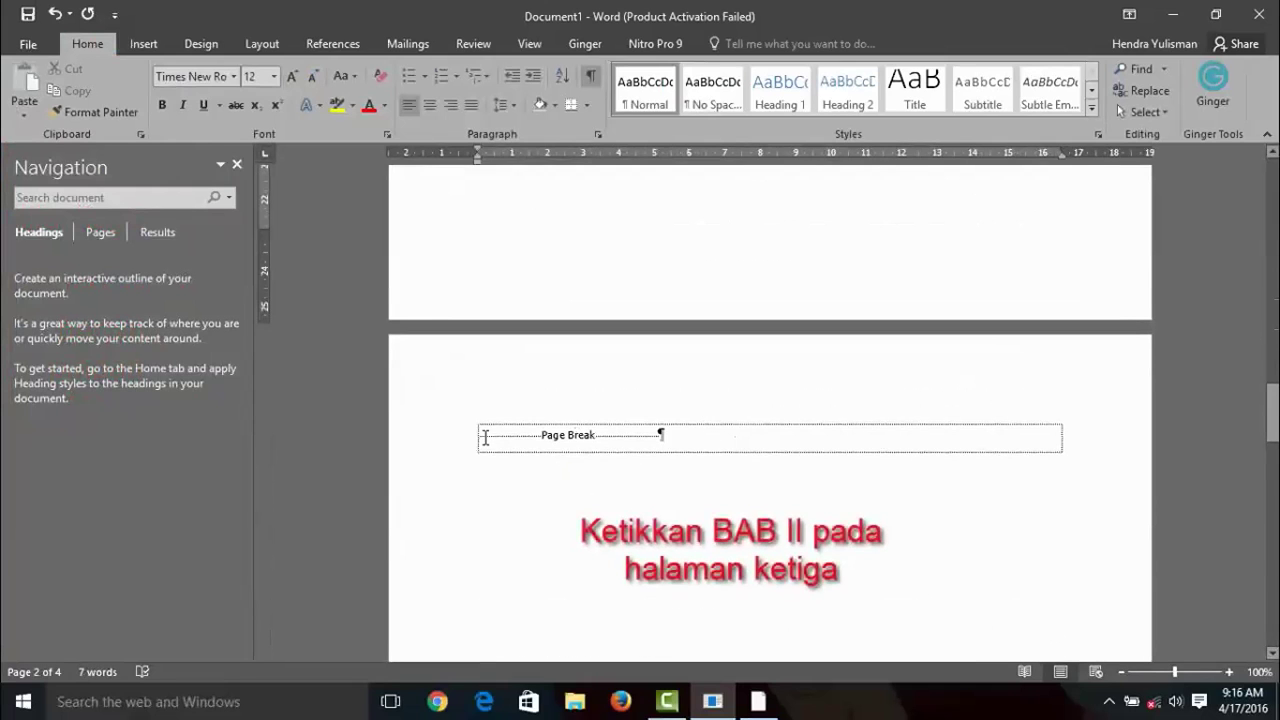
left_click(481, 437)
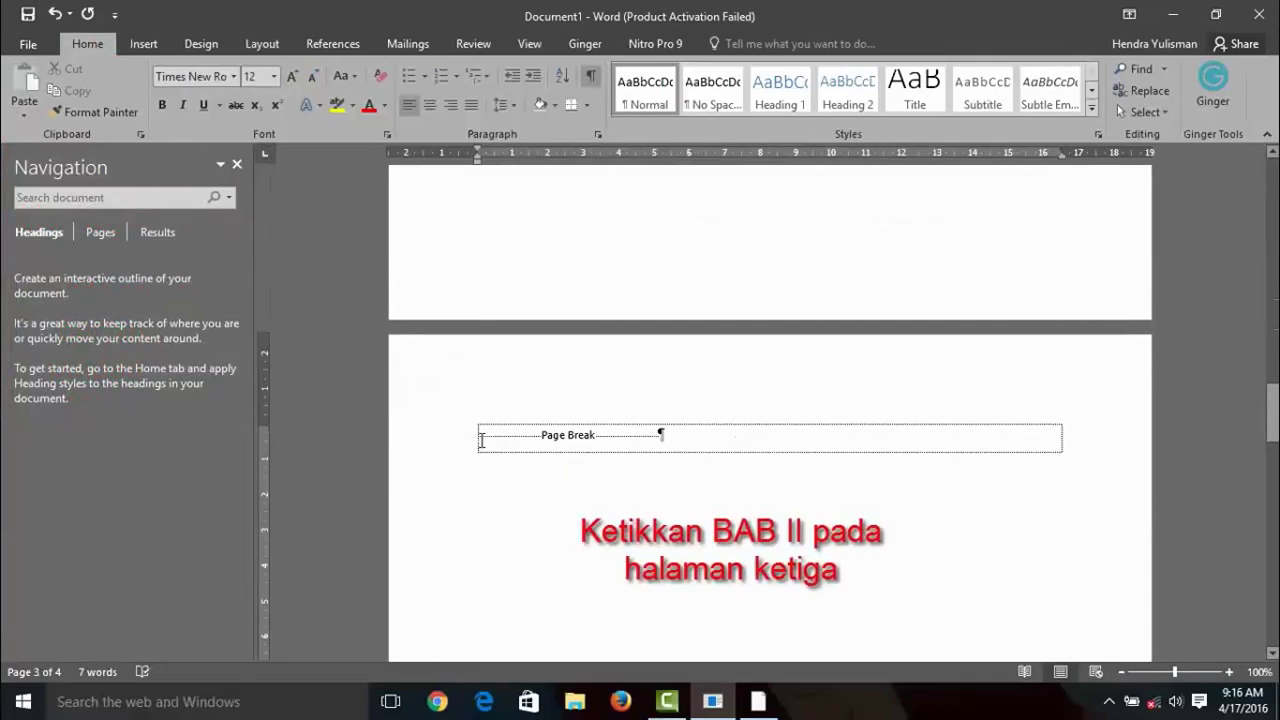
mouse_move(589, 331)
Pause the full-screen tutorial video and minimize its player.
left_click(755, 434)
double_click(757, 435)
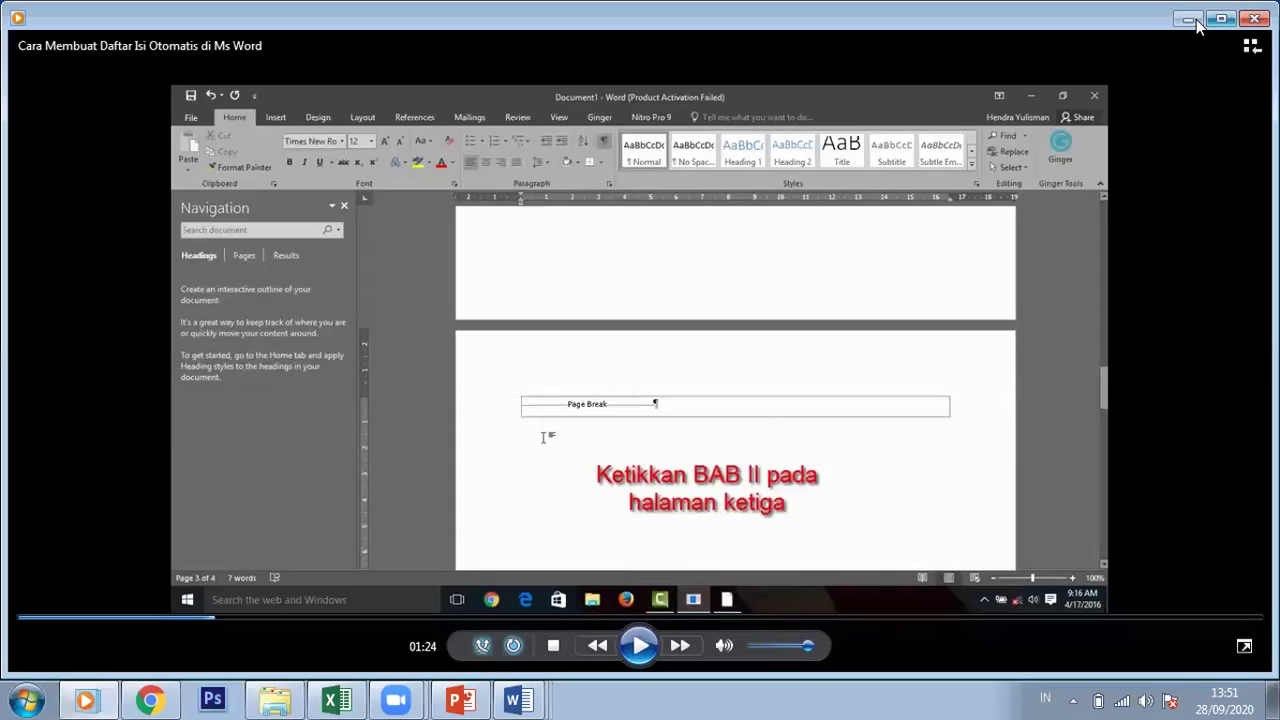
left_click(85, 700)
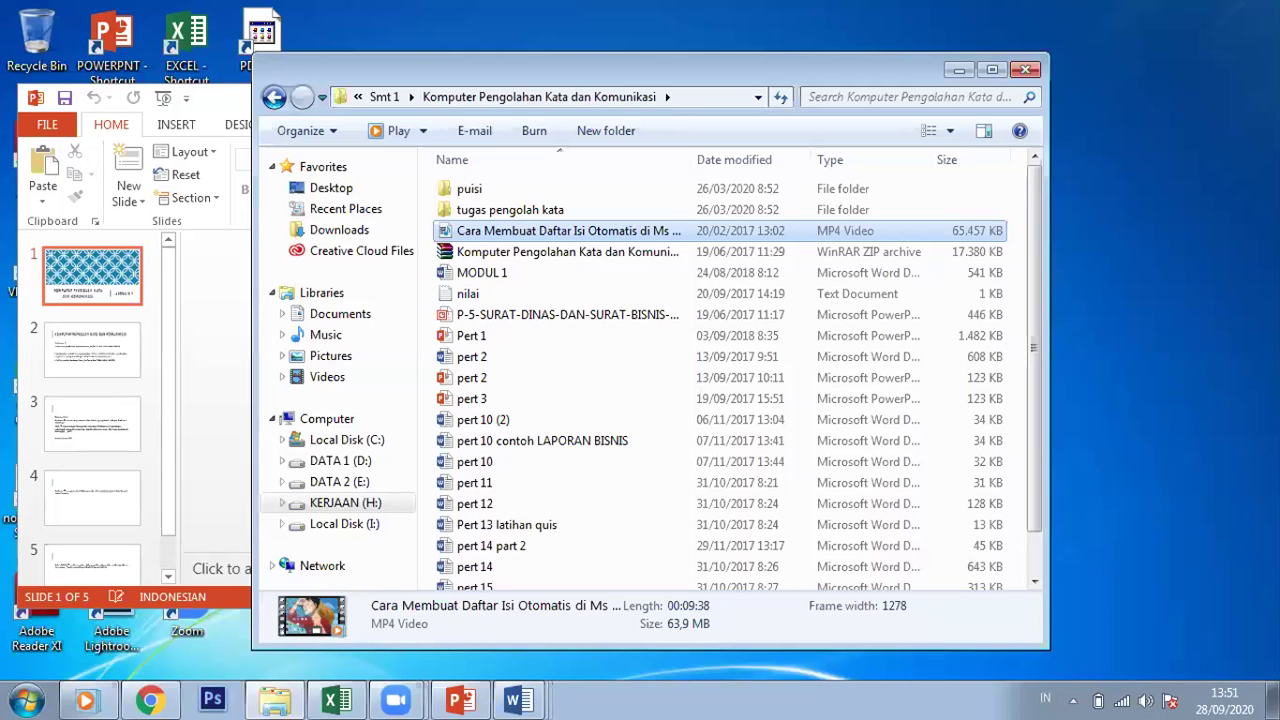
Start Word 2013 with a blank document and keep the ribbon permanently expanded.
key("super")
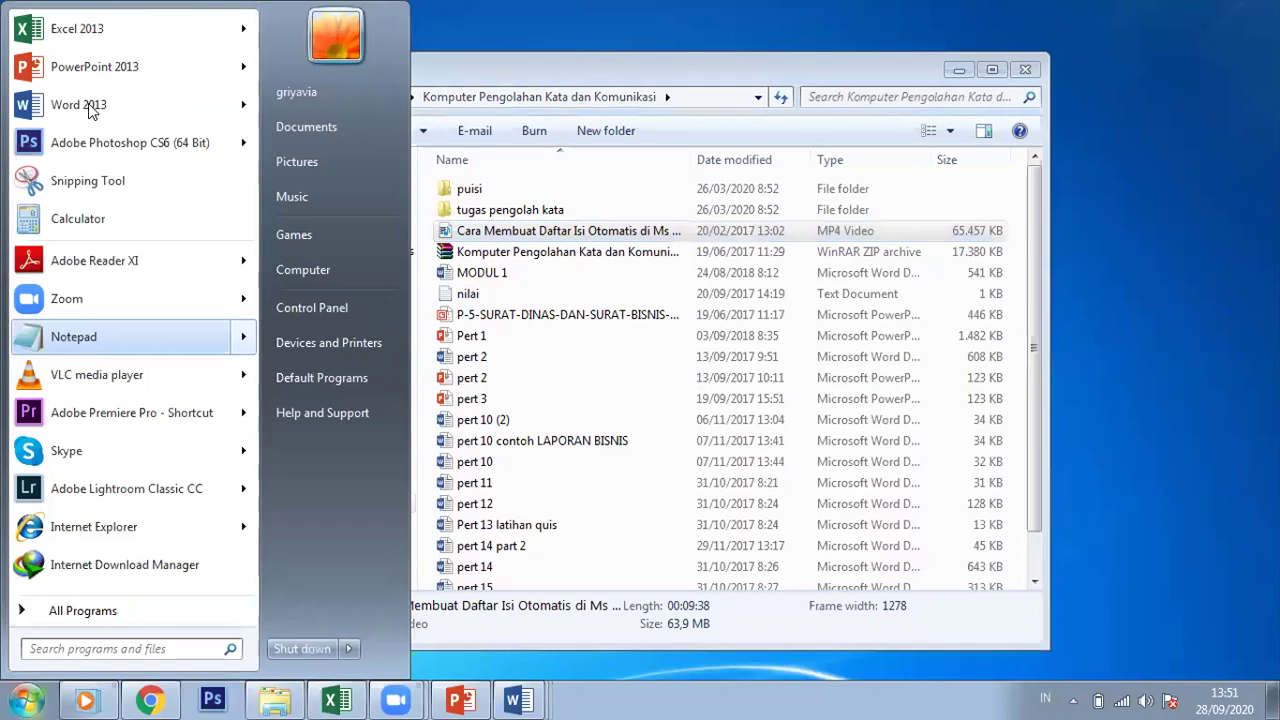
left_click(625, 115)
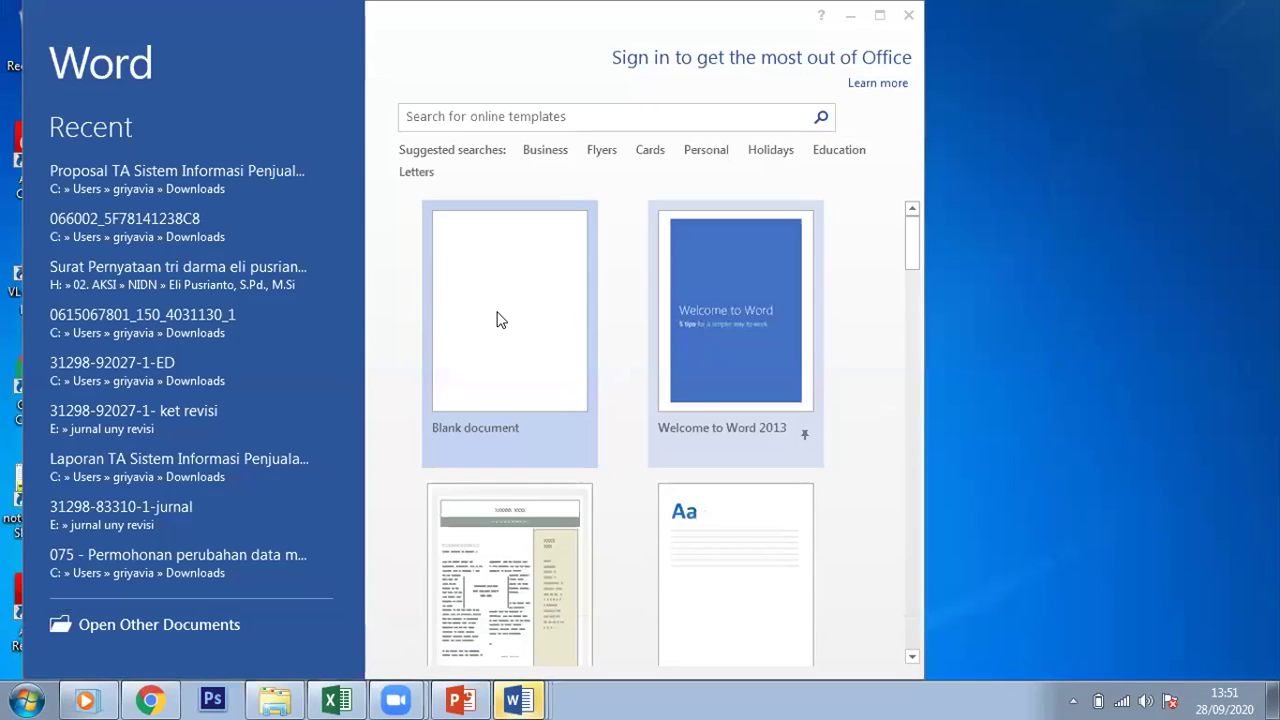
left_click(500, 320)
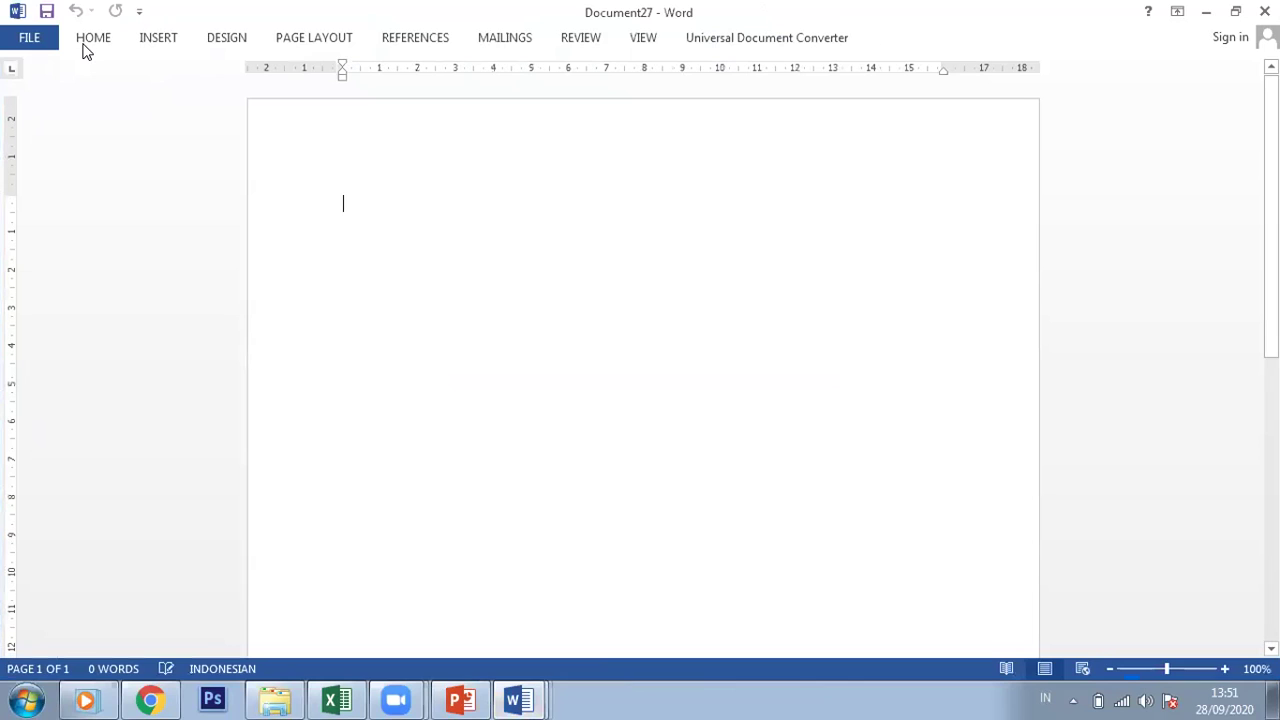
left_click(110, 46)
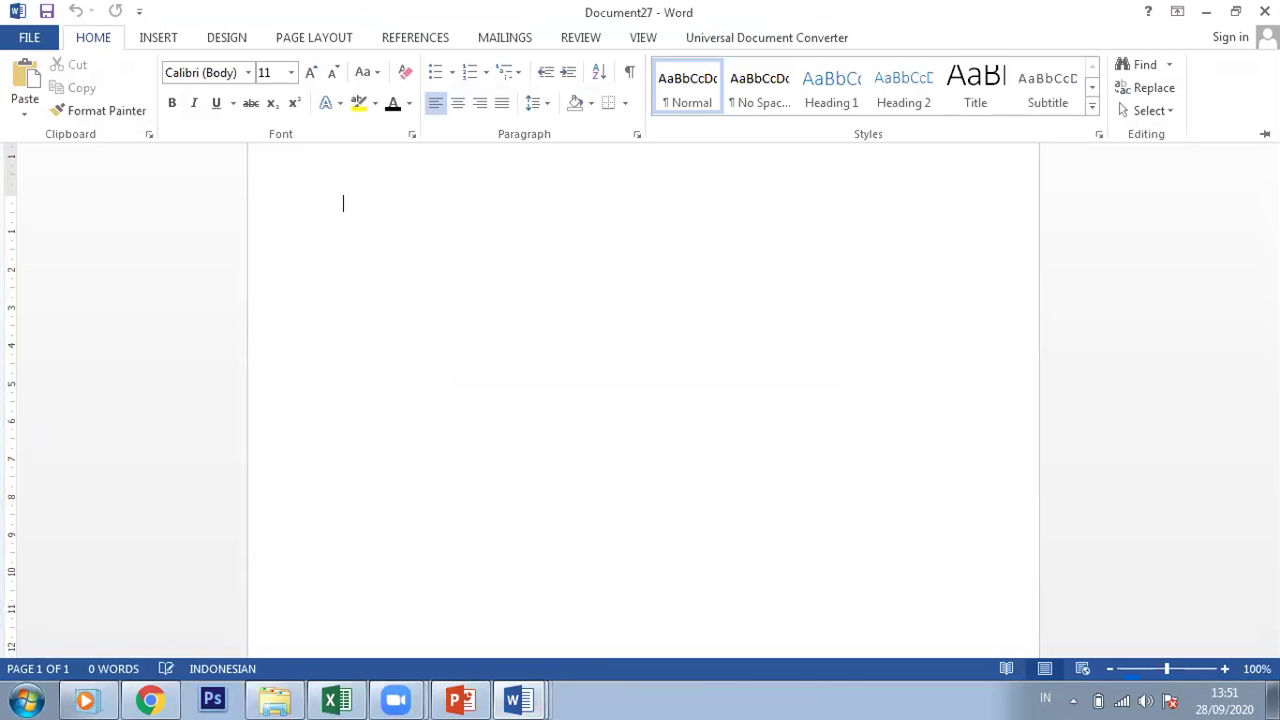
key("ctrl+F1")
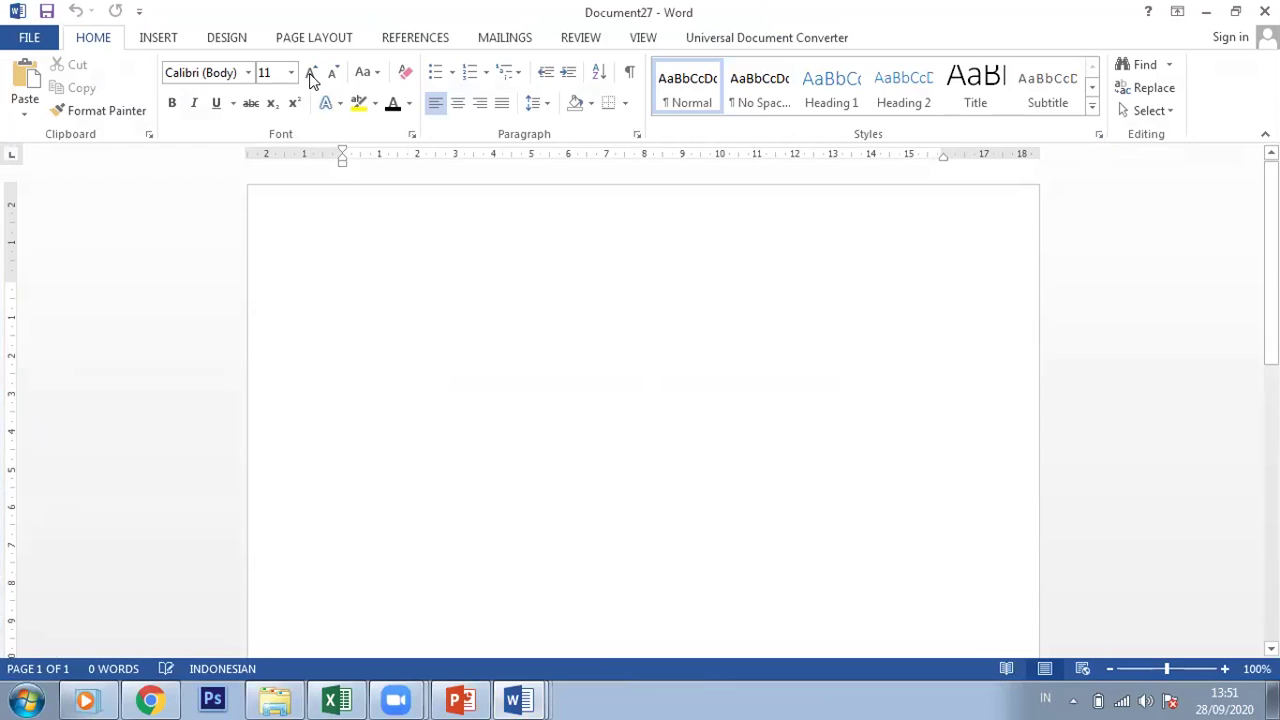
Insert three Next Page section breaks, starting pages two to four with the placeholder letters j, k and l.
left_click(310, 42)
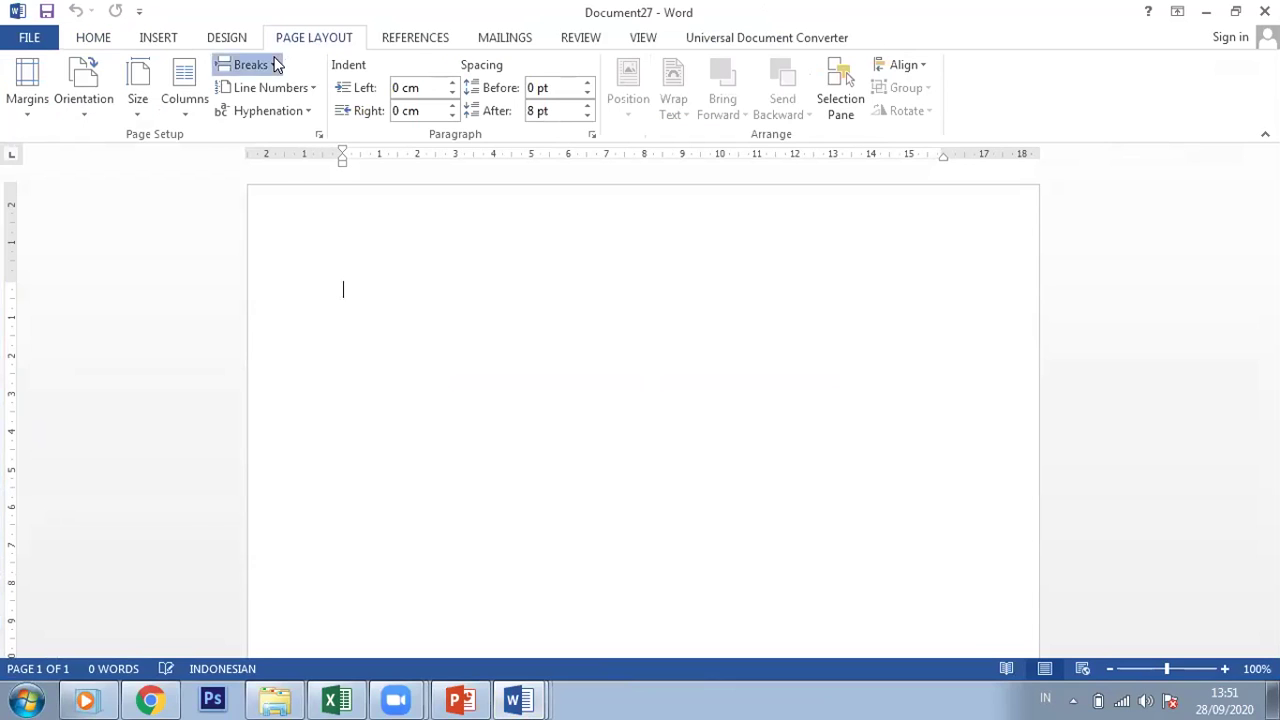
left_click(280, 64)
left_click(371, 330)
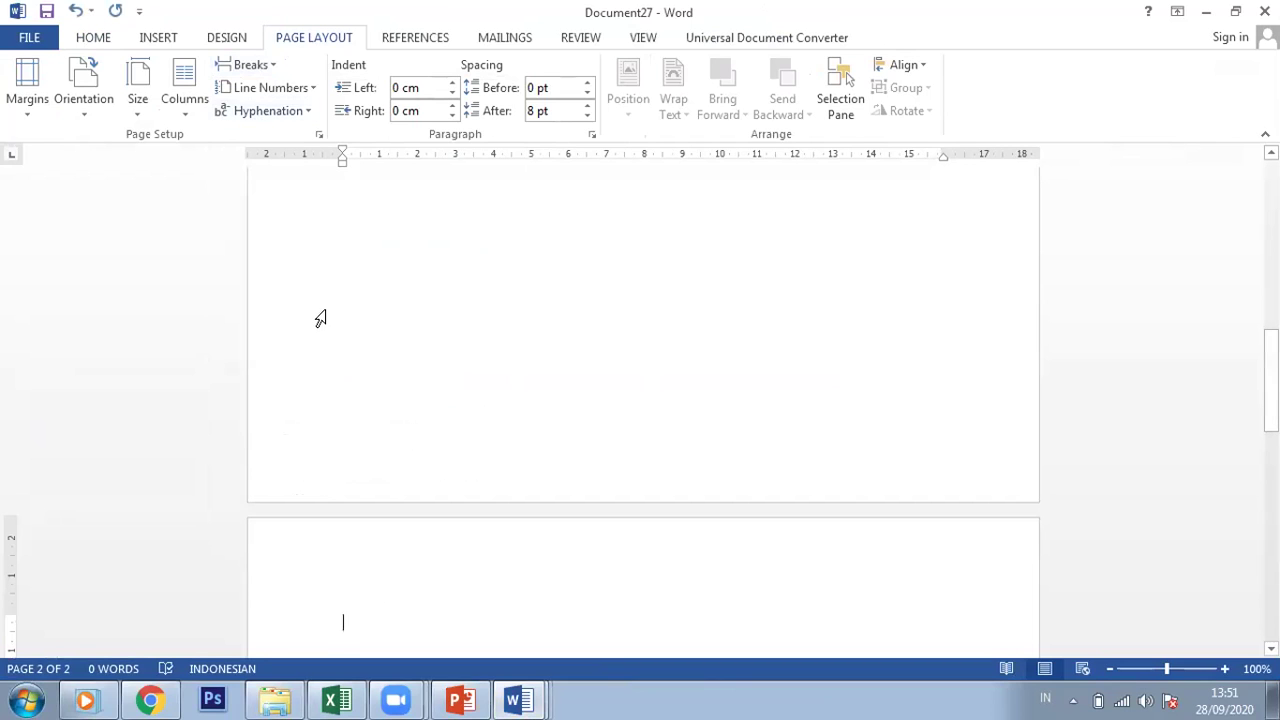
type("j")
left_click(267, 70)
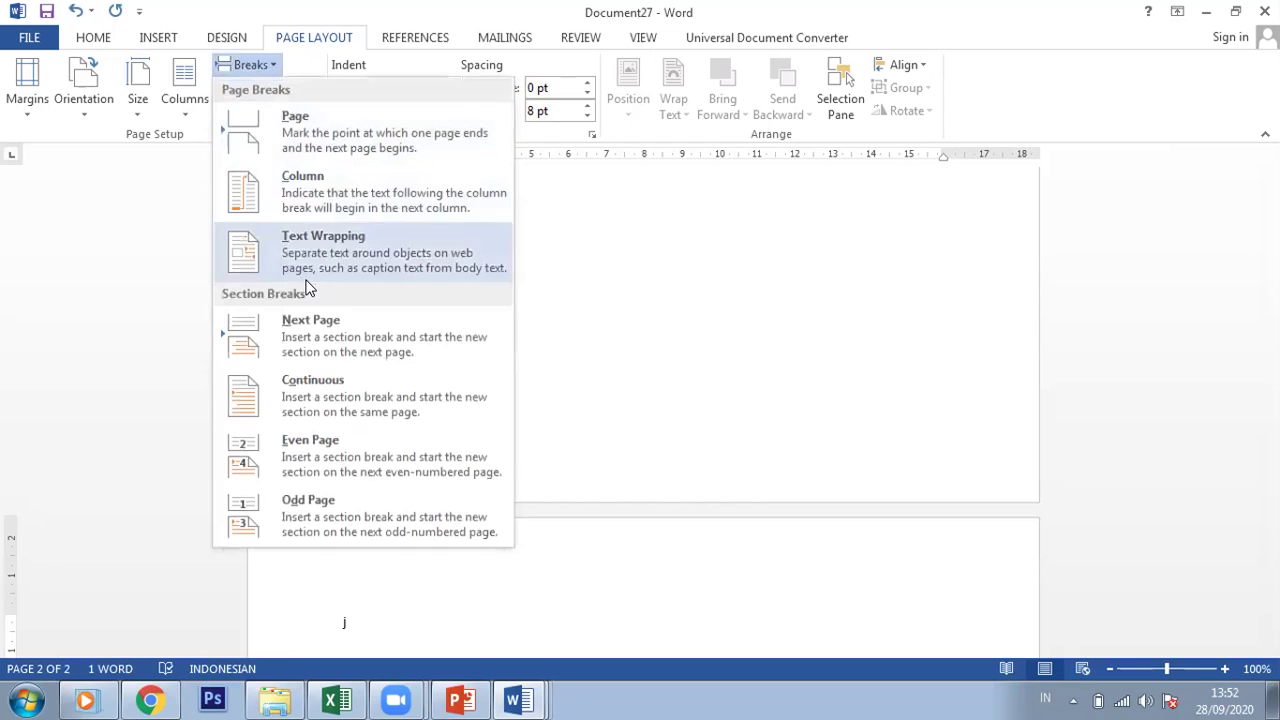
left_click(310, 320)
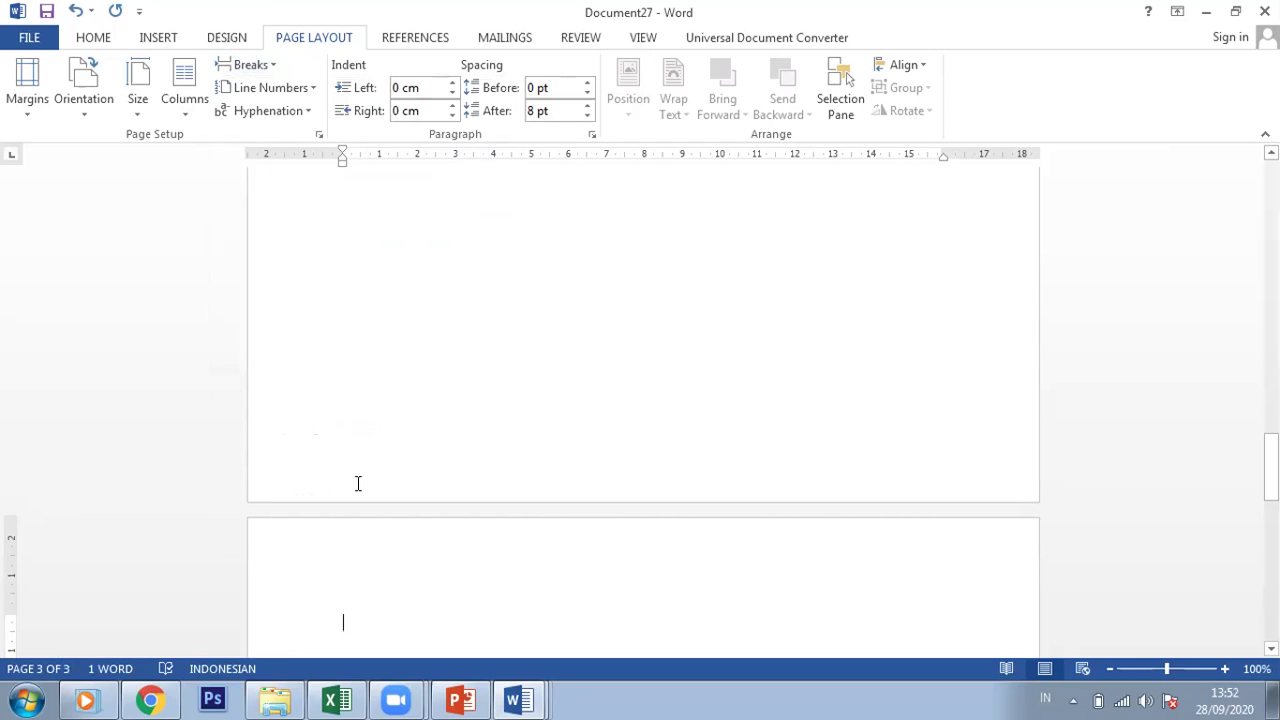
type("k")
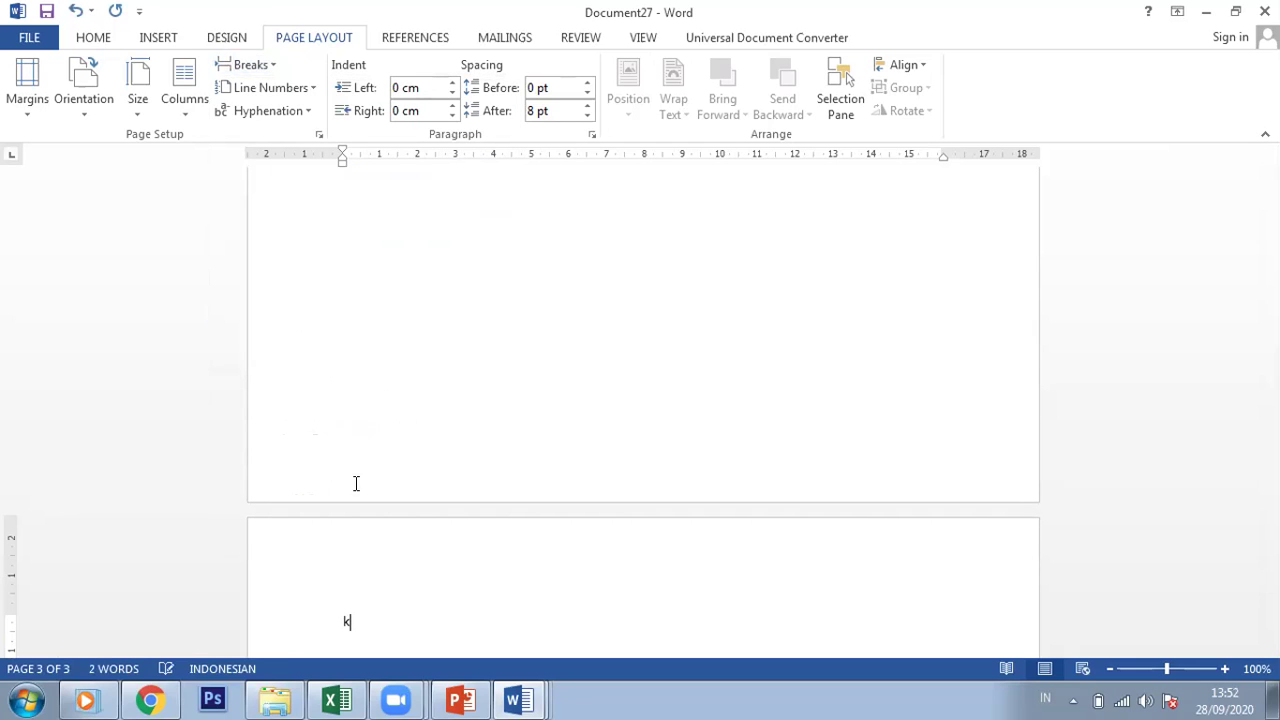
left_click(251, 68)
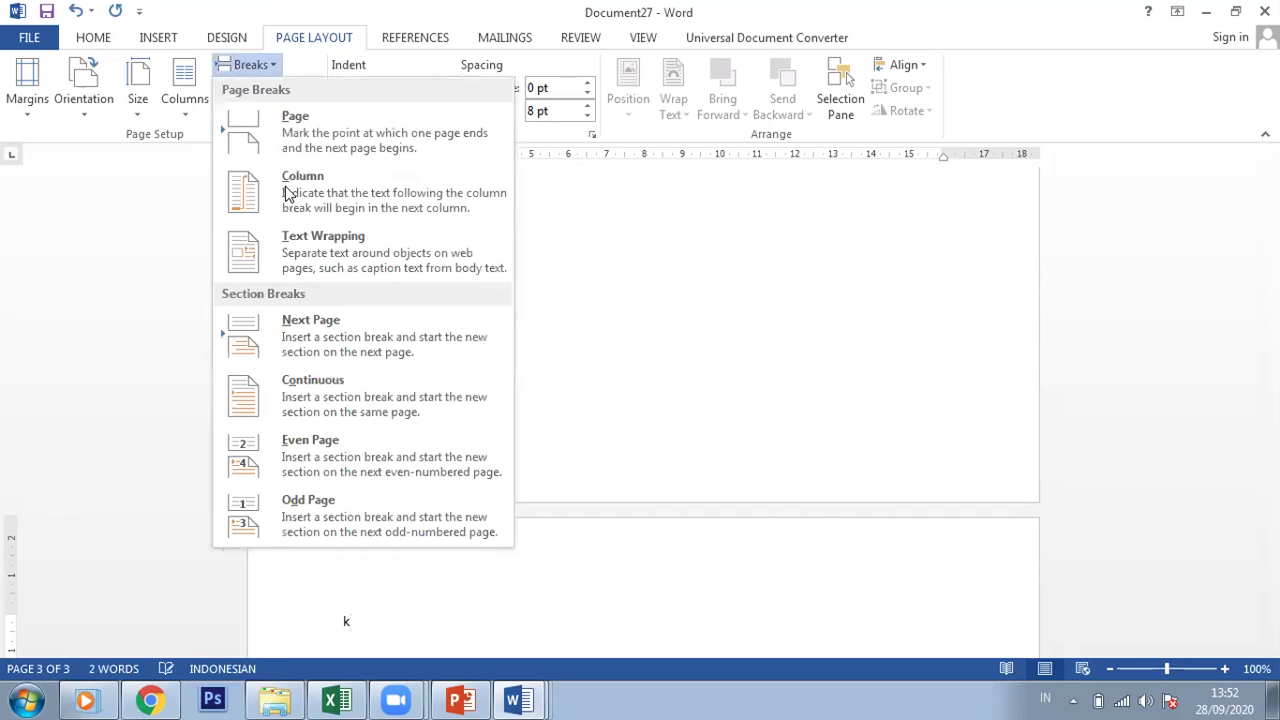
left_click(316, 328)
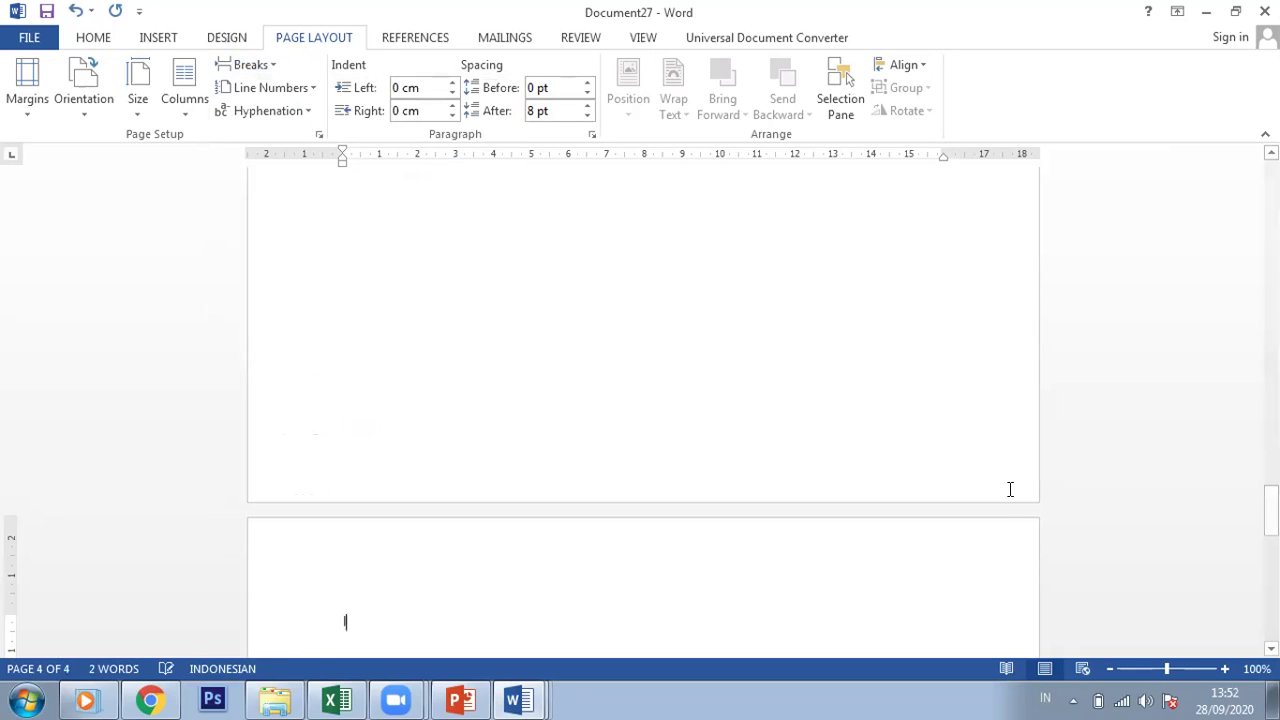
Enter Daftar isi on the second line of the first page.
left_click_drag(1270, 512, 1270, 190)
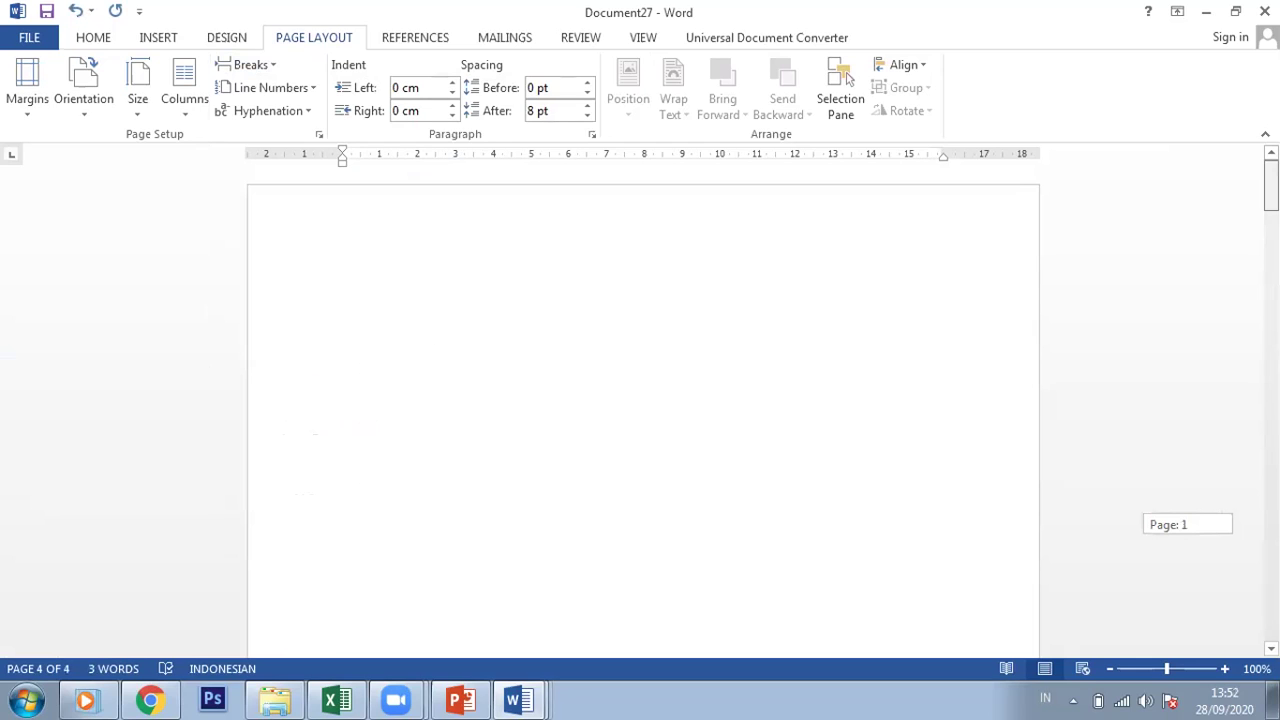
left_click(566, 251)
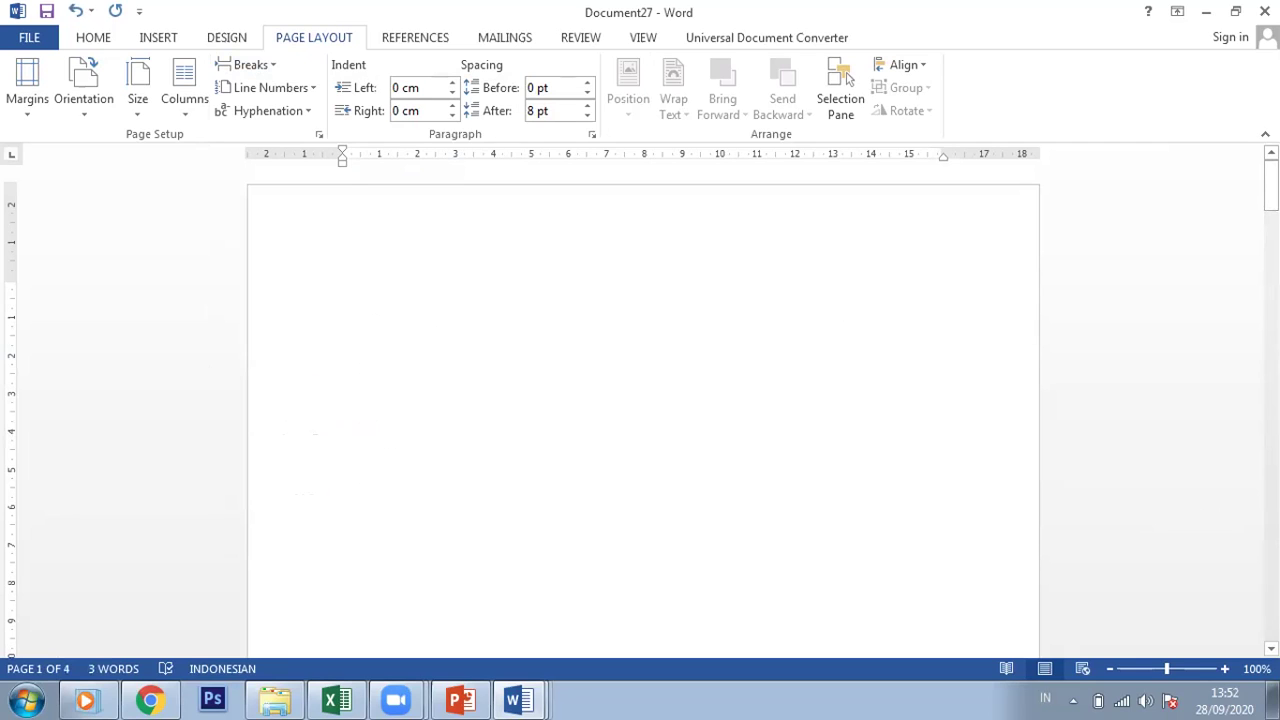
type("daftar isi")
Format the Daftar isi line and the blank line above it in Times New Roman at size 12.
left_click(93, 38)
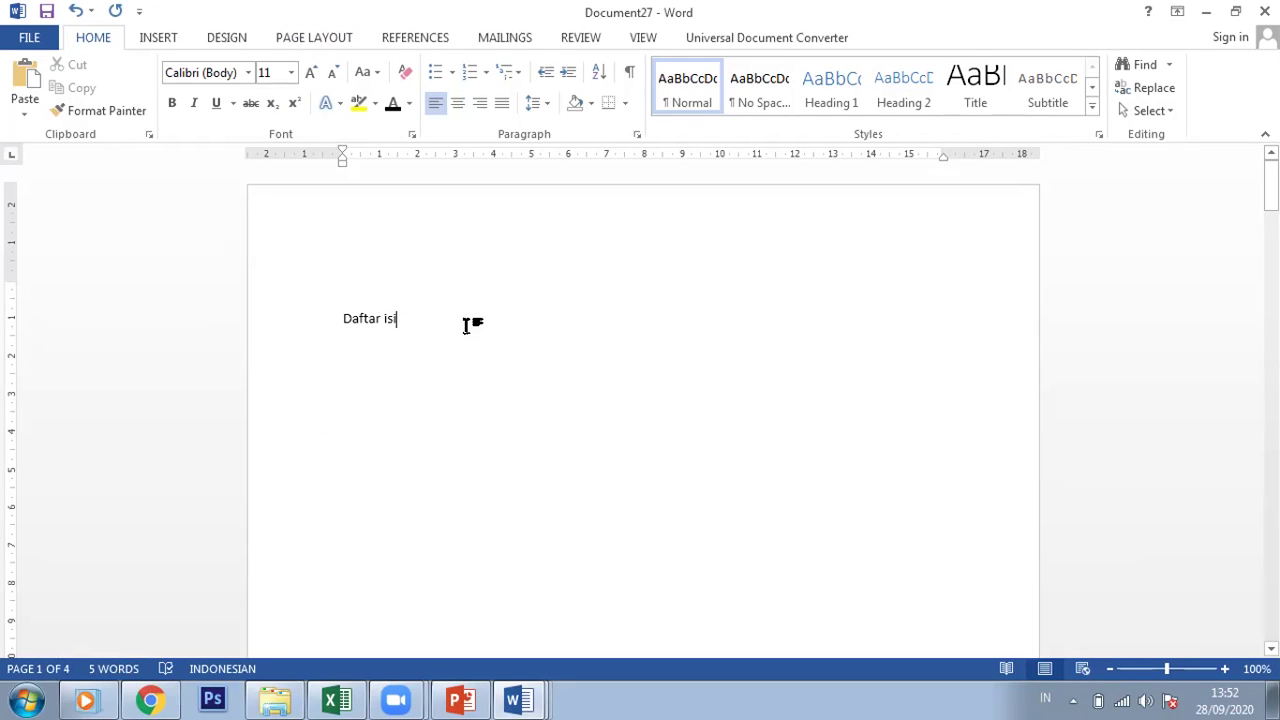
key("ctrl+shift+Left")
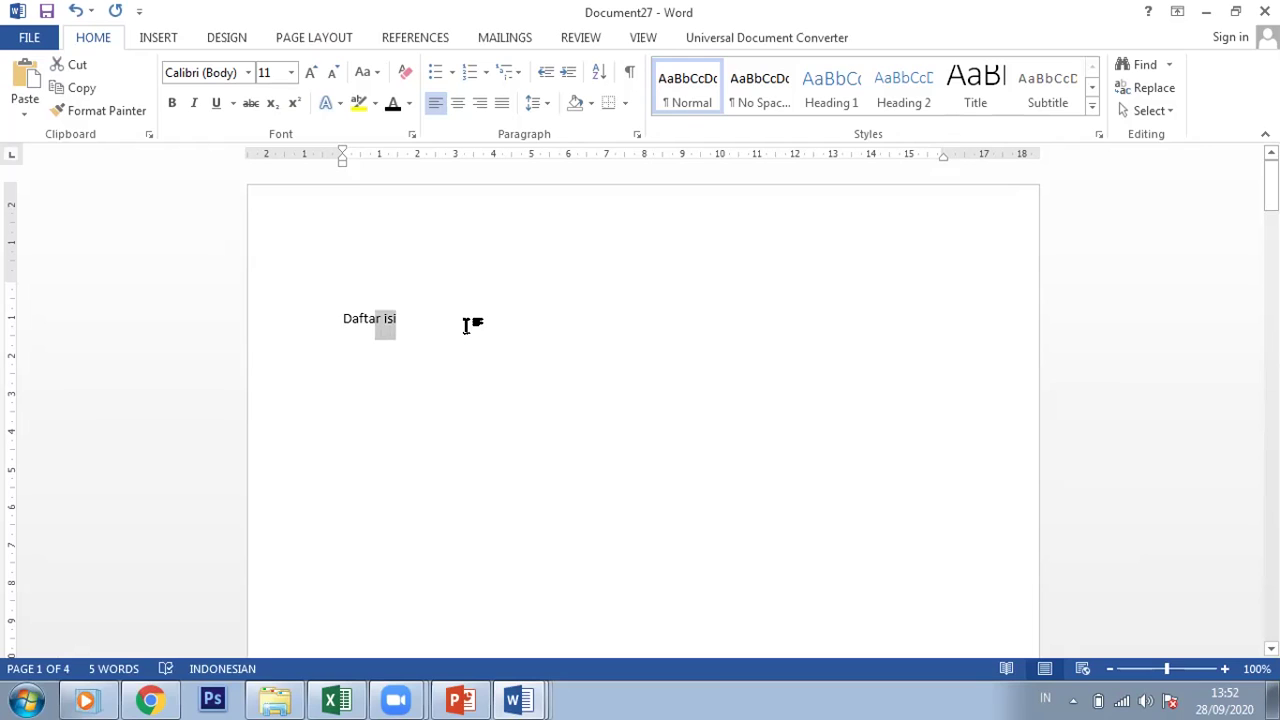
key("shift+Left")
key("shift+Left")
key("shift+Left")
key("shift+Left")
key("shift+Left")
key("shift+Left")
key("shift+Left")
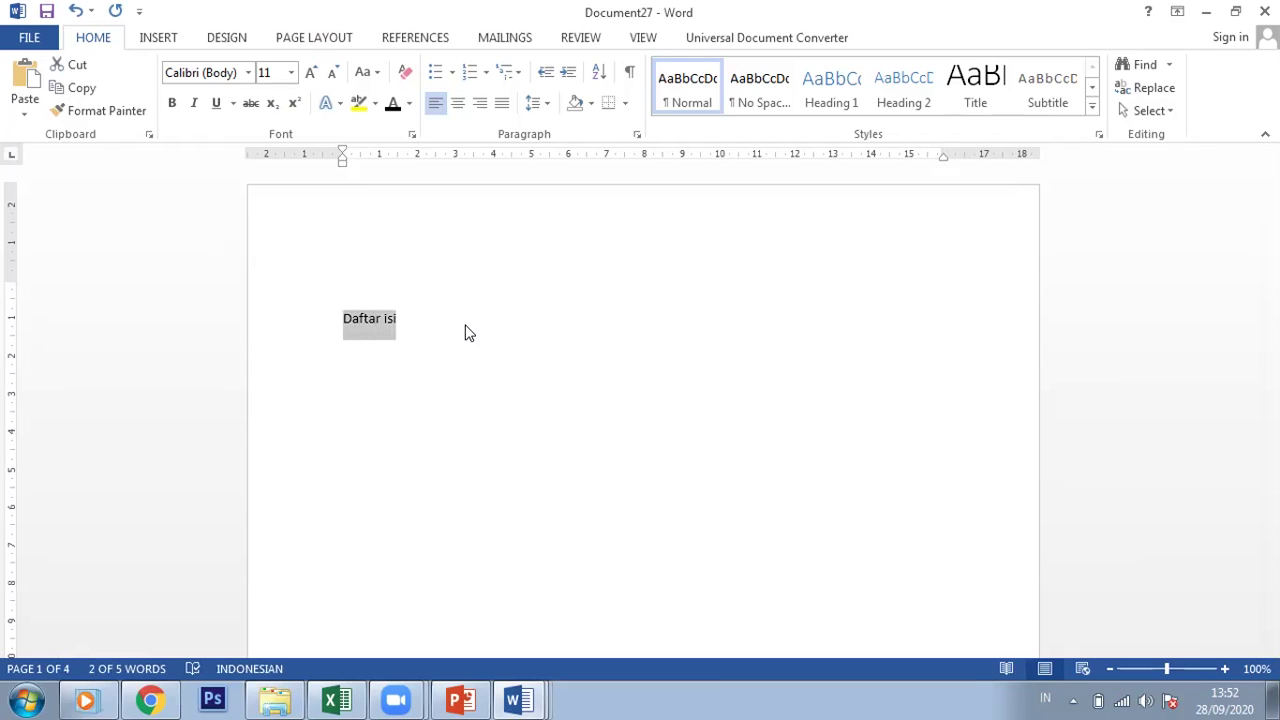
key("shift+Up")
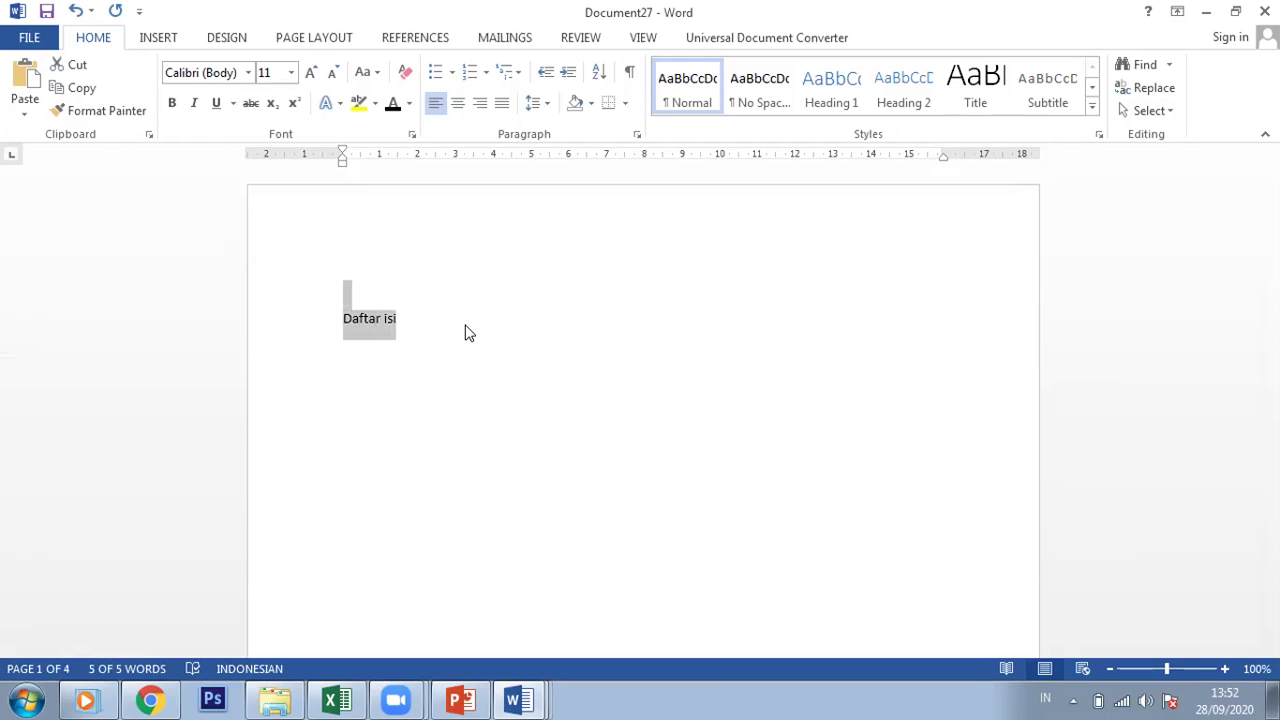
left_click(247, 72)
left_click(240, 196)
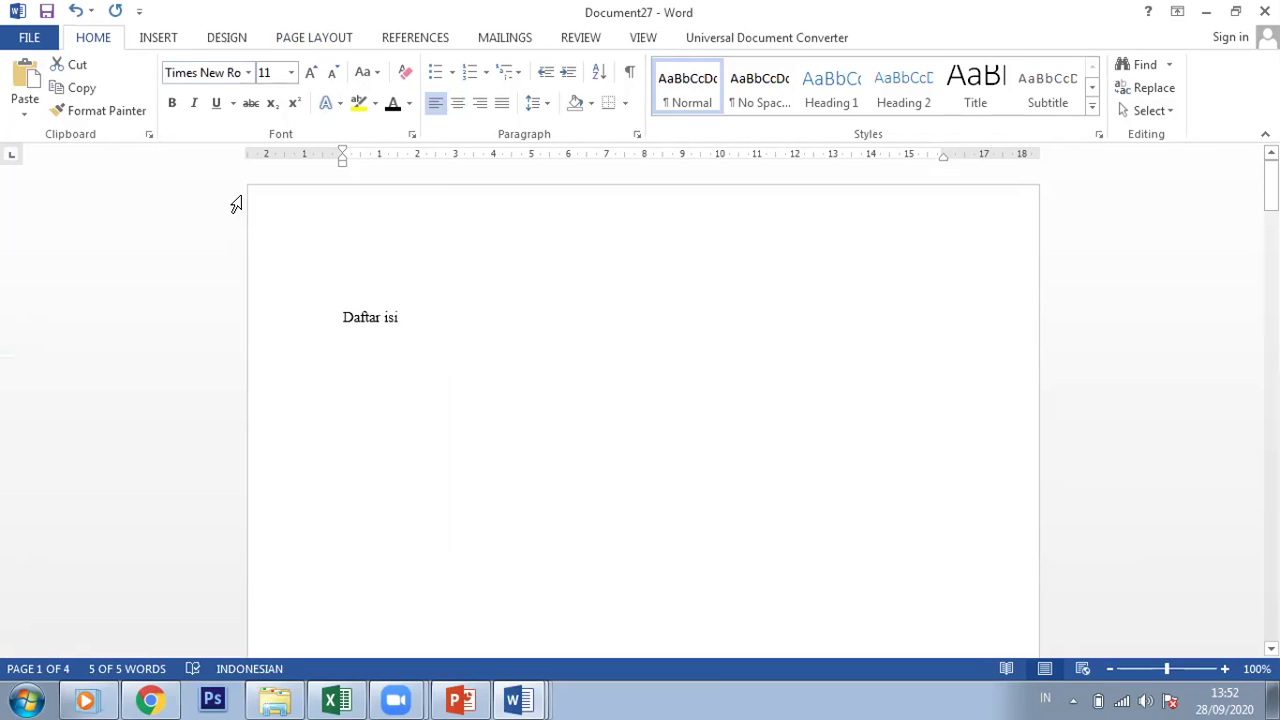
left_click(290, 72)
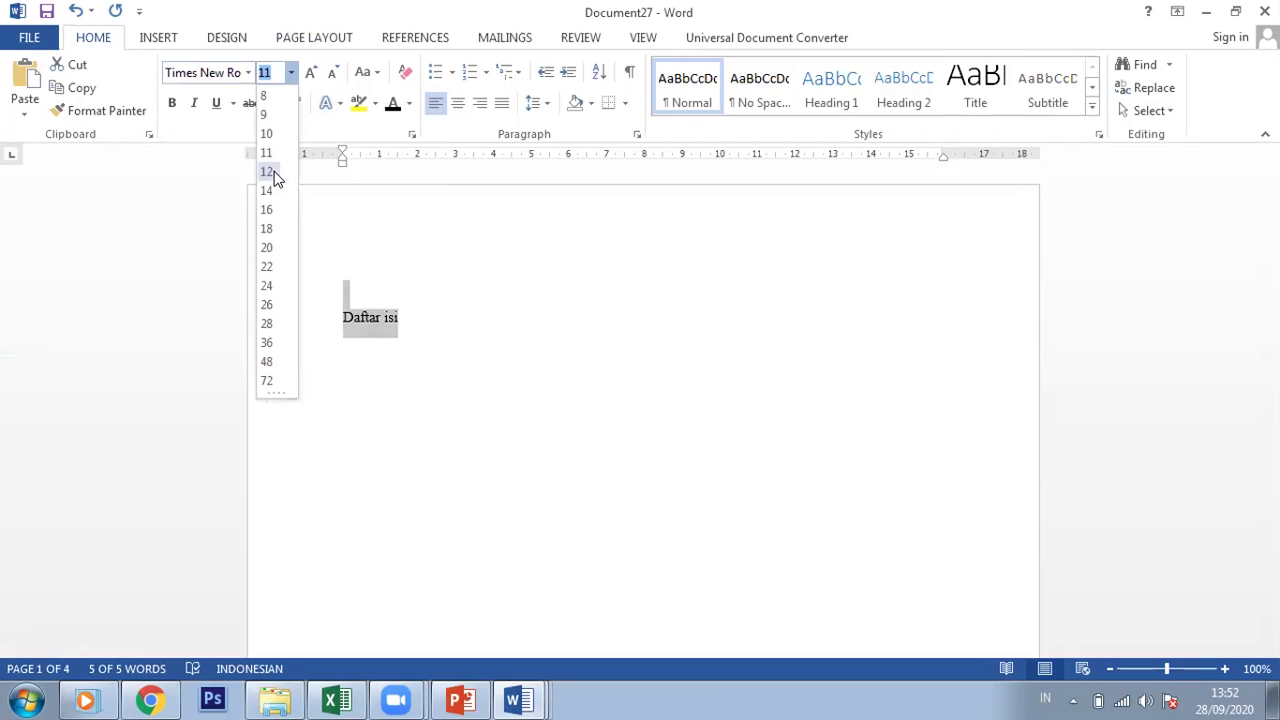
left_click(266, 172)
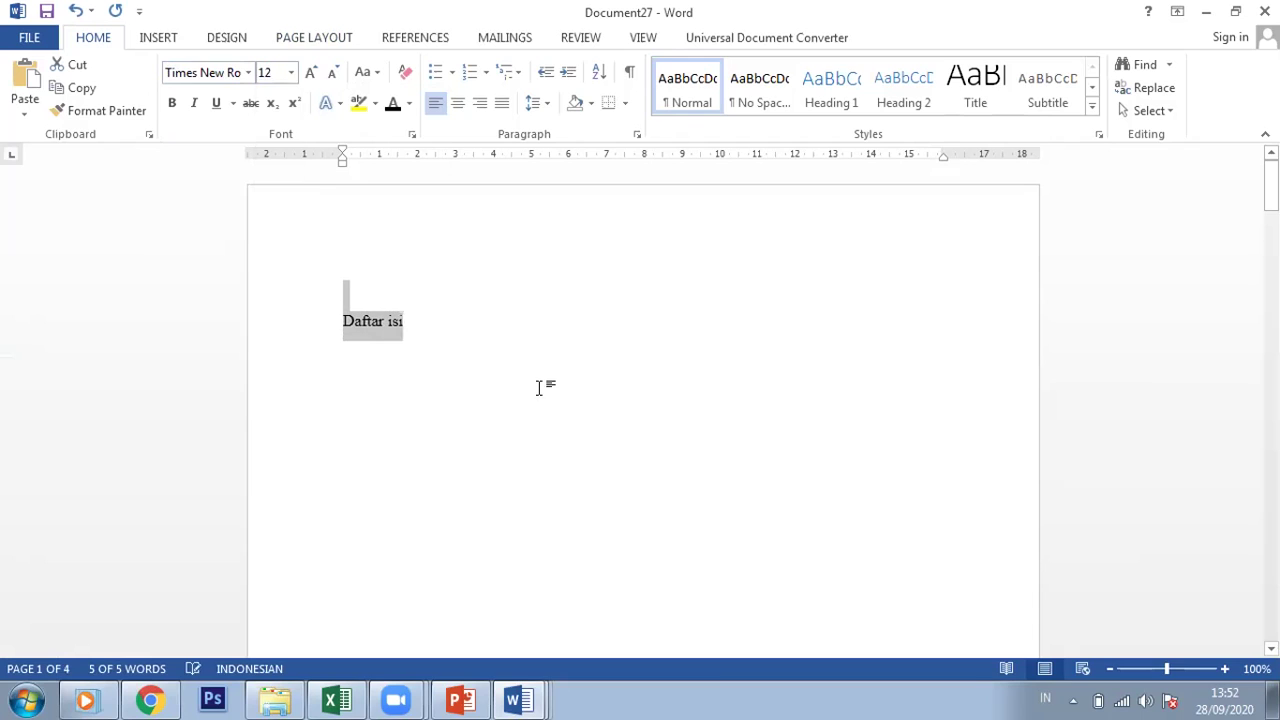
Convert the Daftar isi line to uppercase and center it.
left_click(371, 72)
left_click(405, 148)
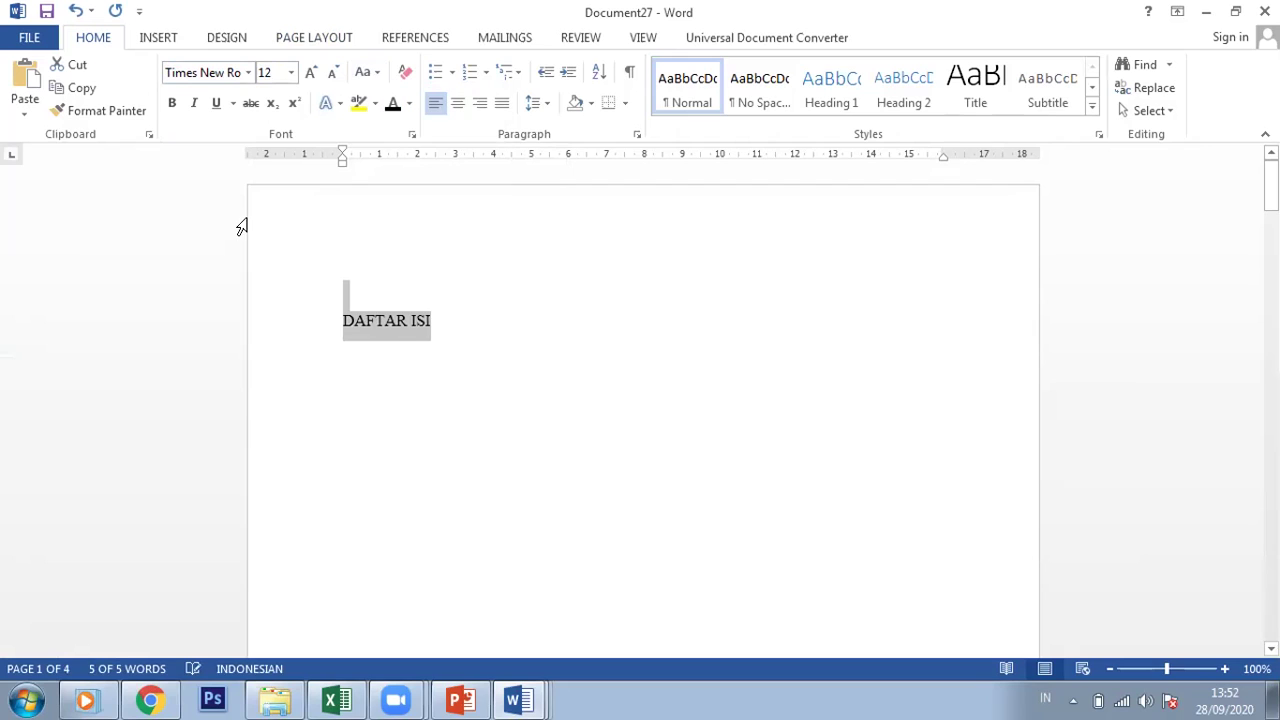
left_click(457, 103)
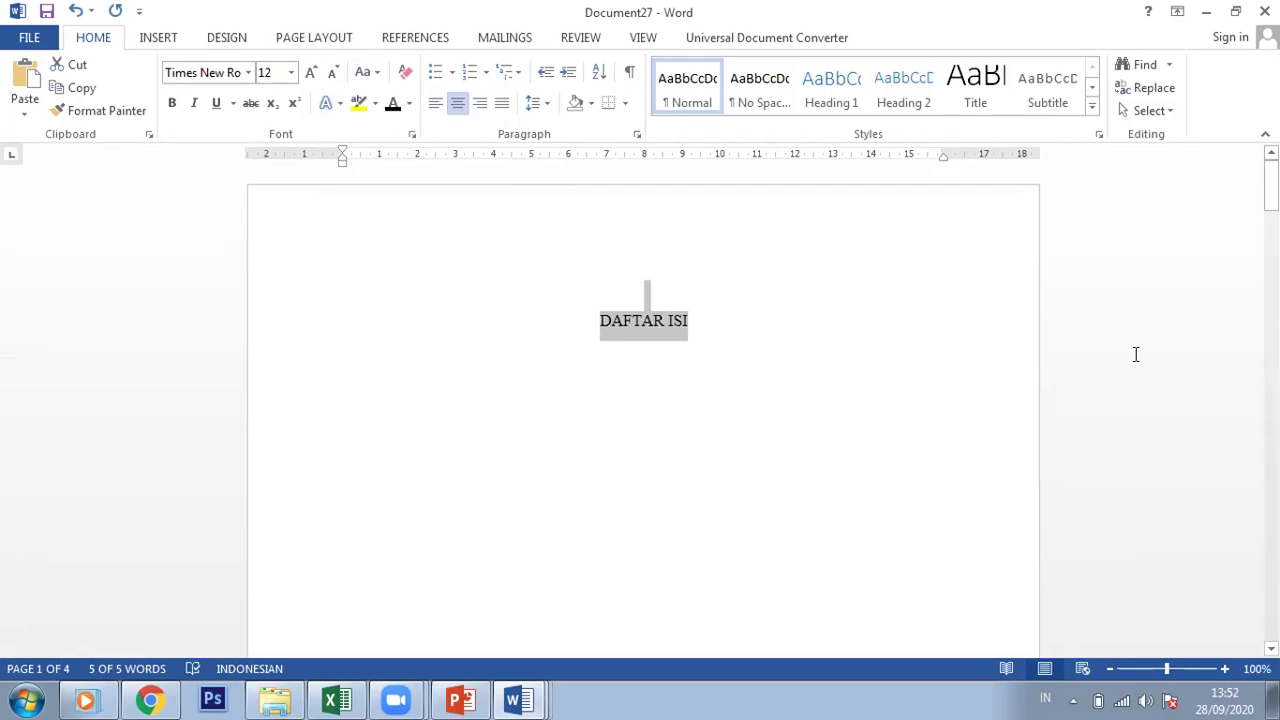
key("Right")
Replace the placeholder letter on the second page with the heading BAB 1.
scroll(1046, 289, "down", 15)
scroll(677, 317, "down", 3)
double_click(643, 346)
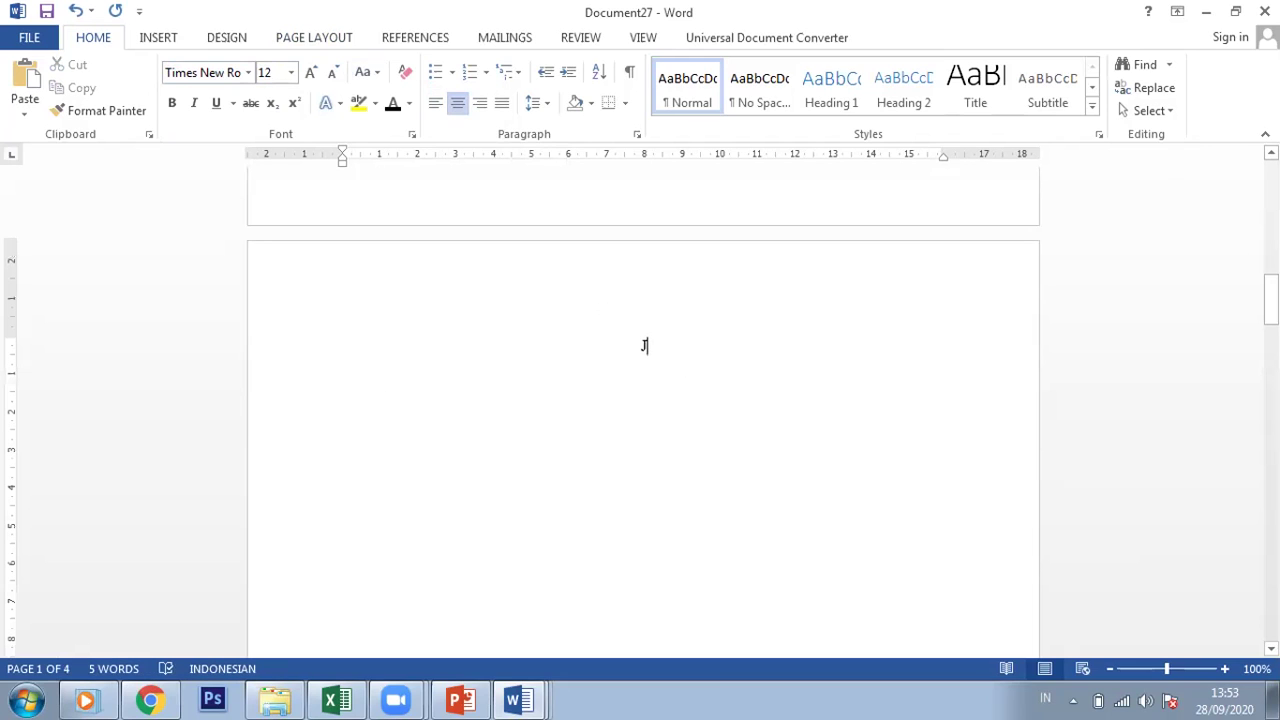
key("Caps_Lock")
type("BAB")
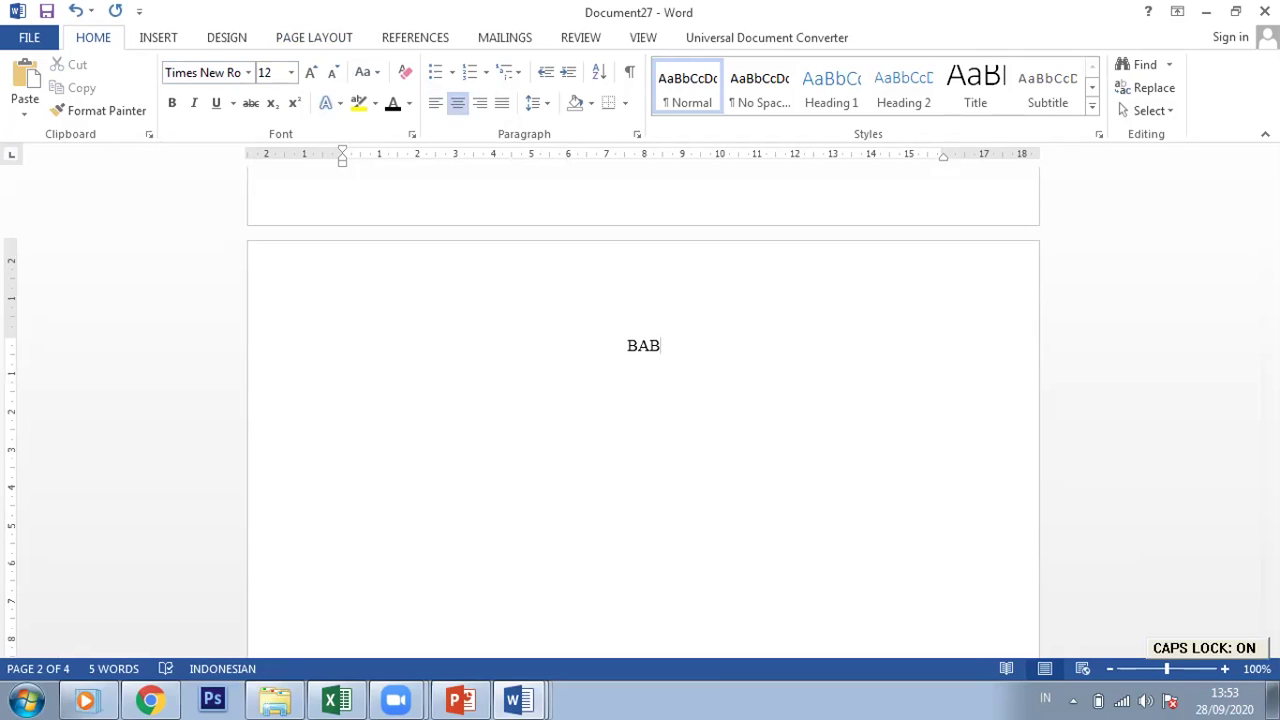
type(" 1")
Replace the placeholder letter on the third page with the heading BAB II.
left_click_drag(1270, 298, 1270, 355)
left_click(671, 583)
key("BackSpace")
type("BAB II")
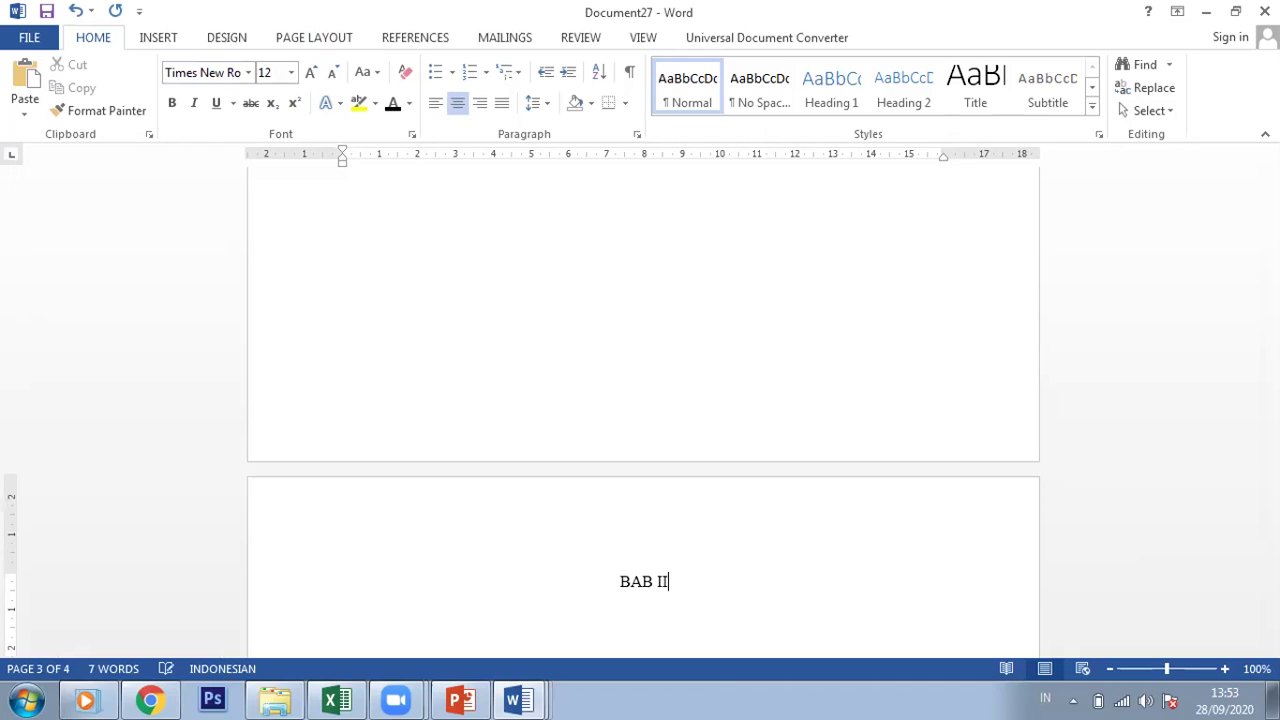
Replace the placeholder letter on the fourth page with the heading BAB III.
left_click_drag(1271, 403, 1271, 508)
scroll(780, 608, "down", 1)
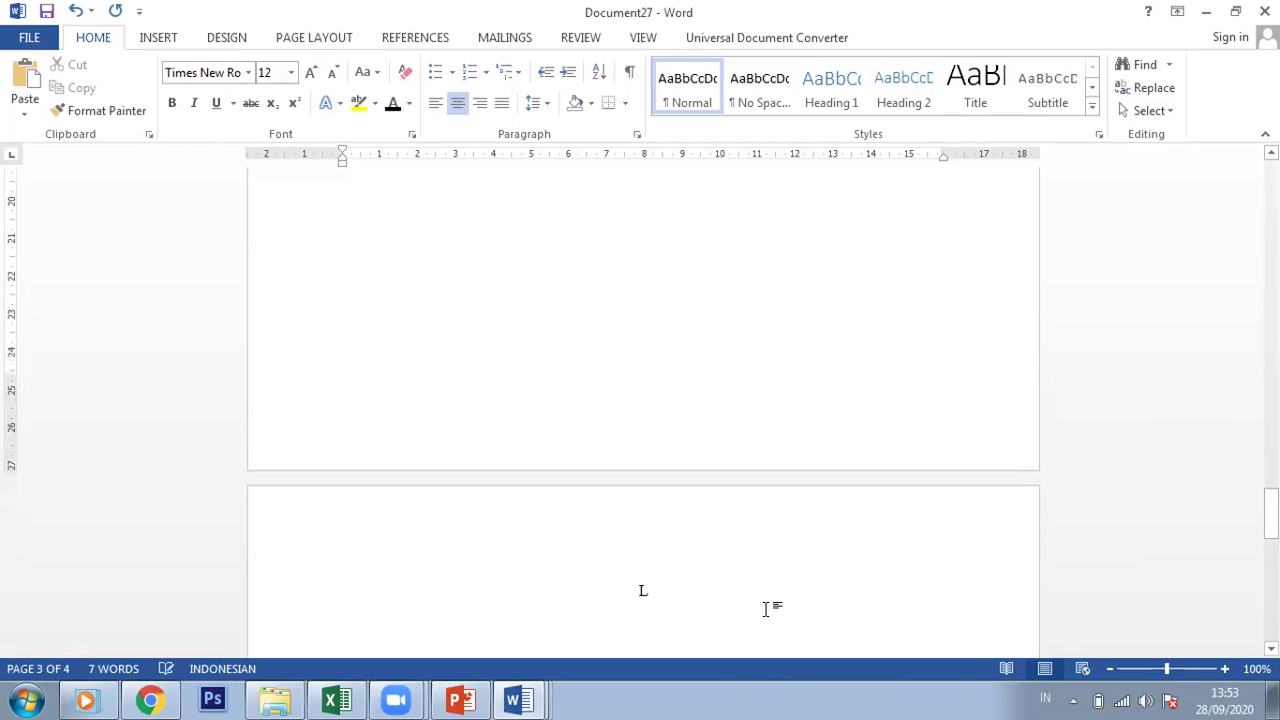
left_click(766, 609)
key("BackSpace")
type("BAB III")
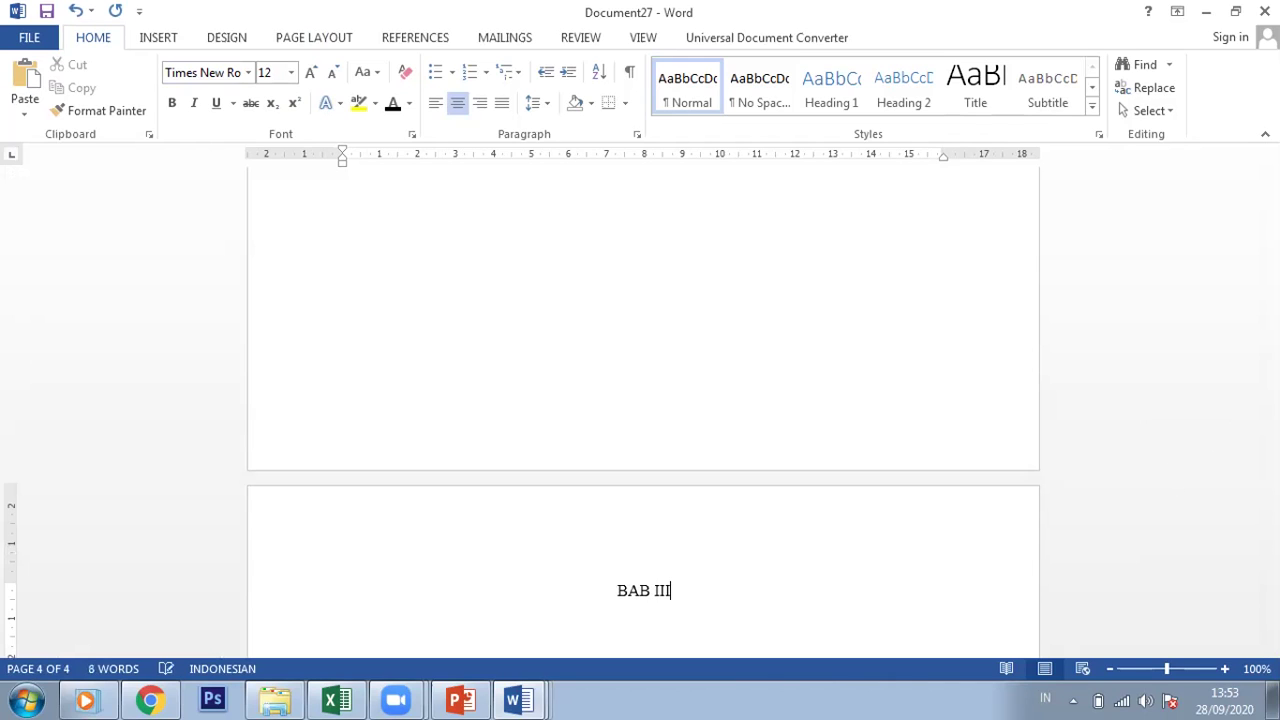
Add an empty line below the DAFTAR ISI heading on the first page.
left_click_drag(1270, 515, 1270, 185)
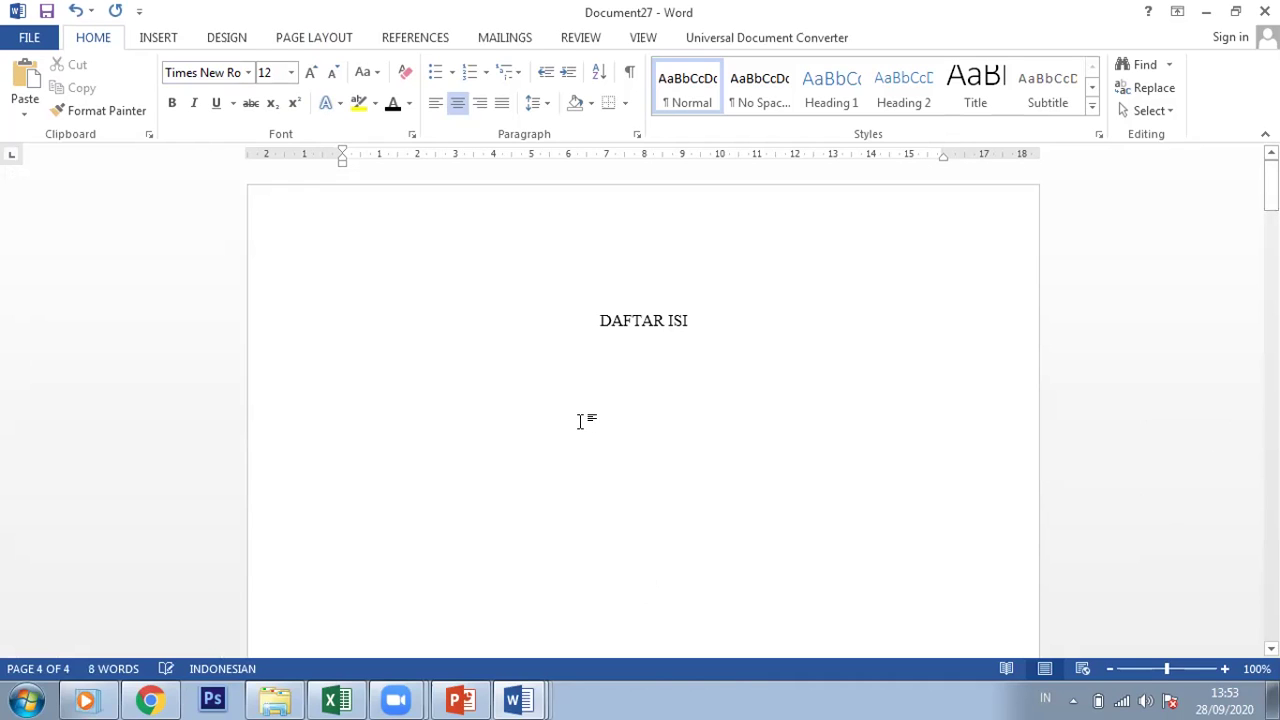
key("ctrl+Home")
left_click(726, 320)
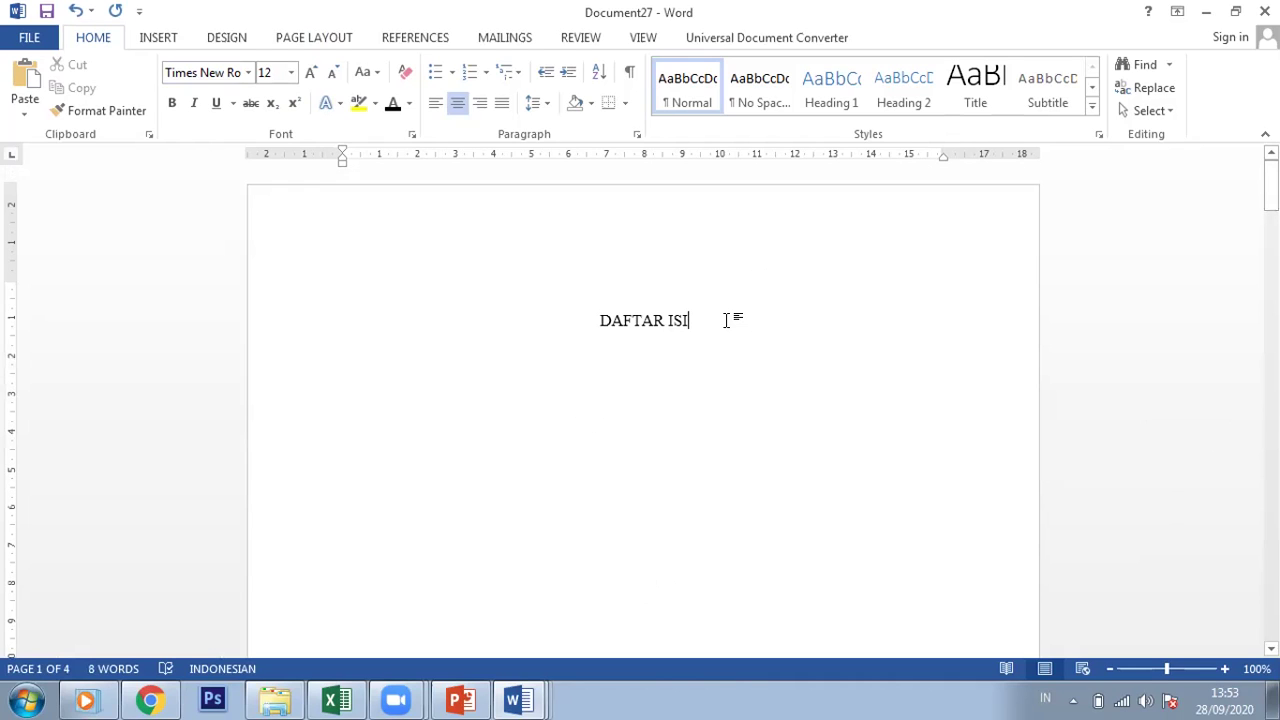
key("Return")
Apply the Heading 1 style to BAB 1 on the second page and center it.
left_click_drag(1270, 188, 1270, 285)
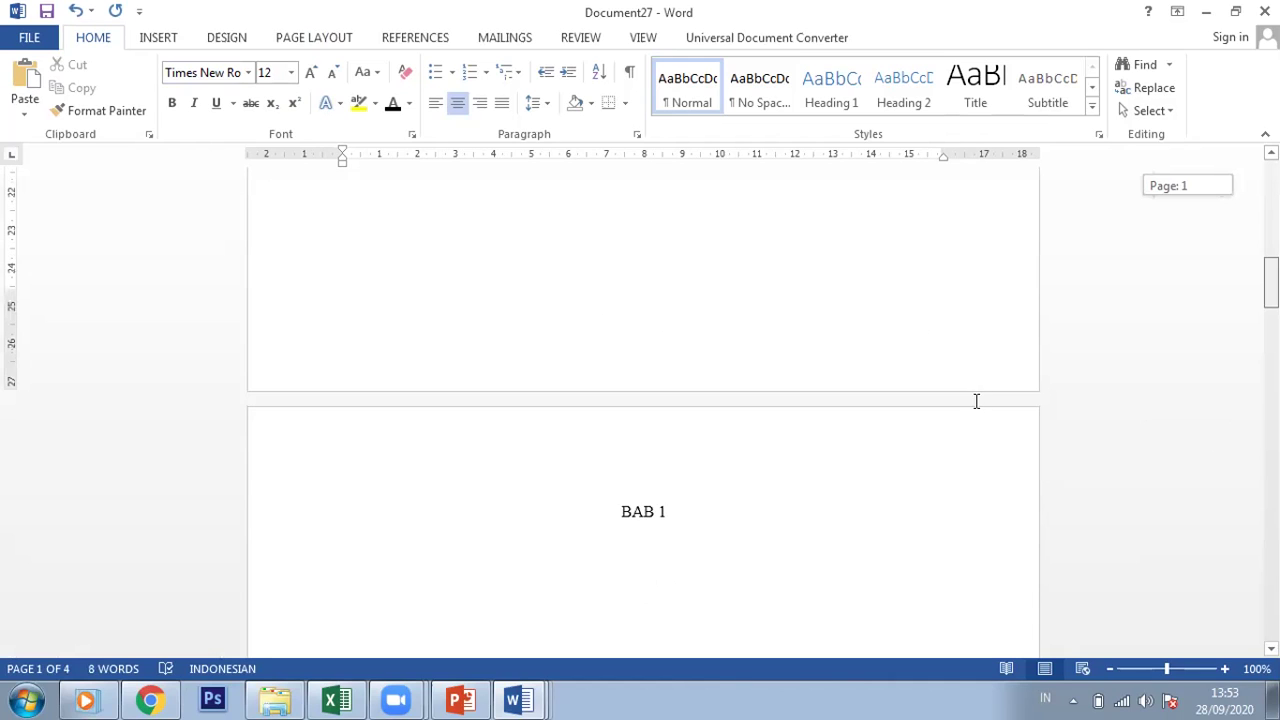
left_click_drag(665, 506, 621, 508)
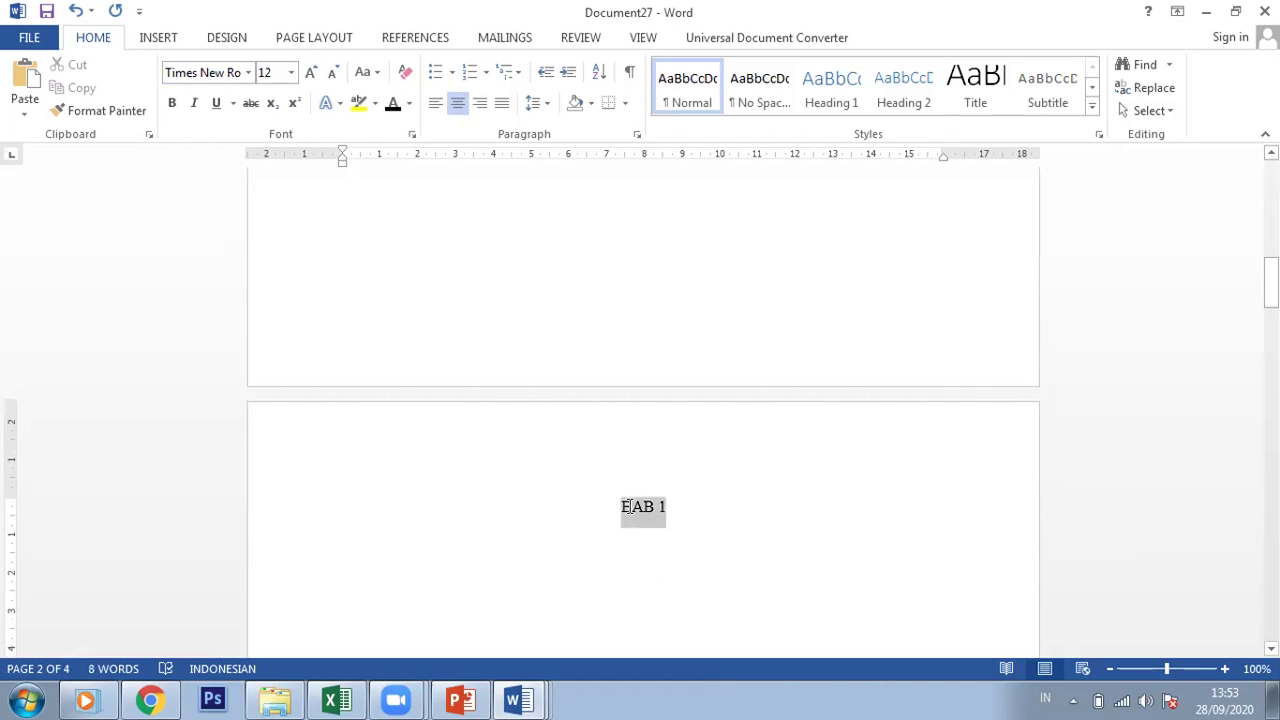
left_click(817, 84)
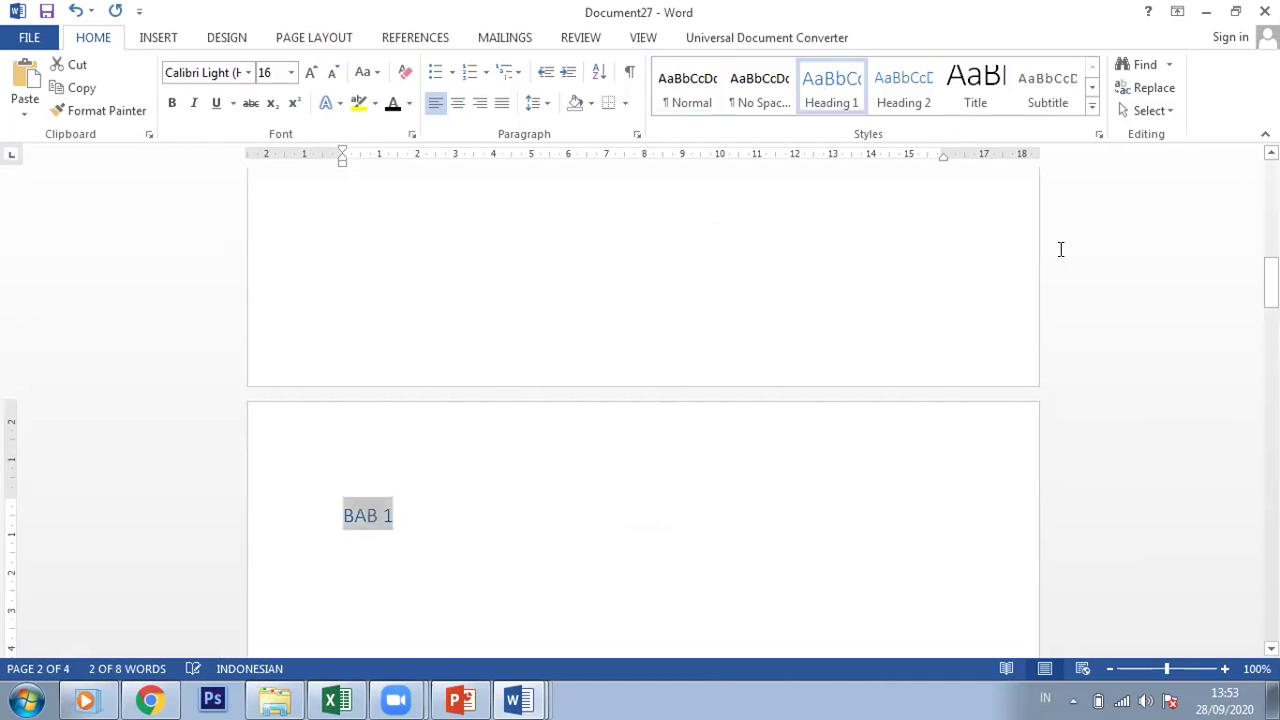
left_click(457, 103)
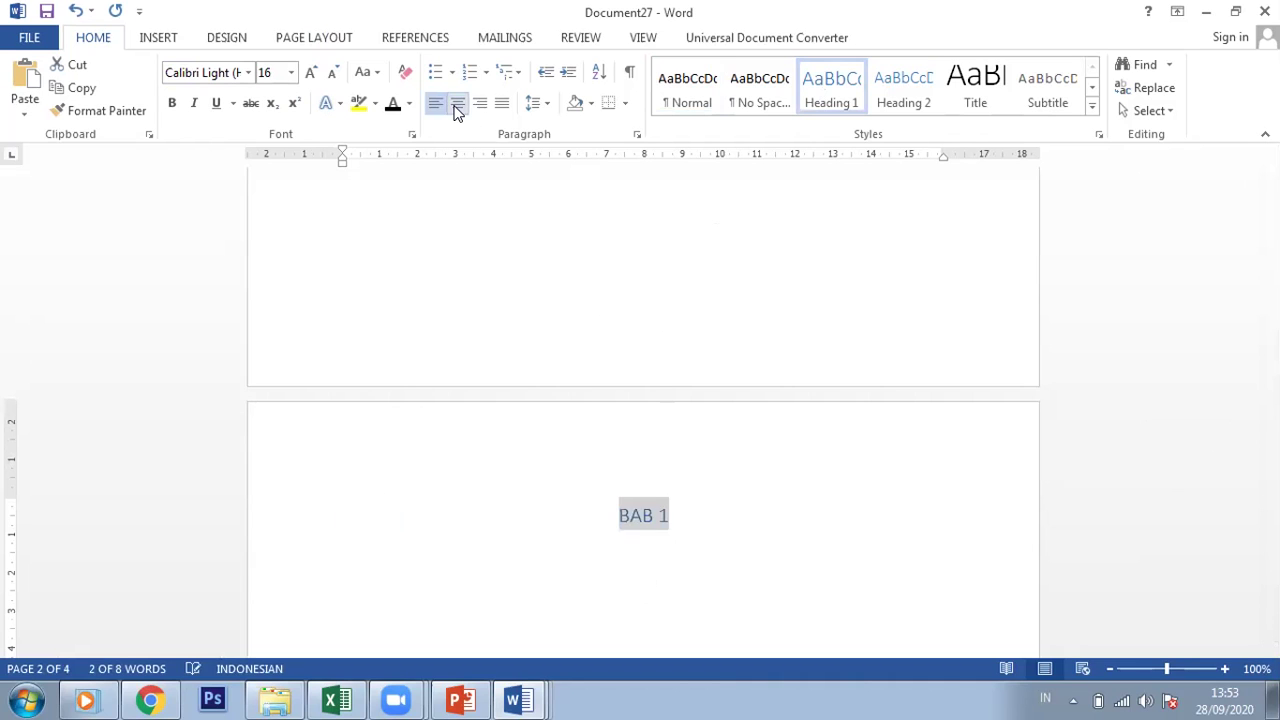
Format the BAB 1 heading in bold black Times New Roman at size 12.
left_click(248, 72)
left_click(237, 194)
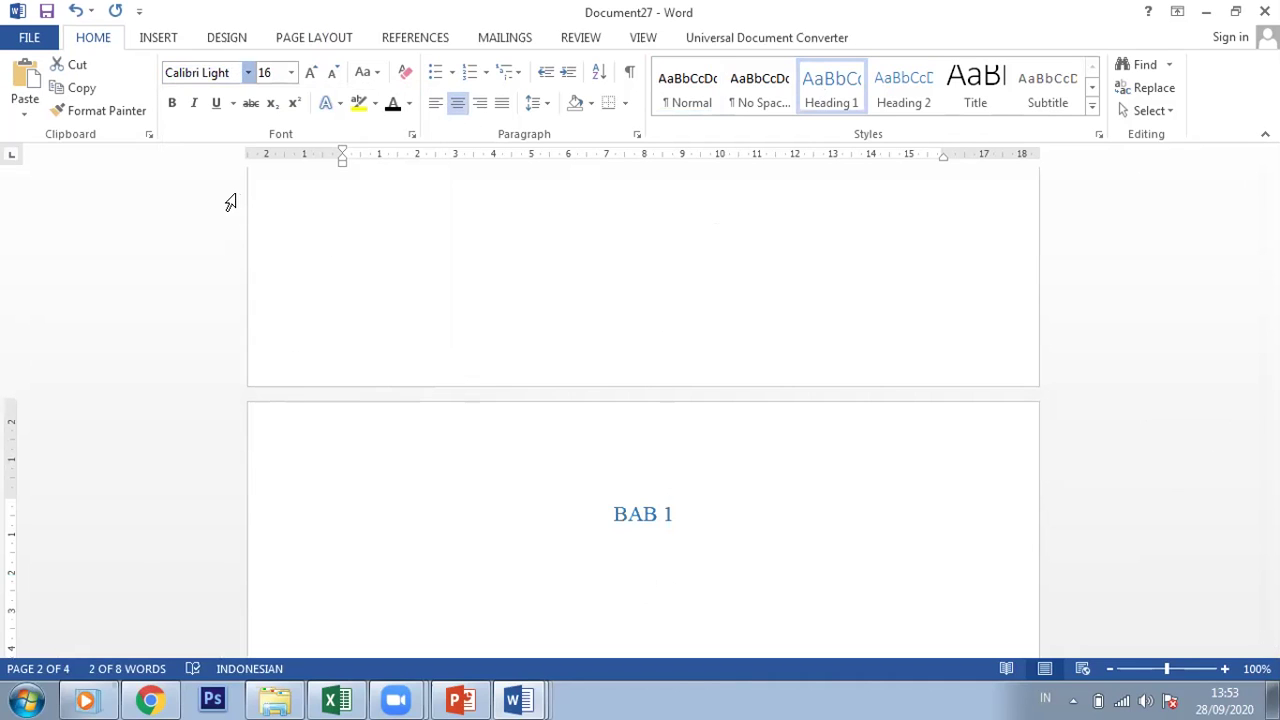
left_click(290, 72)
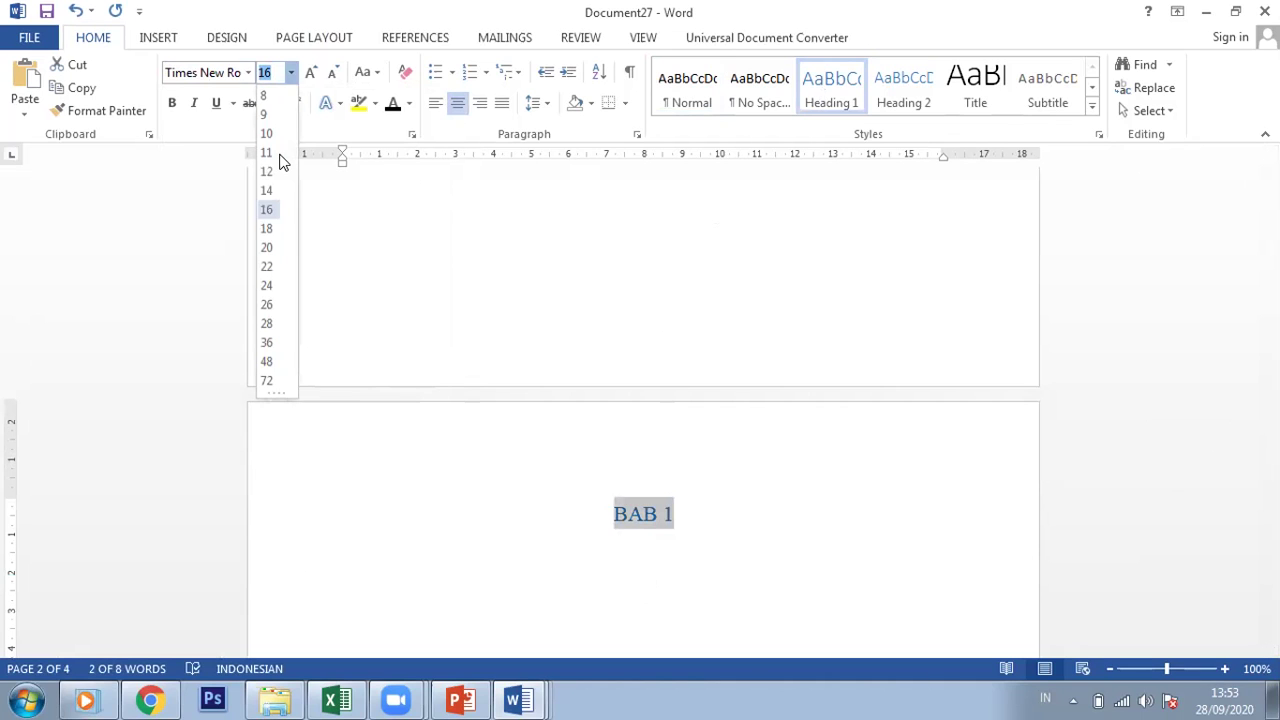
left_click(271, 168)
left_click(171, 103)
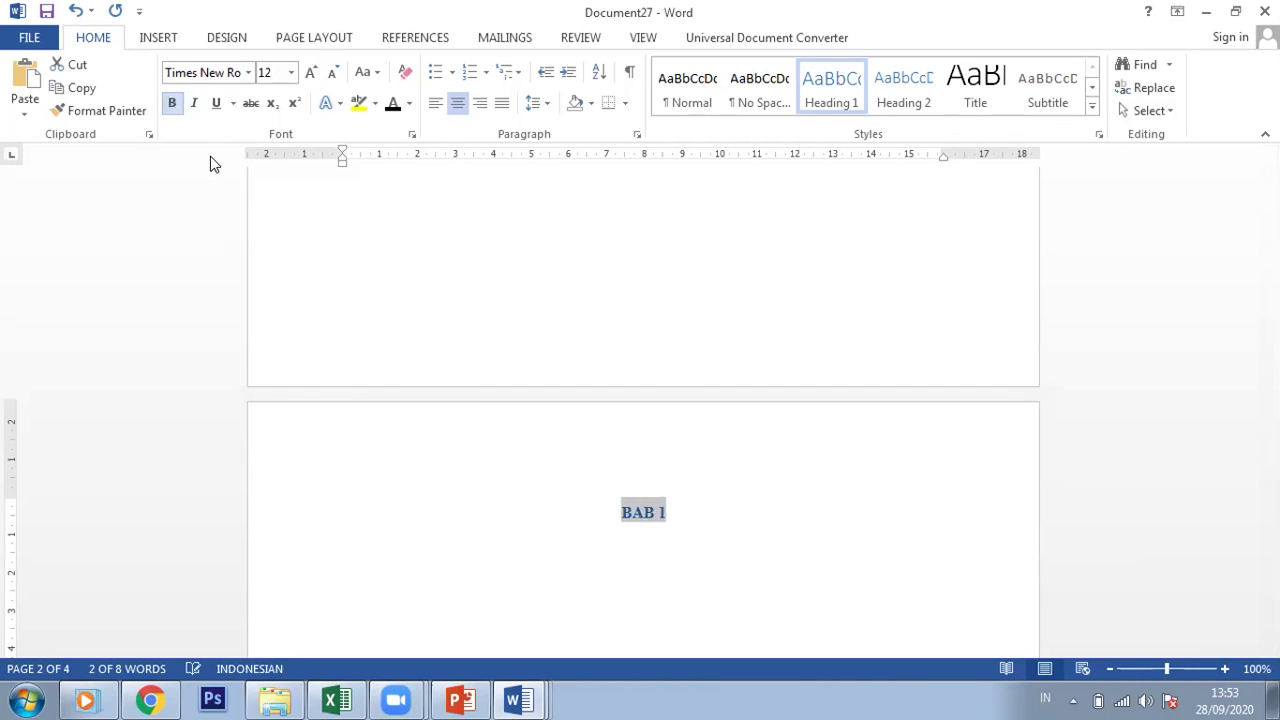
left_click(390, 101)
Apply the Heading 1 style to BAB II on the third page.
left_click_drag(1271, 283, 1271, 404)
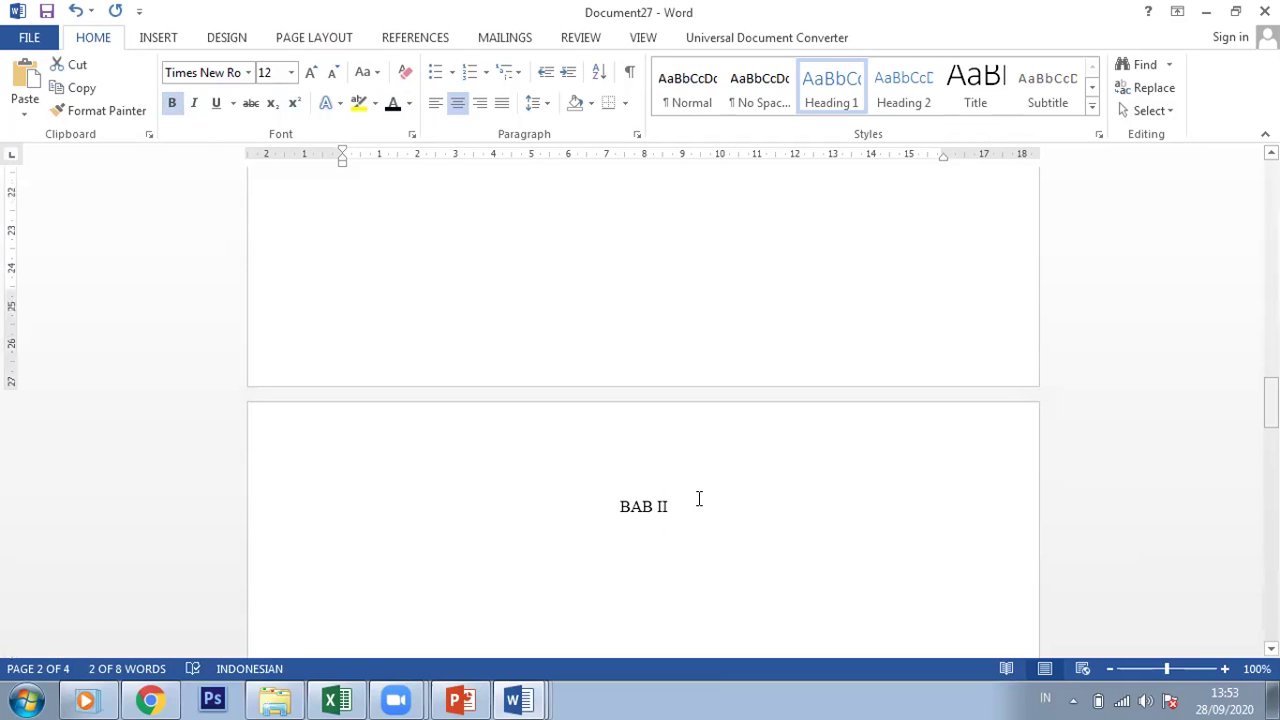
left_click_drag(617, 505, 668, 506)
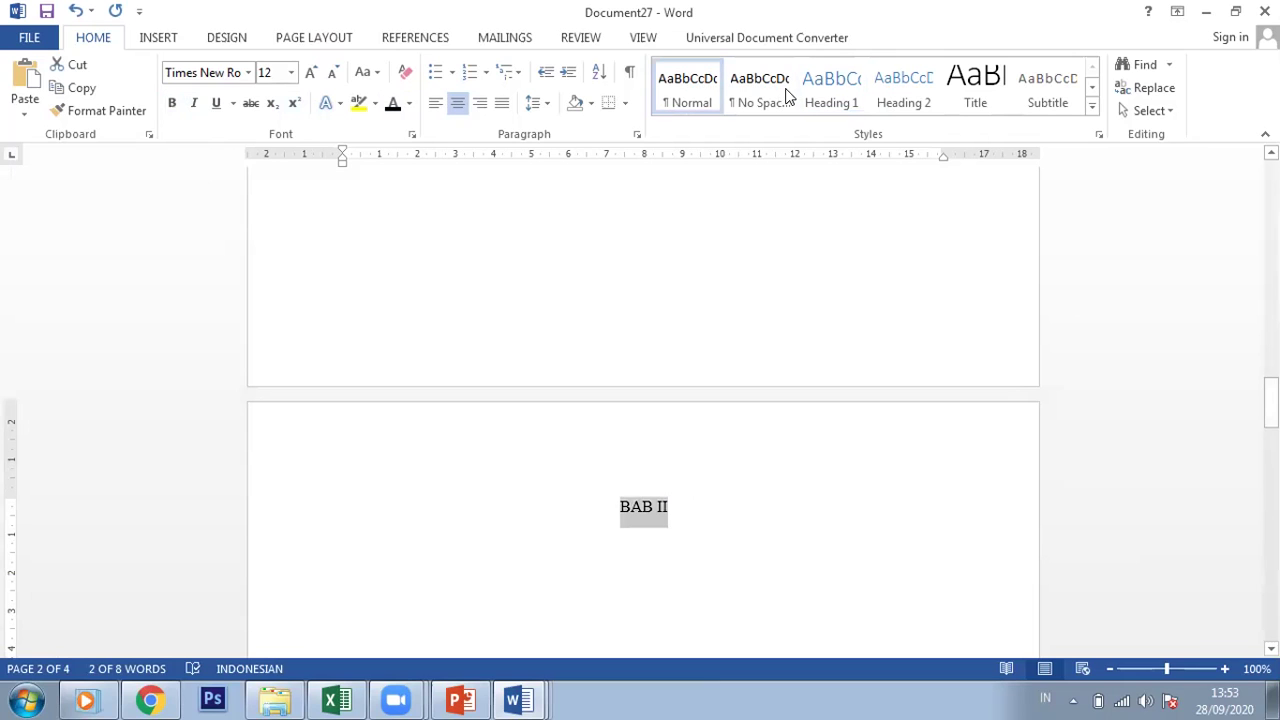
left_click(818, 90)
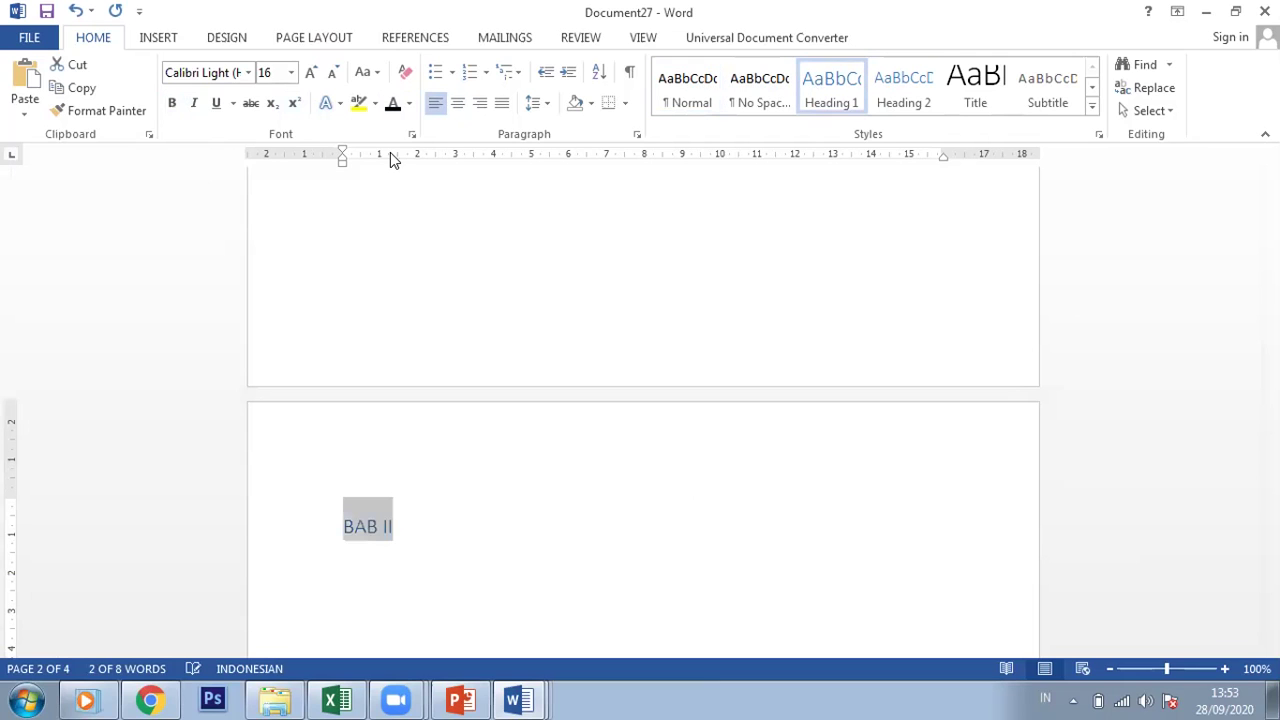
Format the BAB II heading as centered, bold, black Times New Roman at size 12.
left_click(248, 72)
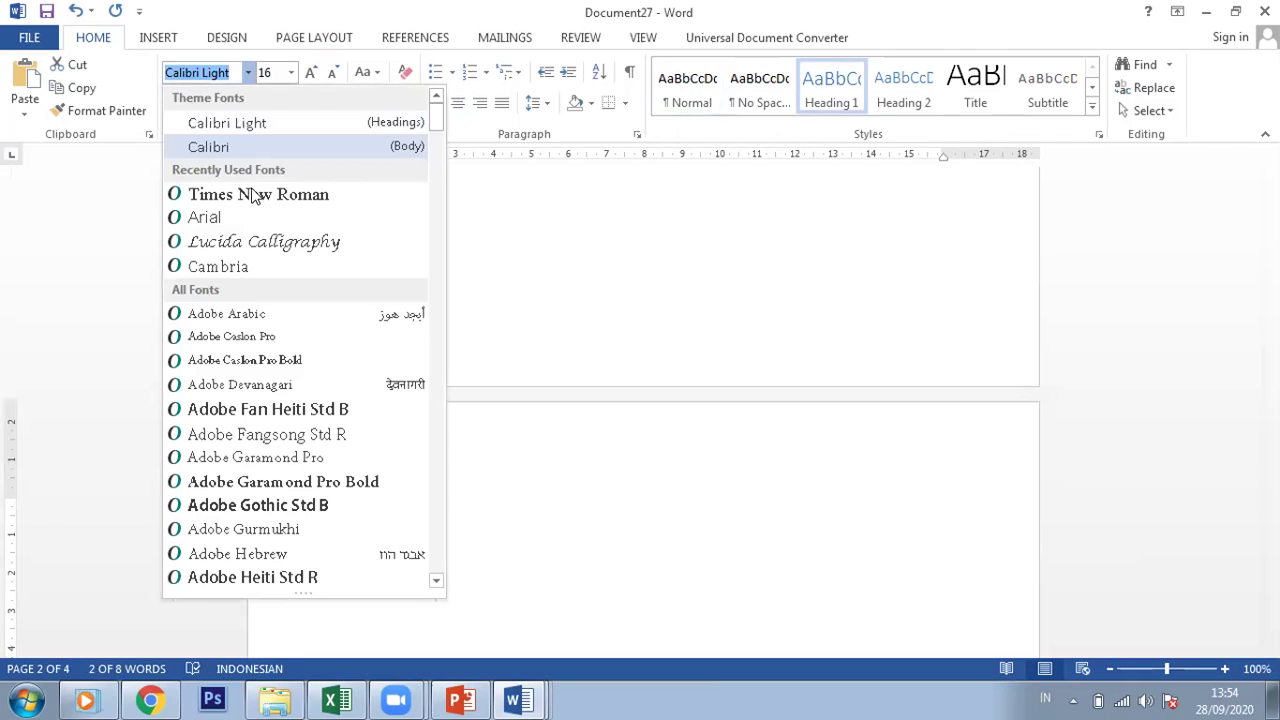
left_click(272, 115)
left_click(287, 73)
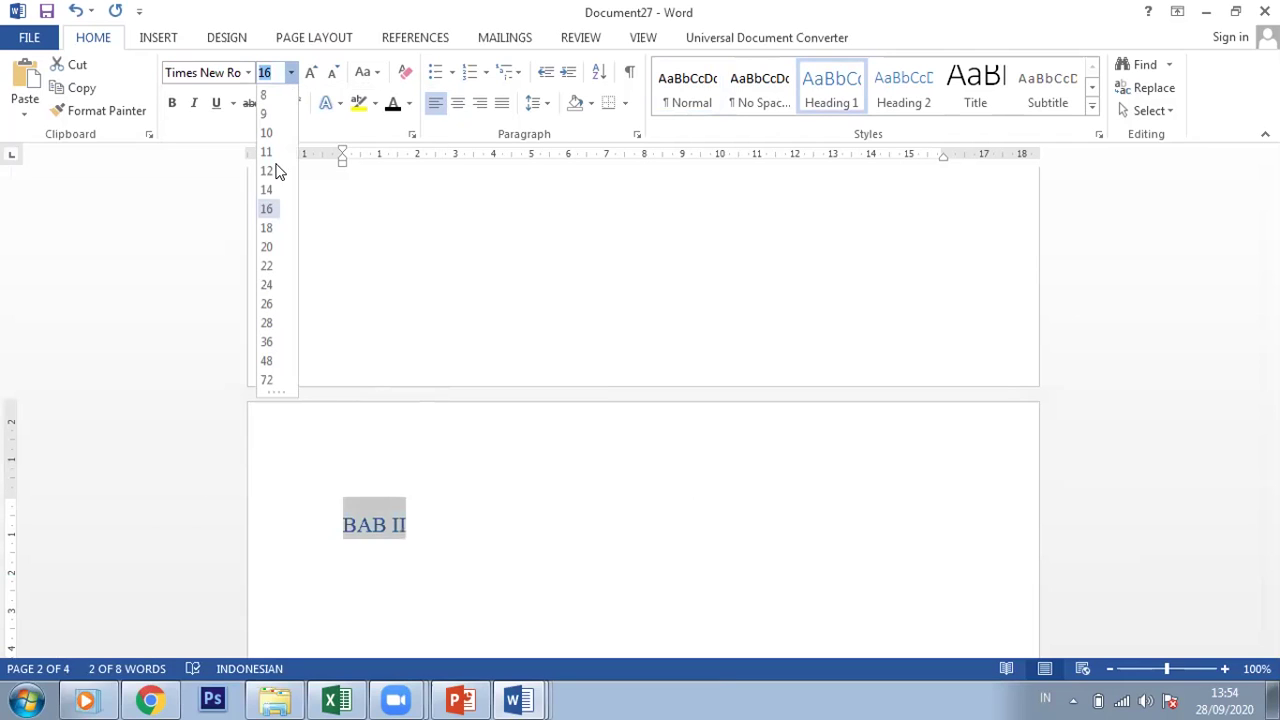
left_click(176, 103)
key("ctrl+b")
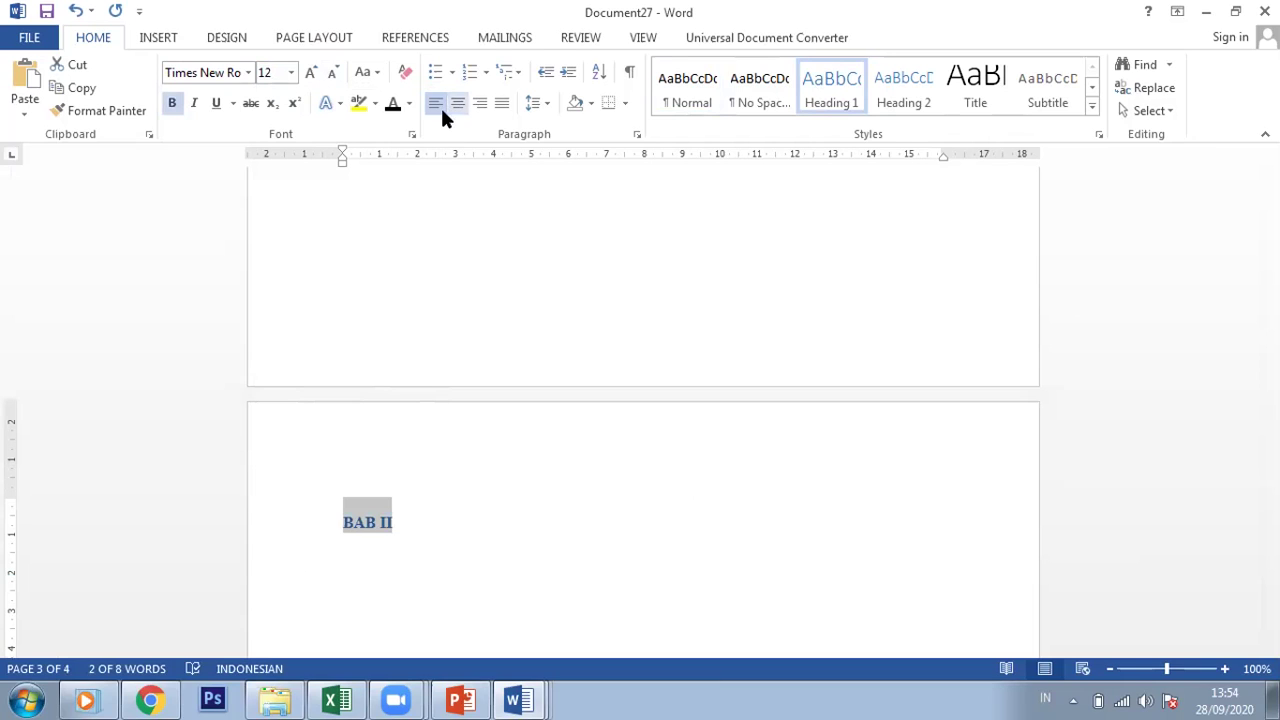
key("ctrl+e")
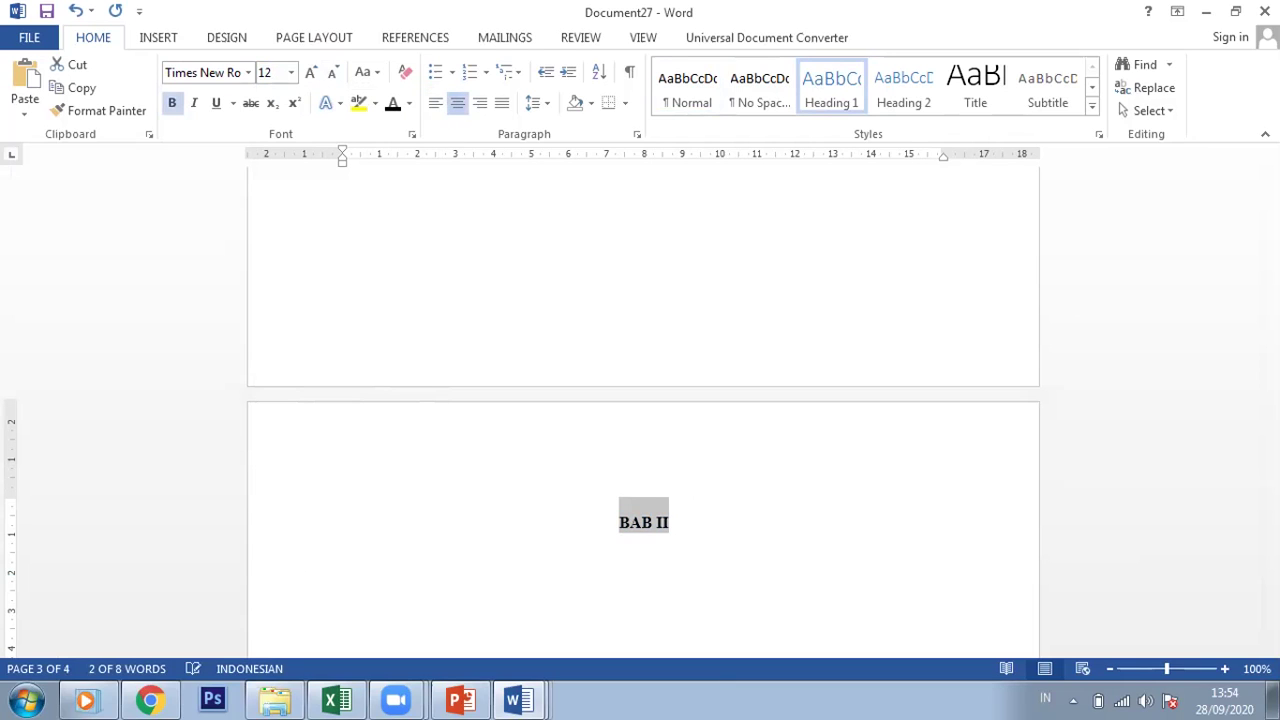
Apply the Heading 1 style to BAB III on the fourth page.
left_click_drag(1270, 395, 1046, 530)
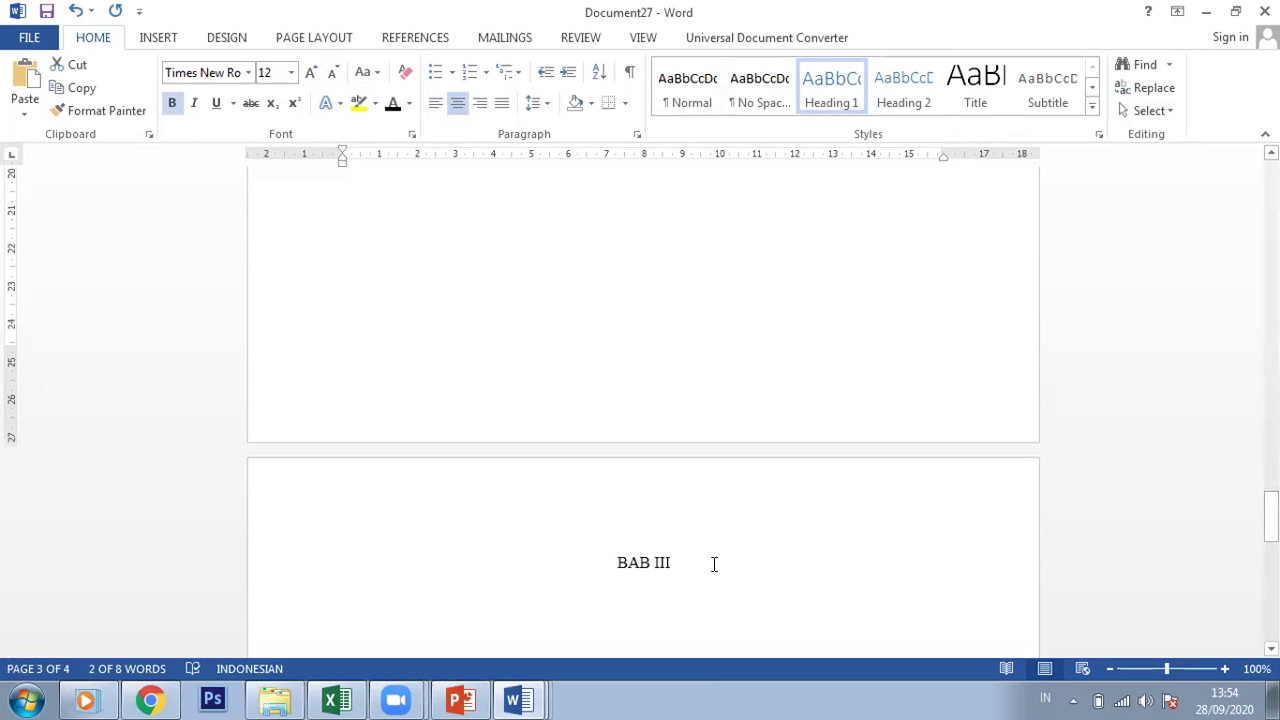
left_click_drag(714, 564, 617, 562)
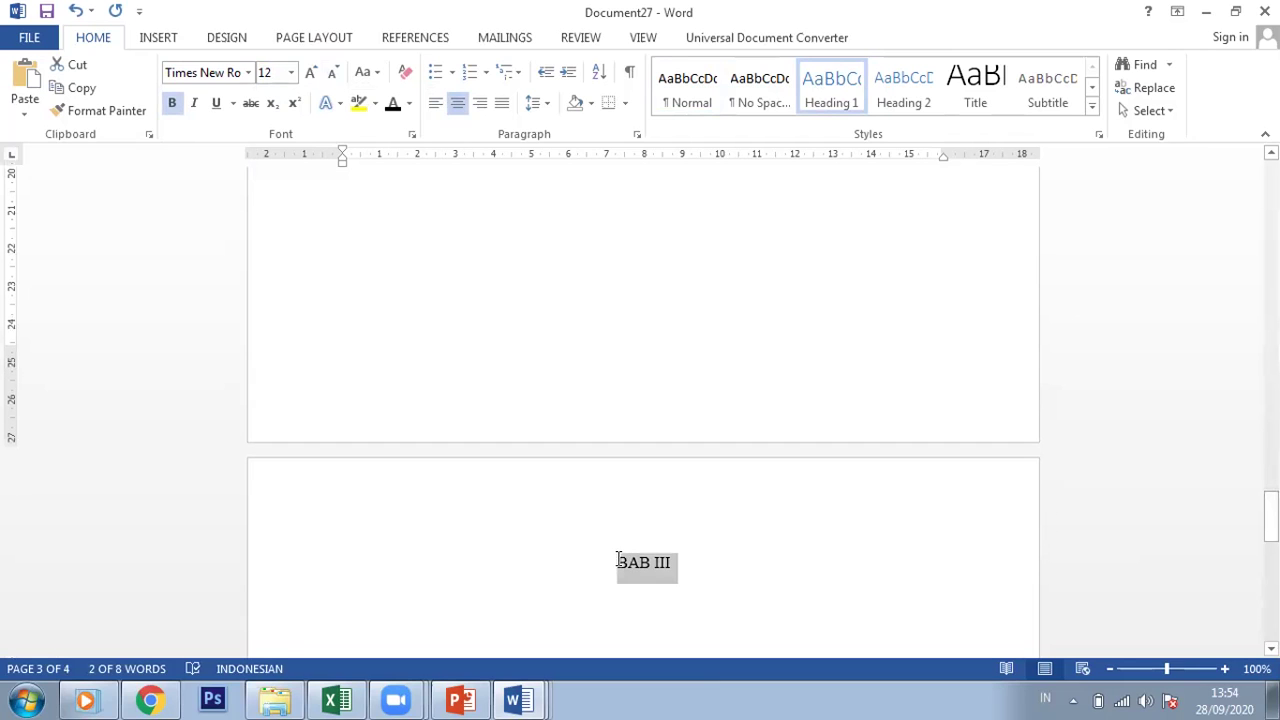
left_click(815, 85)
Format the BAB III heading as centered, bold, black Times New Roman at size 12.
left_click(173, 104)
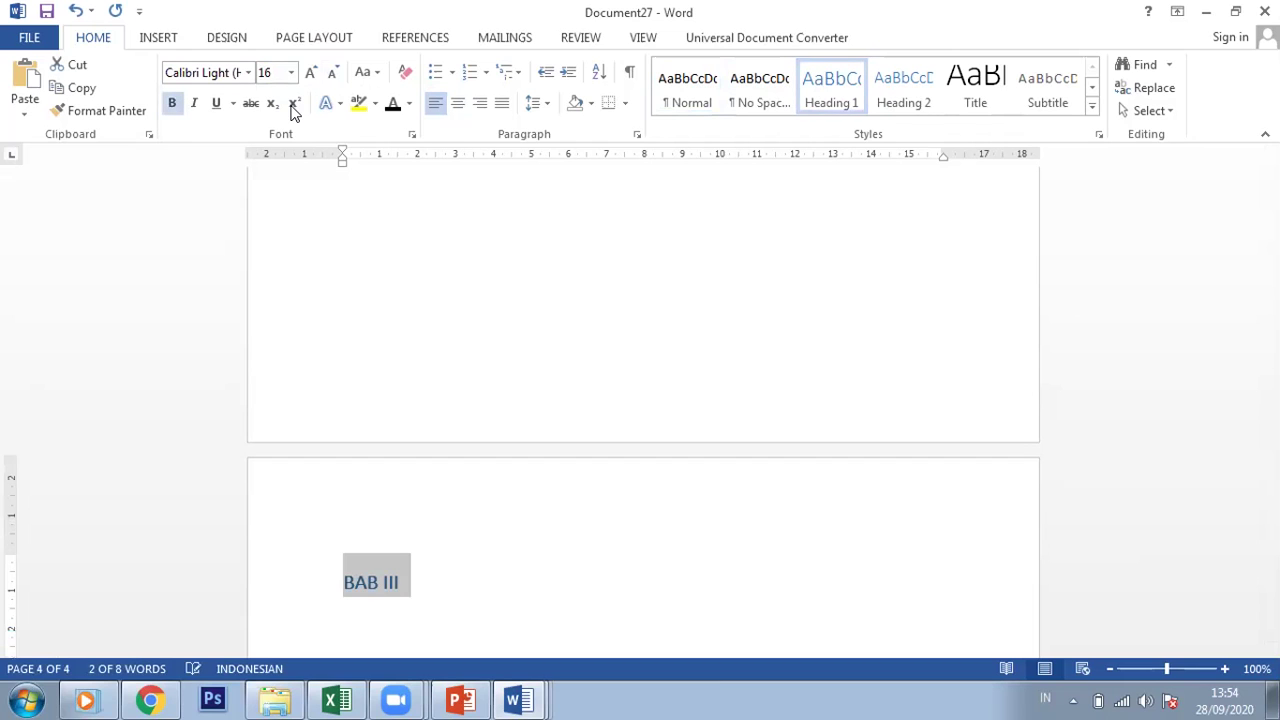
left_click(248, 72)
left_click(238, 195)
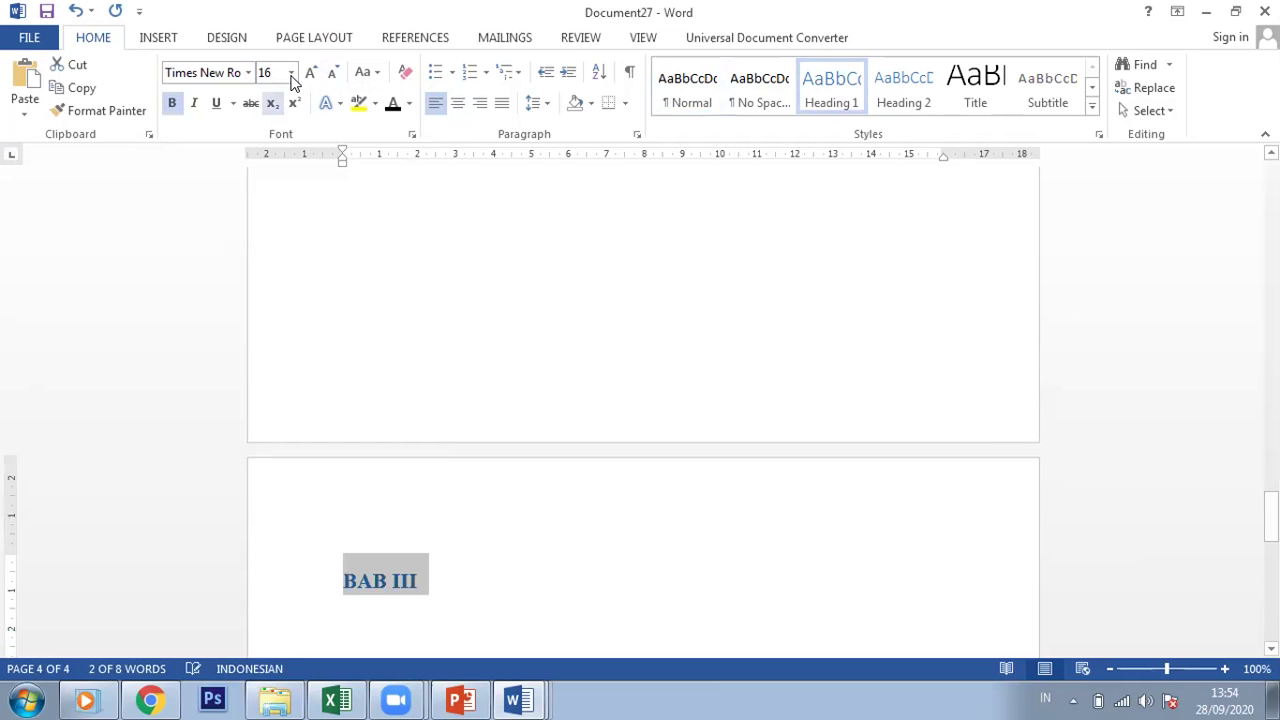
left_click(291, 72)
left_click(270, 173)
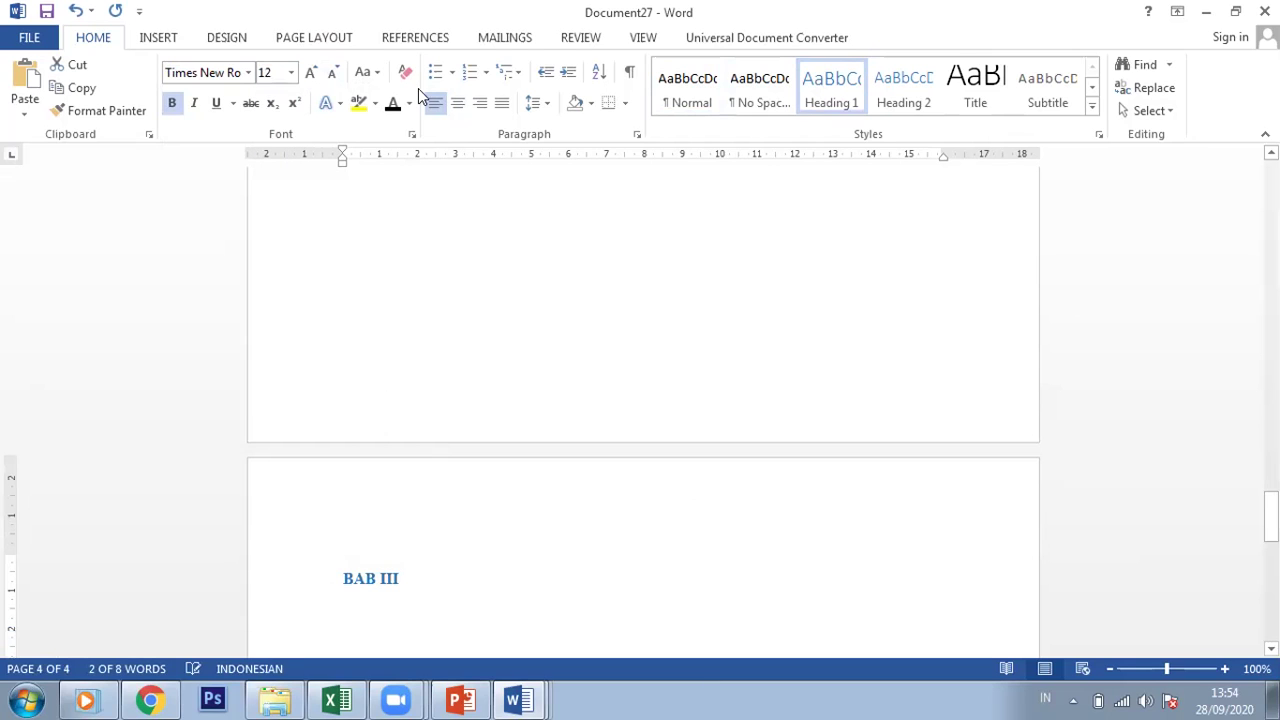
left_click(457, 104)
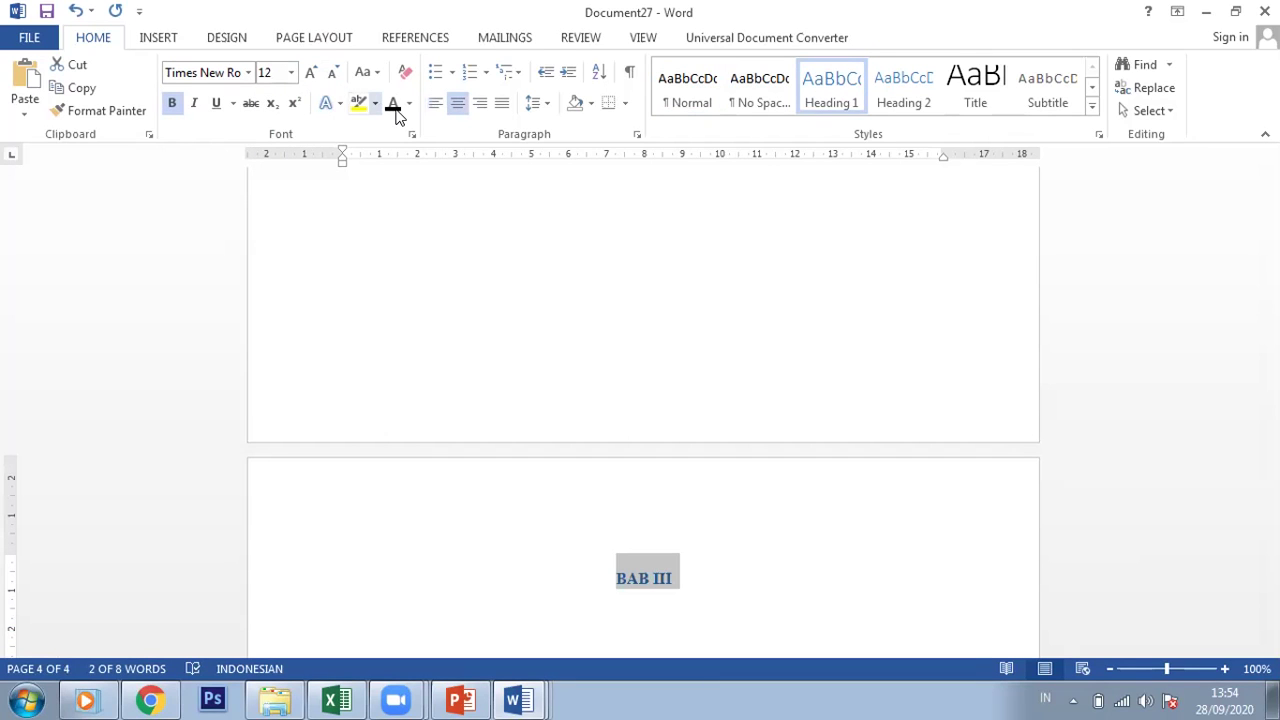
left_click(392, 103)
Insert an Automatic Table 1 table of contents on the line below DAFTAR ISI.
left_click_drag(1270, 517, 1270, 175)
left_click(652, 316)
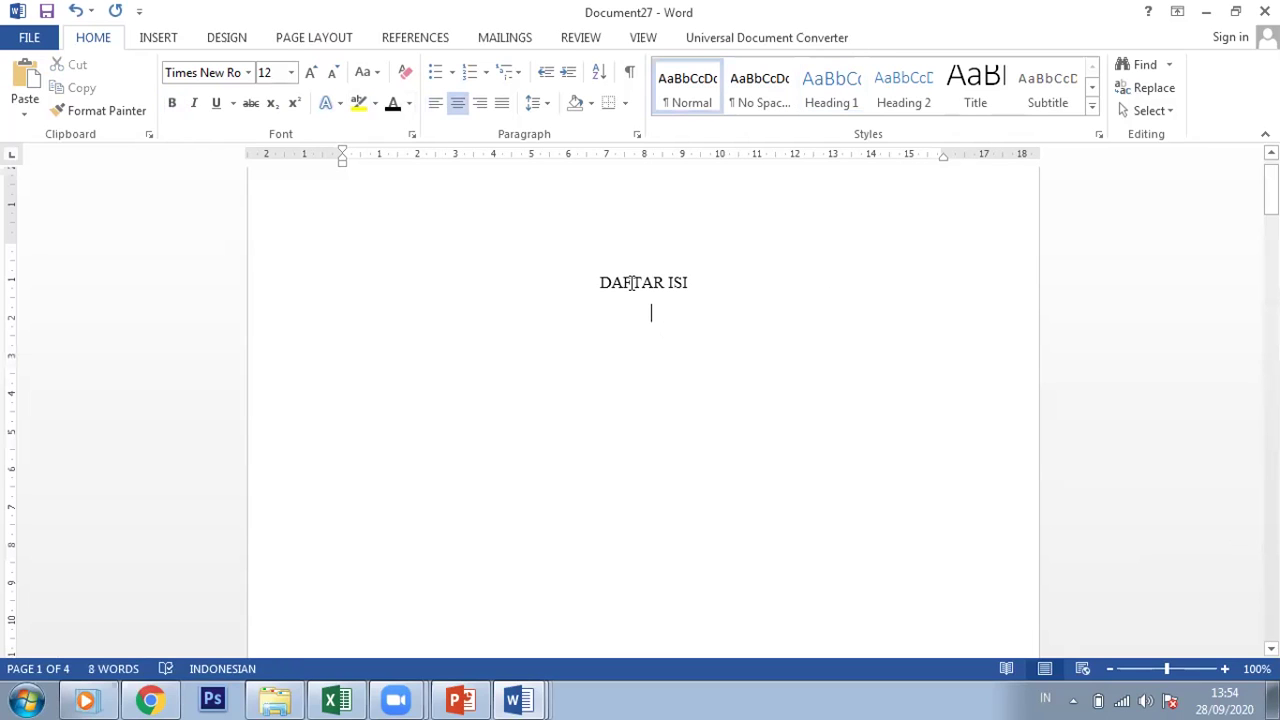
left_click(428, 42)
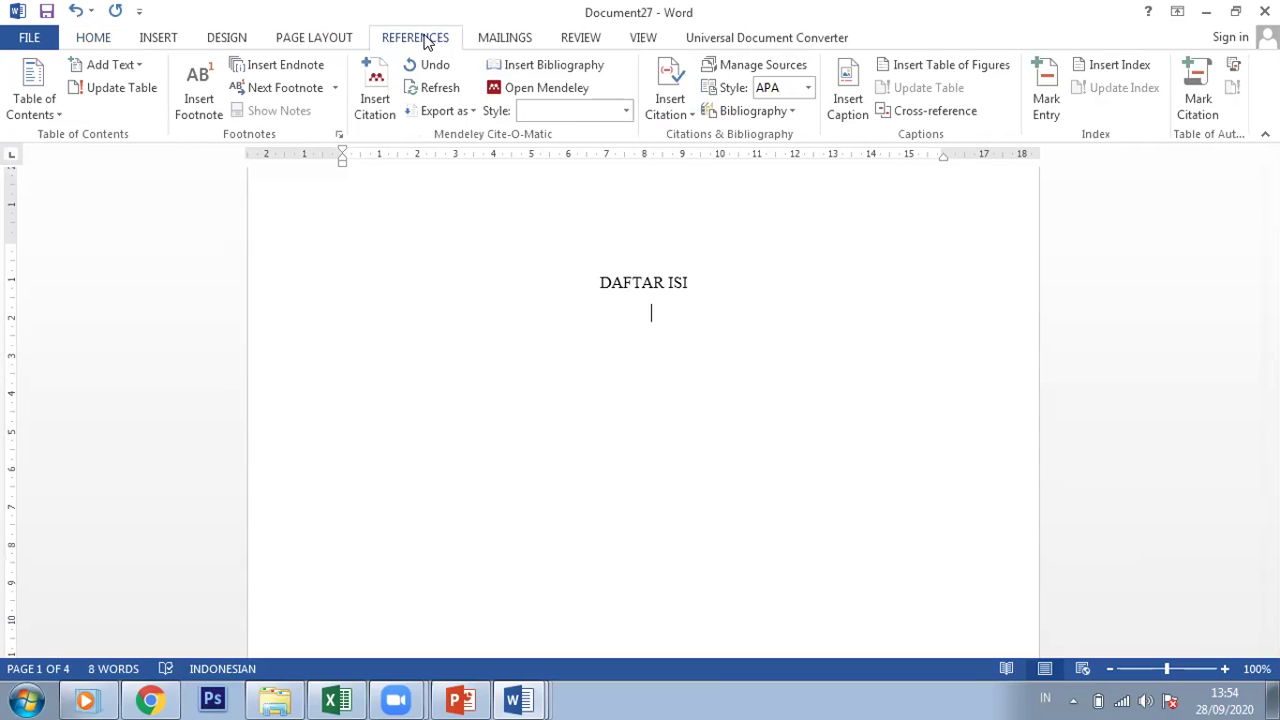
left_click(50, 116)
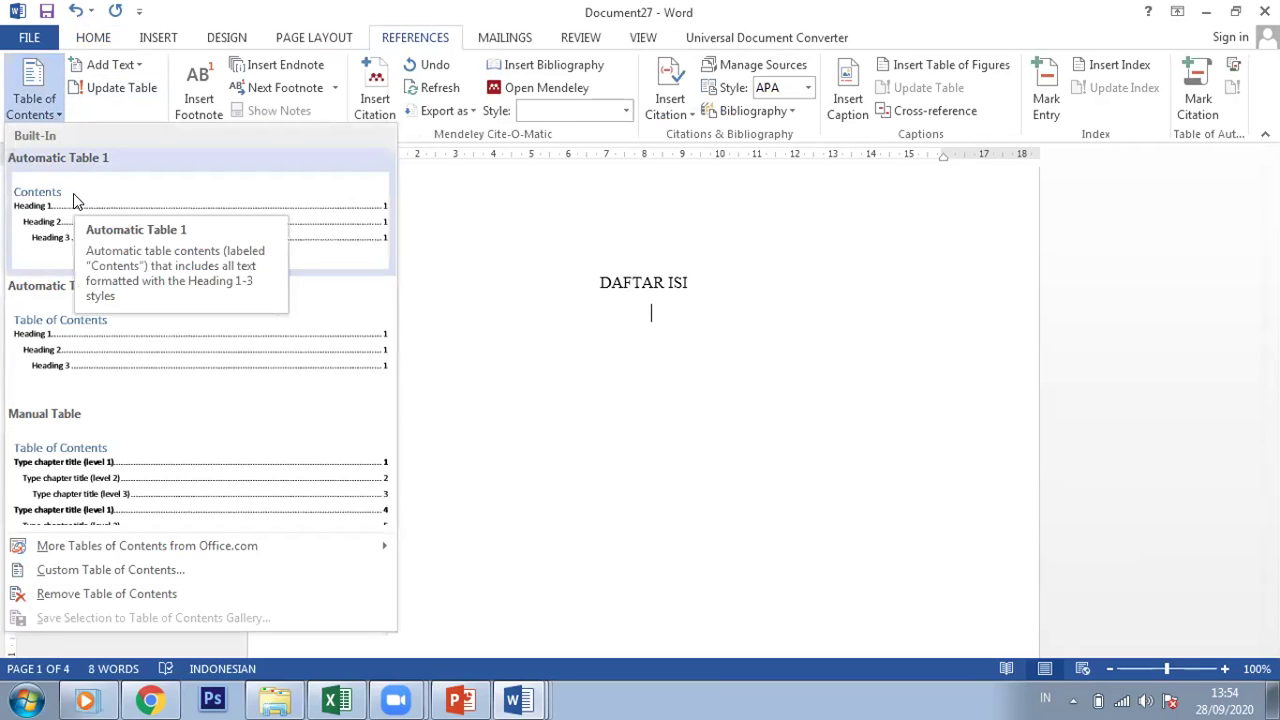
left_click(73, 199)
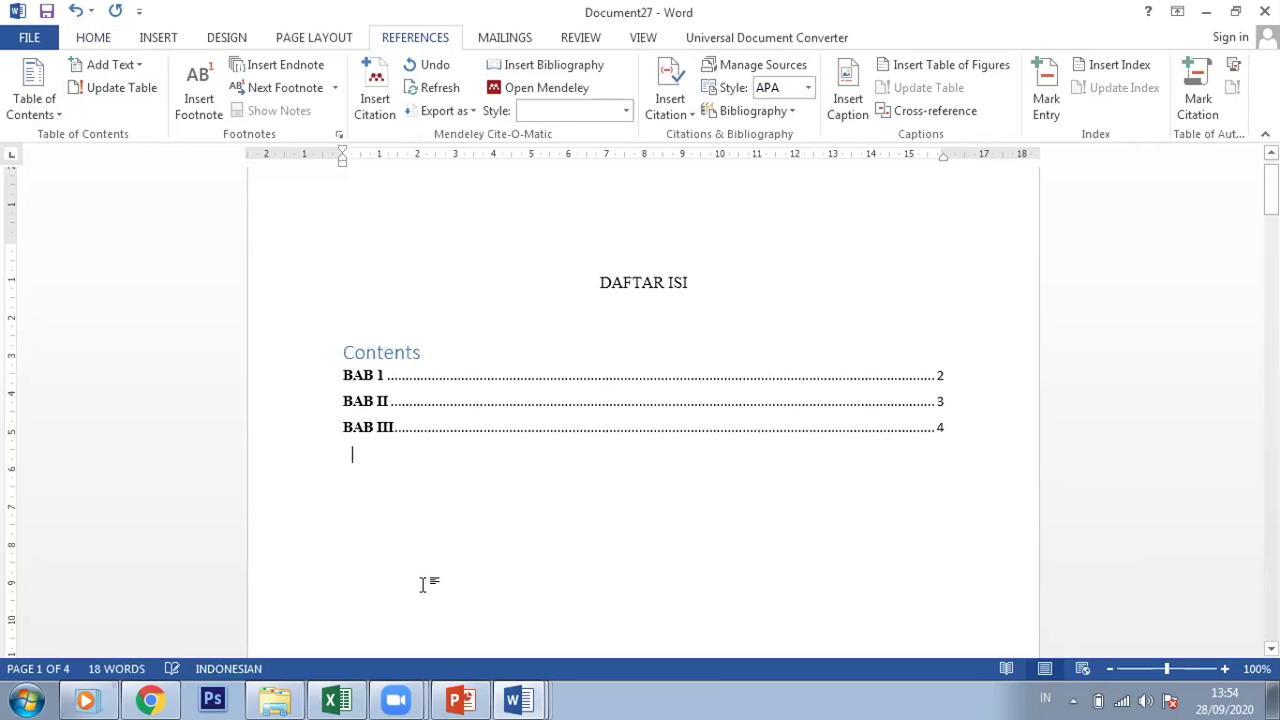
Delete the Contents title above the entries of the inserted table of contents.
left_click(424, 351)
key("BackSpace")
key("BackSpace")
key("BackSpace")
key("BackSpace")
key("BackSpace")
key("BackSpace")
key("BackSpace")
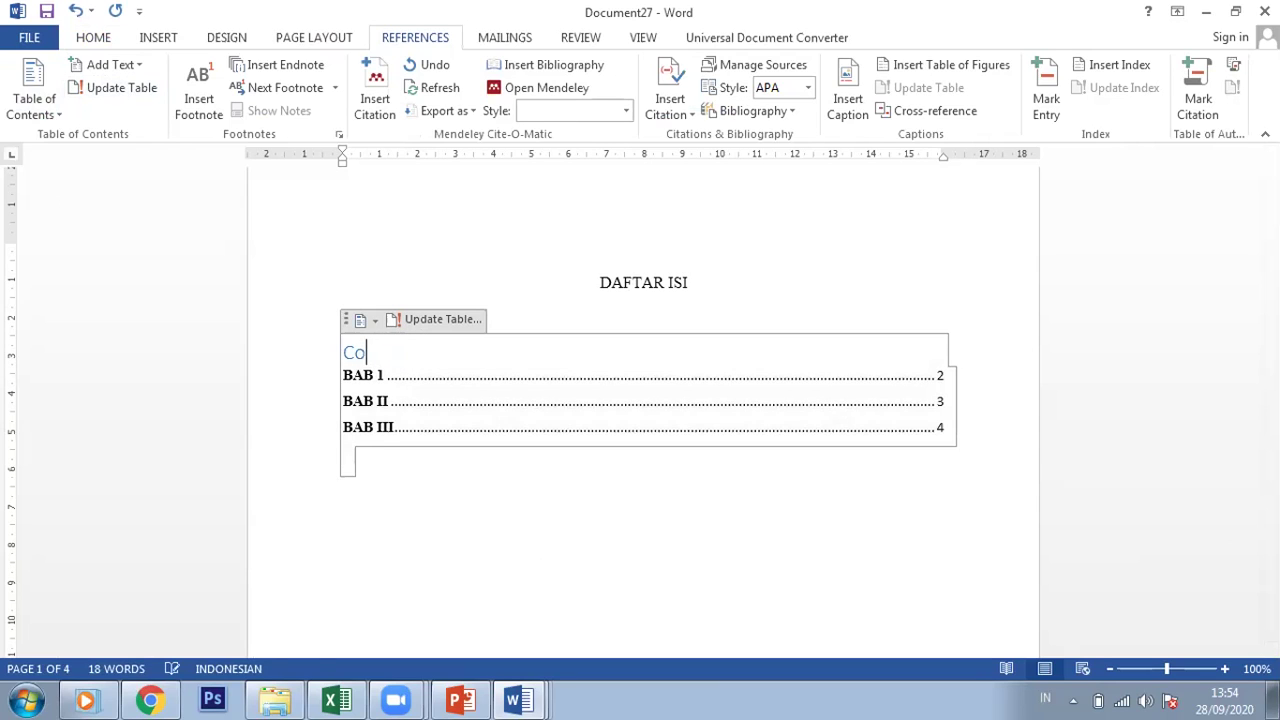
key("BackSpace")
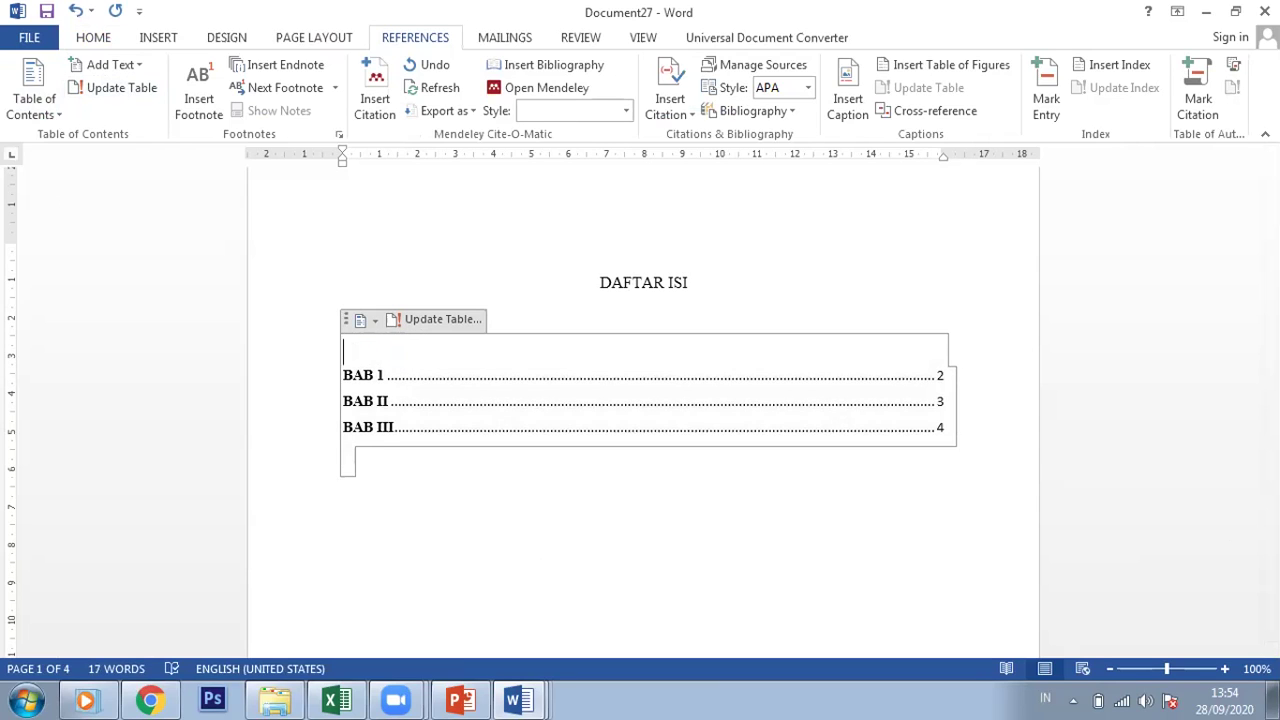
left_click(836, 538)
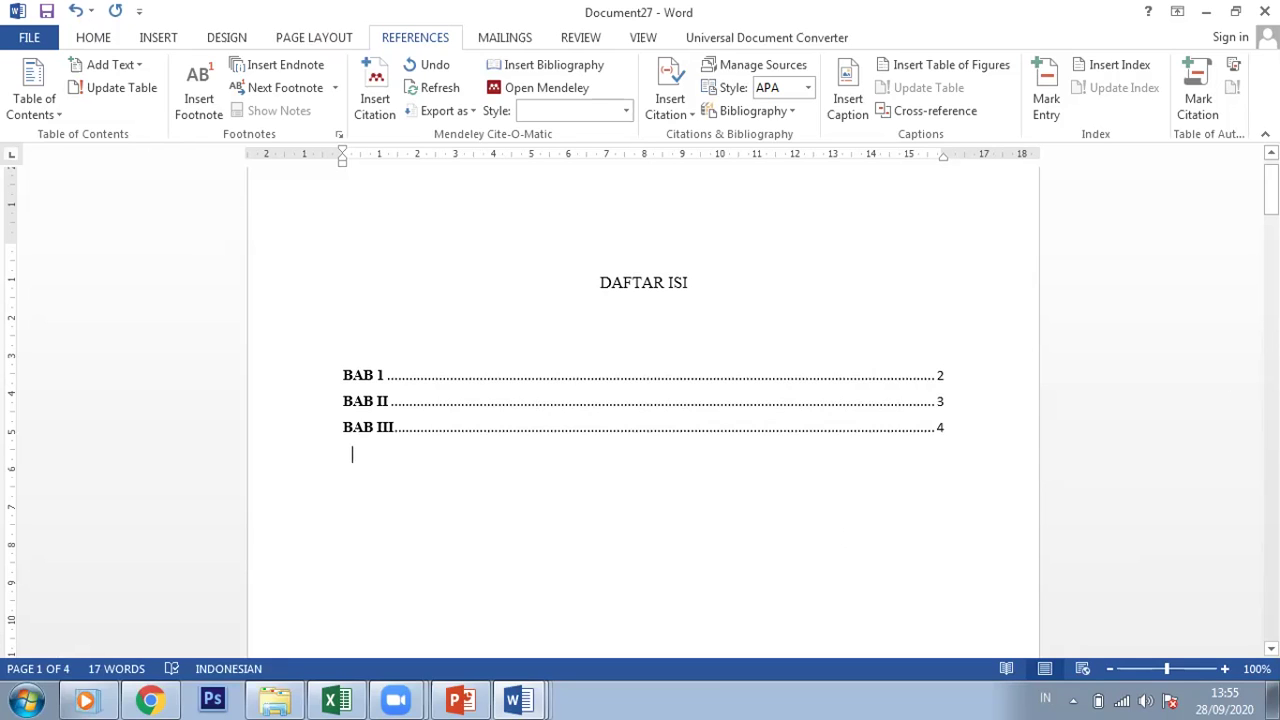
Check the position of the BAB 1 heading against its table of contents entry.
left_click_drag(1270, 190, 1270, 258)
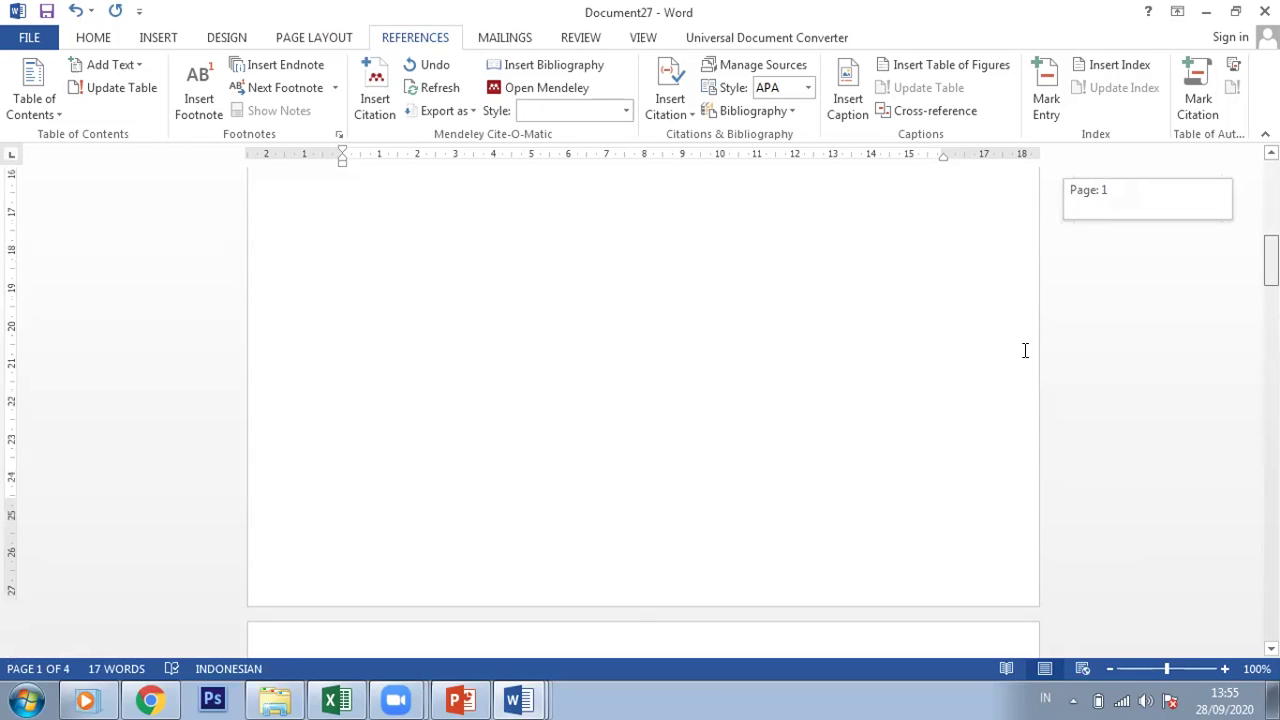
scroll(926, 467, "down", 2)
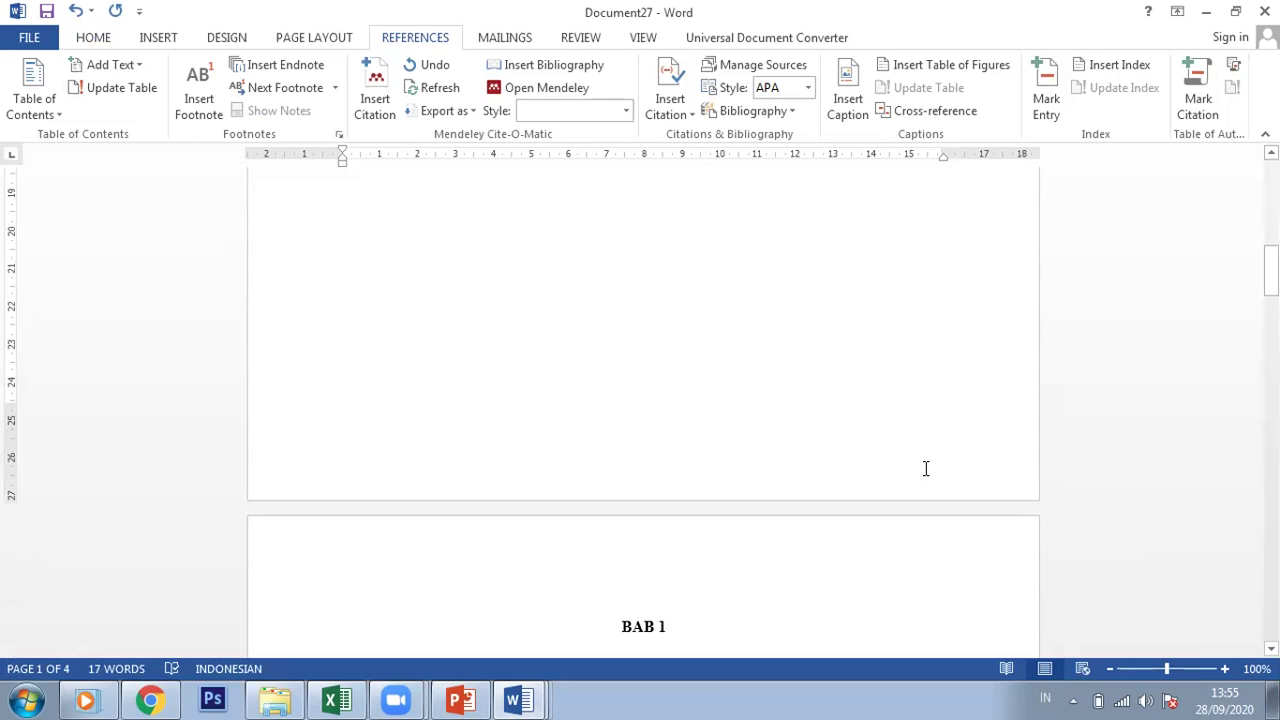
scroll(923, 468, "up", 9)
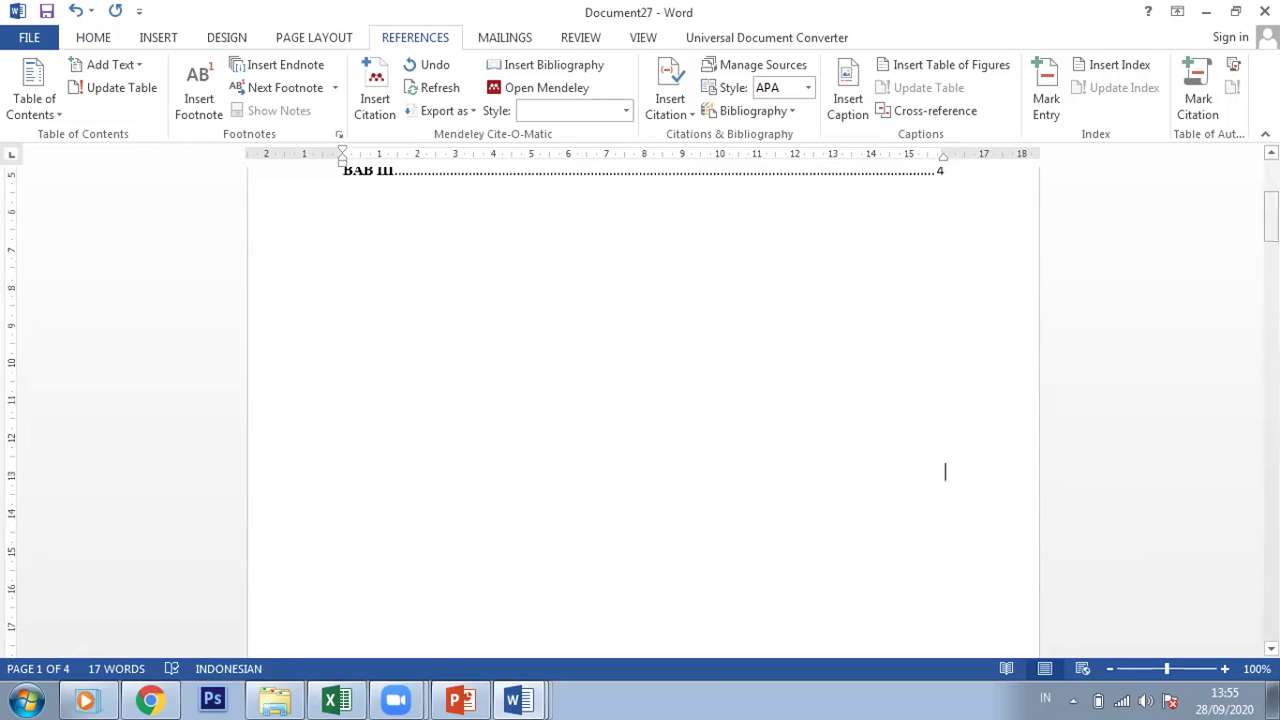
scroll(945, 471, "down", 11)
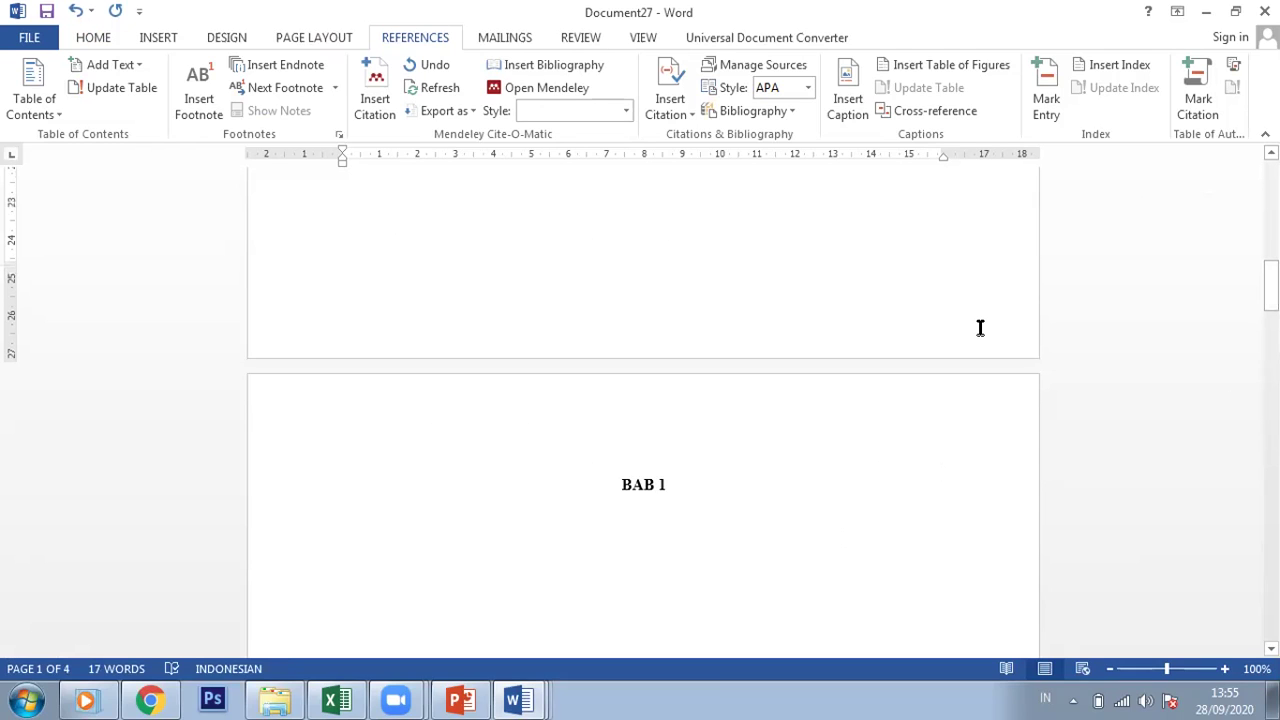
scroll(980, 328, "up", 11)
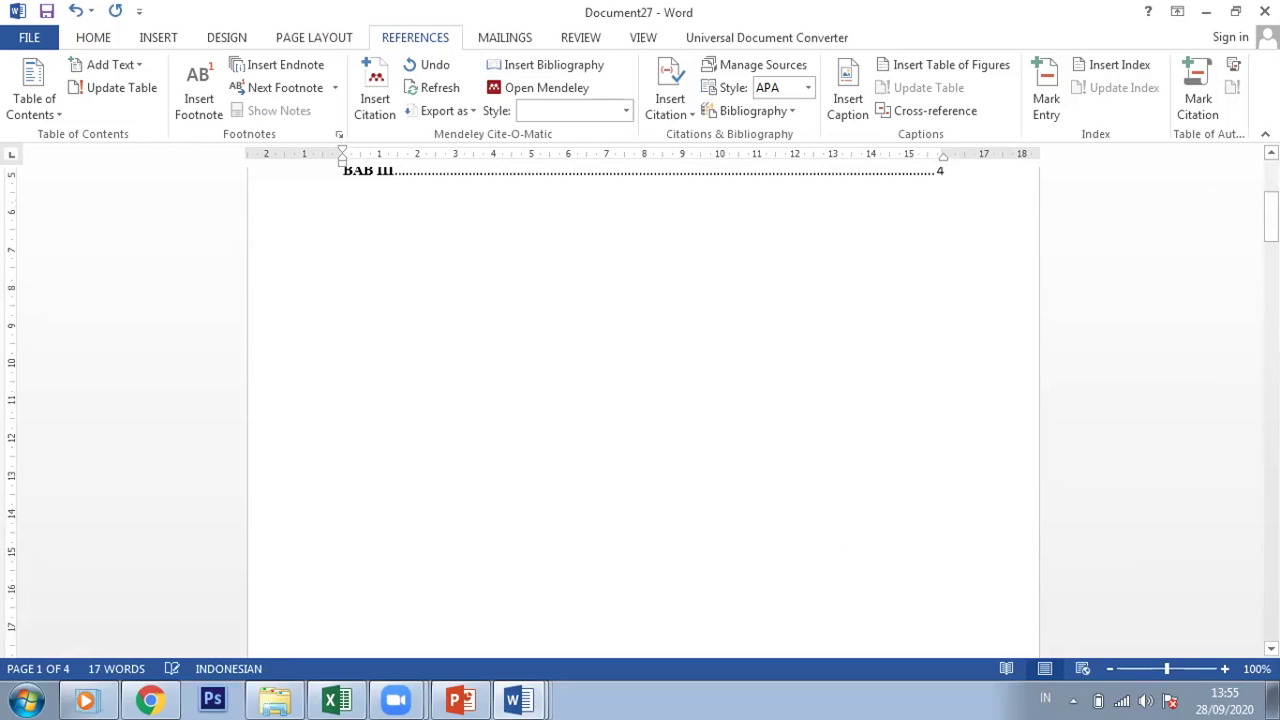
left_click(789, 582)
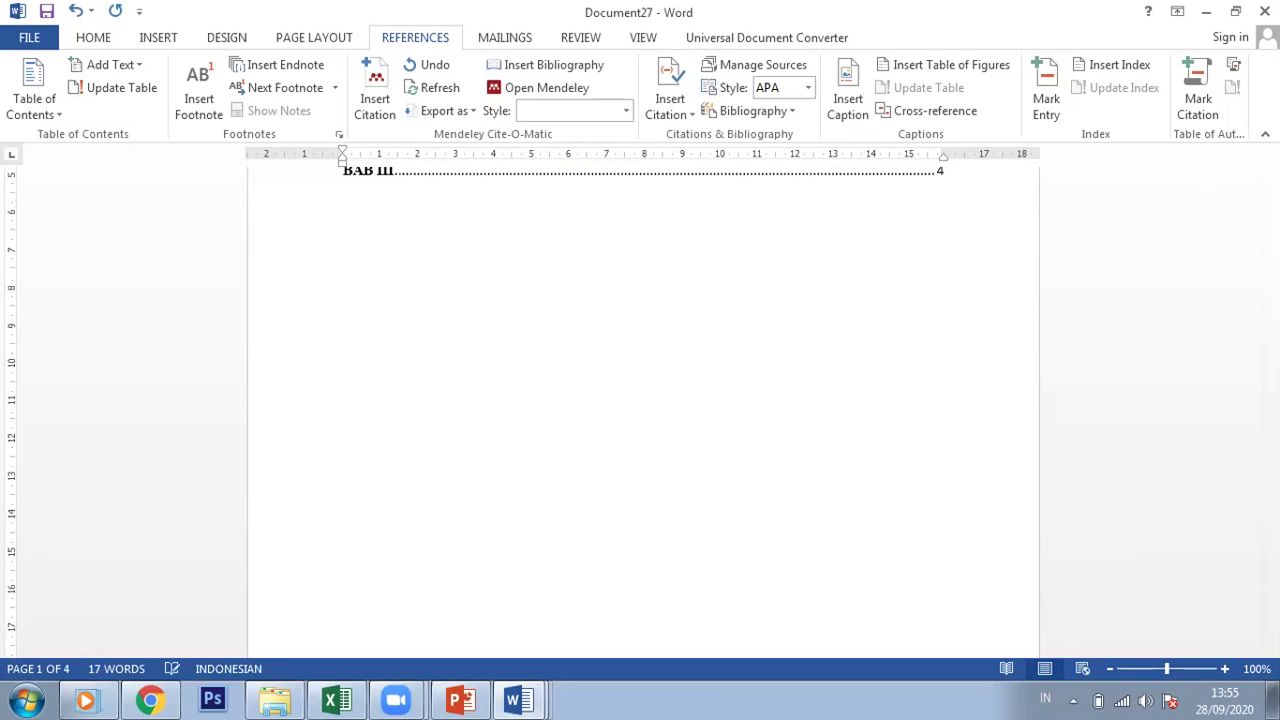
Insert page numbers at the bottom of the pages in the Plain Number 3 style and close the footer.
scroll(643, 410, "down", 3)
scroll(777, 371, "down", 5)
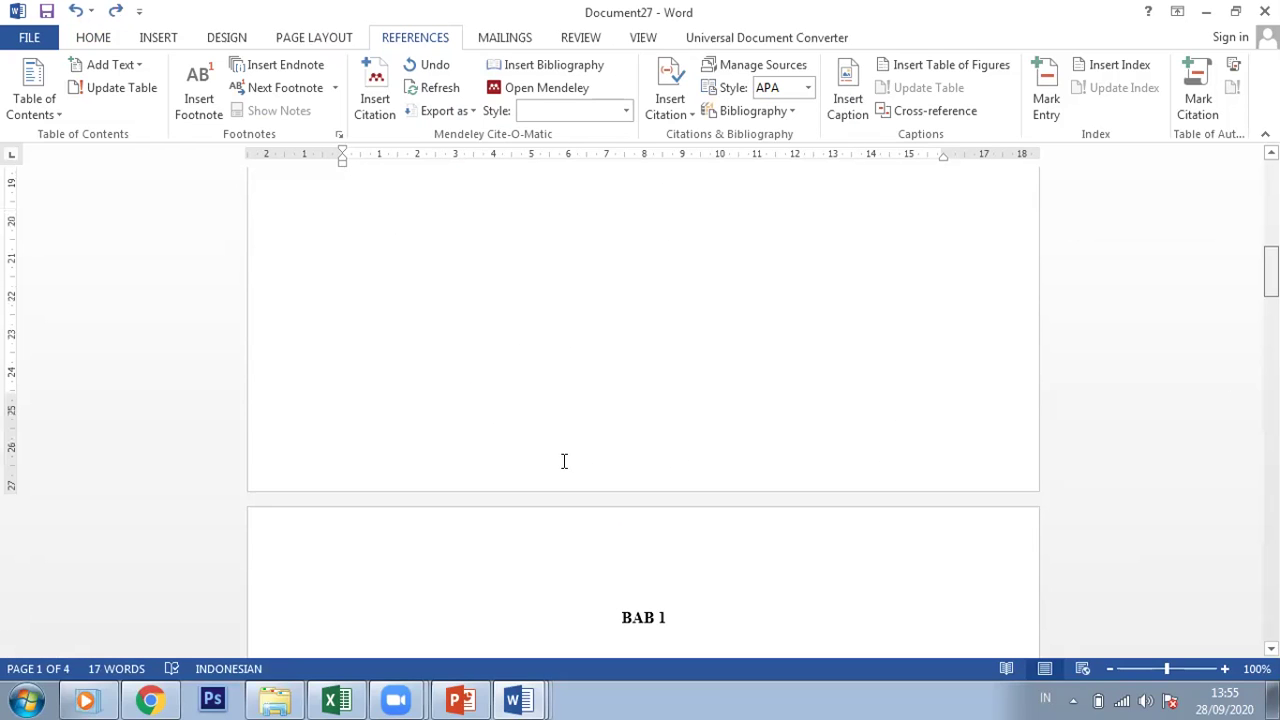
scroll(1182, 393, "up", 8)
key("ctrl+z")
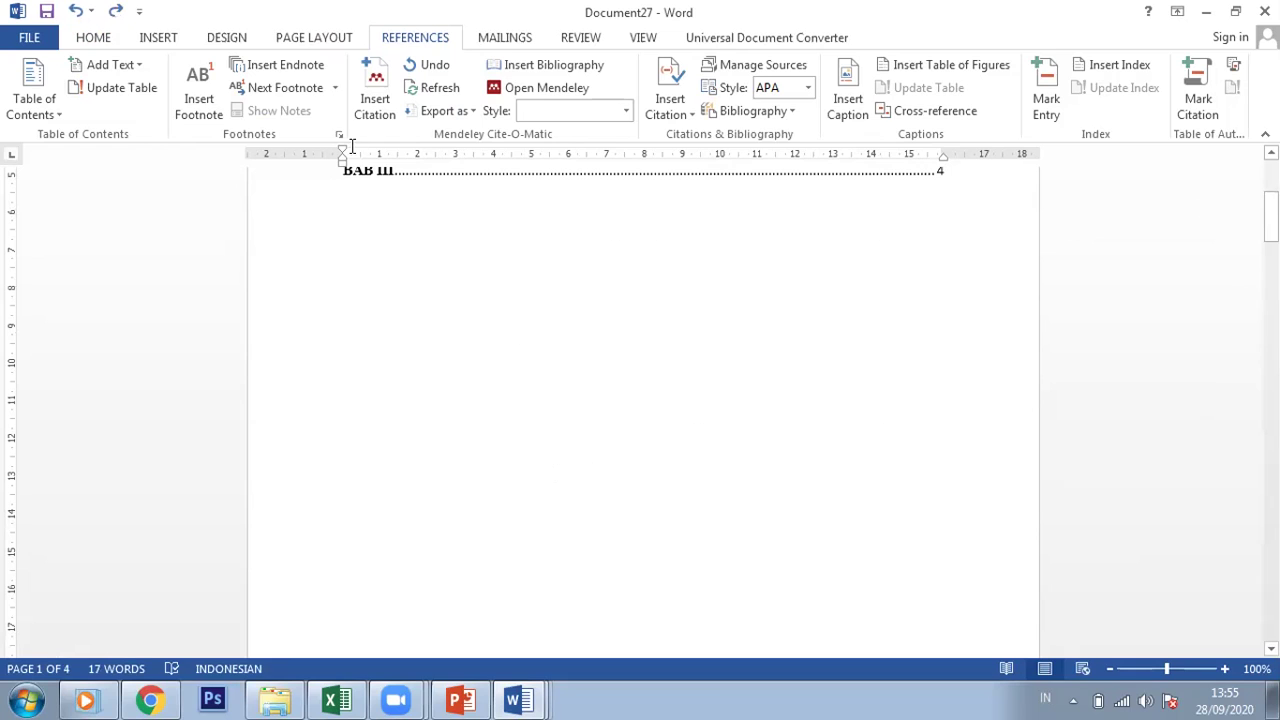
left_click(158, 38)
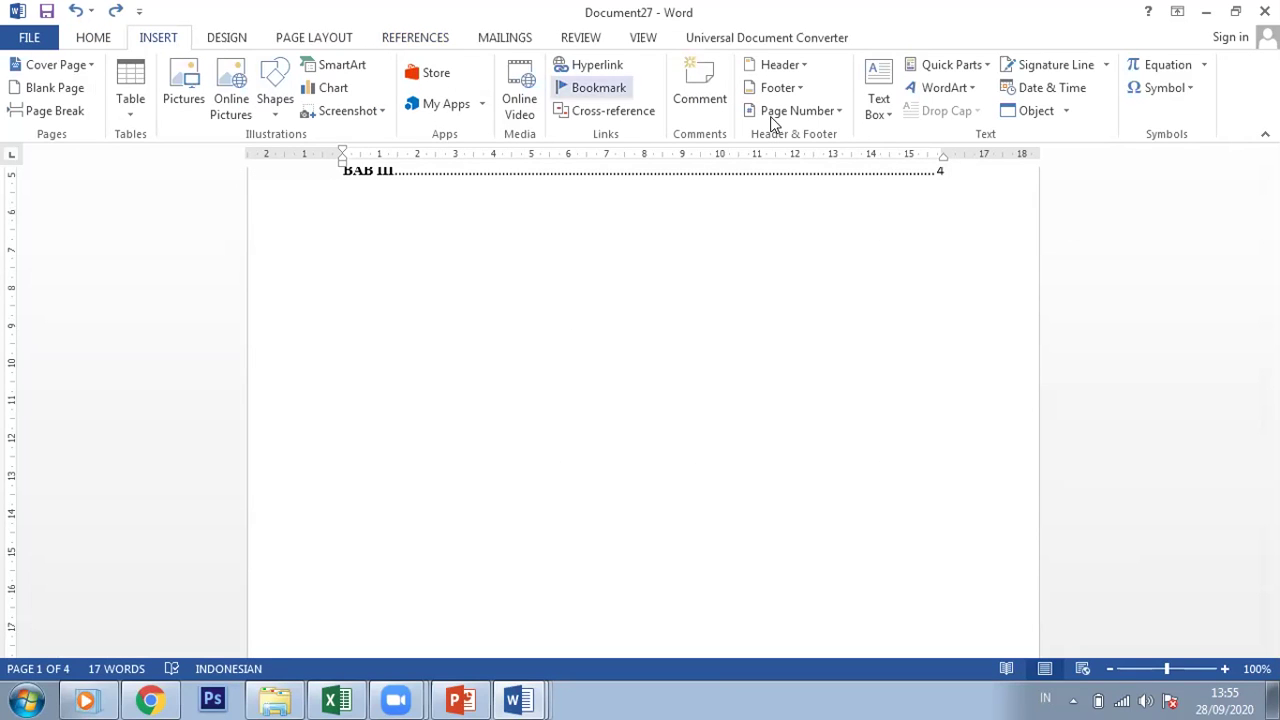
left_click(820, 108)
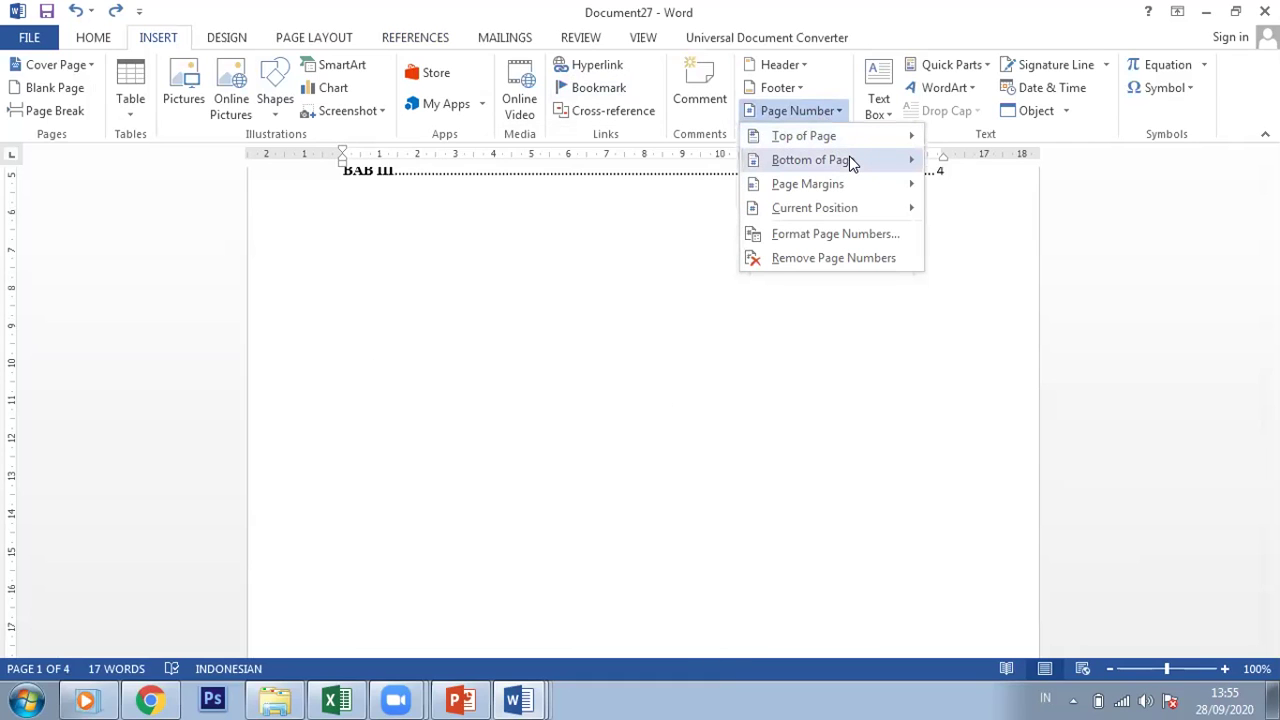
mouse_move(849, 160)
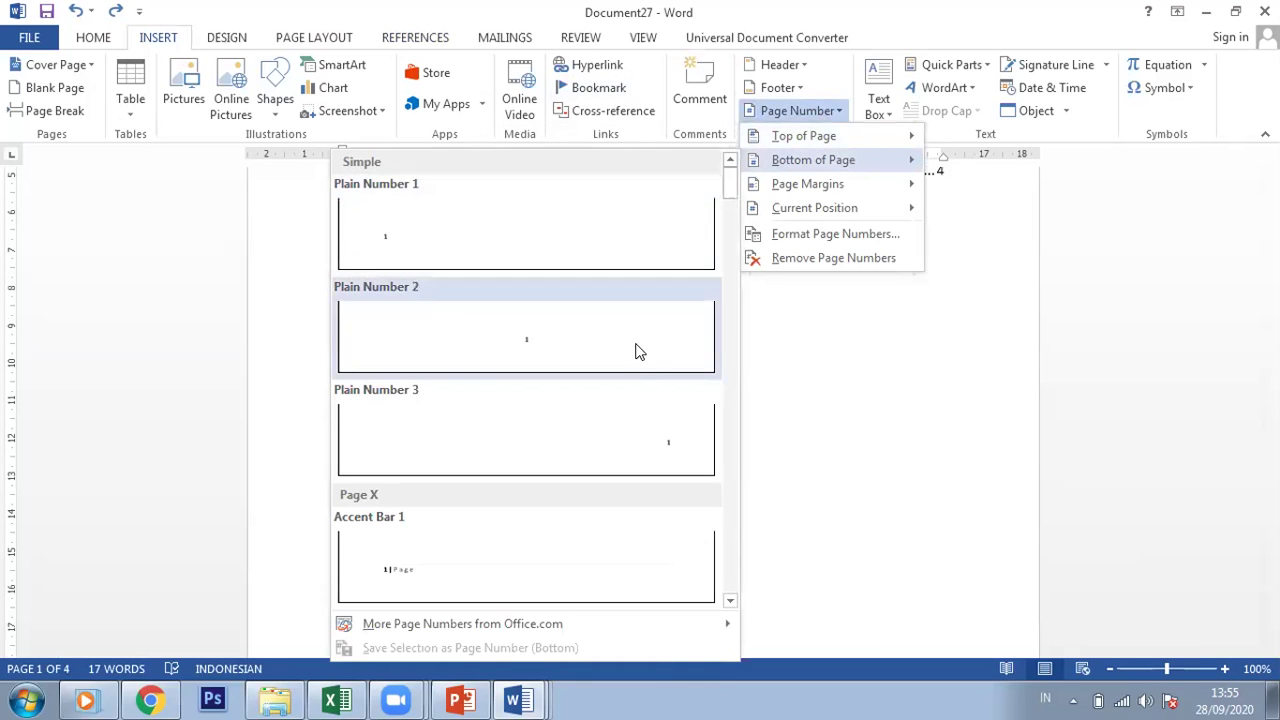
left_click(635, 415)
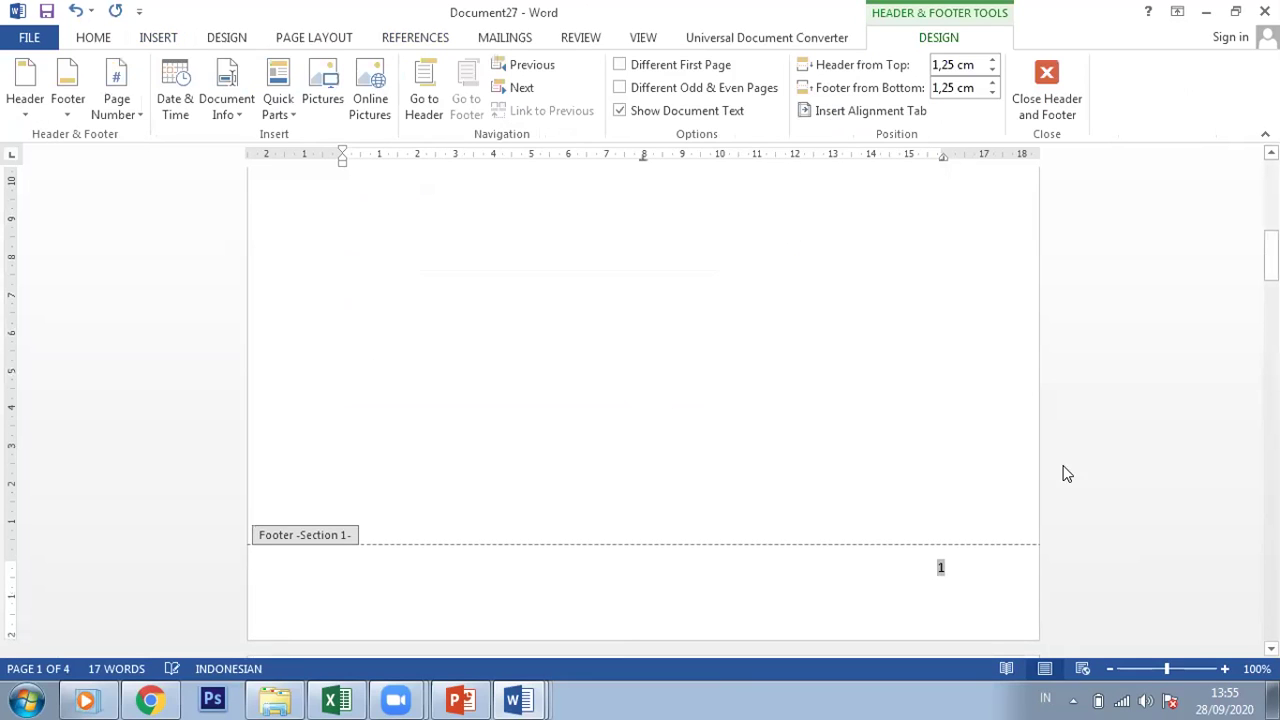
left_click(1062, 96)
Add the subheading 1.1 Pendahuluan on a new line below the BAB 1 heading.
left_click_drag(1271, 216, 1271, 287)
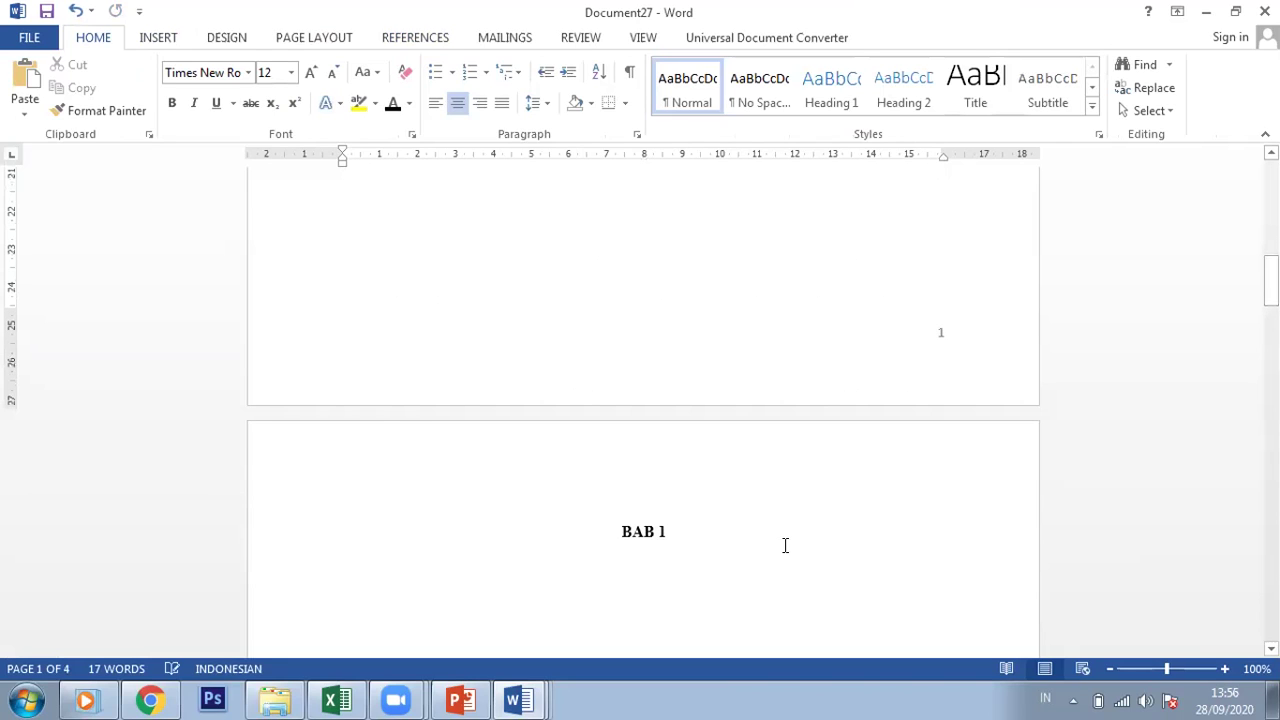
left_click(783, 545)
key("Return")
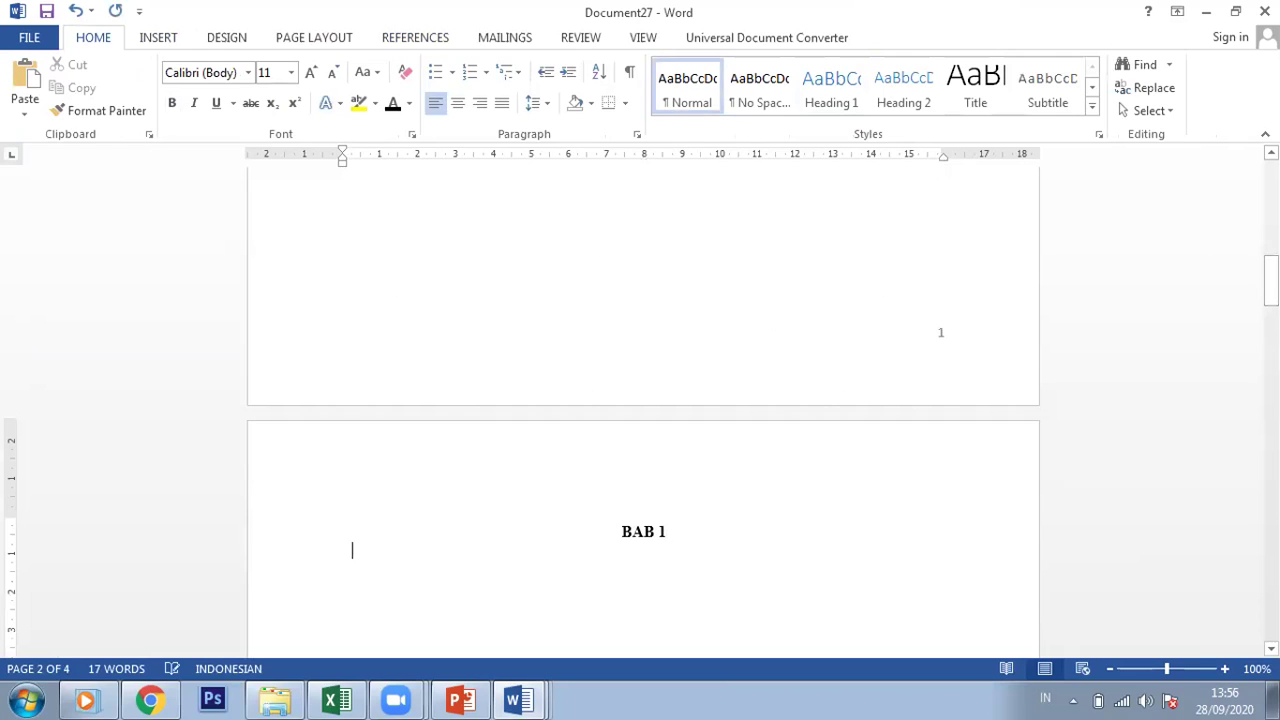
key("Return")
type("1.1")
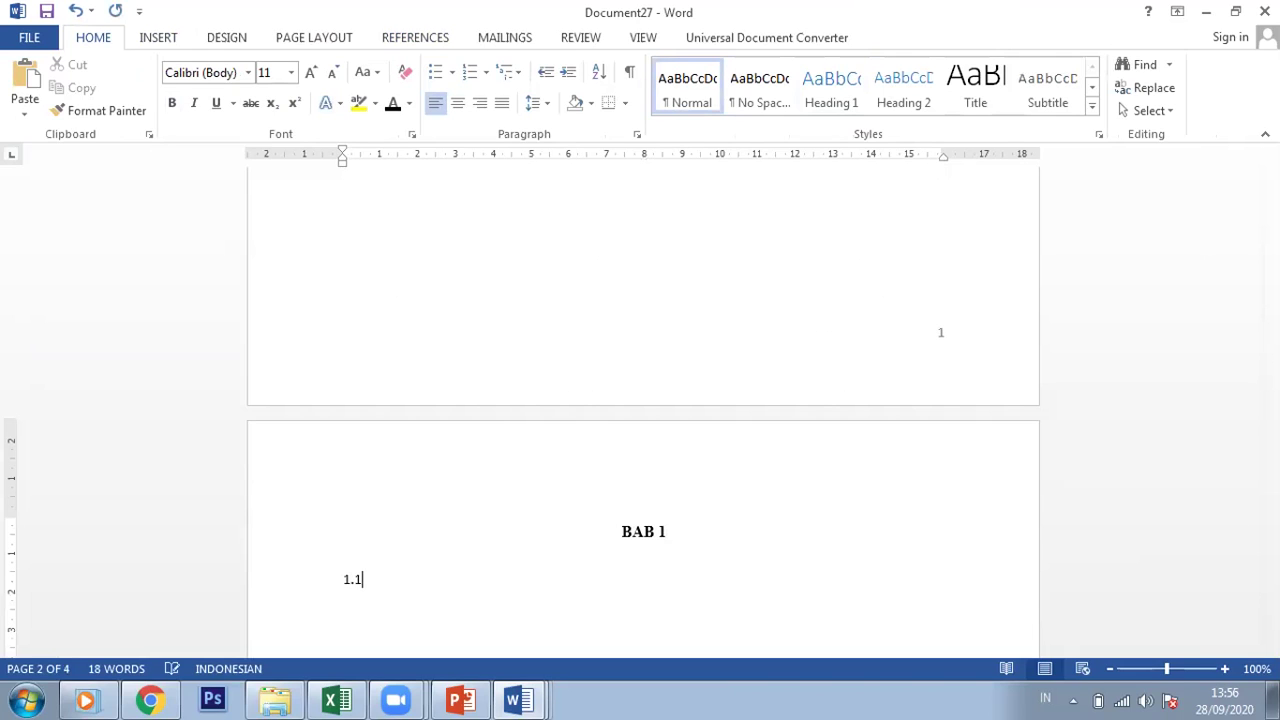
type(" pE")
key("BackSpace")
key("Caps_Lock")
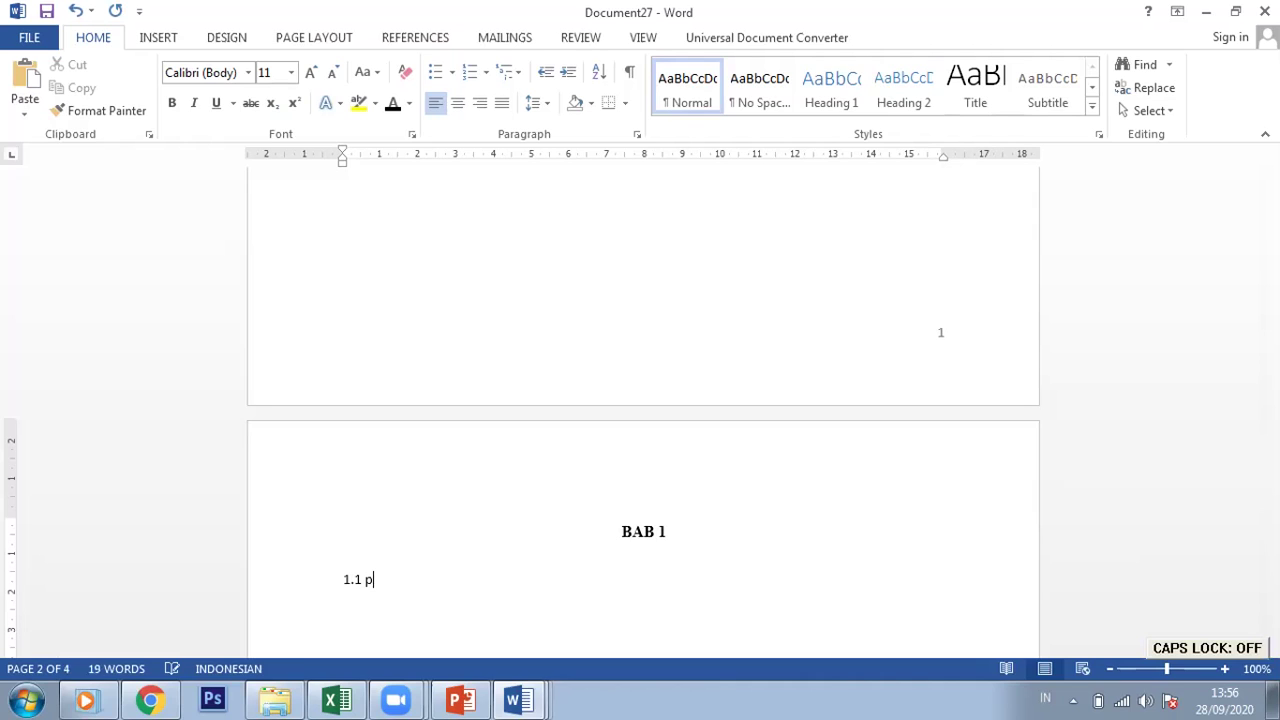
key("BackSpace")
type("Pend")
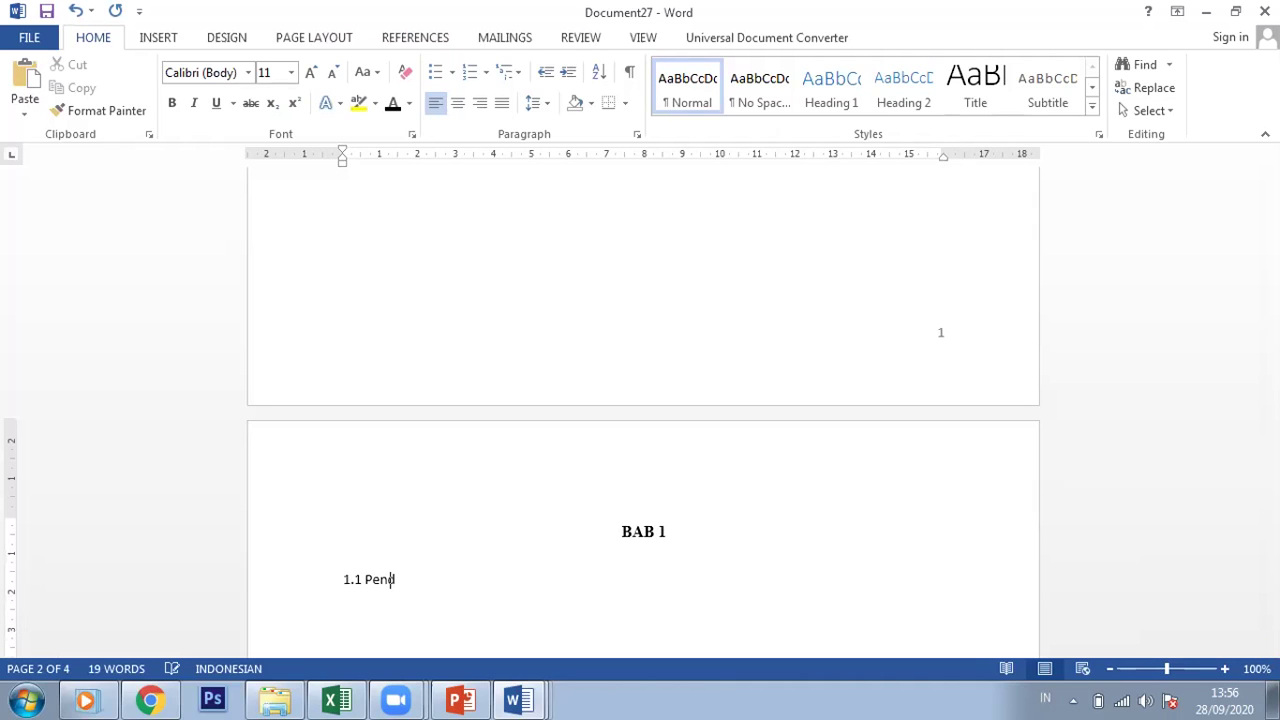
type("ahuluan")
Change the word Pendahuluan in subheading 1.1 to uppercase.
left_click_drag(440, 581, 365, 581)
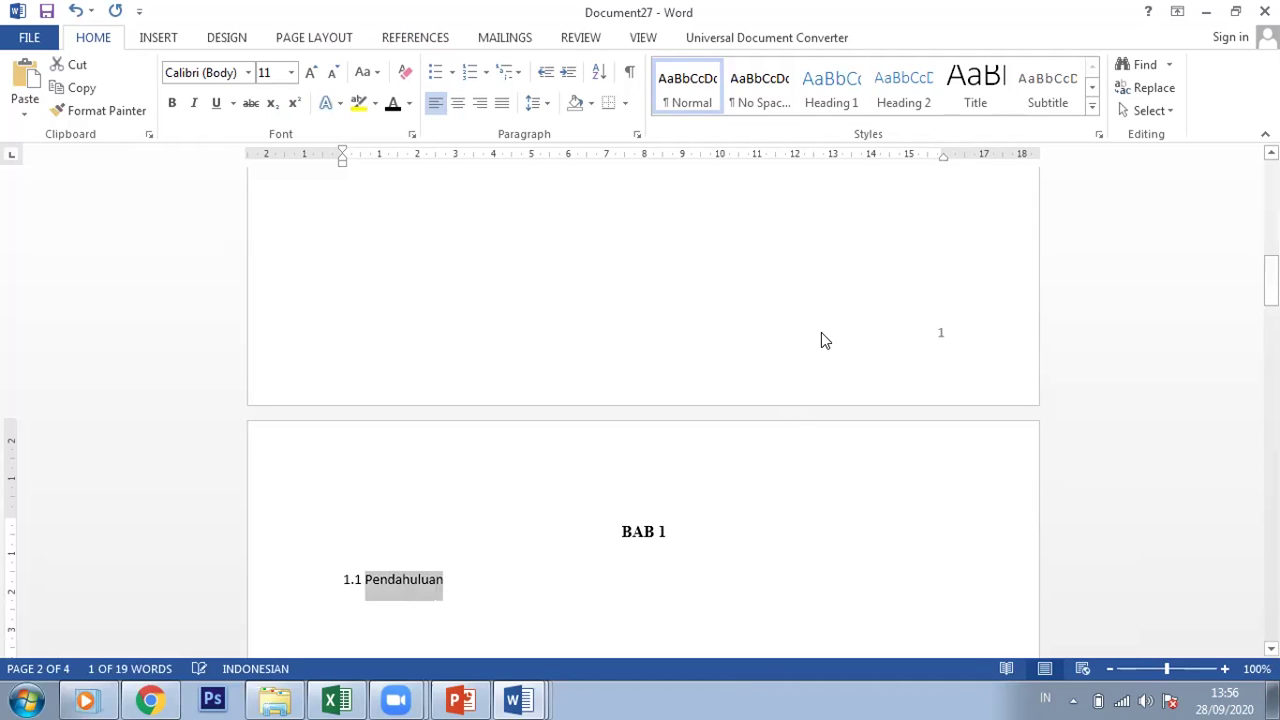
left_click(370, 76)
left_click(393, 148)
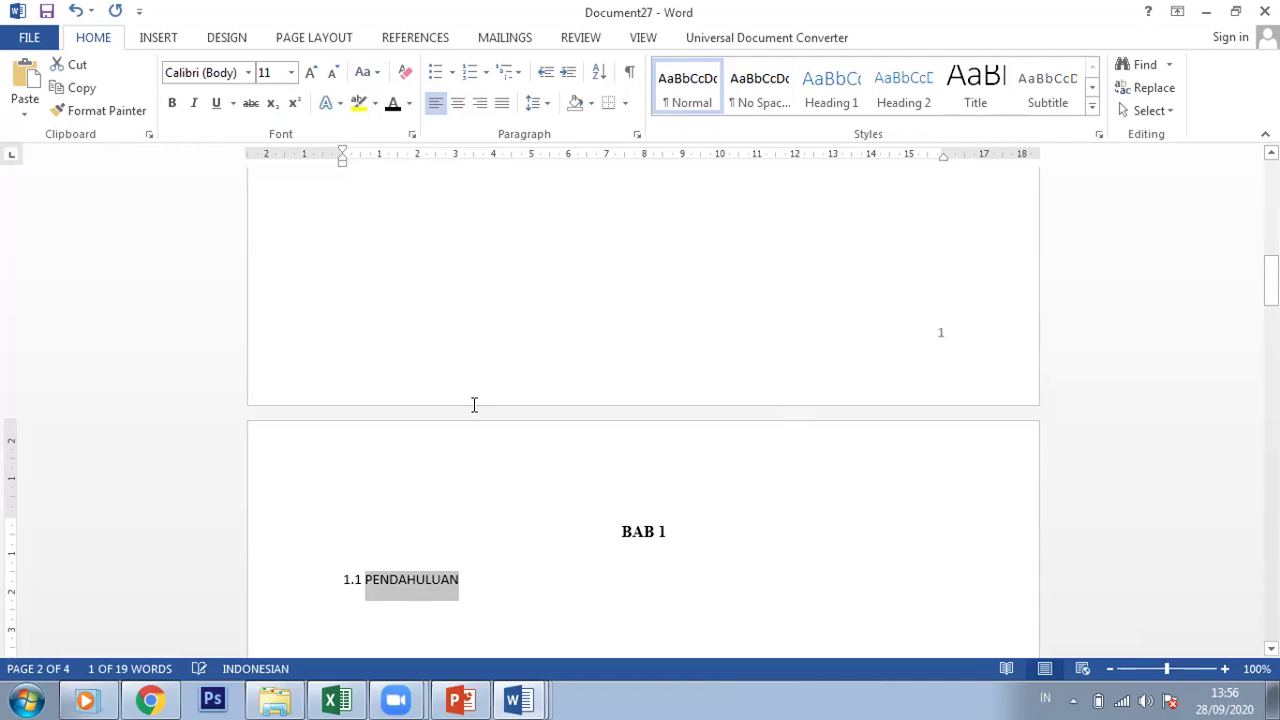
Add the subheading 1.2 Rumusan Masalah below 1.1 PENDAHULUAN, leaving an empty line between them and a single space after the number.
left_click(486, 598)
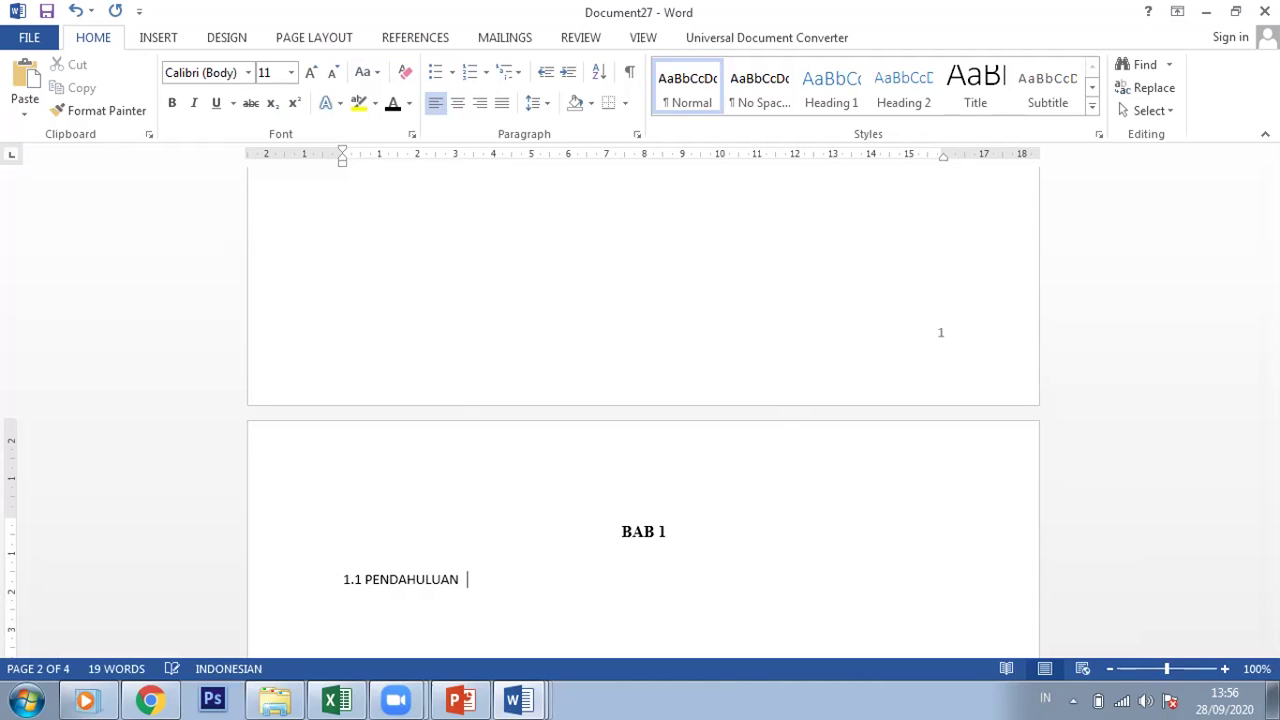
key("Return")
key("Return")
type("1.2  Rumusan Masalah")
left_click(410, 639)
left_click(365, 639)
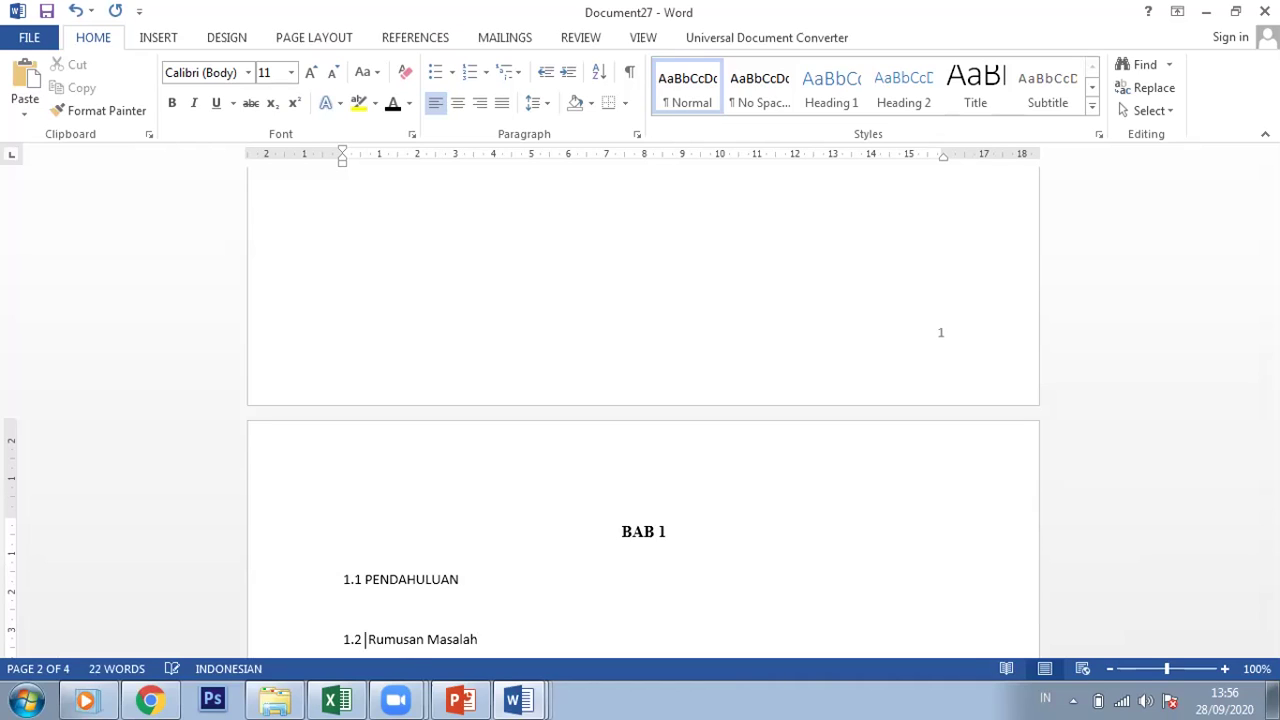
key("BackSpace")
Add the subheading 1.3 Tujuan below 1.2 Rumusan Masalah, leaving an empty line between them.
left_click(517, 636)
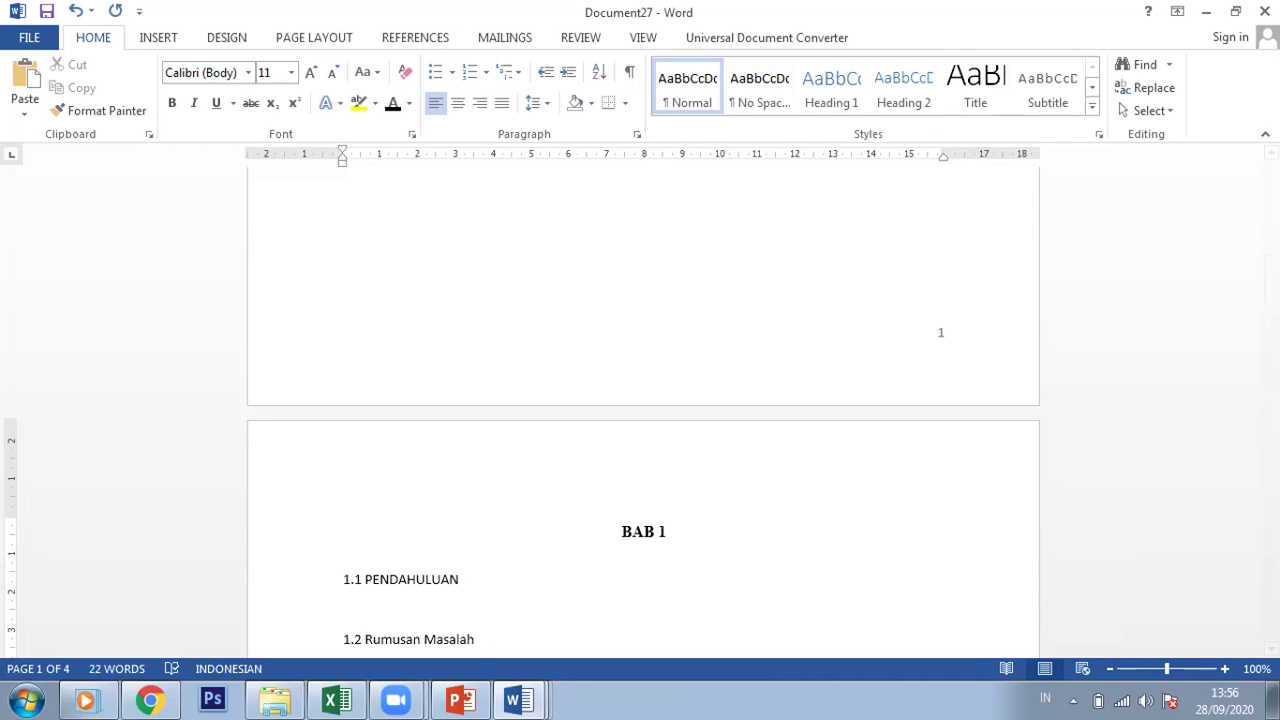
scroll(643, 400, "down", 1)
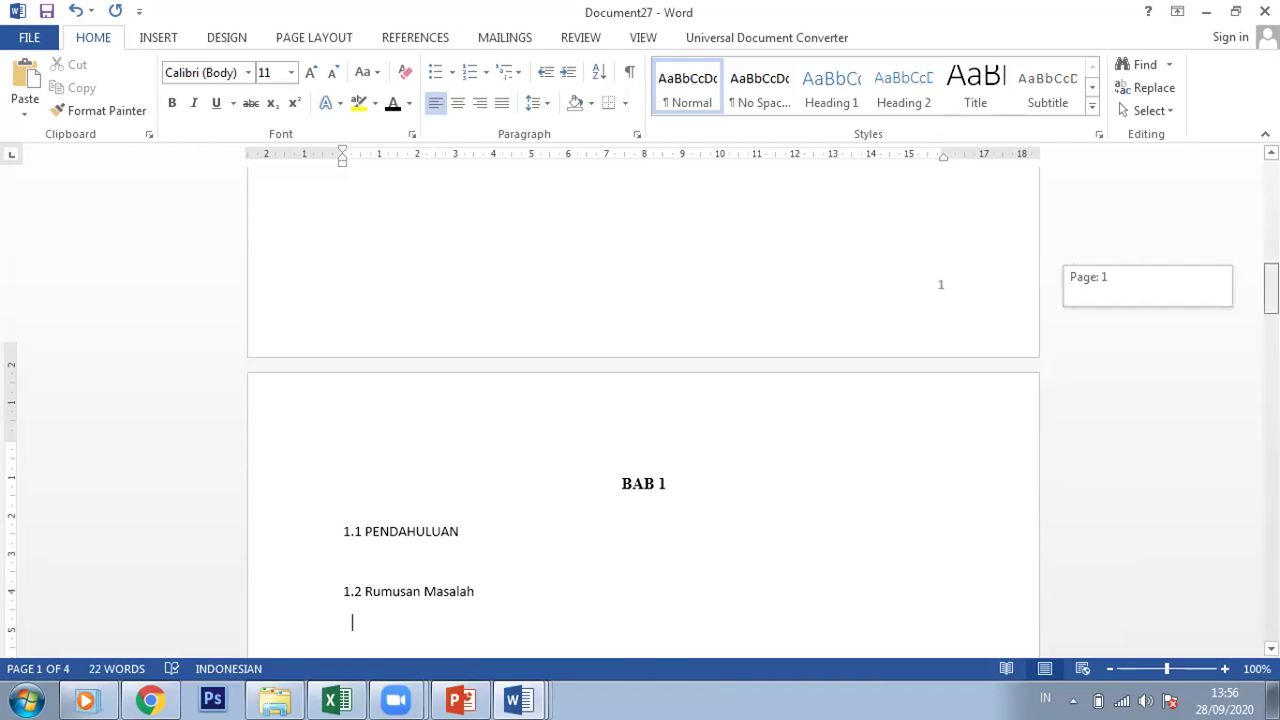
type("1.3")
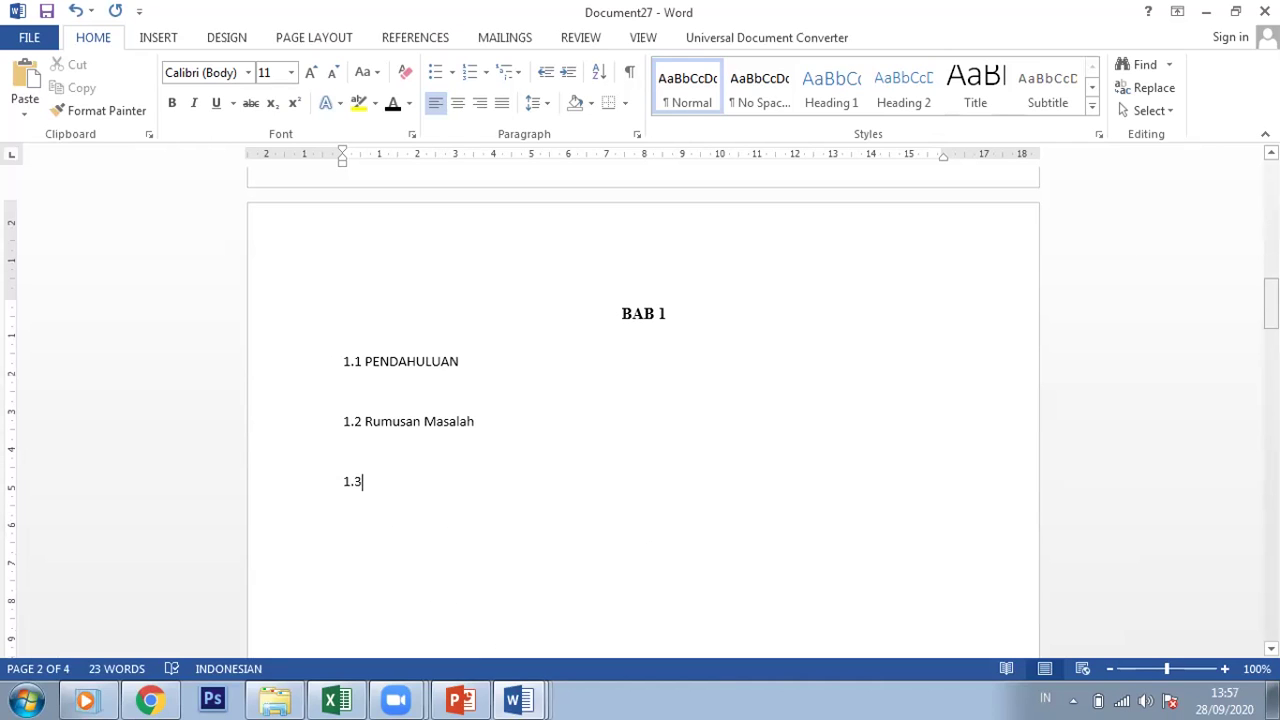
type(" Tujuan")
Apply the Heading 2 style to the subheadings 1.1 PENDAHULUAN, 1.2 Rumusan Masalah and 1.3 Tujuan.
left_click_drag(462, 361, 340, 362)
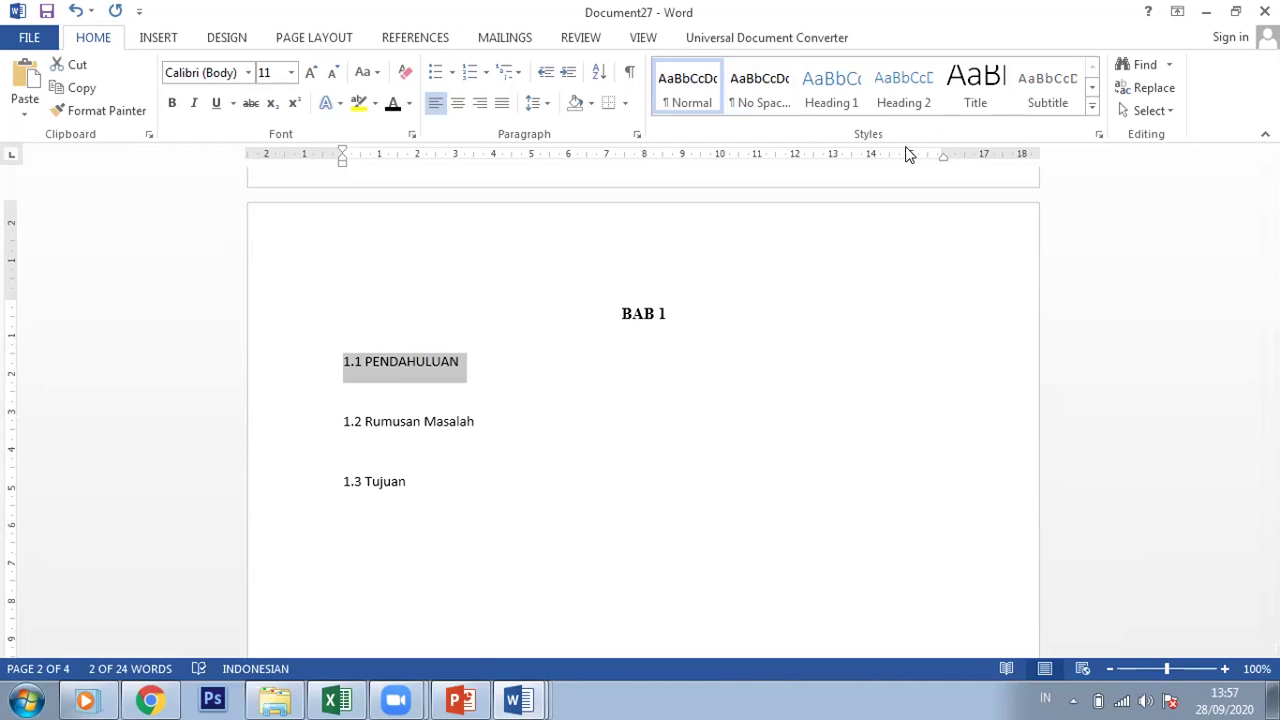
left_click(905, 97)
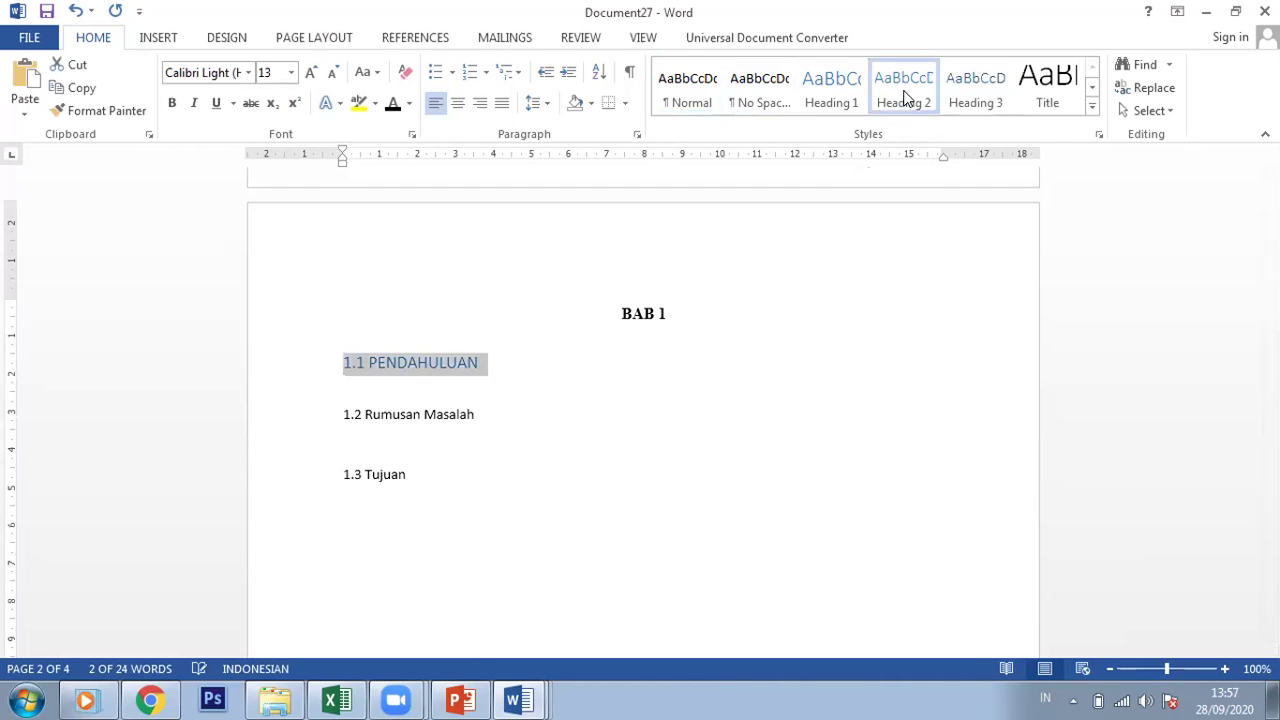
left_click_drag(477, 414, 344, 415)
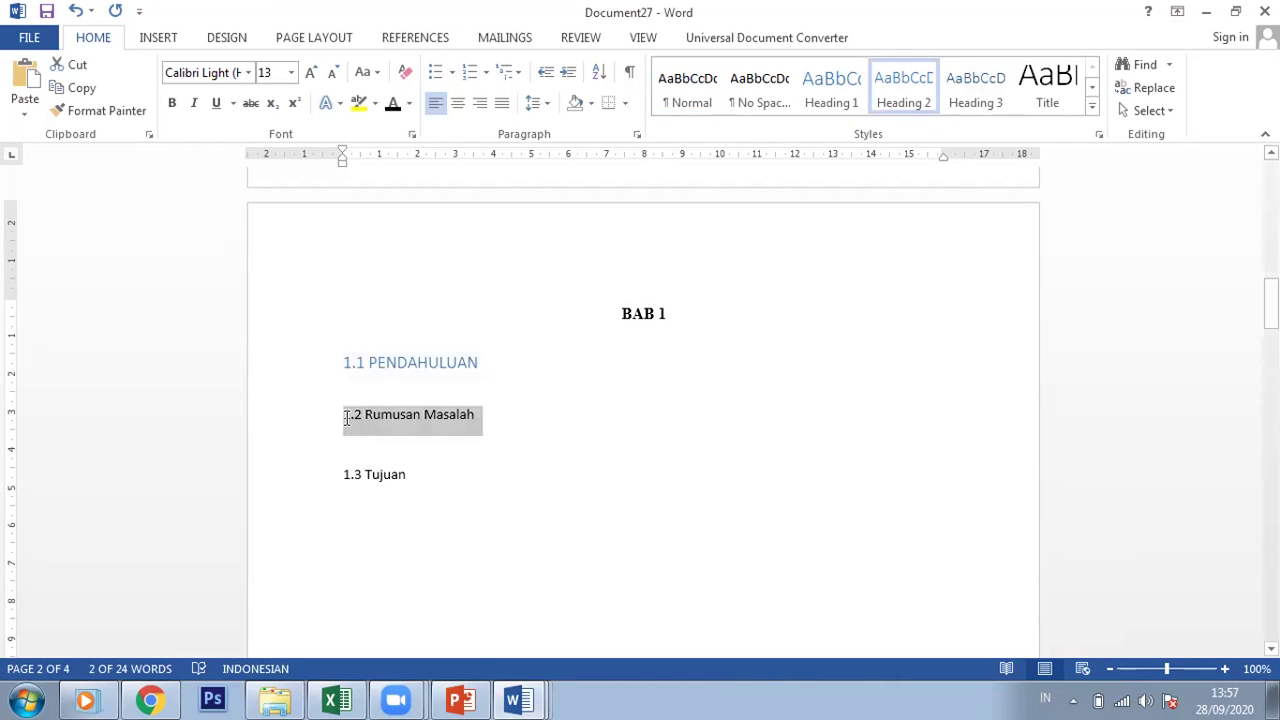
left_click(914, 104)
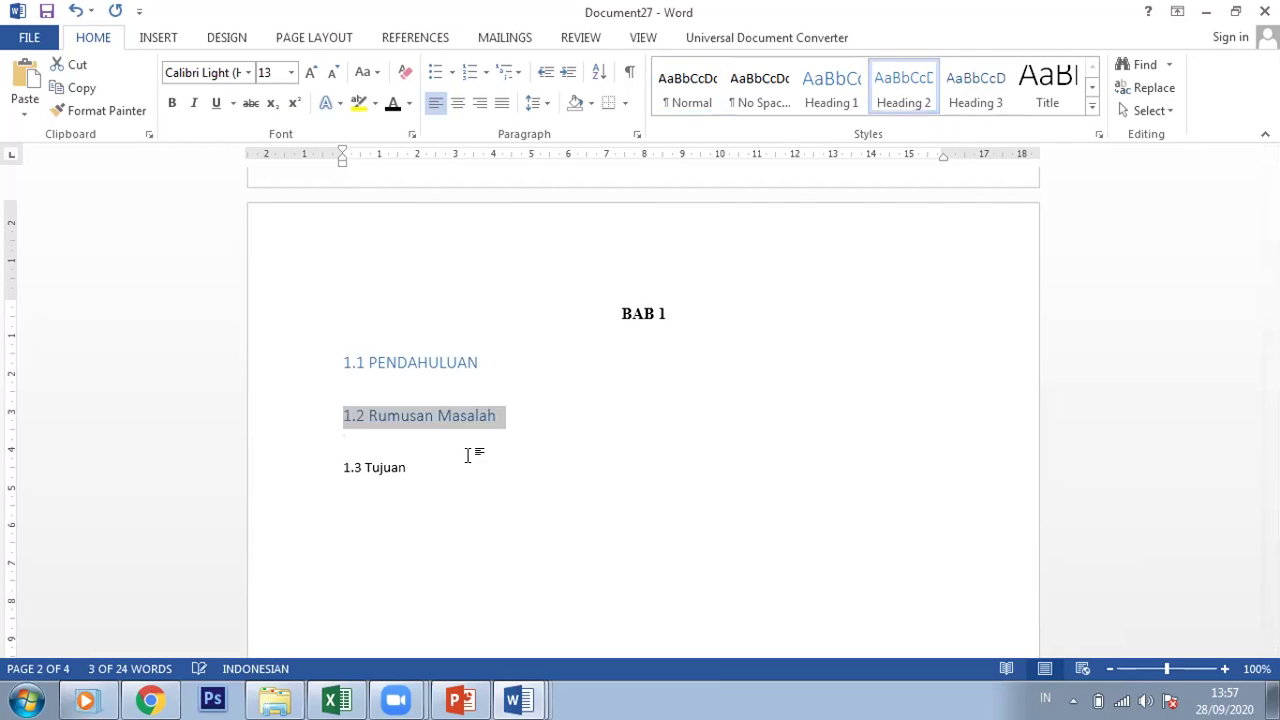
left_click(334, 467)
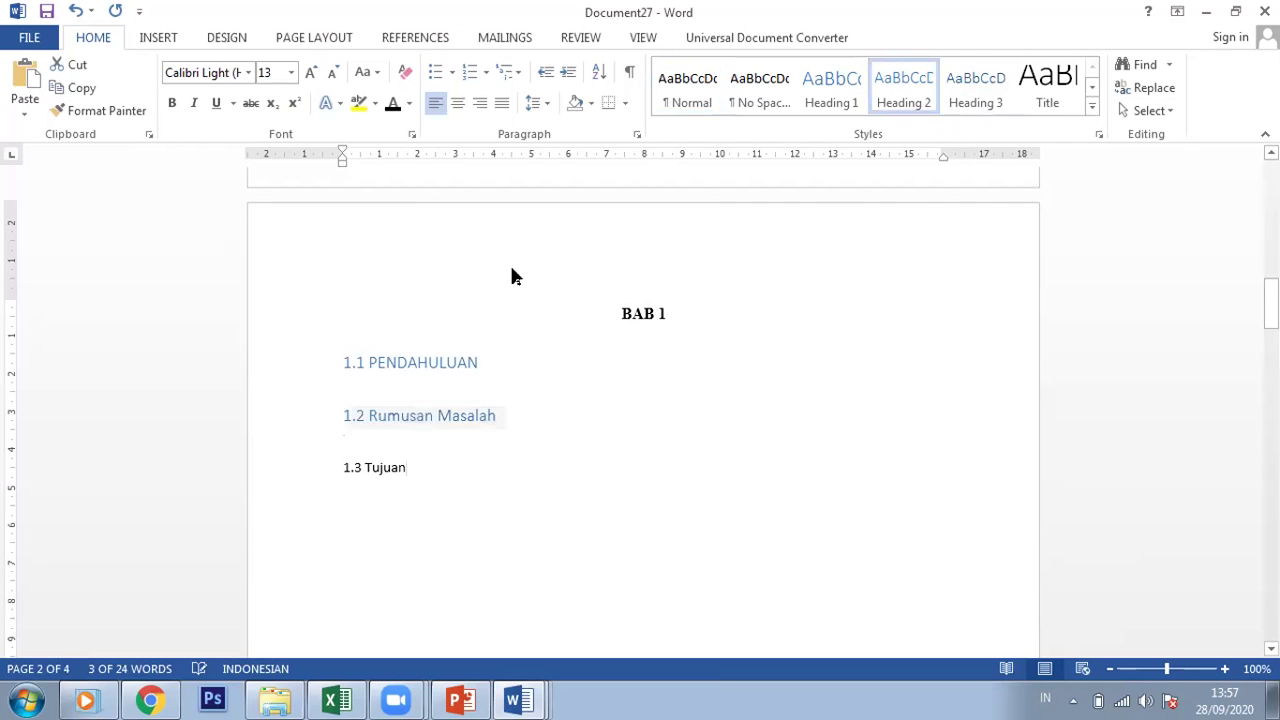
left_click(921, 83)
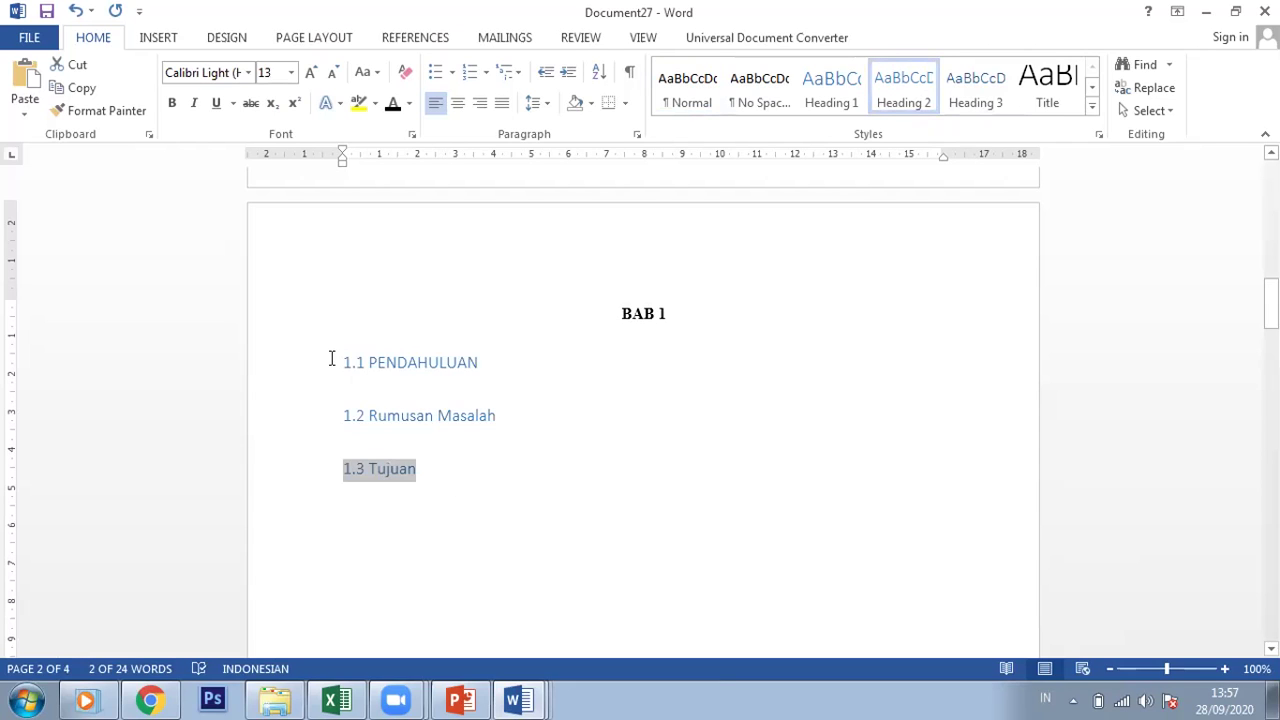
Format all three subheadings as black, justified Times New Roman at size 12.
key("shift+Up")
key("shift+Up")
key("shift+Up")
key("shift+Up")
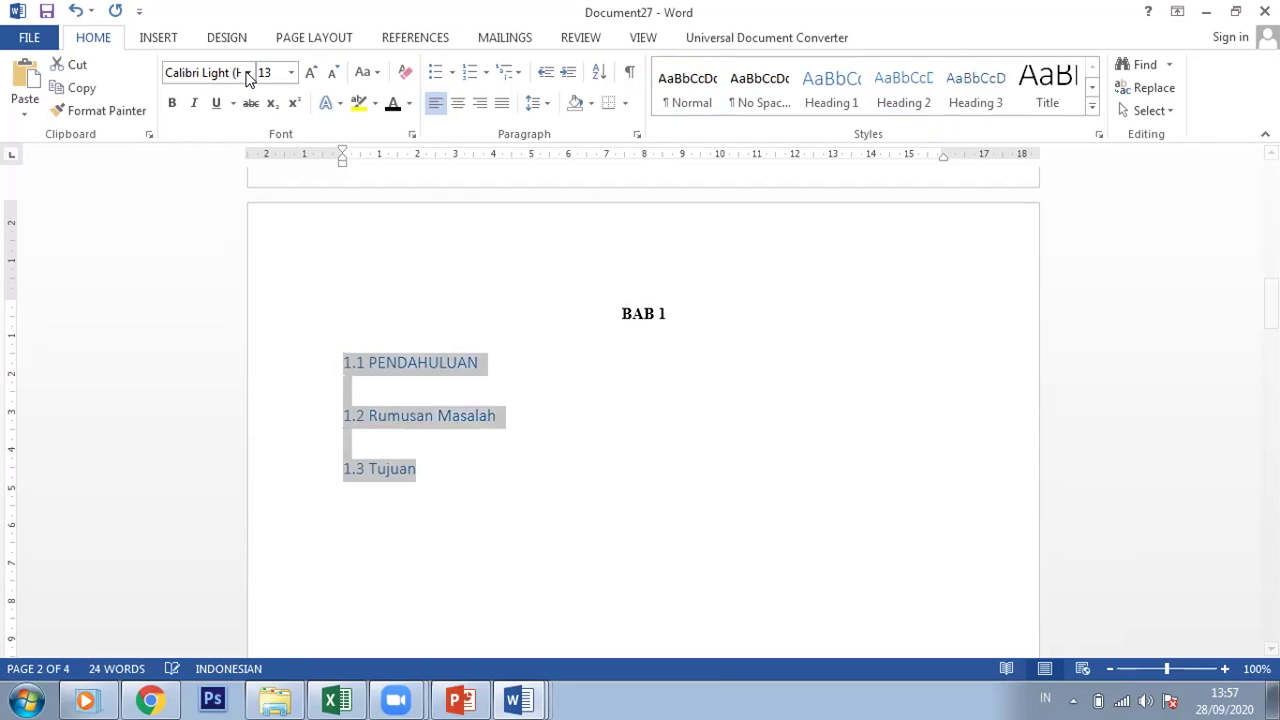
left_click(248, 72)
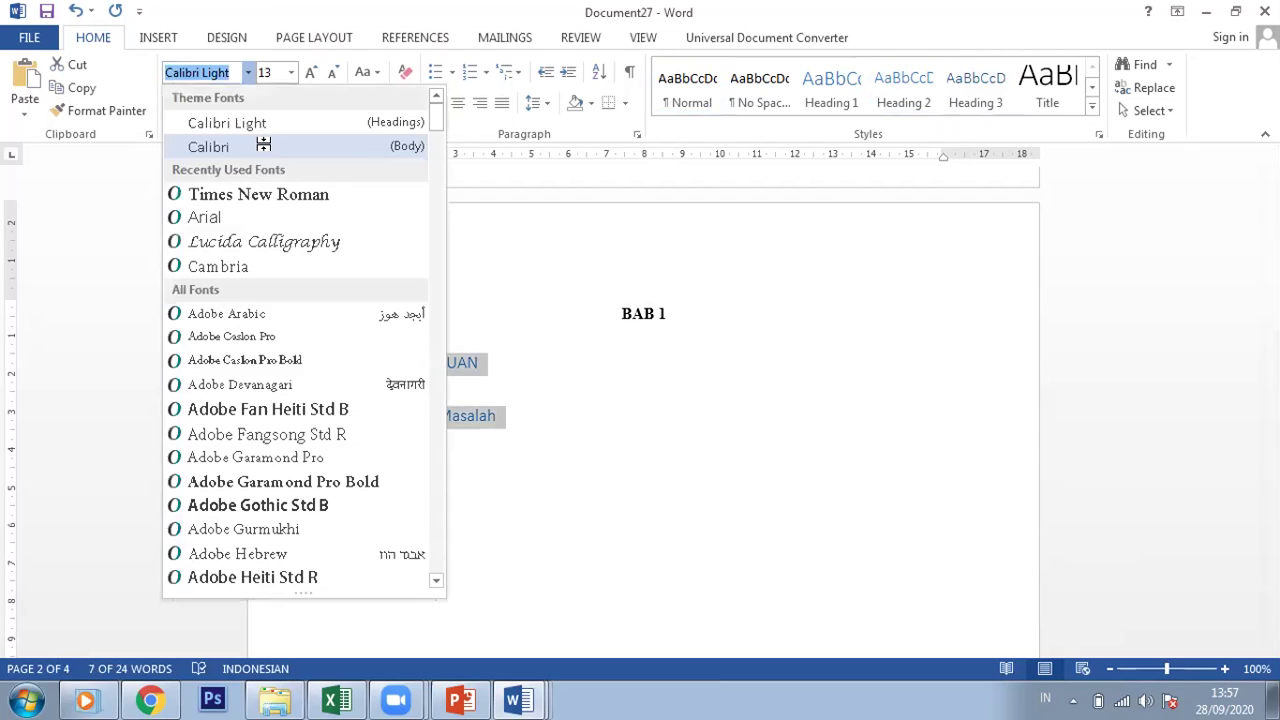
left_click(257, 169)
left_click(291, 72)
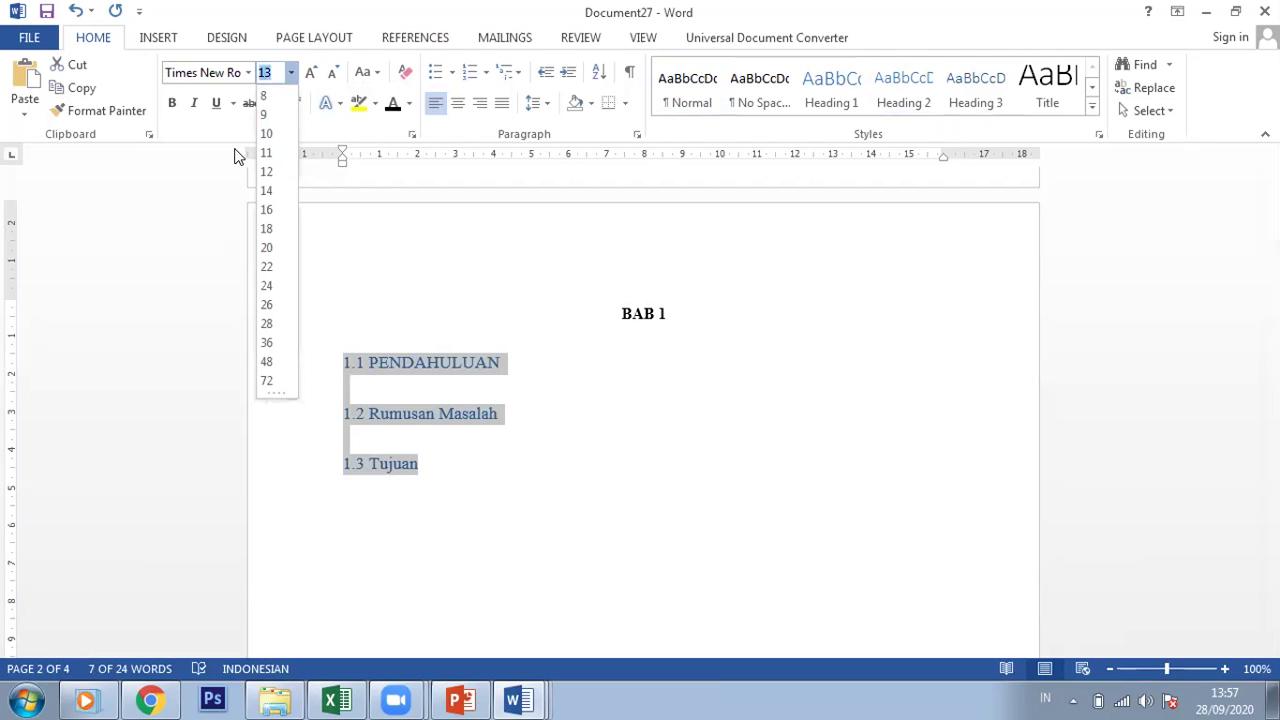
left_click(240, 157)
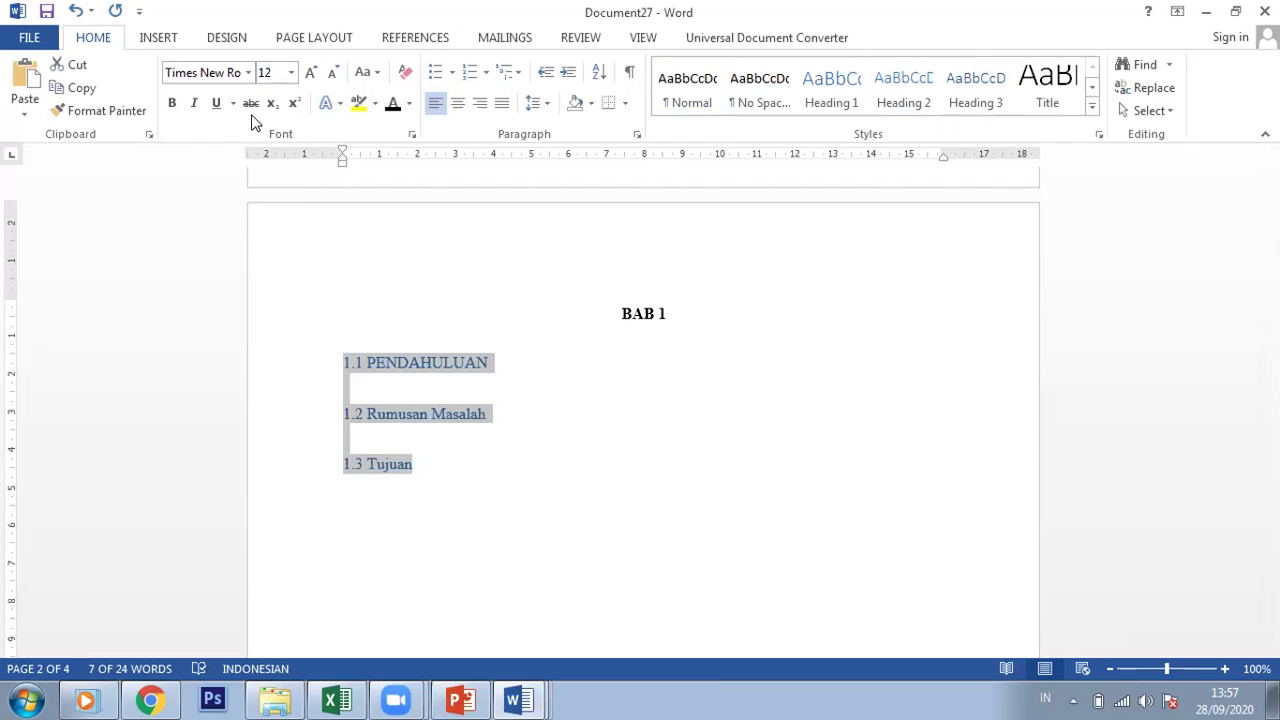
left_click(392, 104)
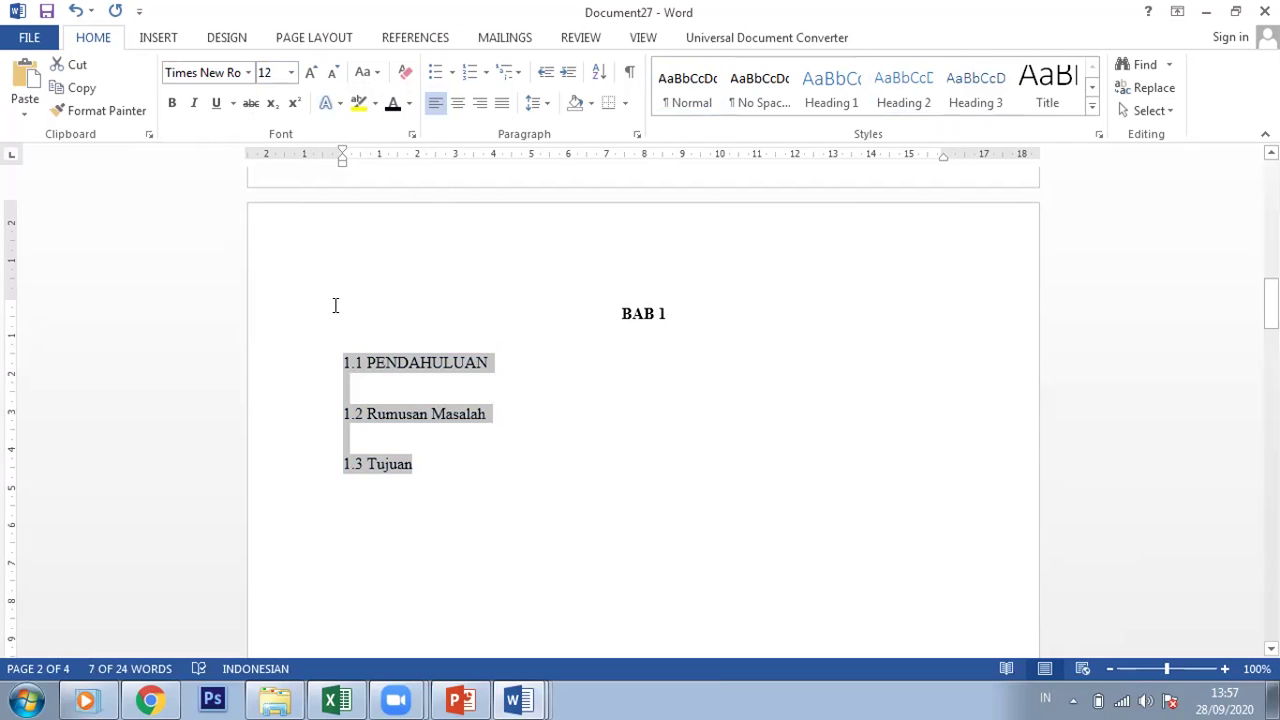
left_click(501, 105)
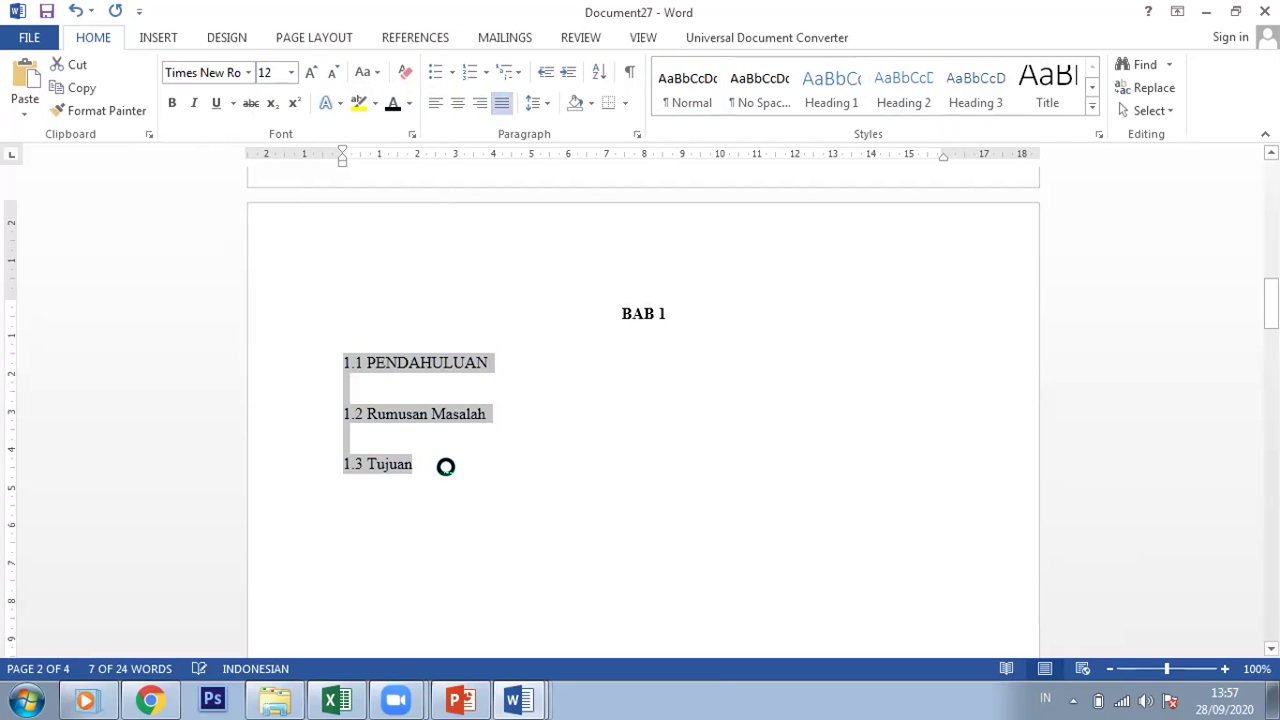
Enter a line of placeholder text under 1.1 PENDAHULUAN and give that subheading a 1 cm hanging indent with a tab after its number.
left_click(422, 386)
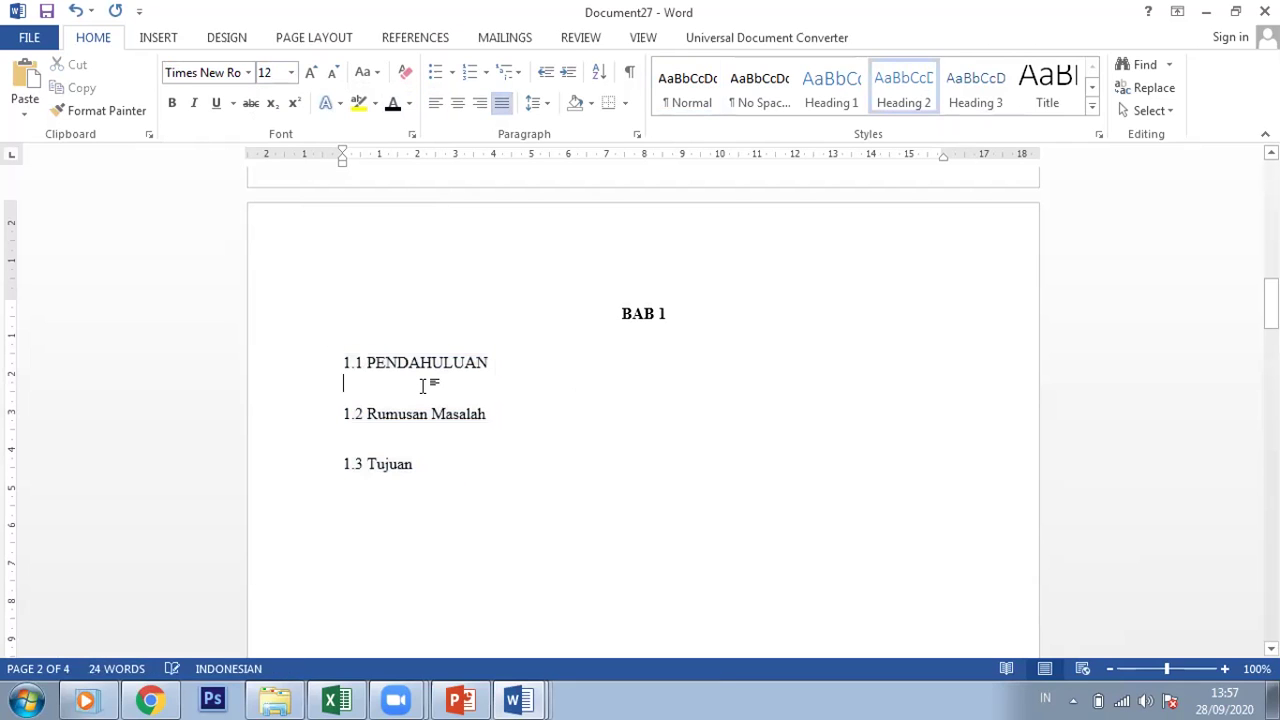
type("Rrctvybunijmko,lxrctfvgybhnjmkl,;")
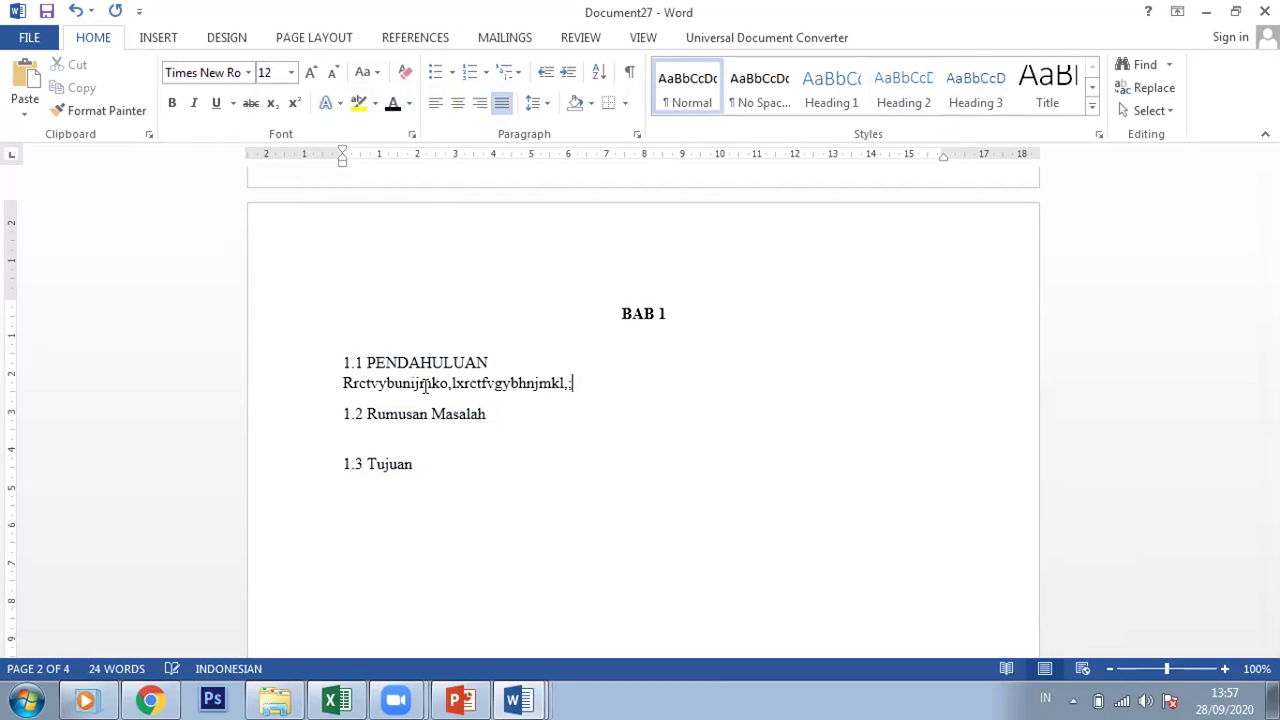
left_click(367, 362)
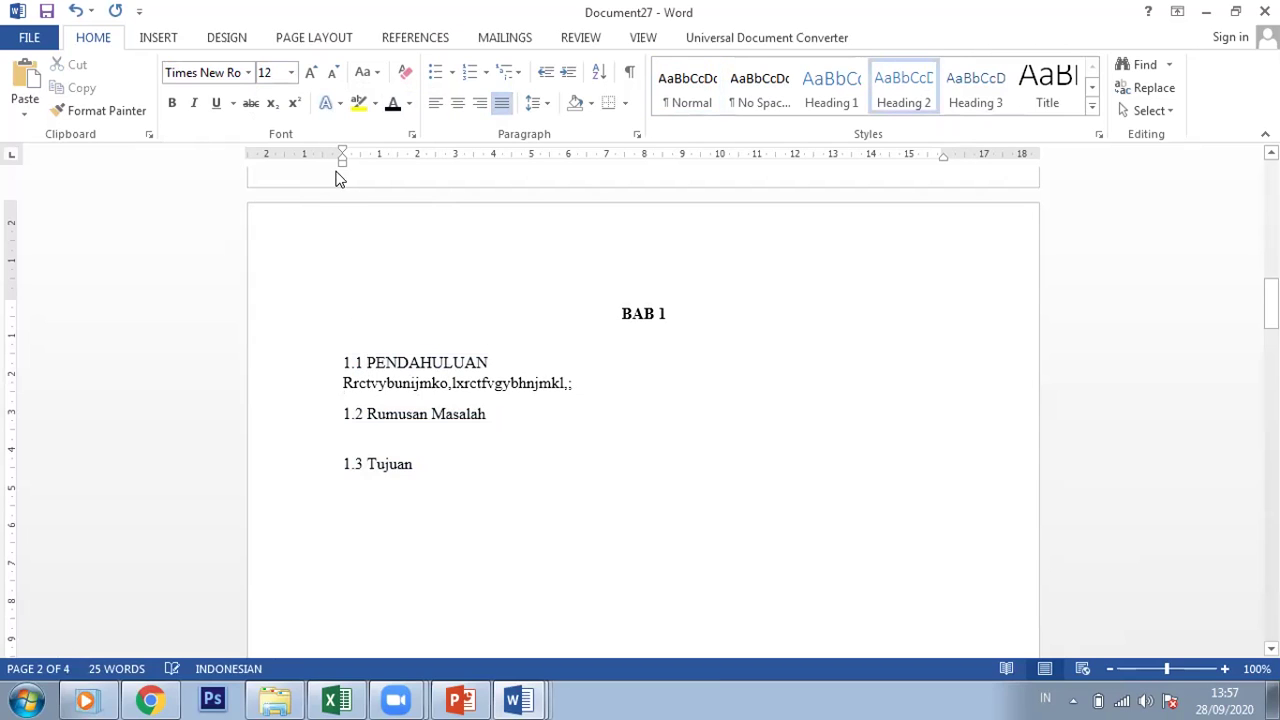
left_click_drag(341, 159, 377, 160)
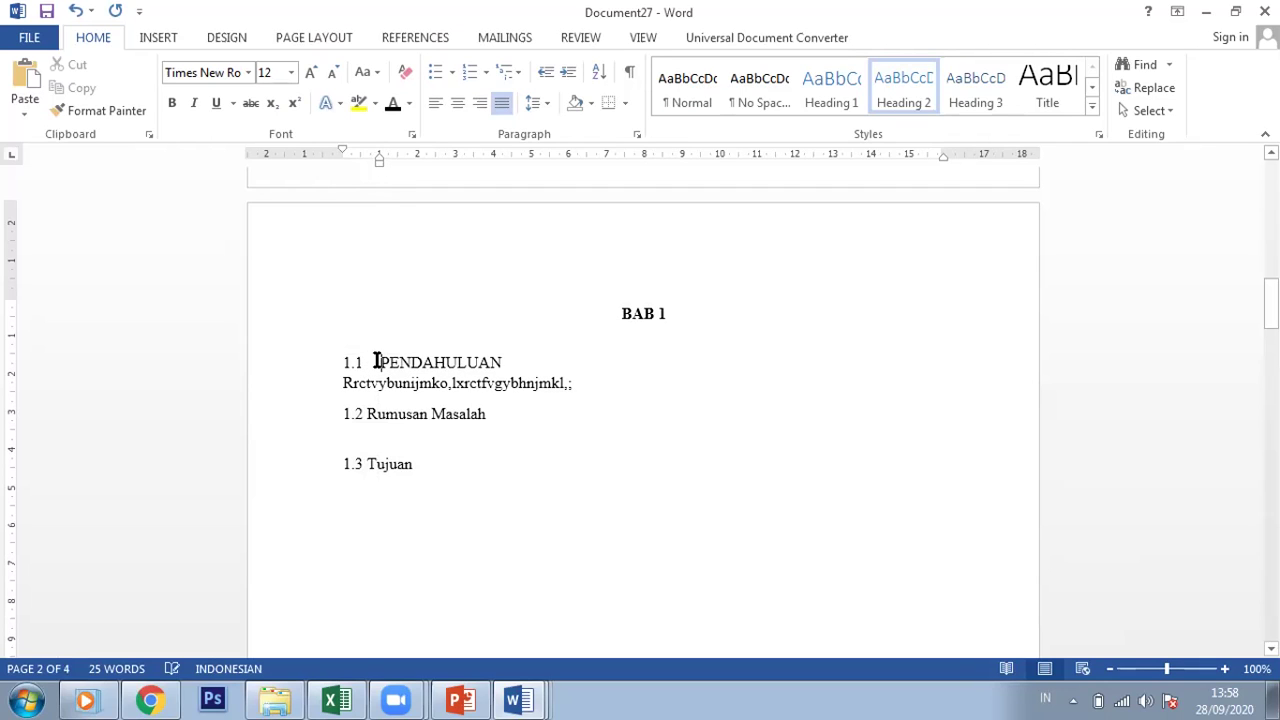
Give the subheadings 1.2 Rumusan Masalah and 1.3 Tujuan a 1 cm hanging indent with a tab after their numbers.
key("Down")
key("Down")
key("Tab")
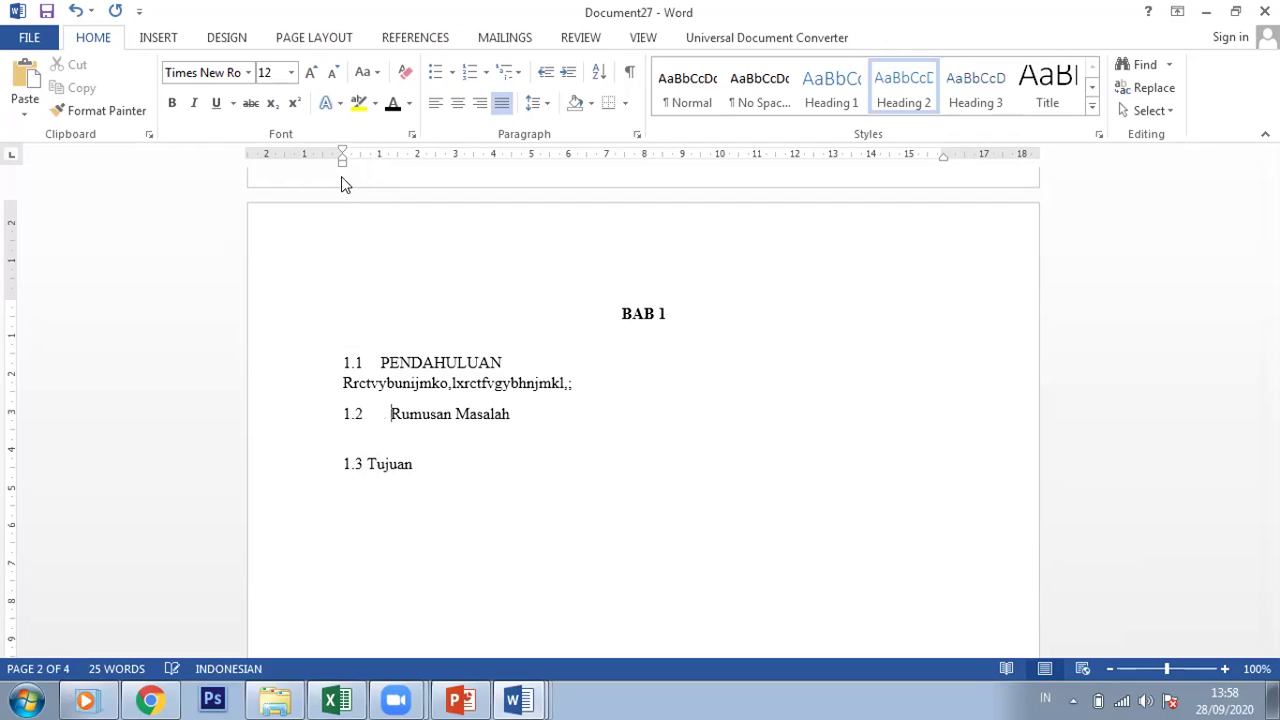
left_click_drag(343, 161, 379, 166)
left_click(369, 468)
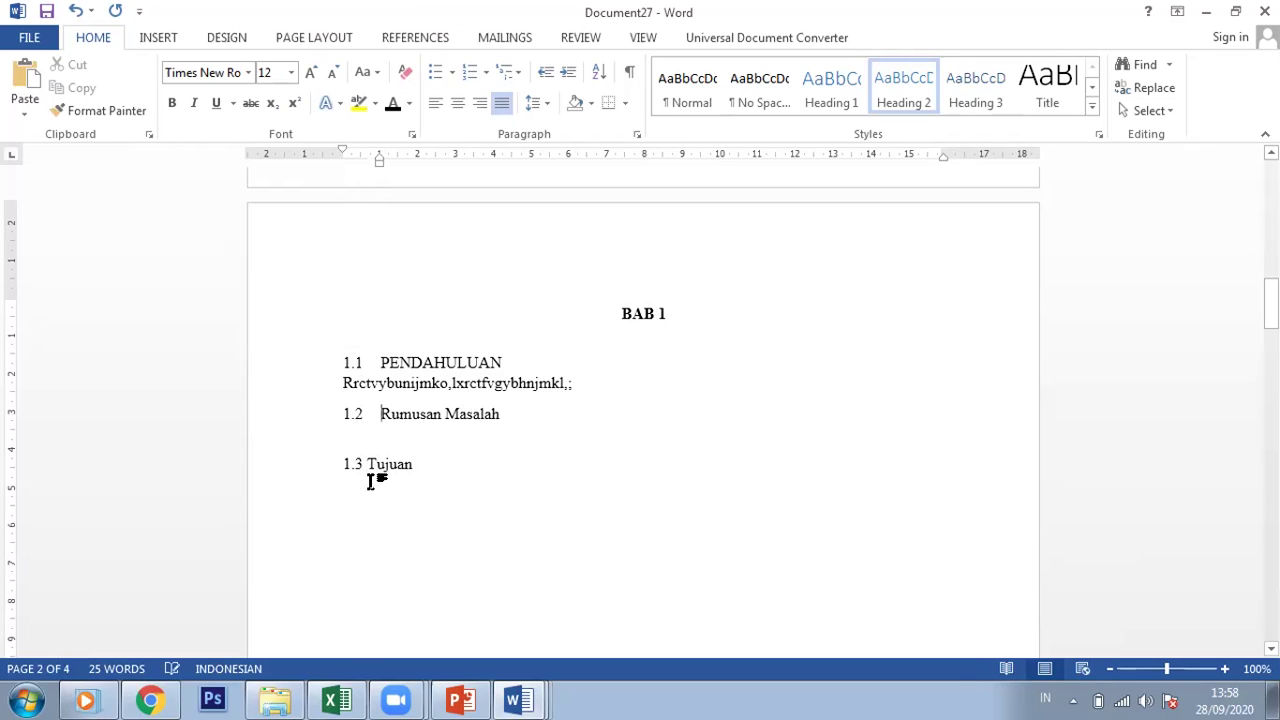
key("Tab")
left_click_drag(380, 163, 377, 163)
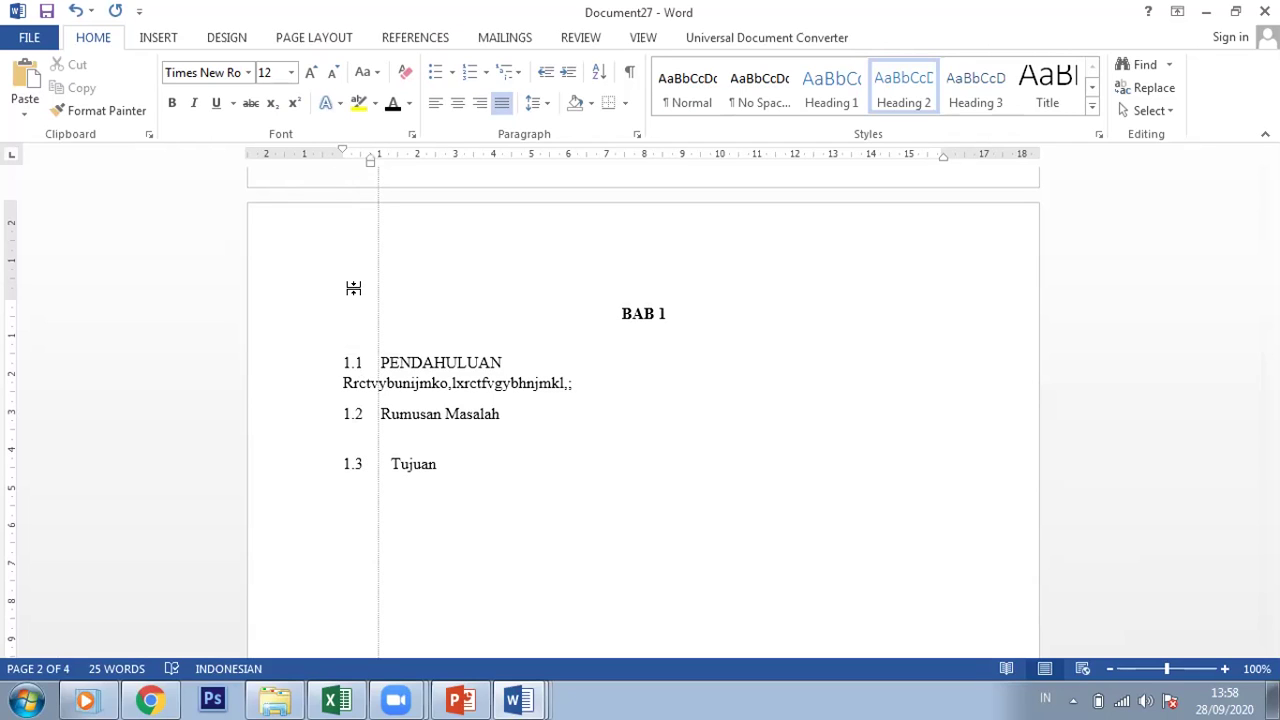
Indent the first line of the placeholder text under 1.1 PENDAHULUAN by 1 cm and paste two copies of it behind it.
left_click(345, 385)
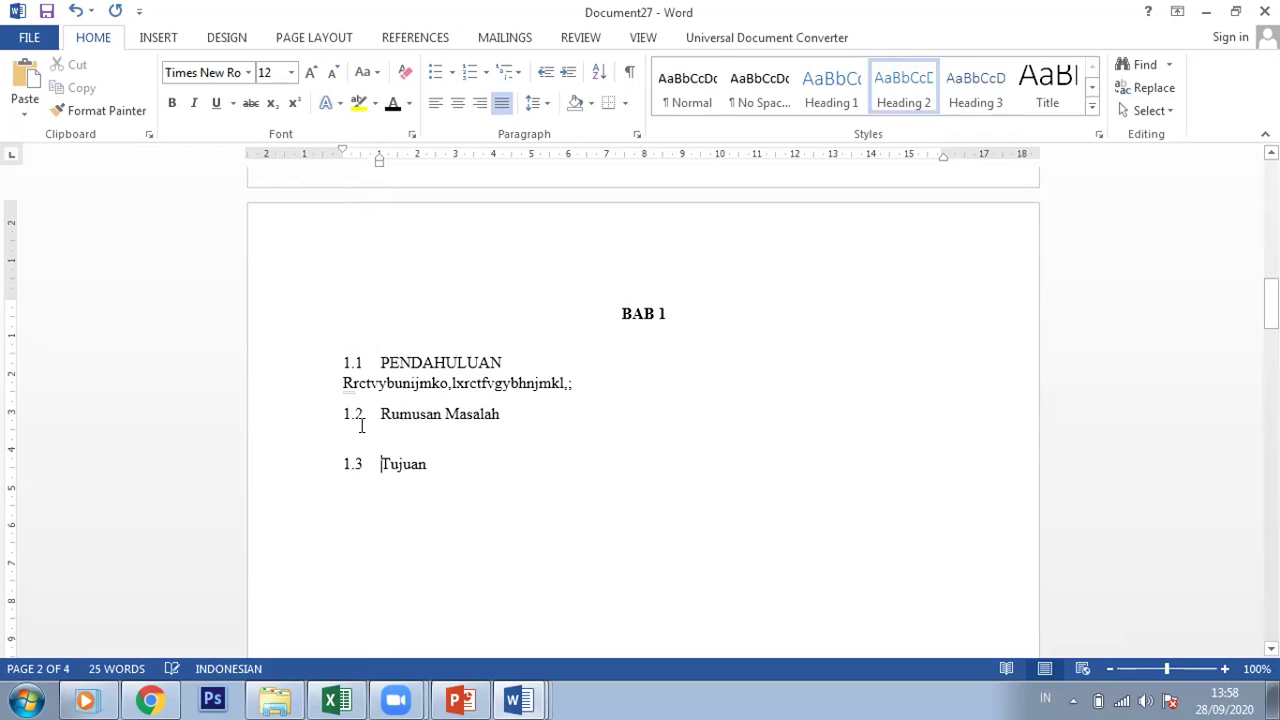
key("Tab")
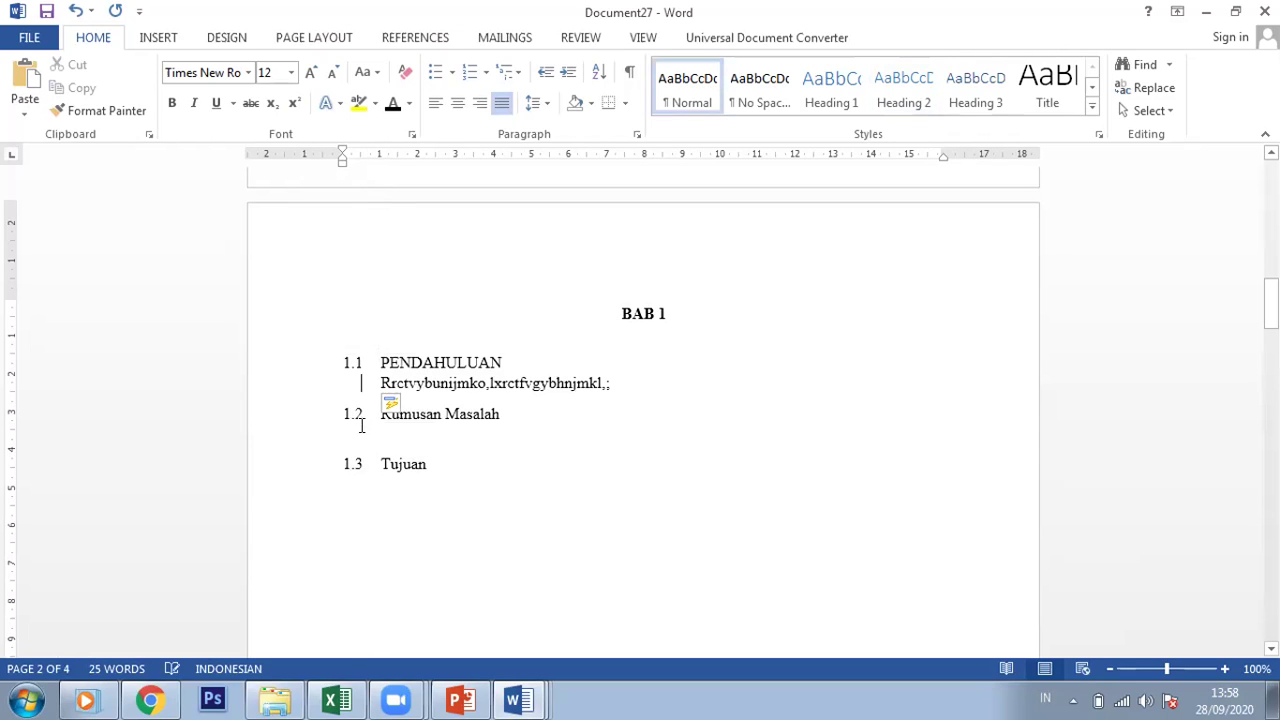
triple_click(614, 383)
key("ctrl+c")
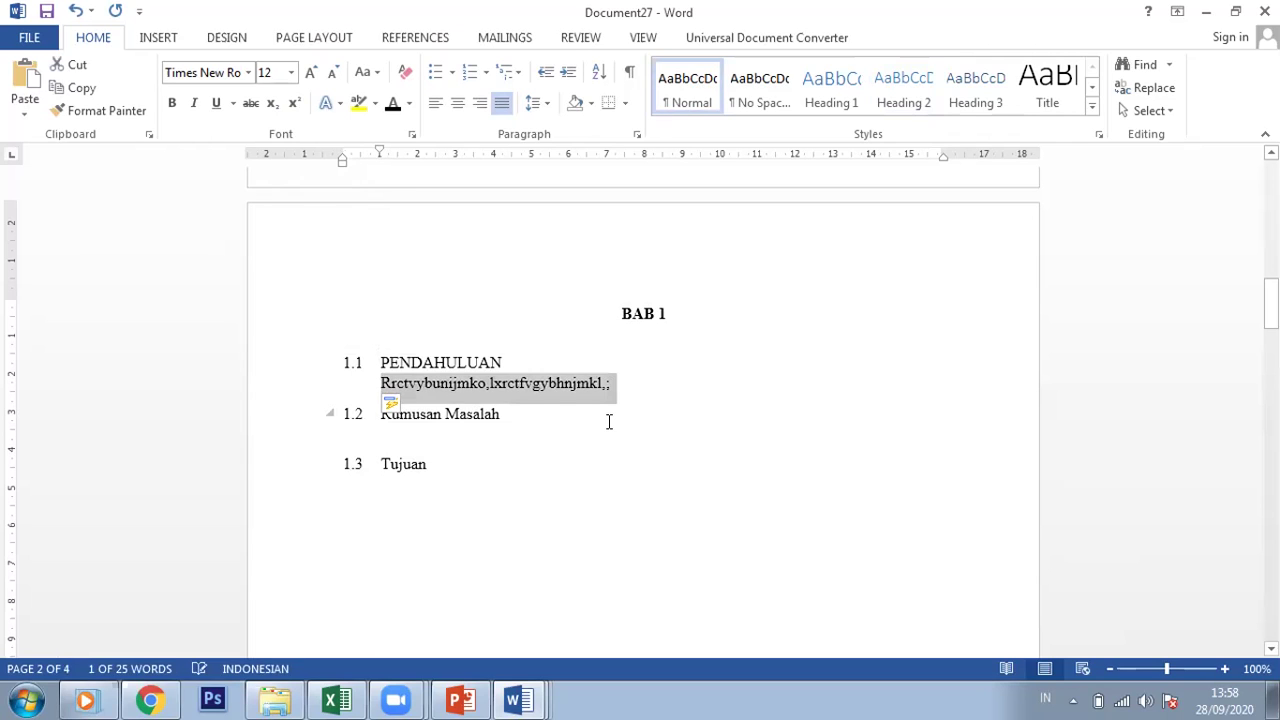
key("Right")
key("Left")
key("ctrl+v")
key("ctrl+v")
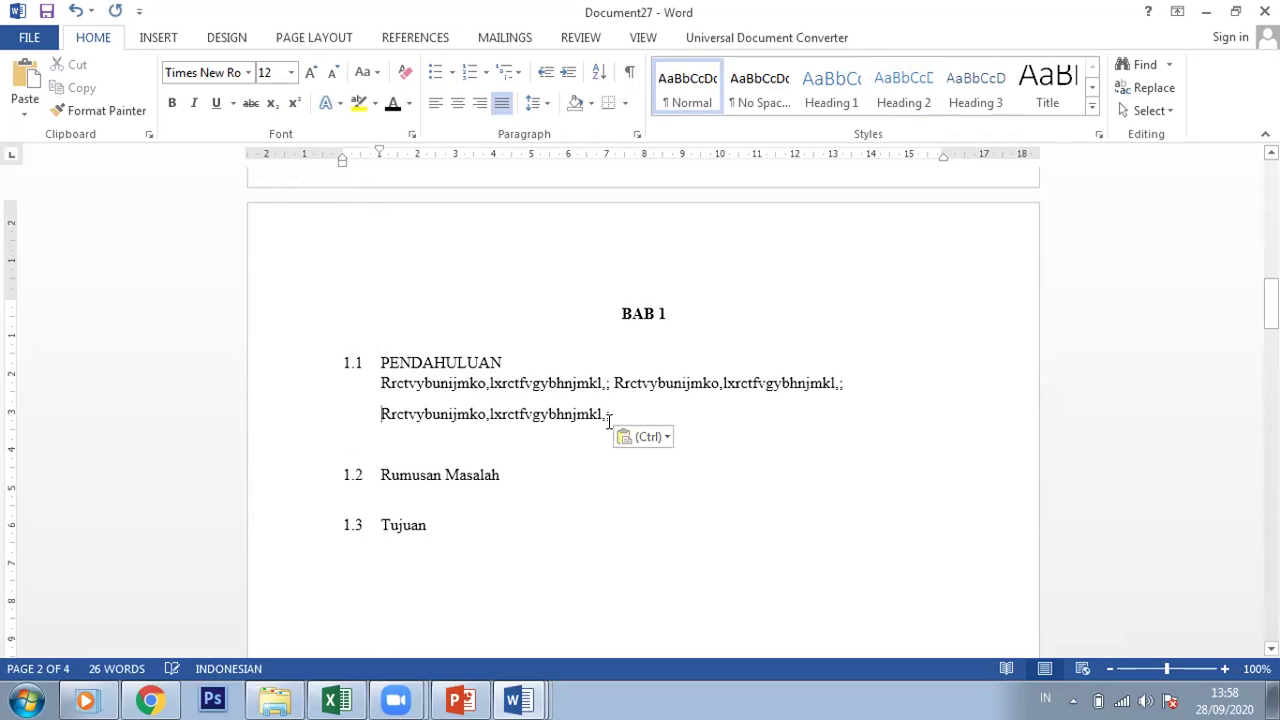
Paste further copies of the placeholder sentence into the text under 1.1 PENDAHULUAN.
left_click(870, 377)
key("ctrl+v")
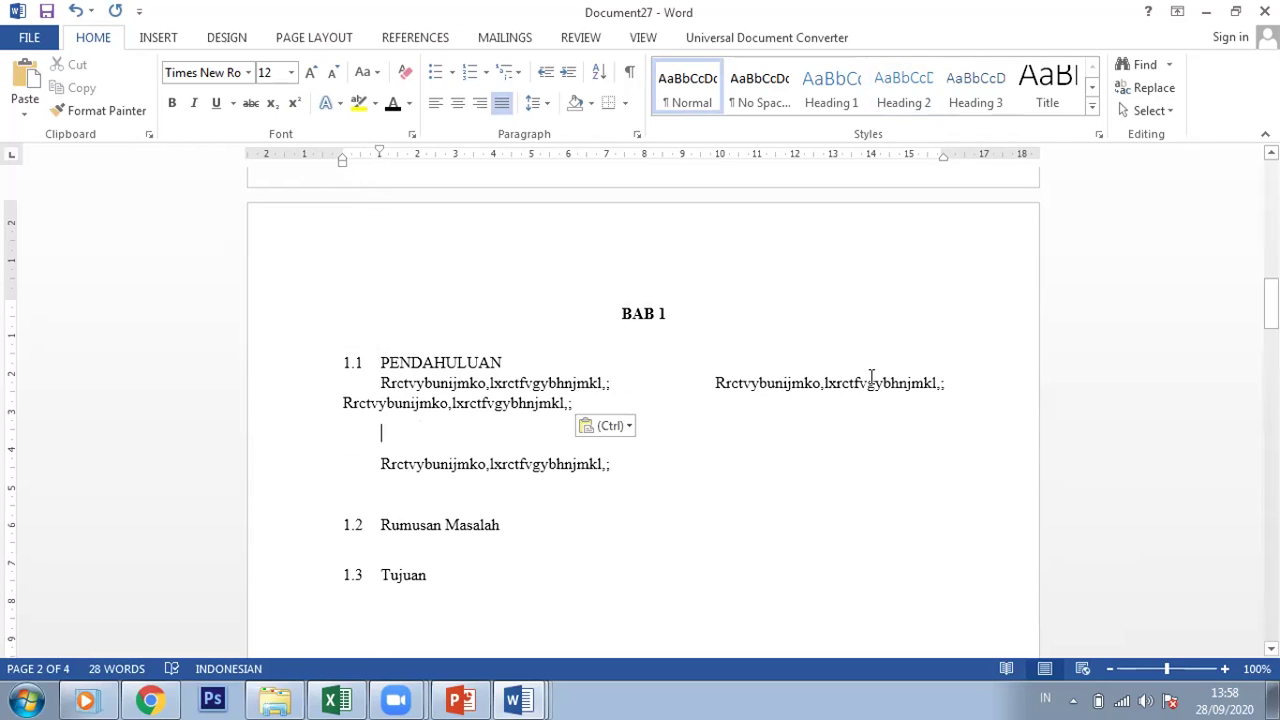
key("ctrl")
key("Escape")
left_click(712, 383)
key("ctrl+v")
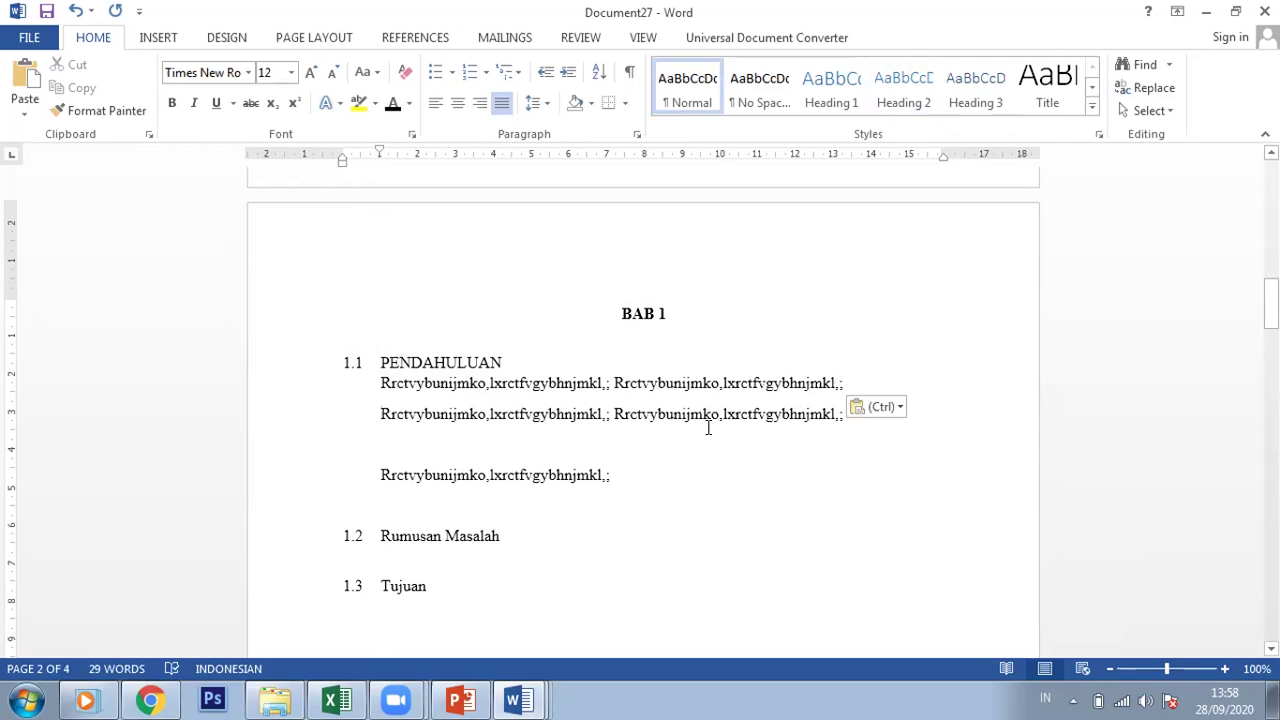
Remove the extra indents, line breaks and empty lines so the pasted placeholder sentences under 1.1 PENDAHULUAN form one paragraph.
key("ctrl")
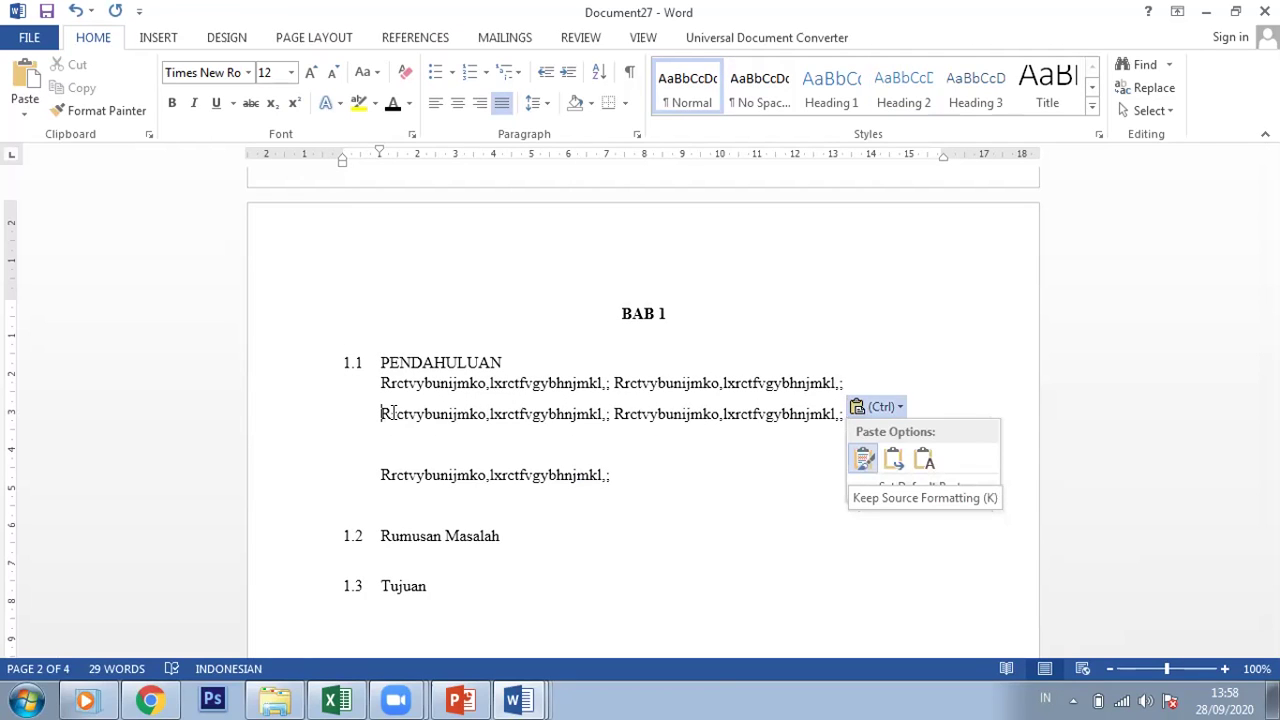
key("Escape")
key("BackSpace")
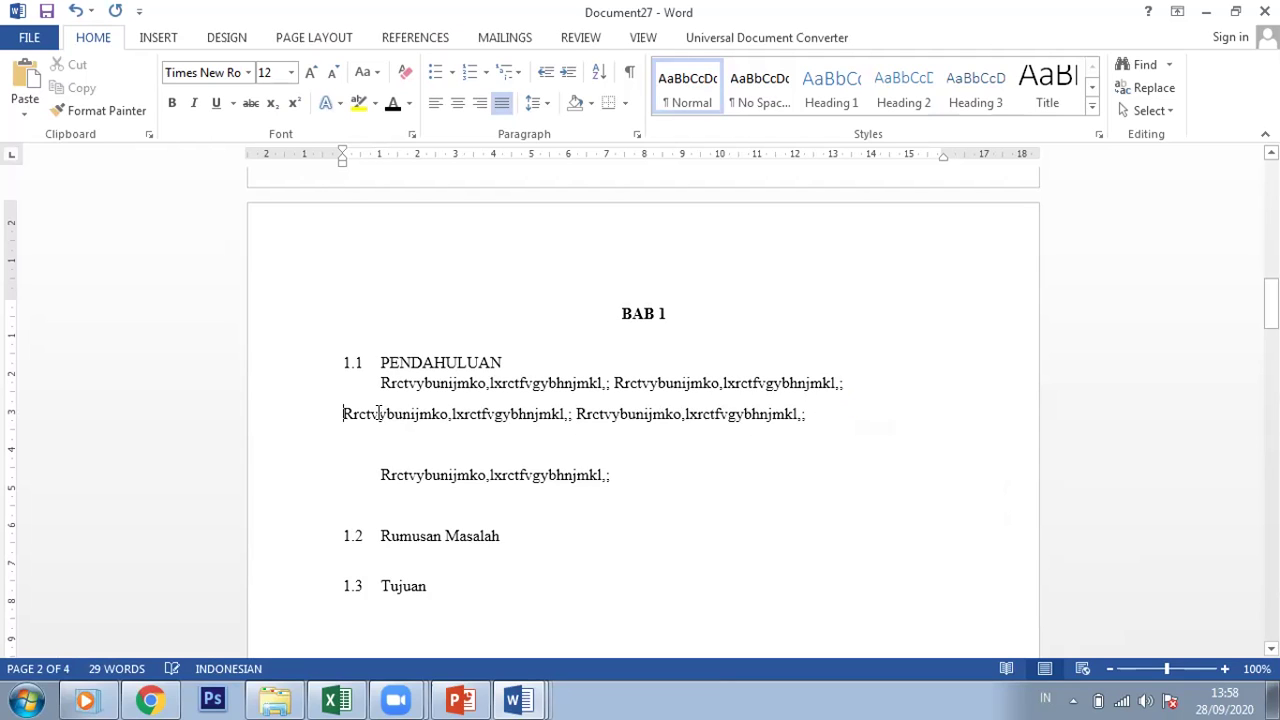
left_click(370, 435)
key("Delete")
key("BackSpace")
key("BackSpace")
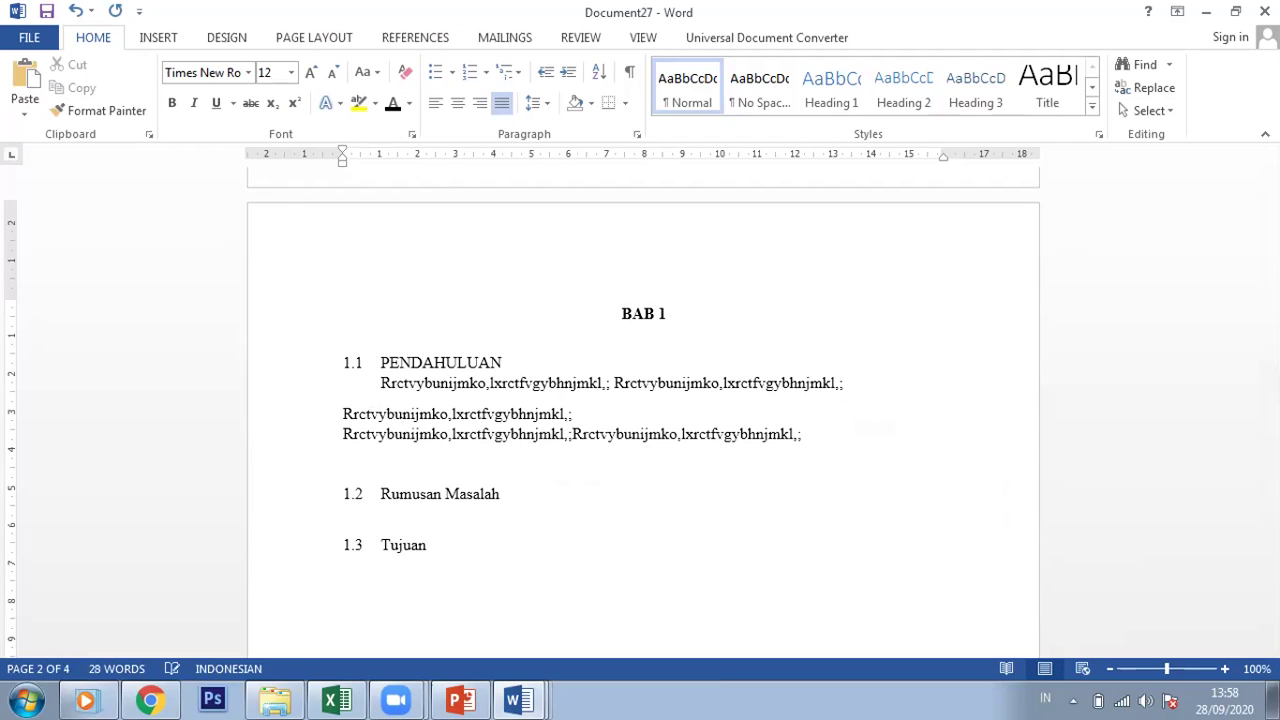
key("BackSpace")
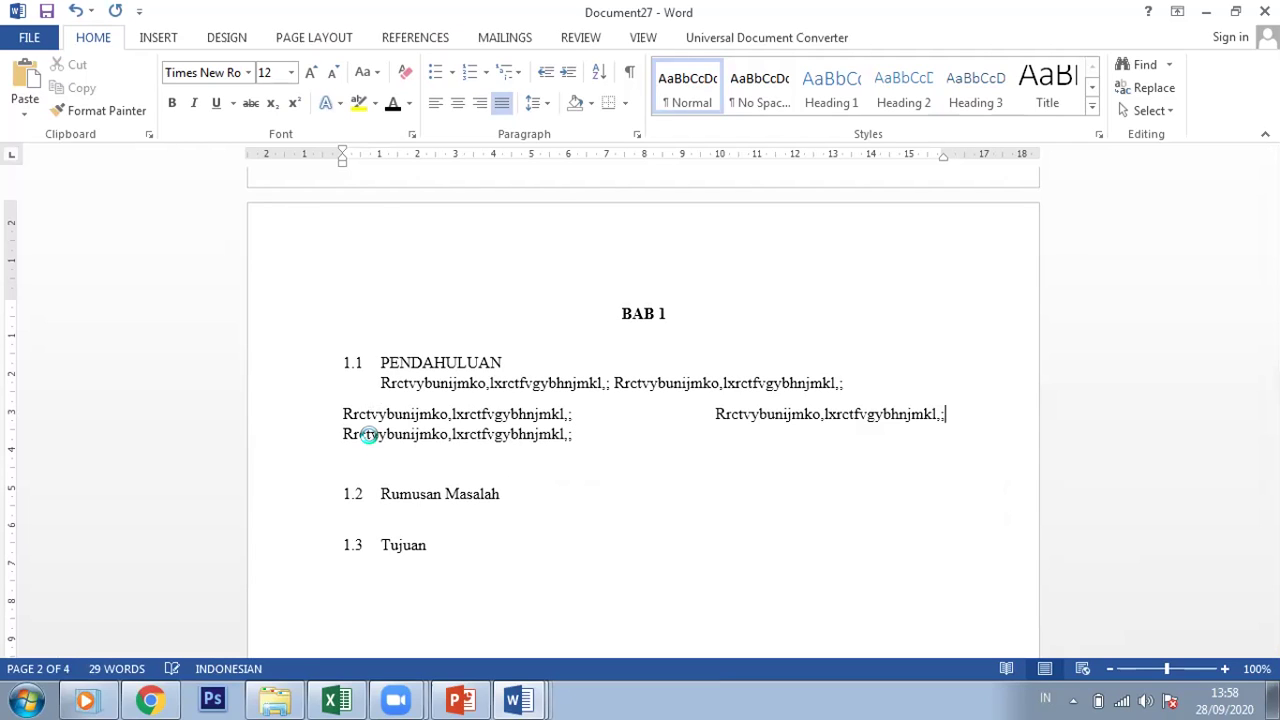
key("Up")
key("Delete")
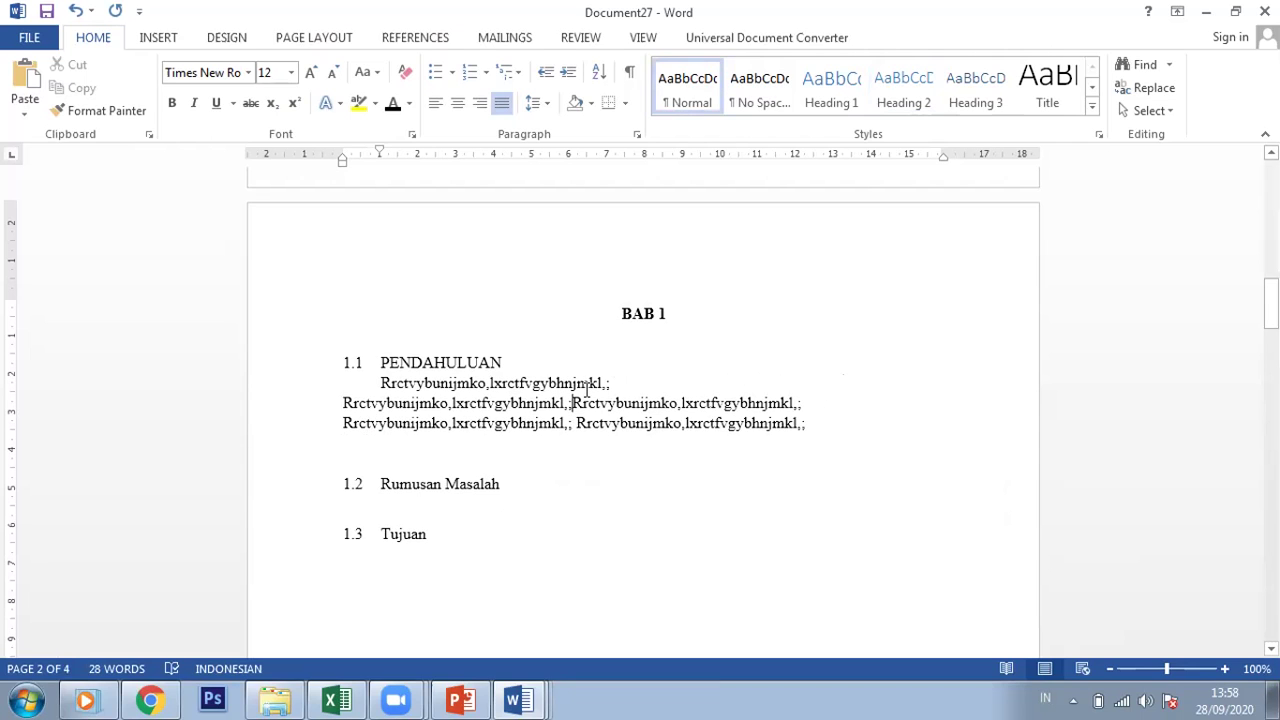
Left-align the placeholder paragraph under 1.1 PENDAHULUAN.
left_click_drag(380, 383, 877, 433)
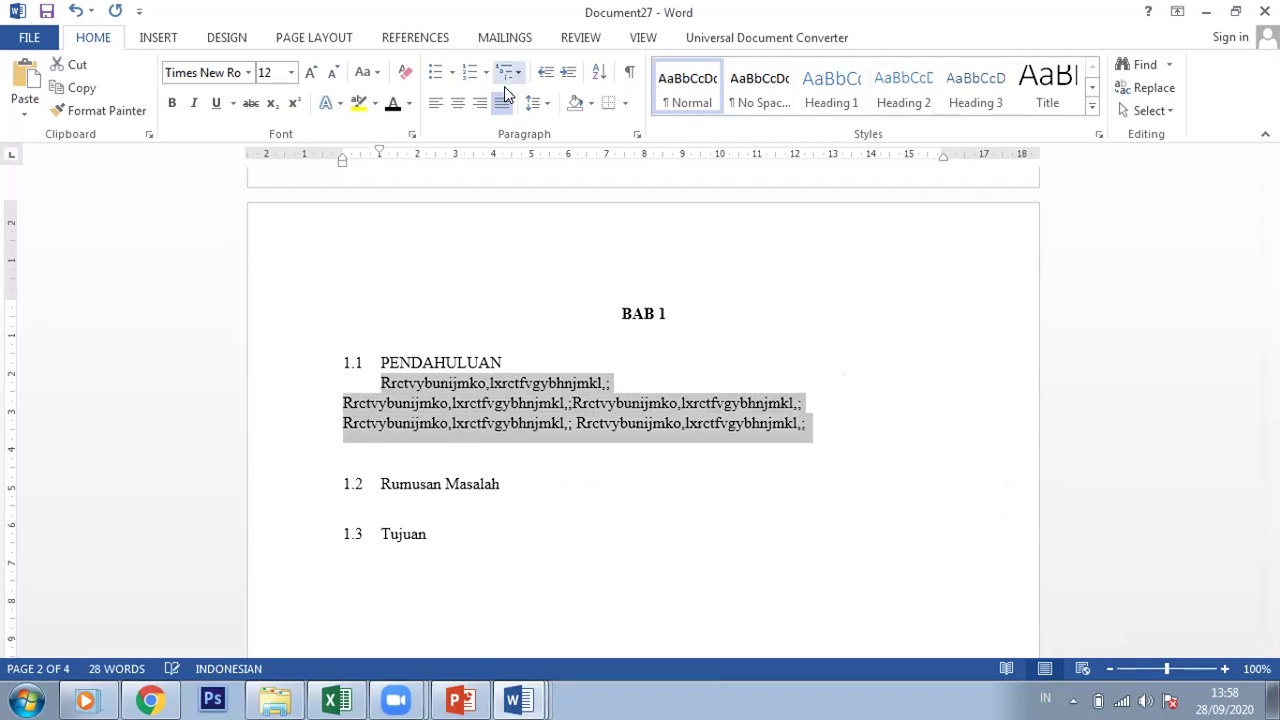
key("ctrl+l")
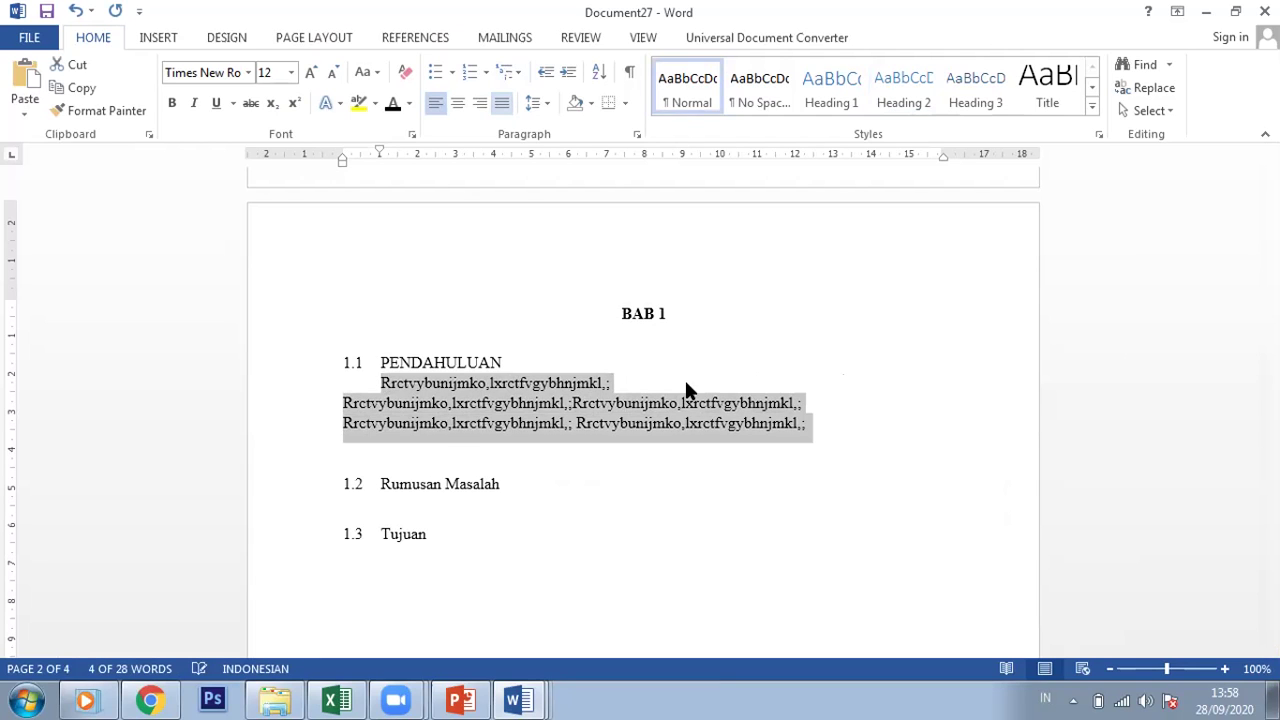
left_click(946, 444)
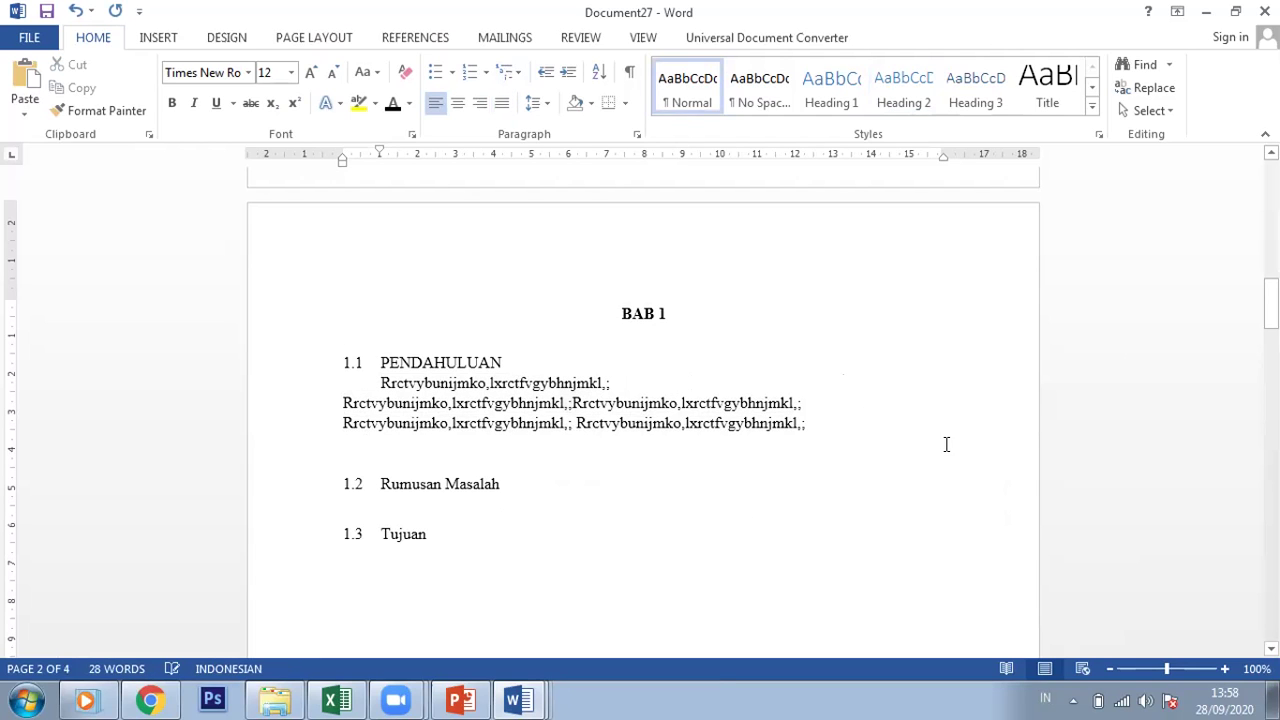
Below the placeholder paragraph, add the numbered sub-subheadings 1.1.1 Latar Belakang and 1.1.2 HKNKJ.
left_click(964, 382)
key("Return")
type("1")
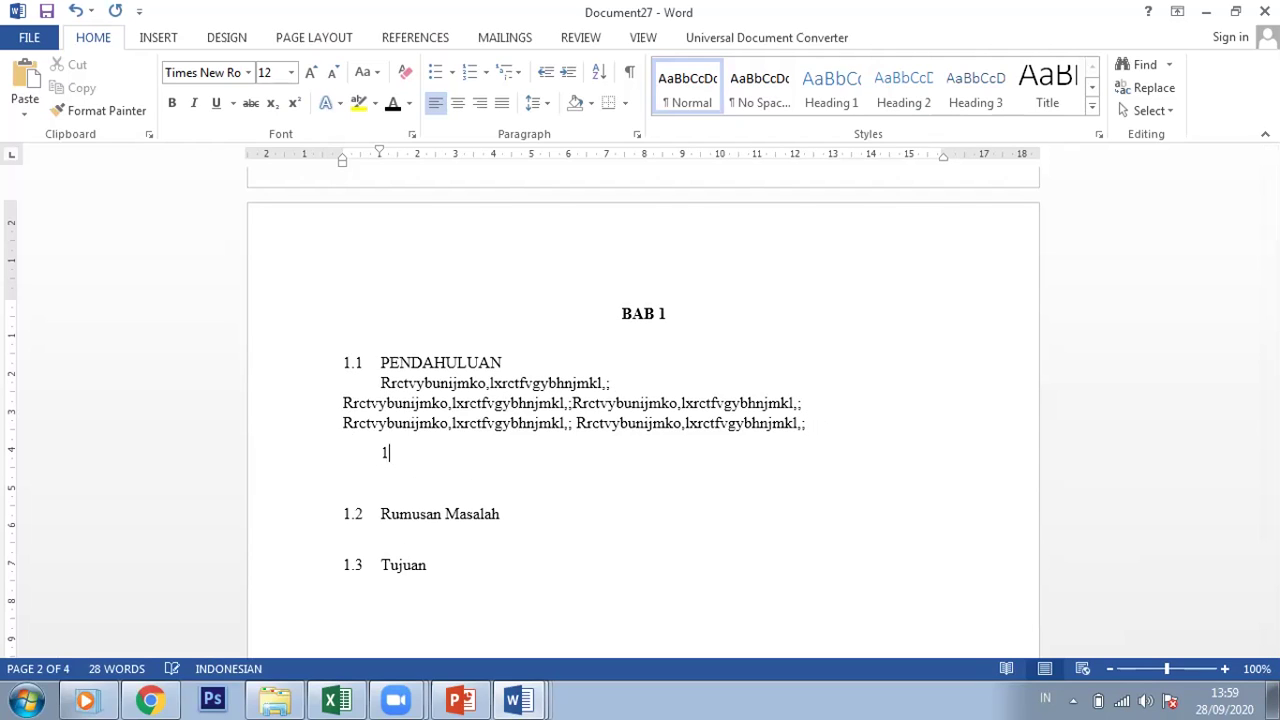
type(".1.1 Latar Belakang")
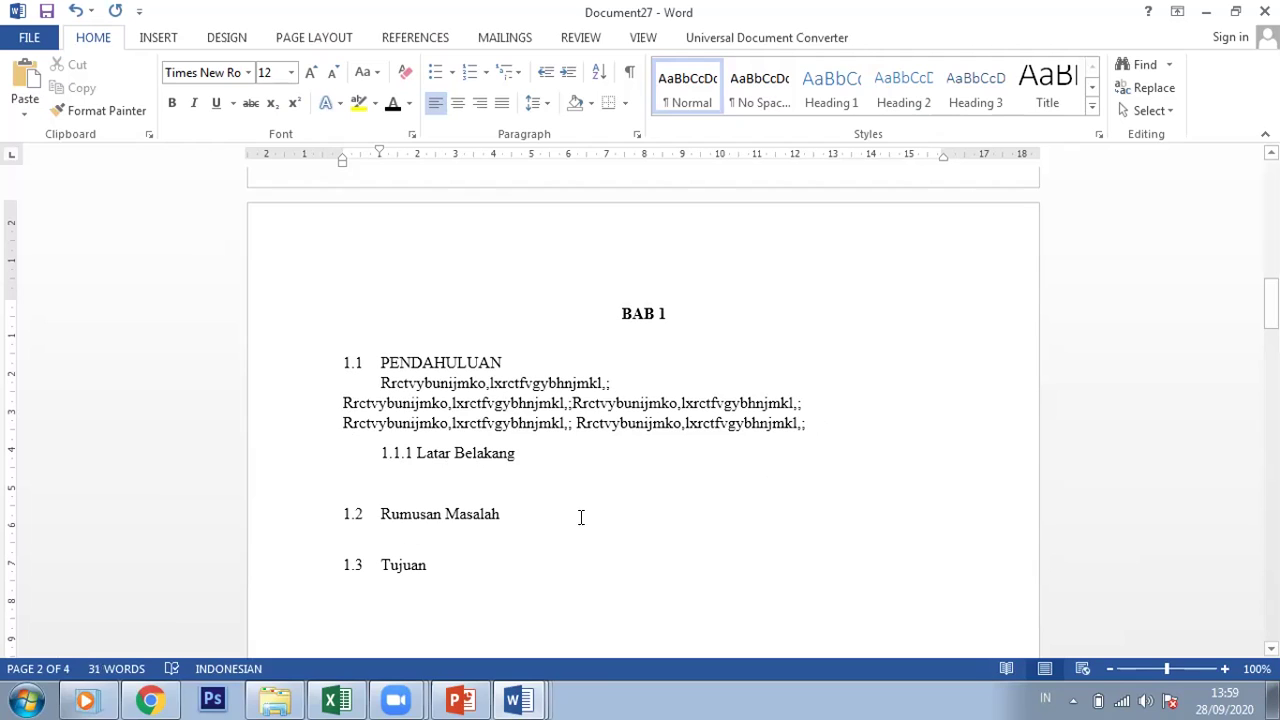
left_click(416, 452)
key("Return")
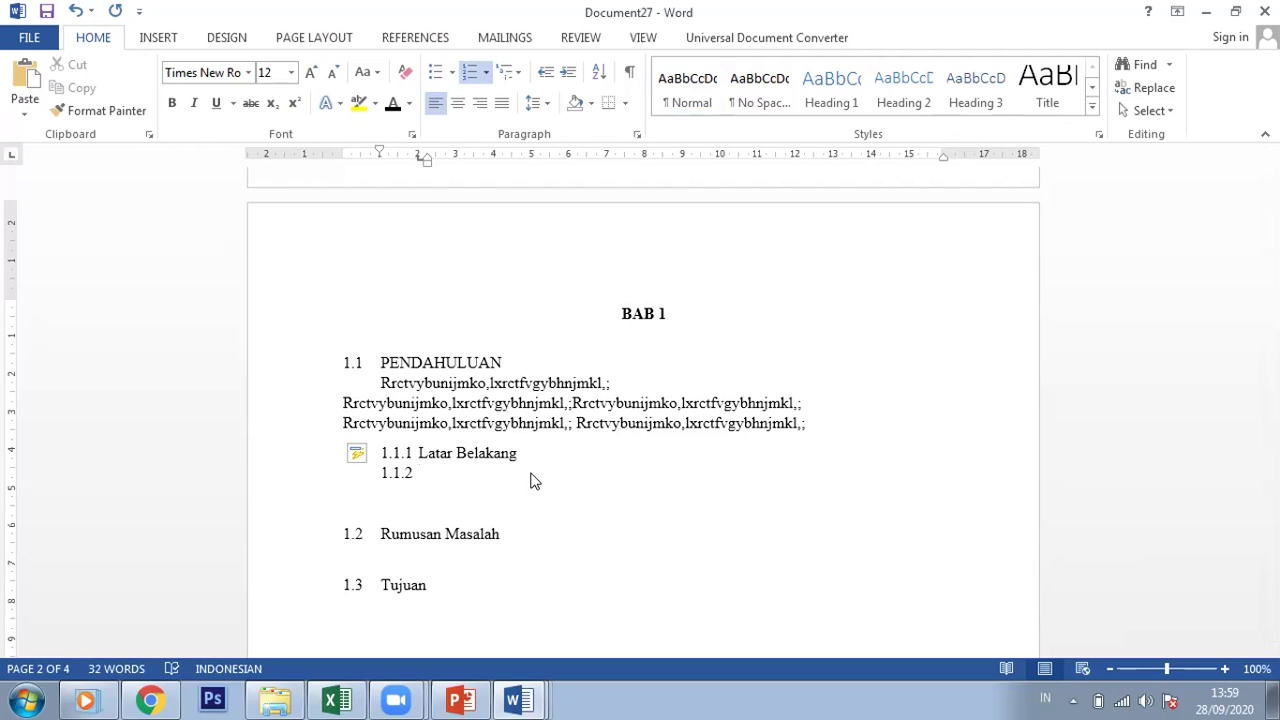
type("HKNKJ")
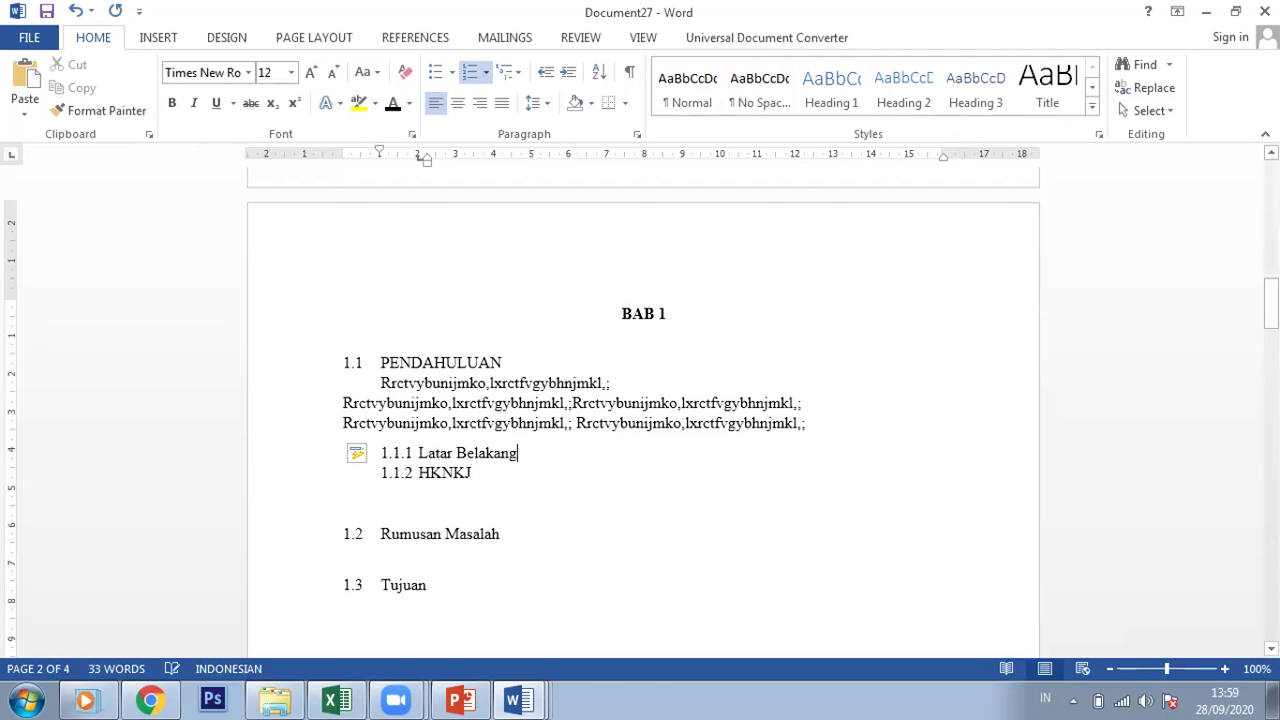
Insert the placeholder sentence under 1.1.1 Latar Belakang as an unnumbered line, indented 2 cm to align with the heading text.
key("Return")
key("BackSpace")
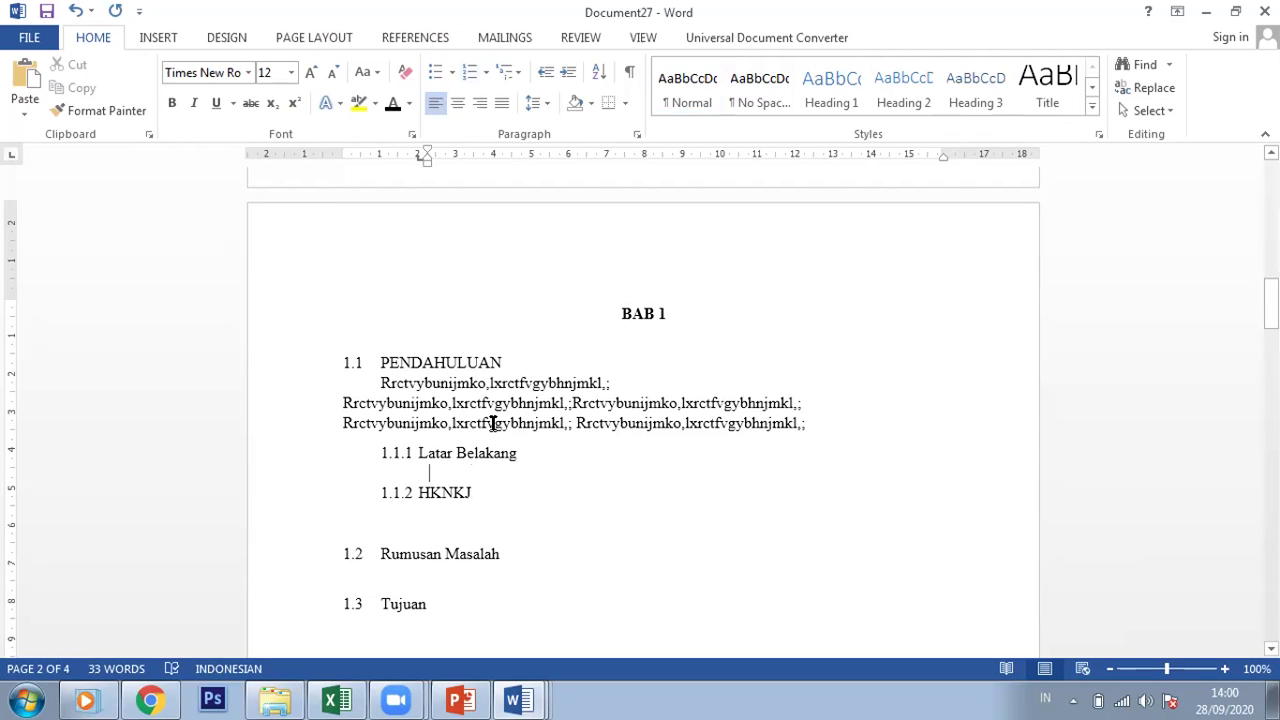
left_click_drag(425, 159, 416, 161)
type("Rrctvybunijmko,lxrctfvgybhnjmkl,;")
left_click(383, 472)
key("BackSpace")
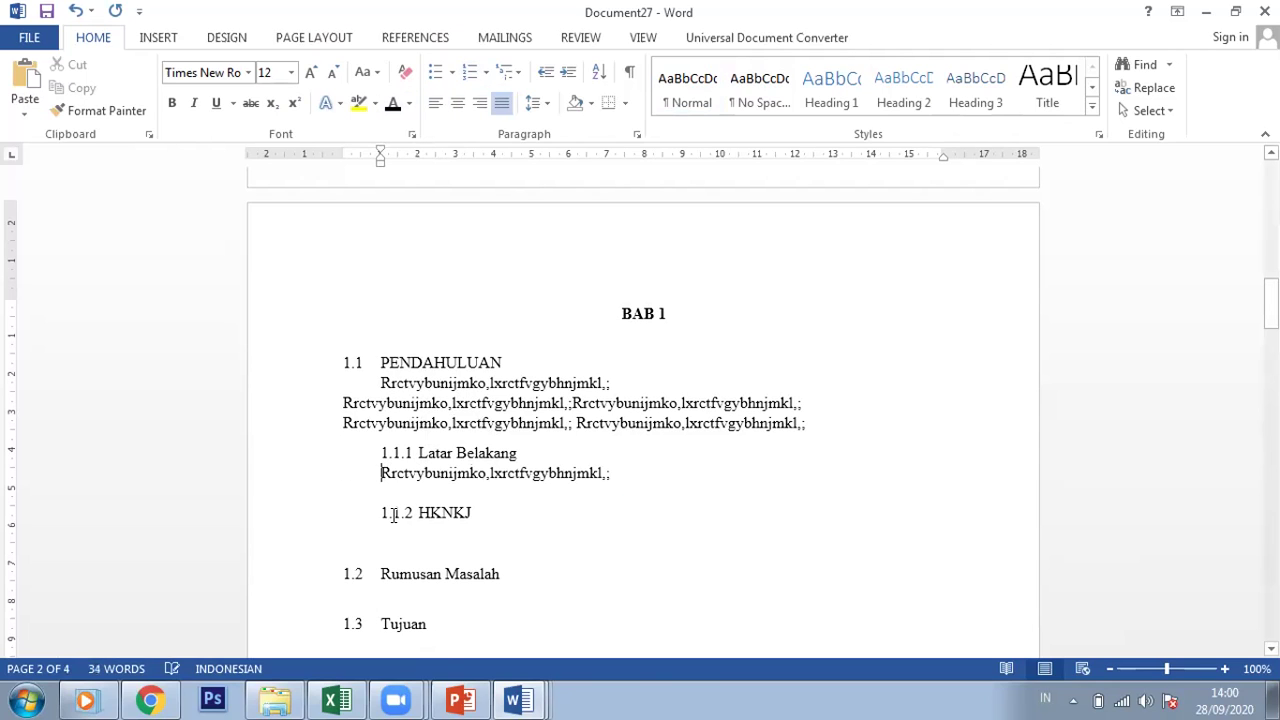
key("Tab")
key("Tab")
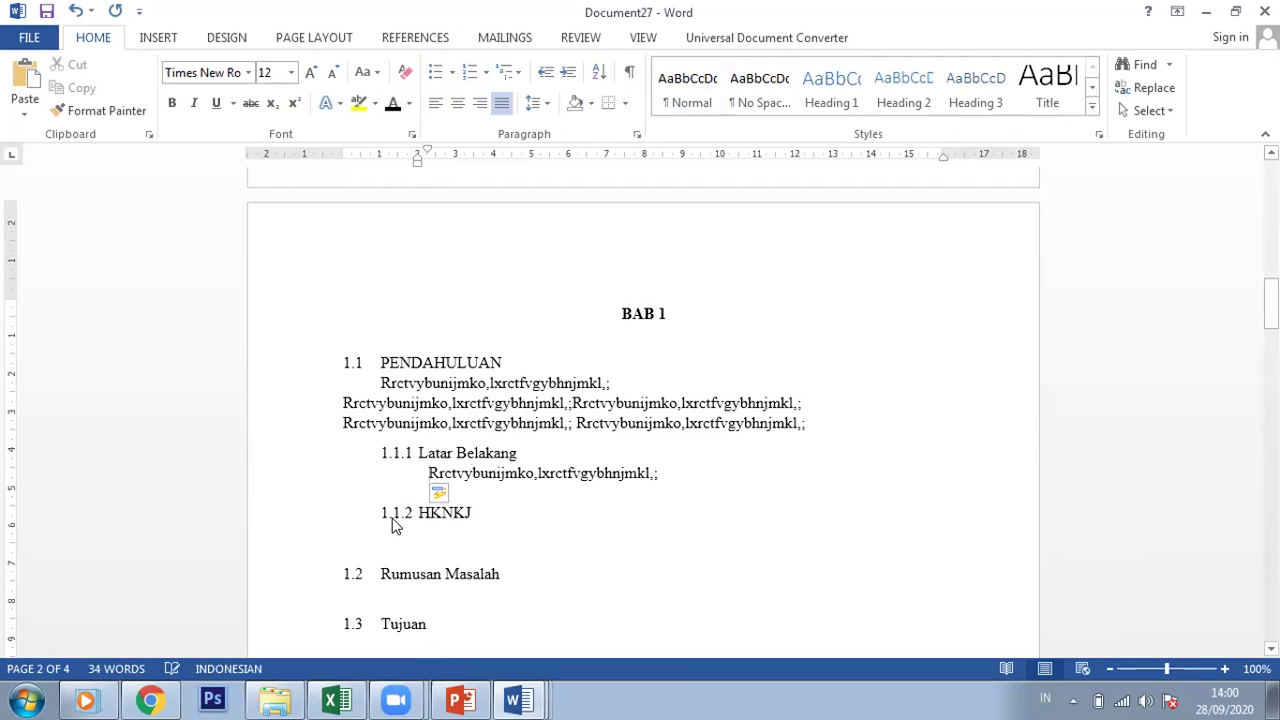
mouse_move(419, 152)
left_mouse_down()
mouse_move(455, 155)
mouse_move(417, 155)
left_mouse_up()
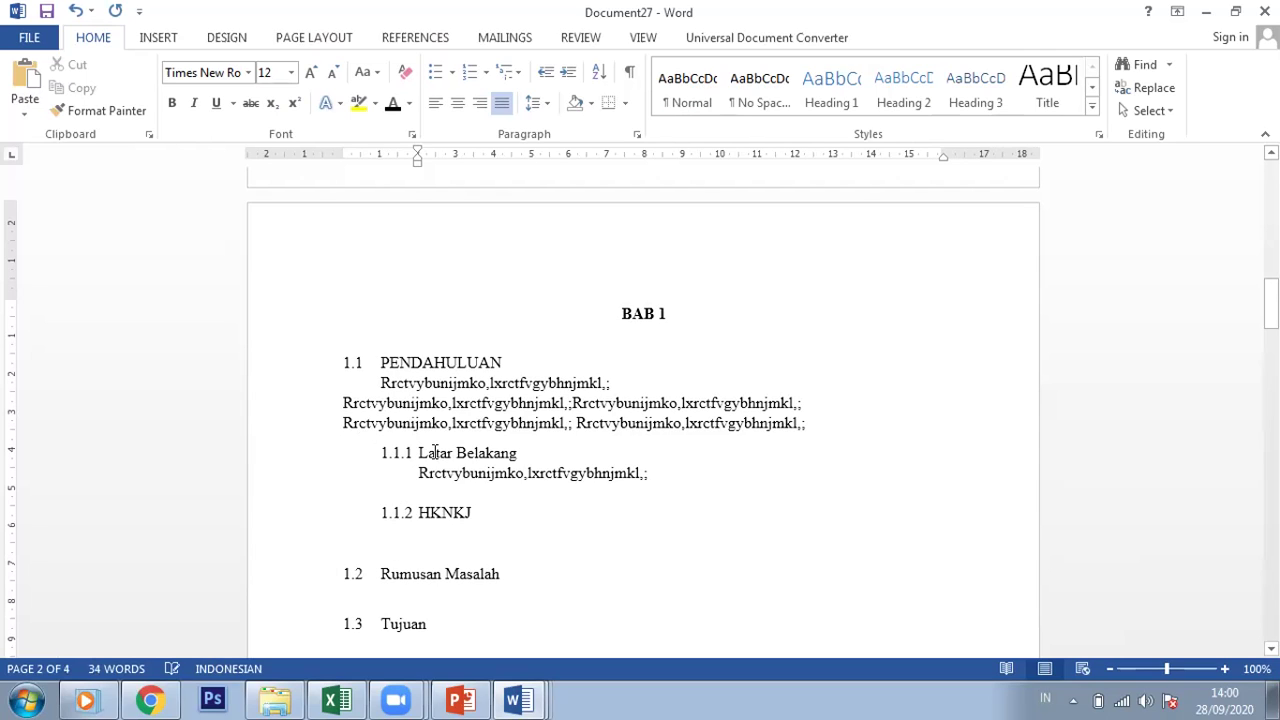
Apply the Heading 3 style to the sub-subheadings Latar Belakang and HKNKJ.
left_click(416, 362)
left_click(434, 455)
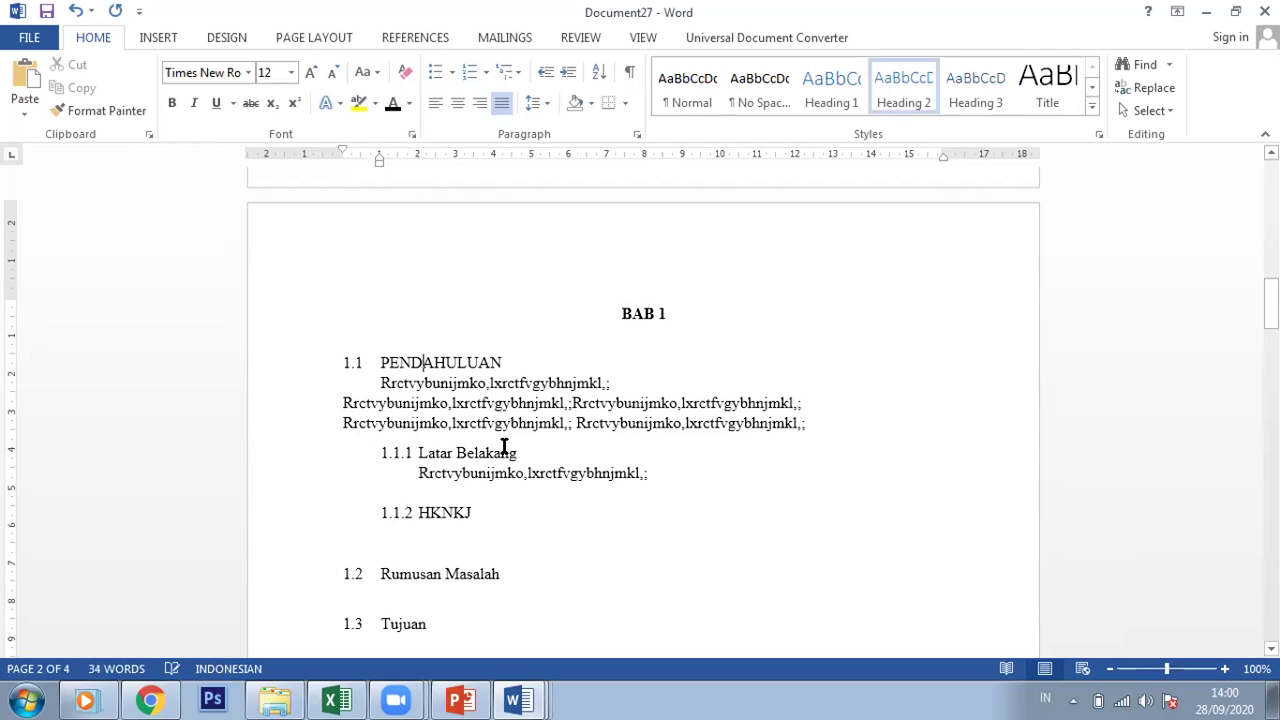
triple_click(395, 453)
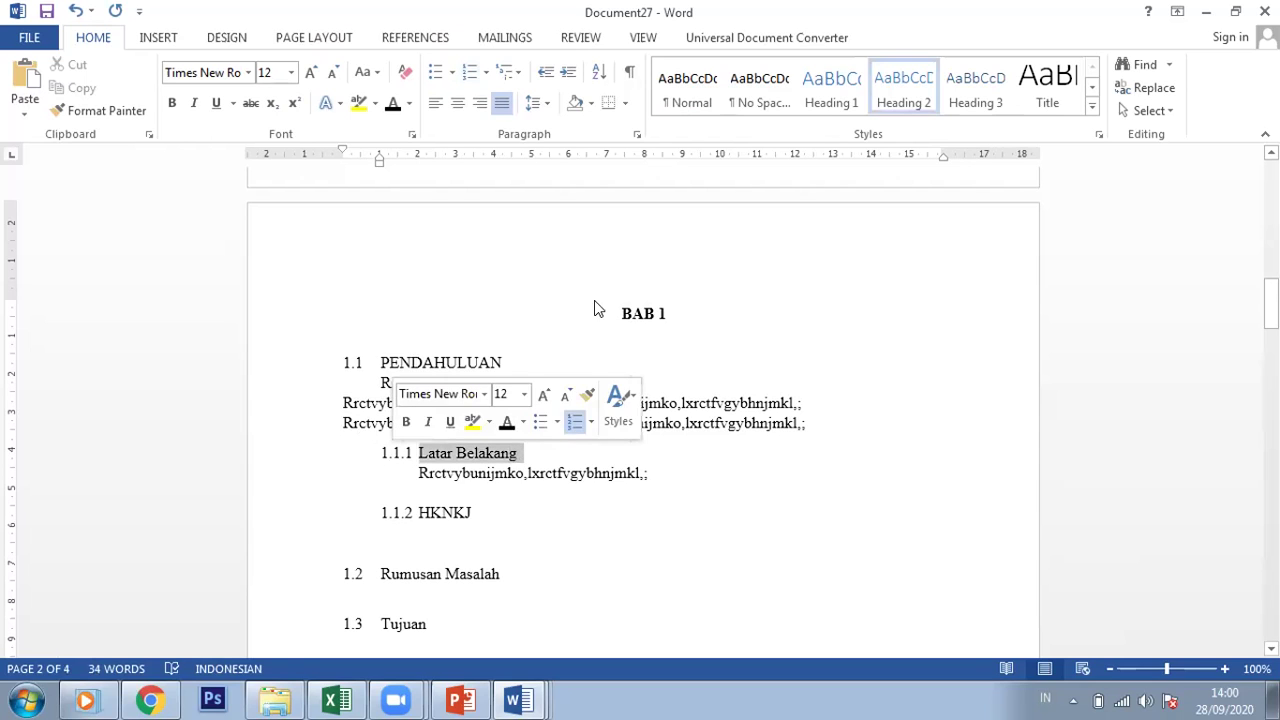
left_click(978, 90)
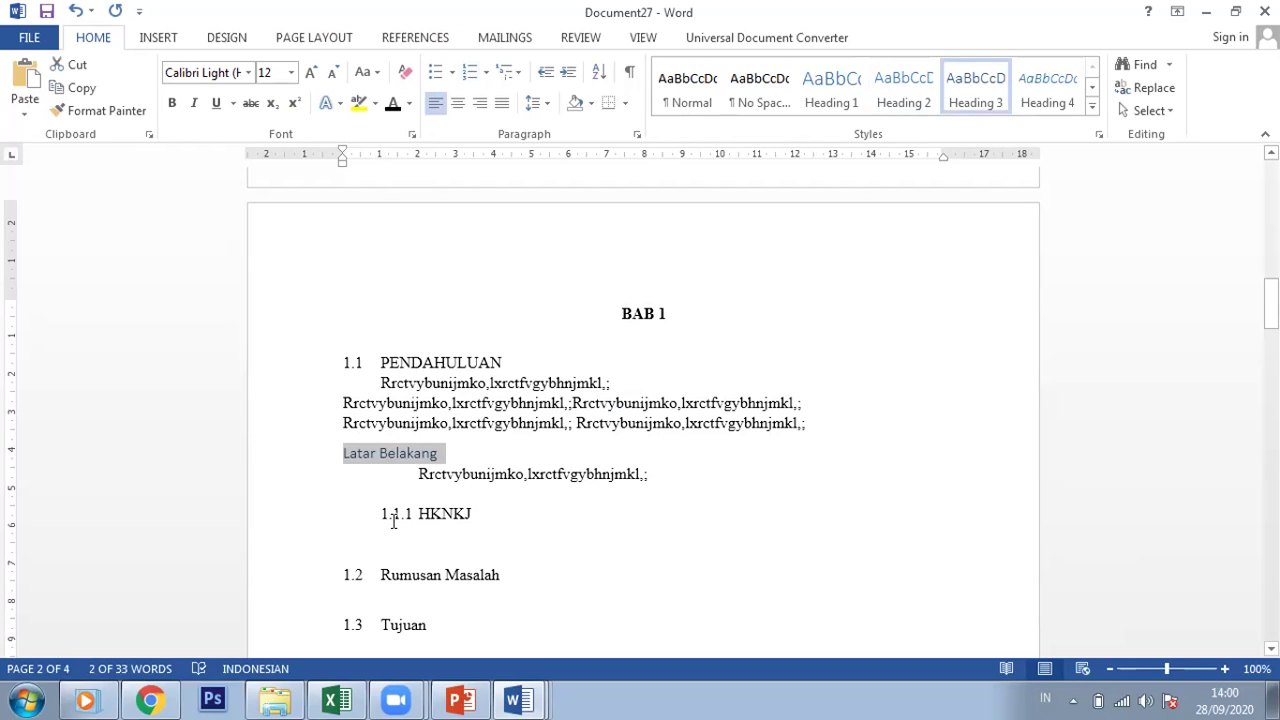
left_click_drag(384, 520, 478, 516)
left_click(976, 92)
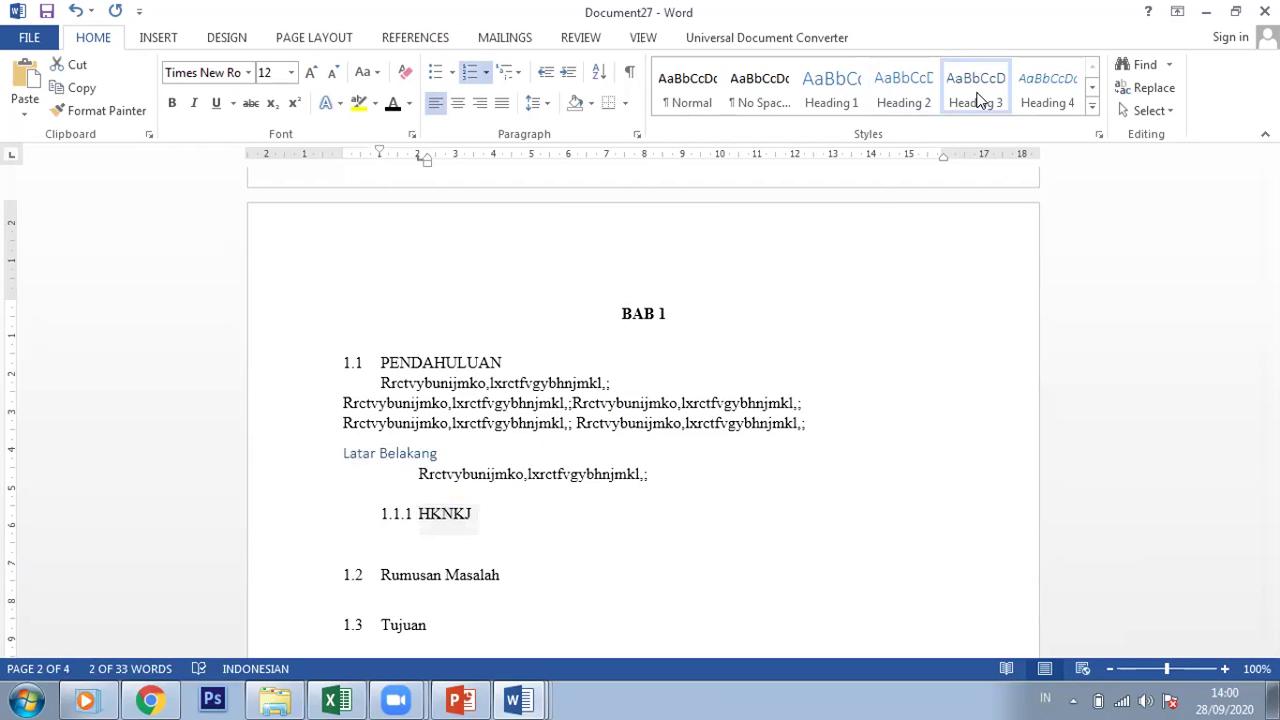
Number the Latar Belakang heading 1.1.1 followed by a tab, and indent it 1 cm with its text aligned at 2 cm.
left_click(340, 454)
type("1.1")
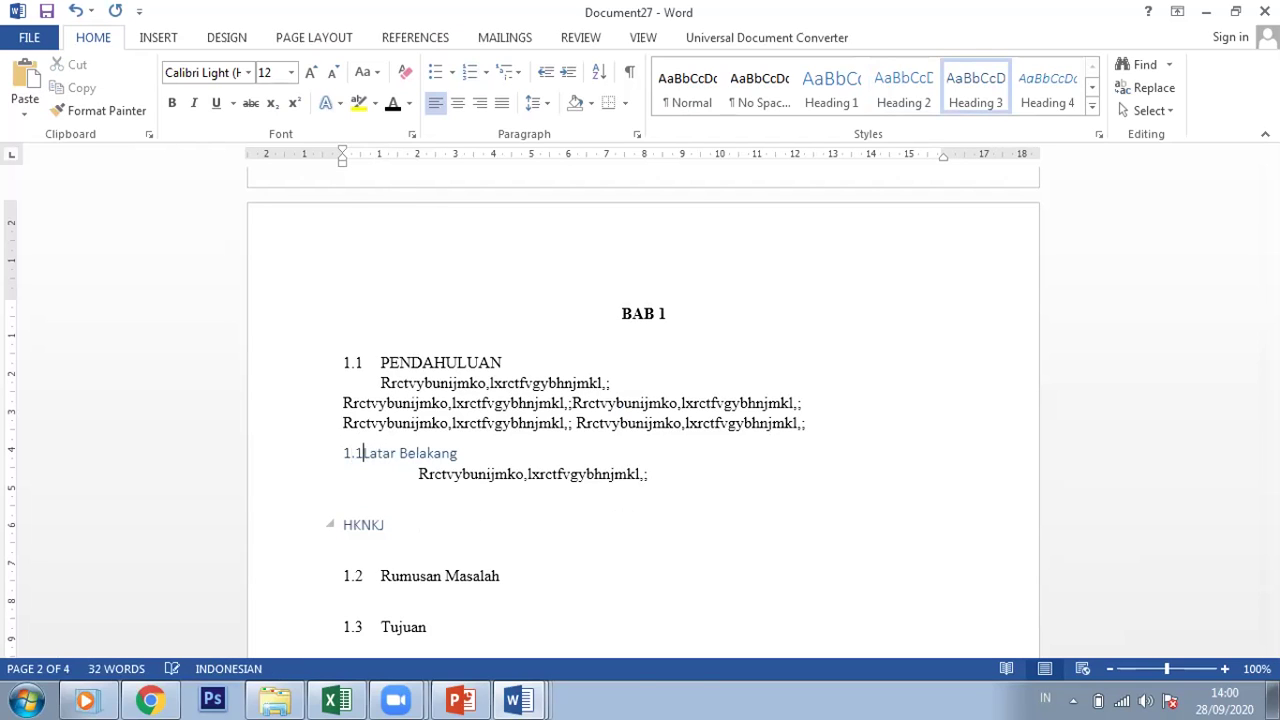
type(".1")
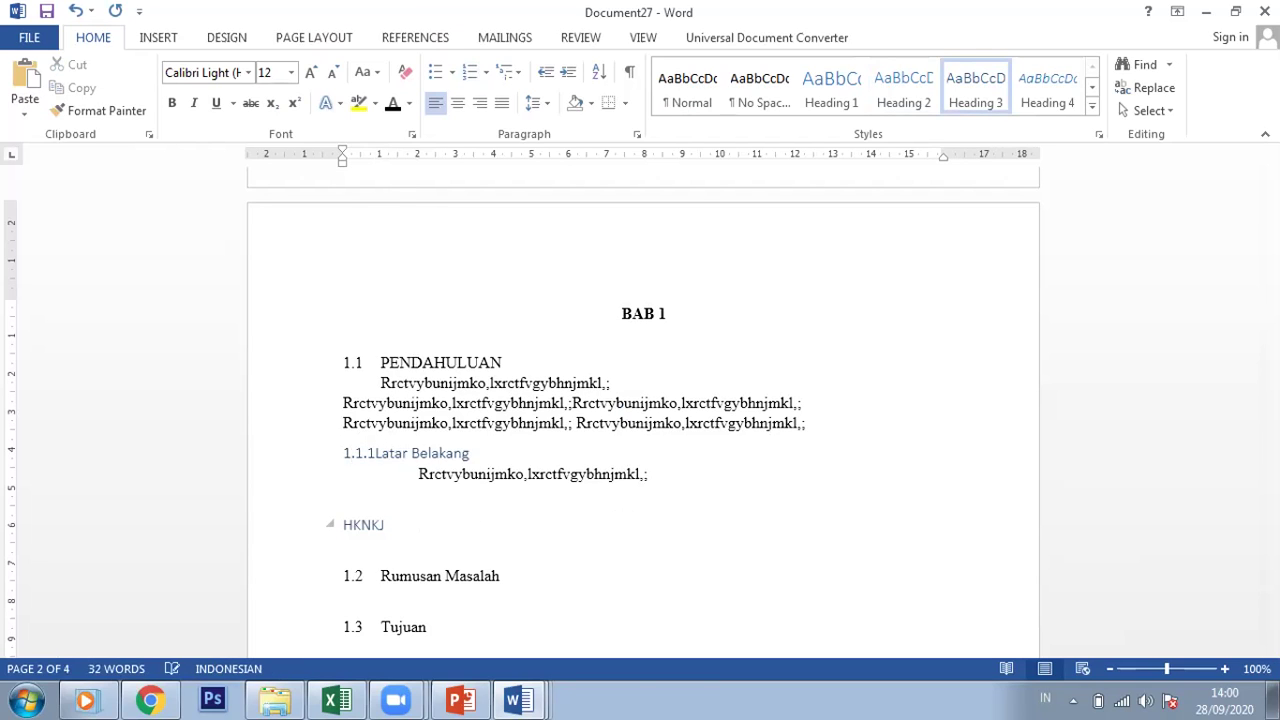
key("BackSpace")
key("Tab")
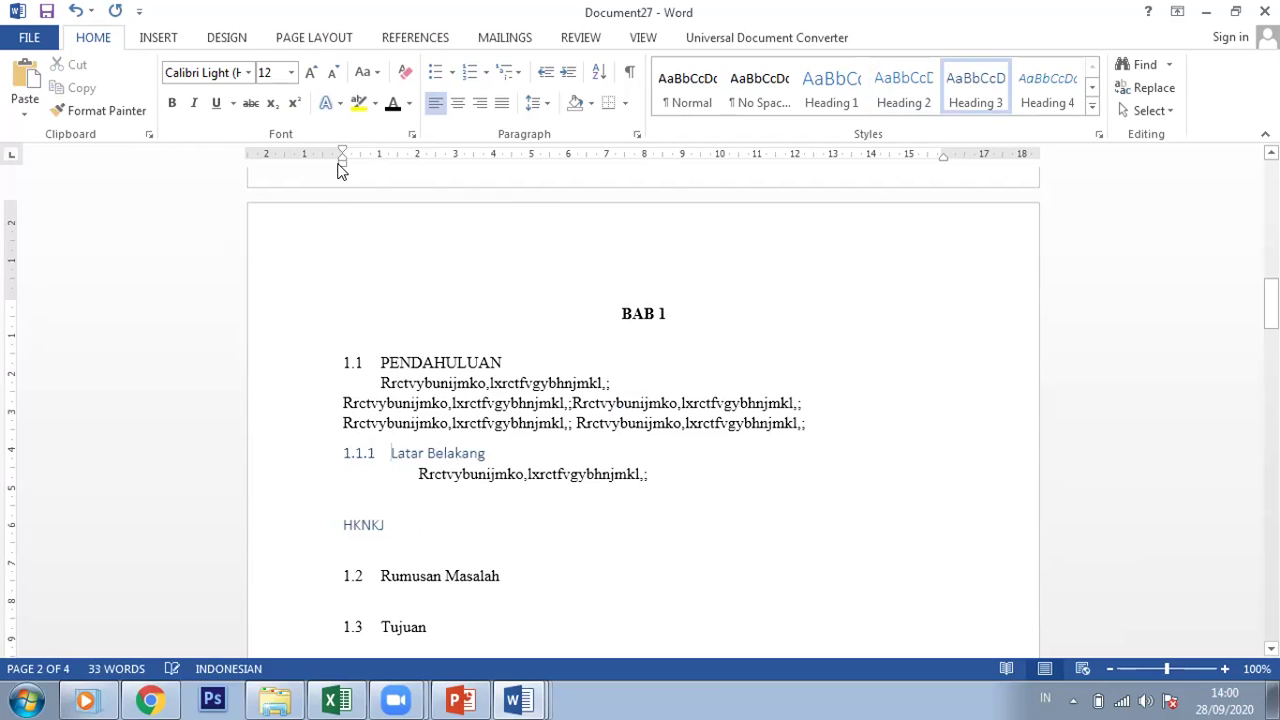
mouse_move(339, 161)
left_mouse_down()
mouse_move(386, 172)
mouse_move(442, 367)
mouse_move(440, 440)
left_mouse_up()
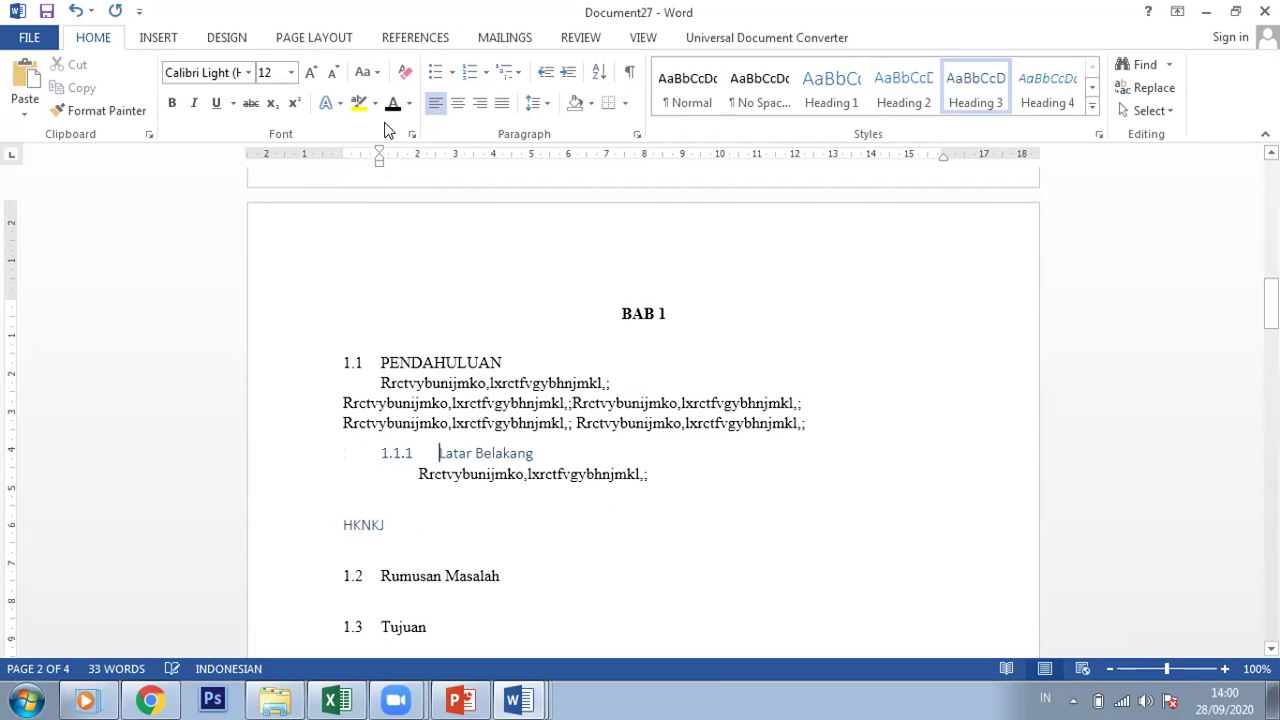
left_click_drag(418, 160, 420, 420)
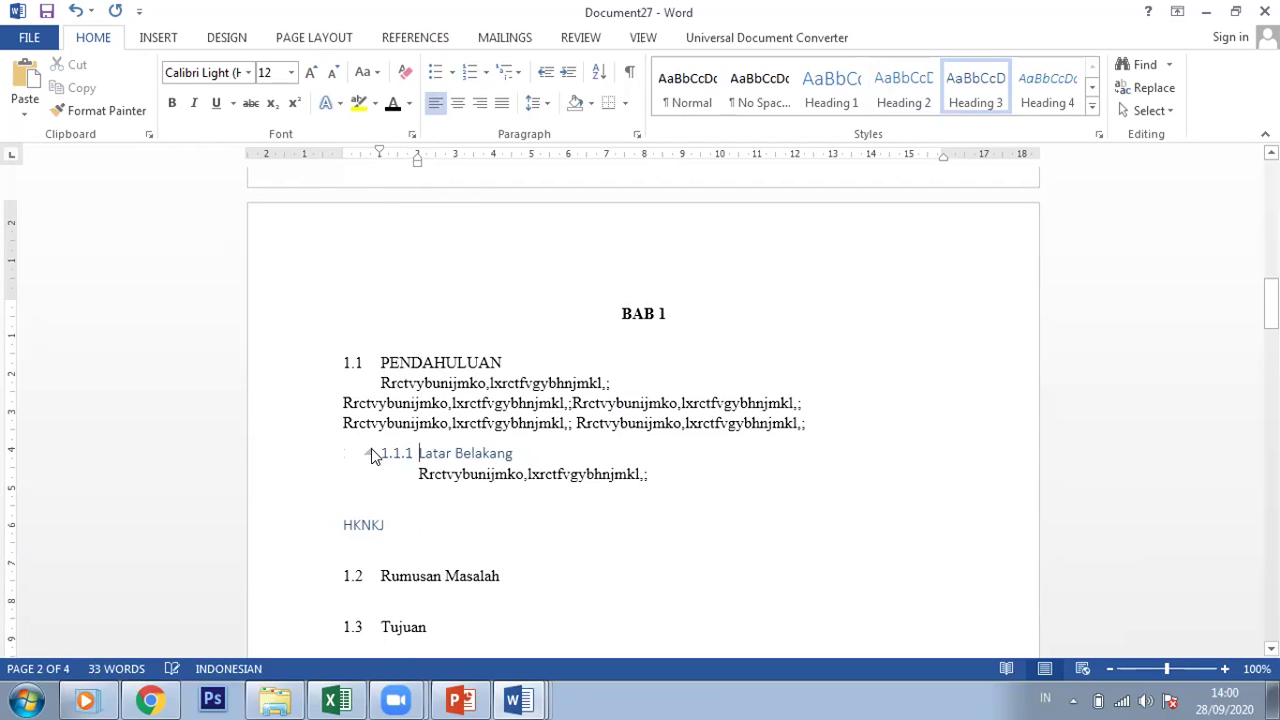
Format the 1.1.1 Latar Belakang heading in black Times New Roman.
key("shift+End")
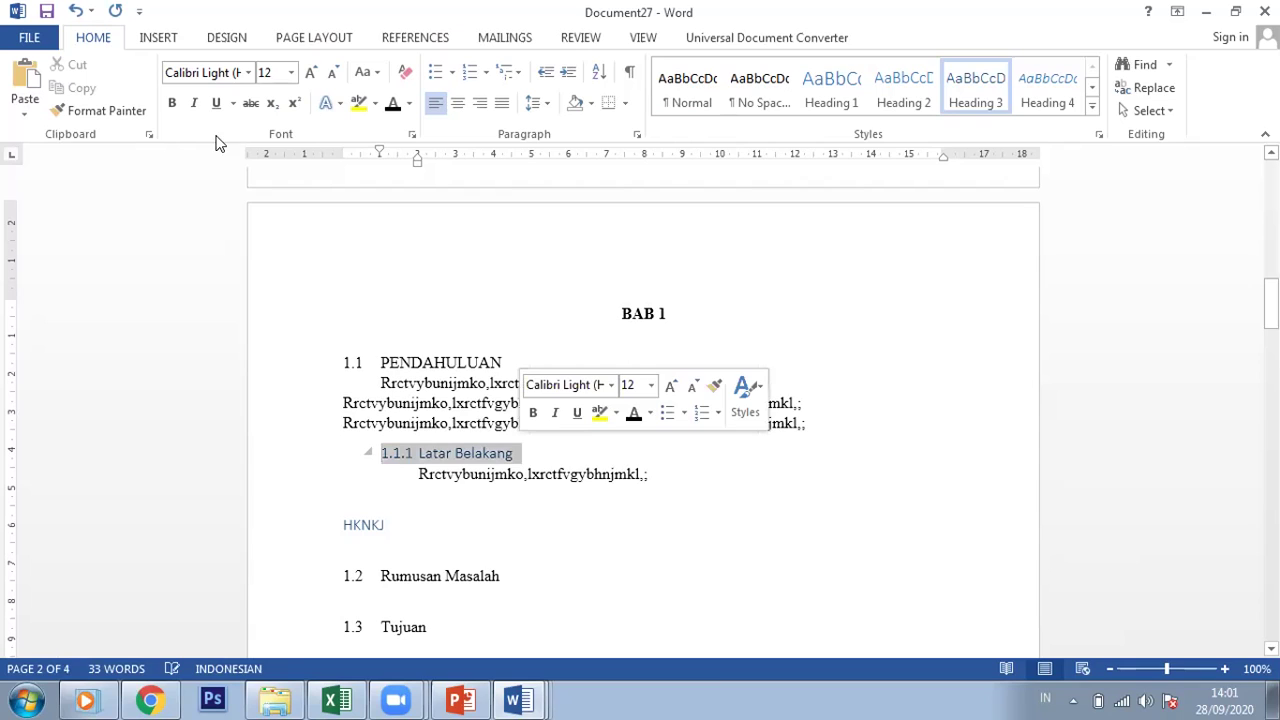
left_click(225, 73)
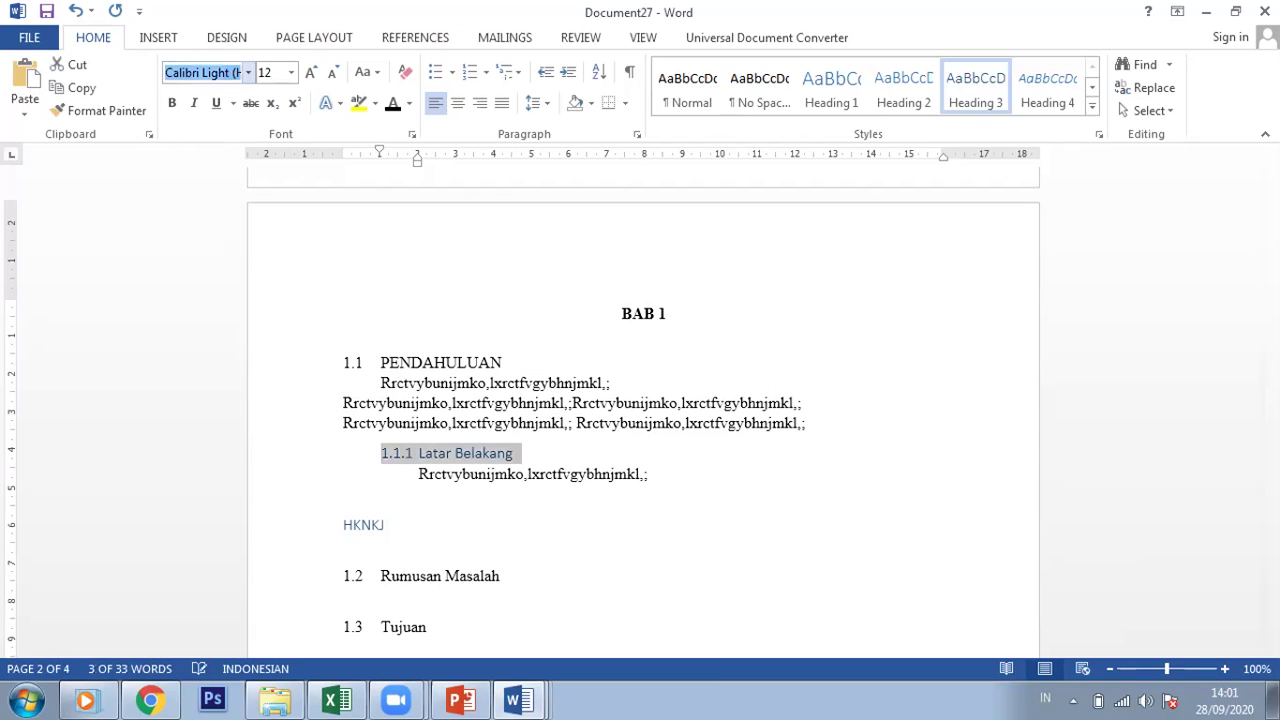
type("times new roman")
key("Return")
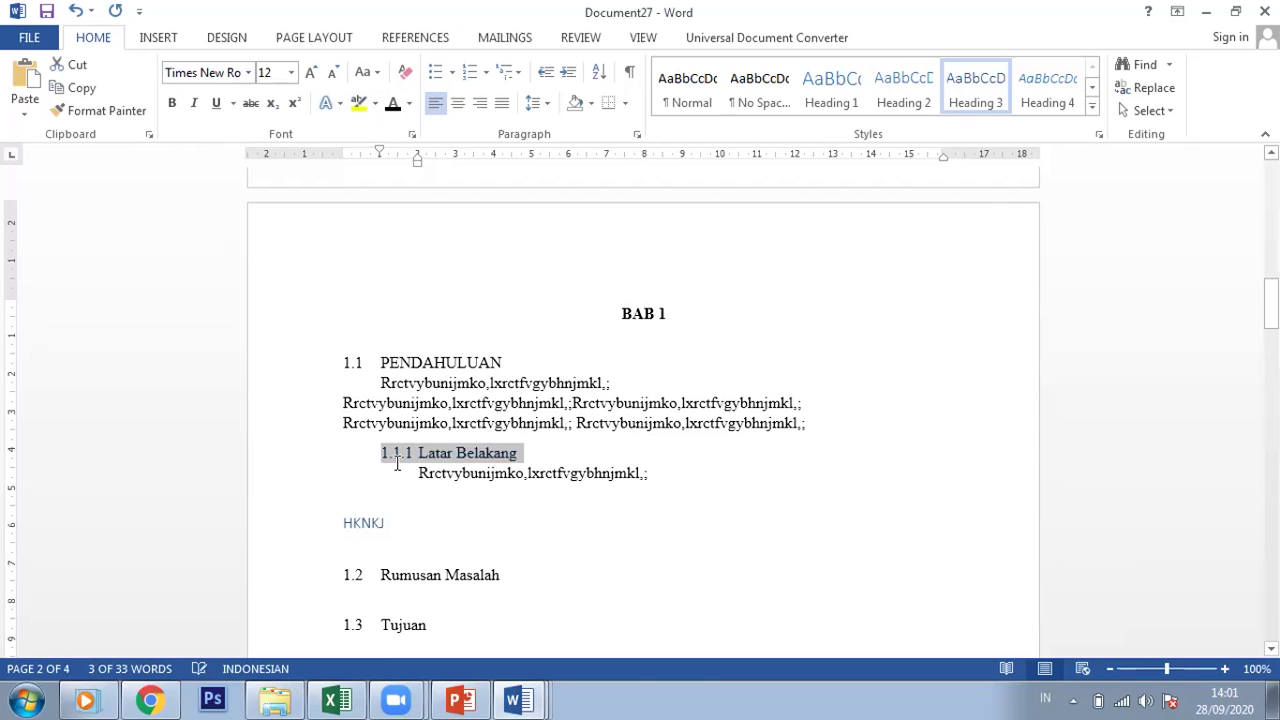
Number the HKNKJ heading 1.1.2 followed by a tab, and indent it 1 cm with its text aligned at 2 cm.
left_click(343, 522)
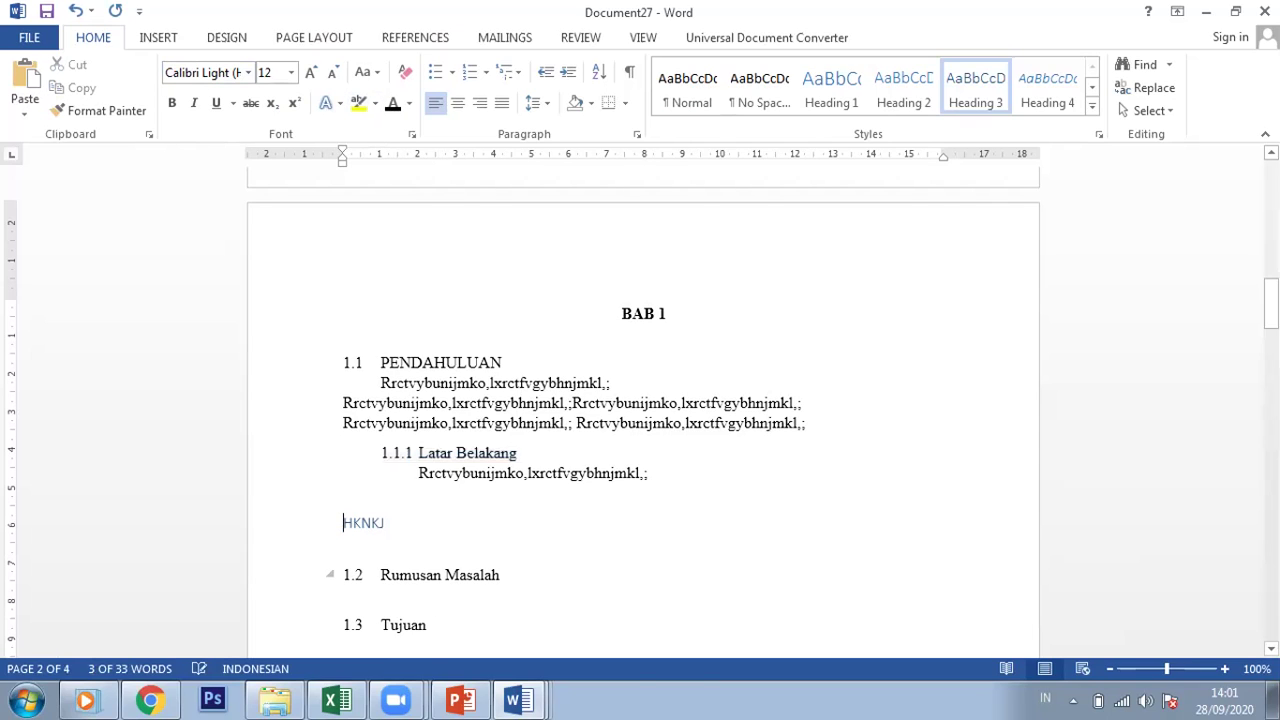
type("1.1")
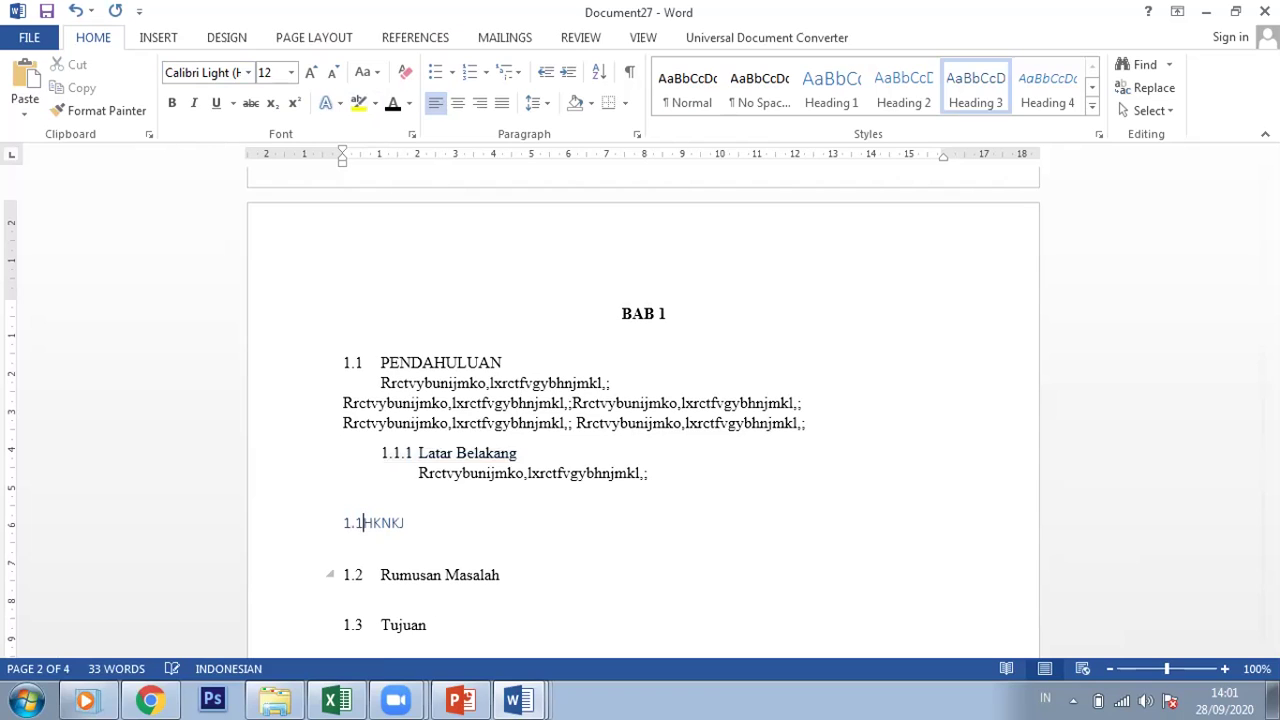
type(".2")
mouse_move(341, 170)
left_mouse_down()
mouse_move(394, 177)
mouse_move(380, 177)
left_mouse_up()
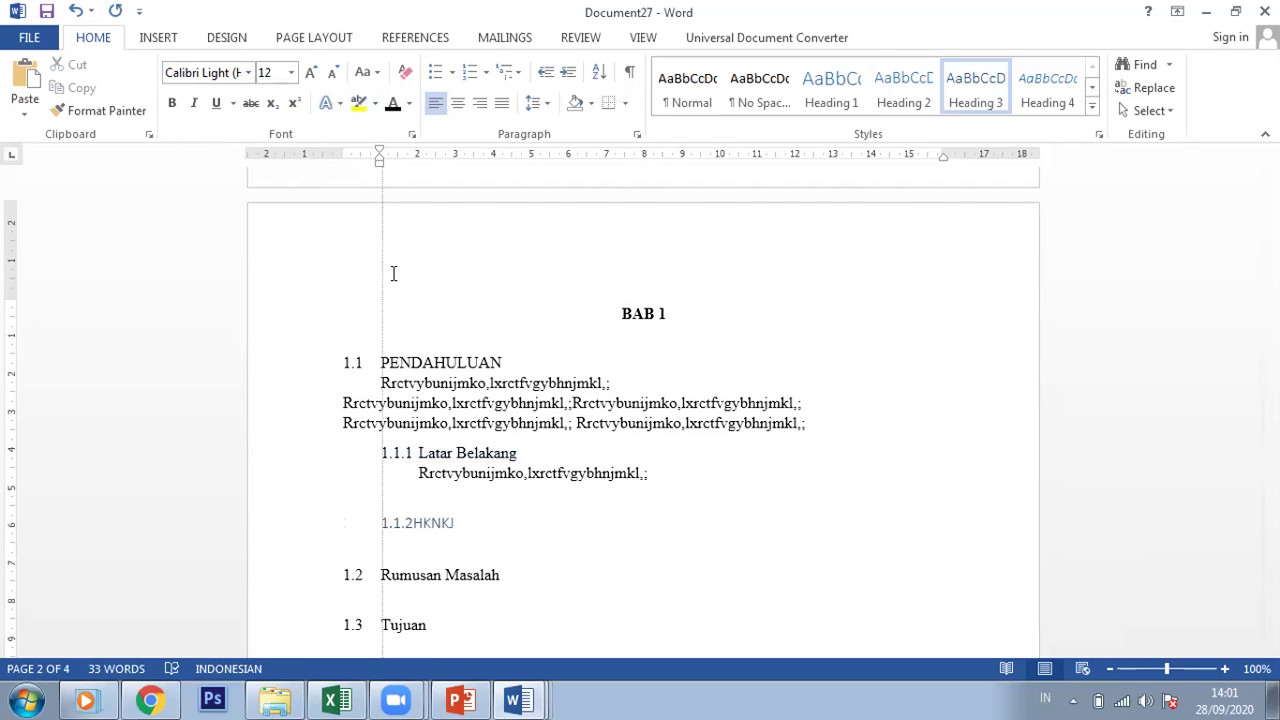
key("Tab")
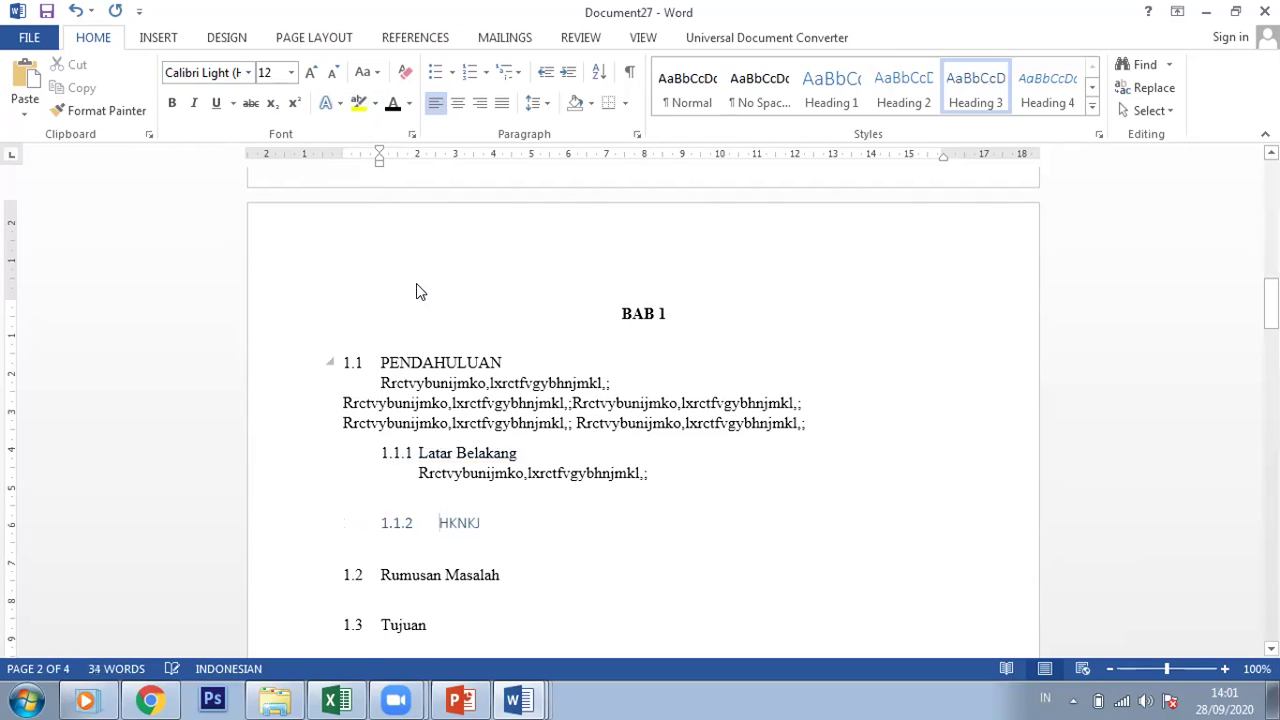
mouse_move(380, 163)
left_mouse_down()
mouse_move(434, 157)
mouse_move(417, 153)
left_mouse_up()
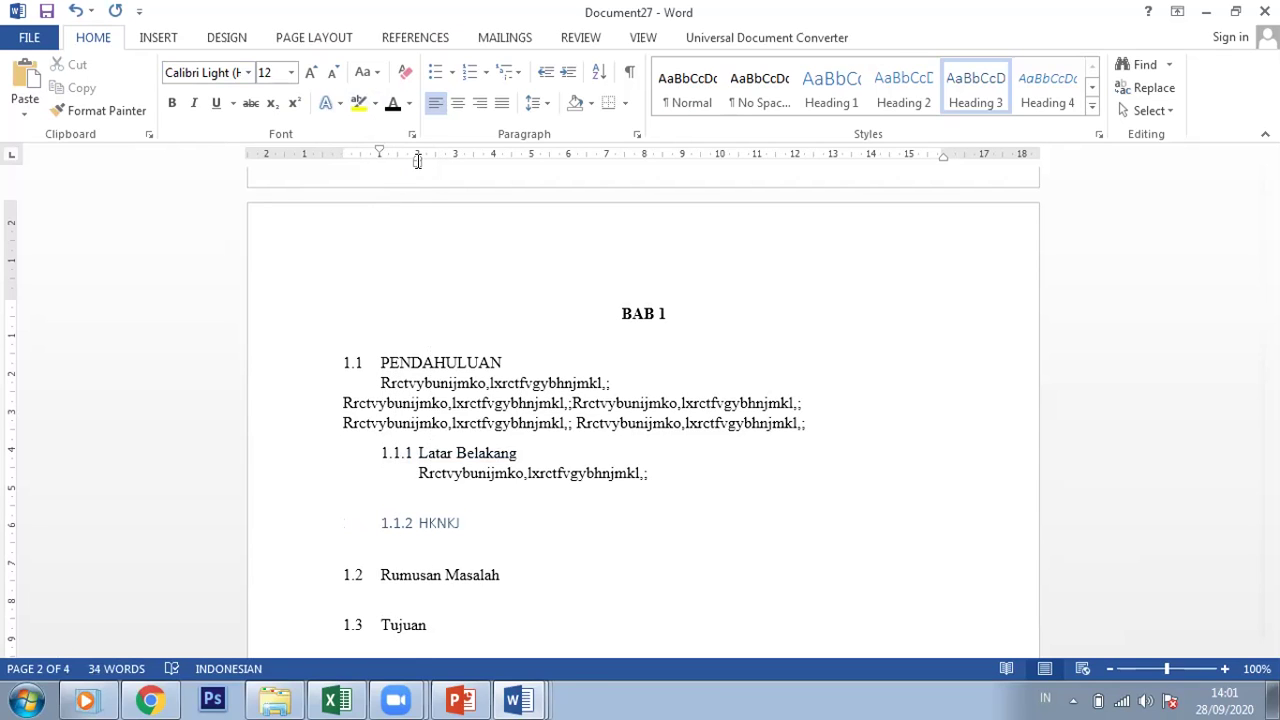
Format the 1.1.2 HKNKJ heading in black Times New Roman.
triple_click(417, 523)
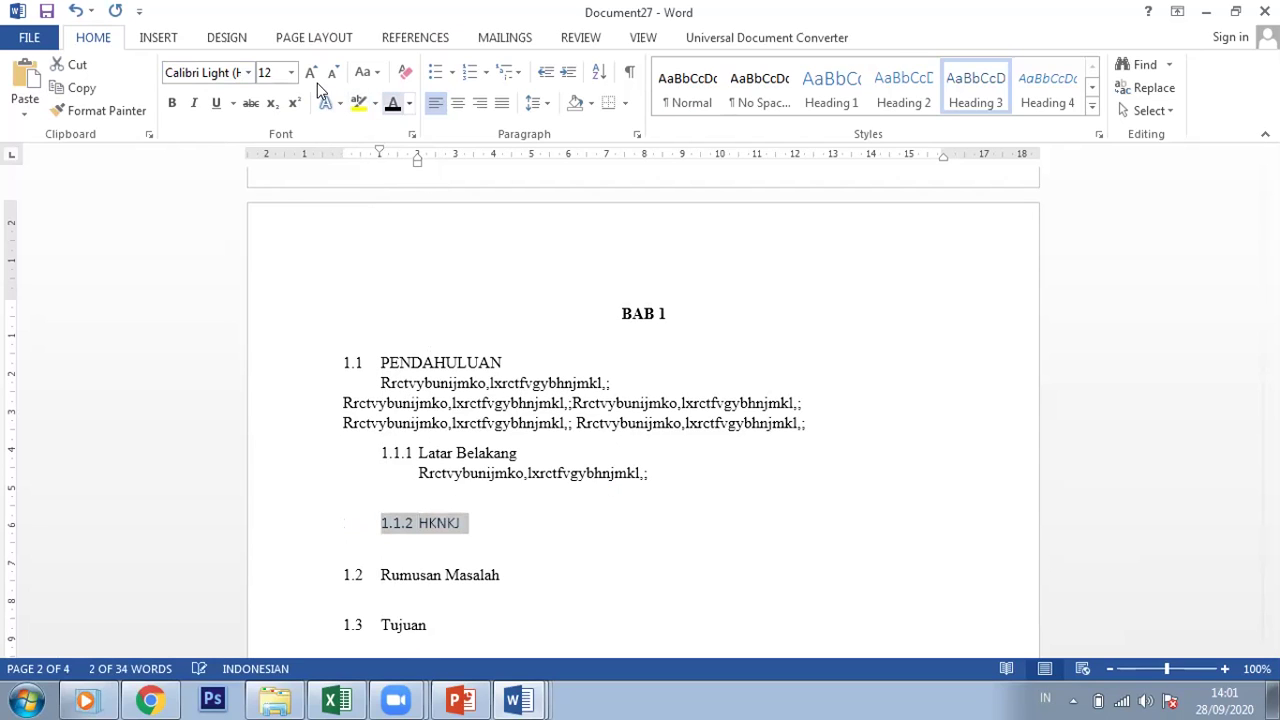
left_click(215, 72)
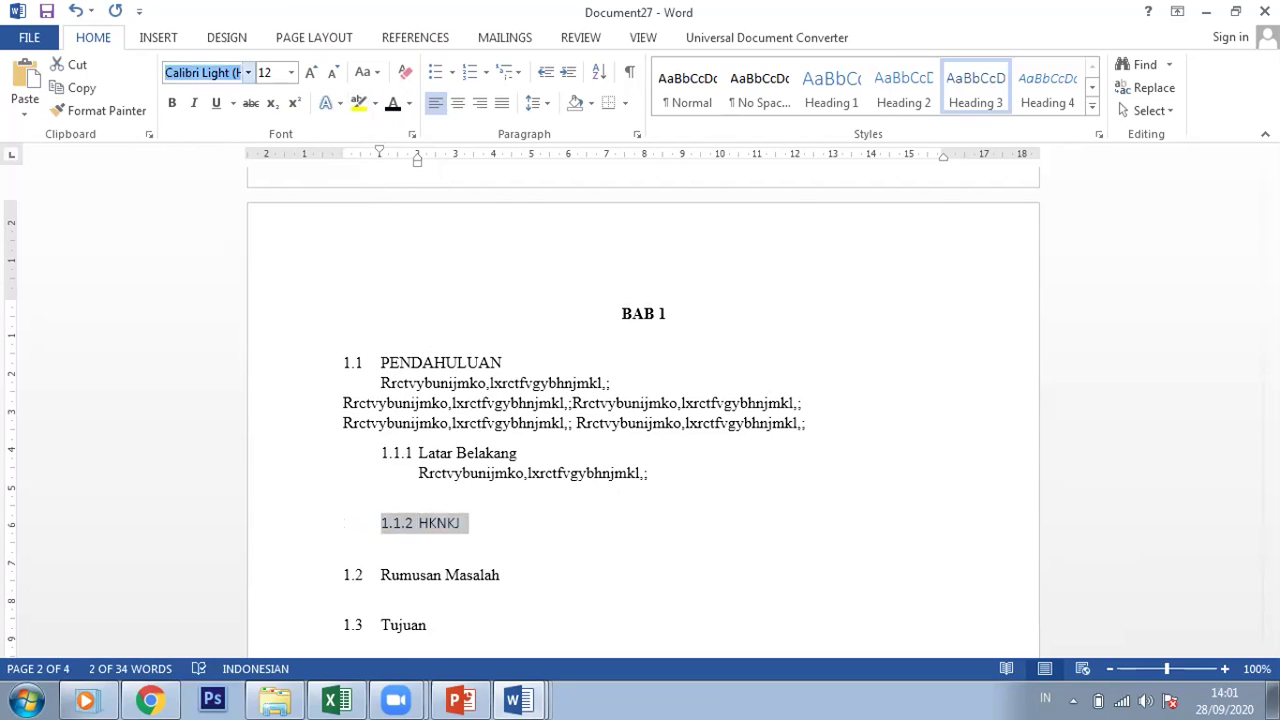
type("Times New Roman")
key("Return")
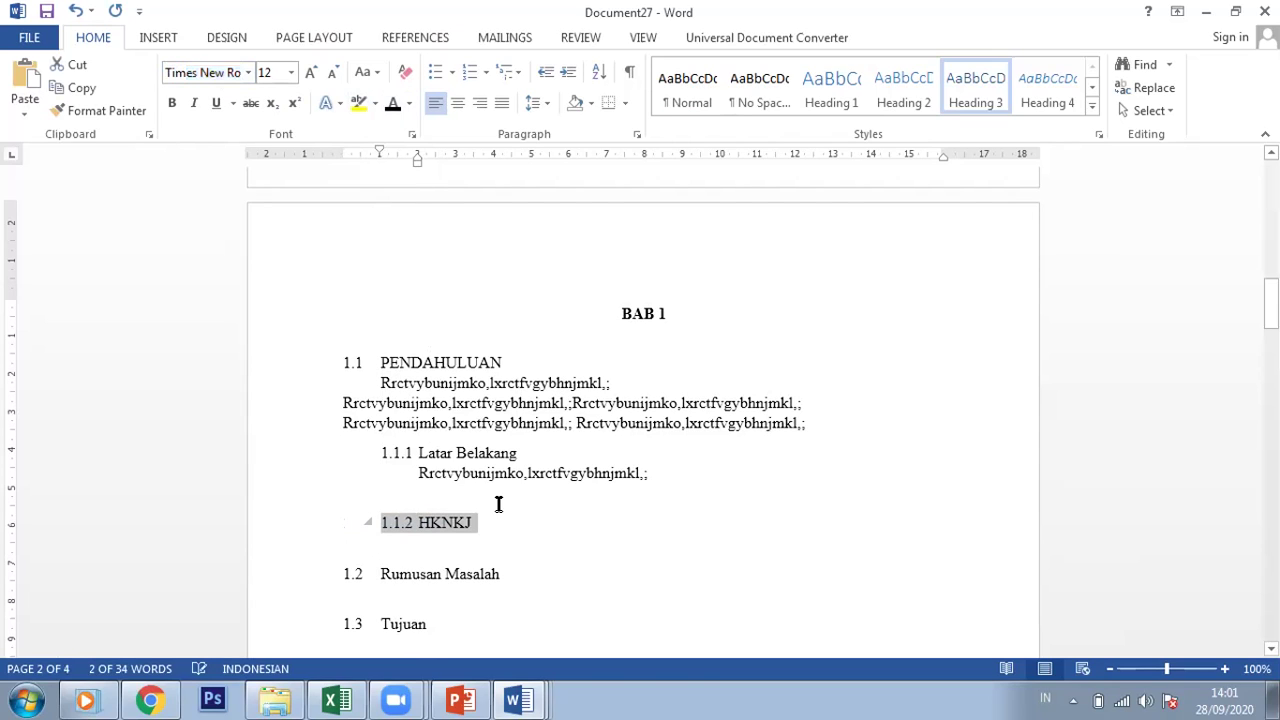
key("Up")
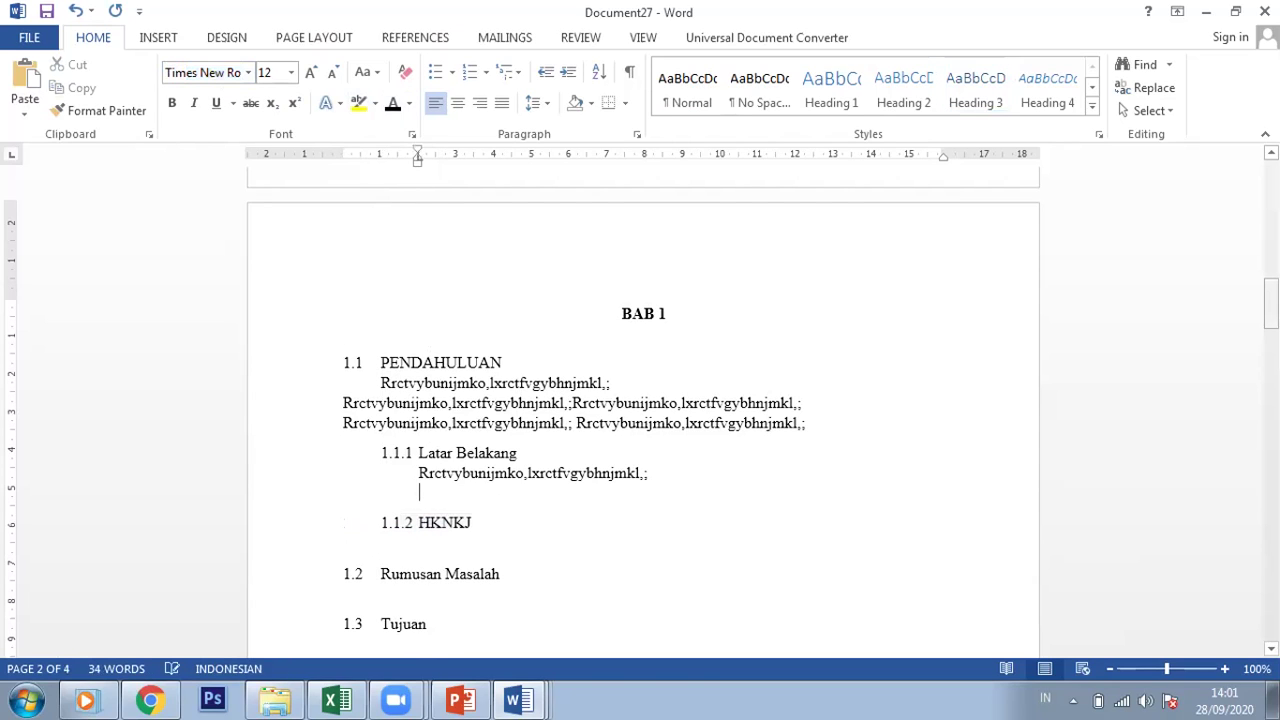
Update the entire table of contents under DAFTAR ISI so it includes the new subheadings.
scroll(643, 420, "down", 3)
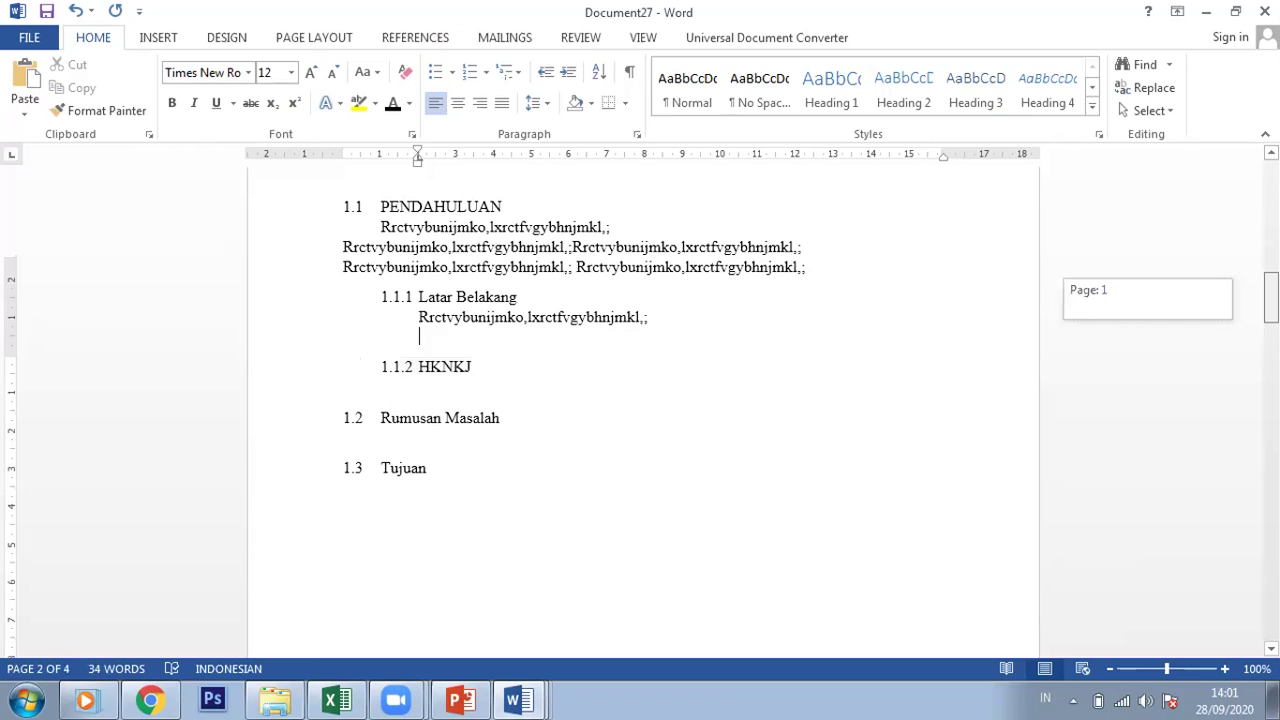
scroll(643, 400, "down", 4)
scroll(643, 400, "up", 10)
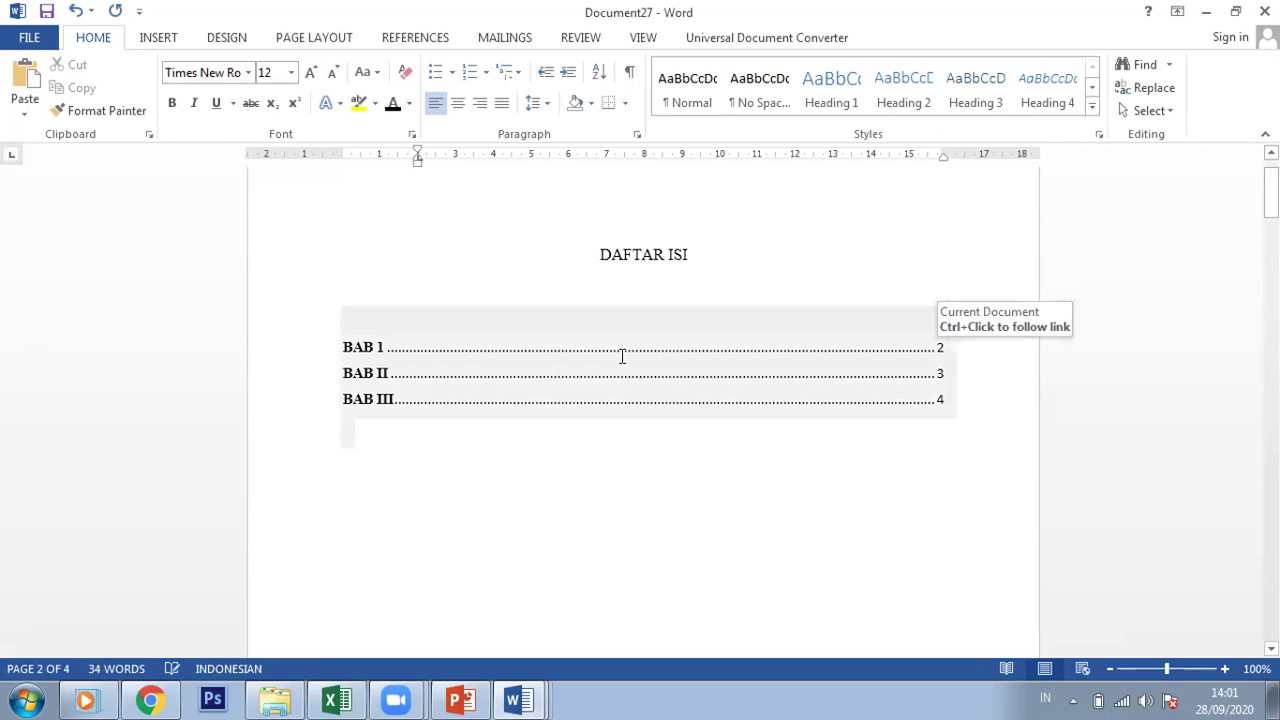
left_click(493, 315)
left_click(417, 292)
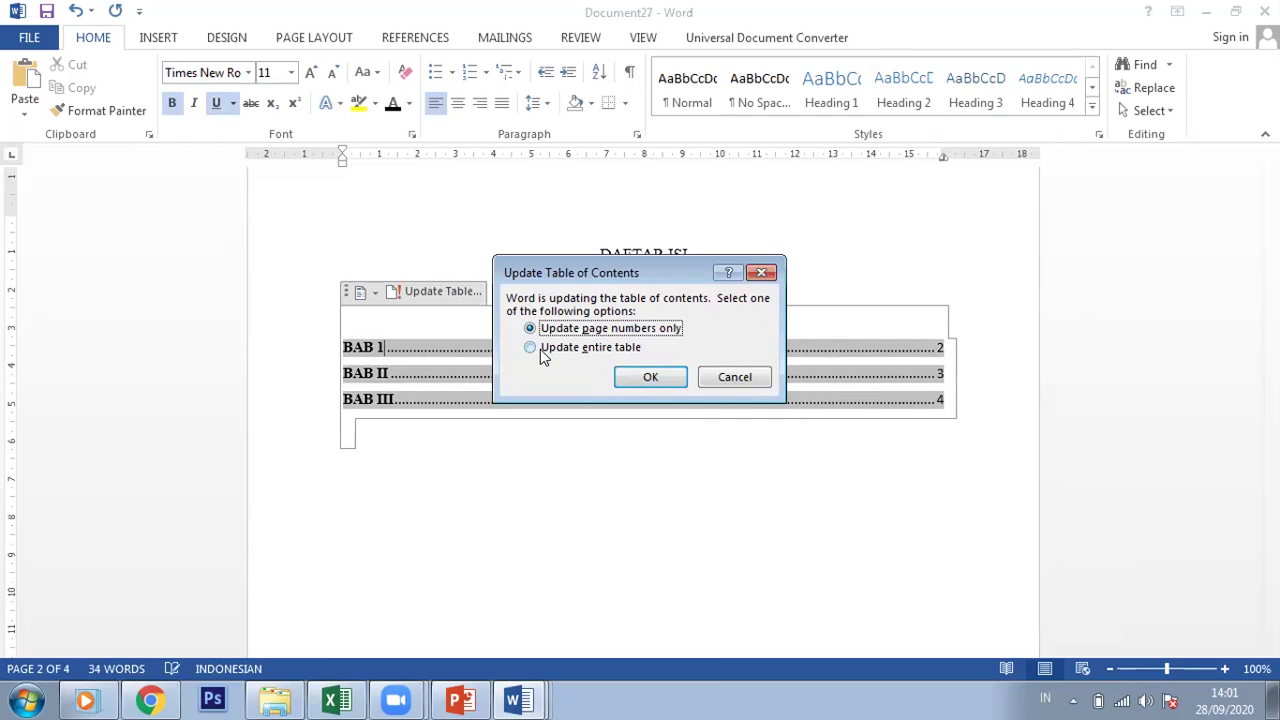
left_click(606, 353)
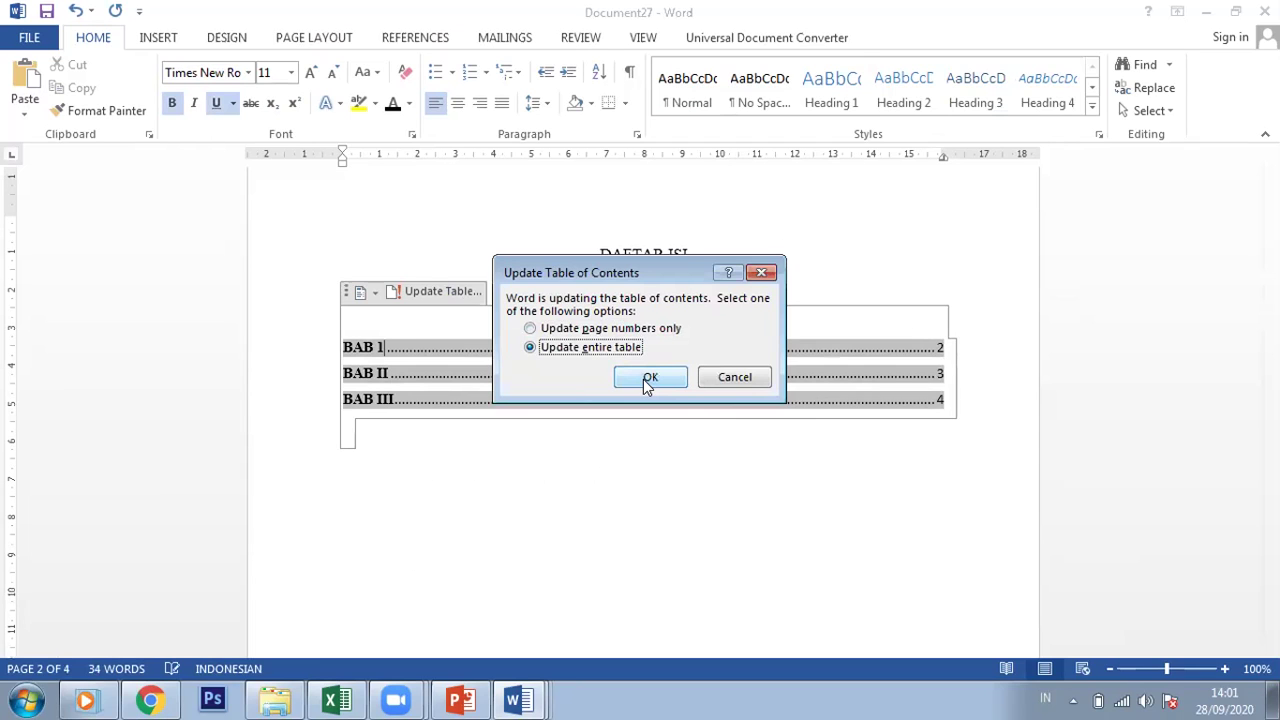
left_click(645, 382)
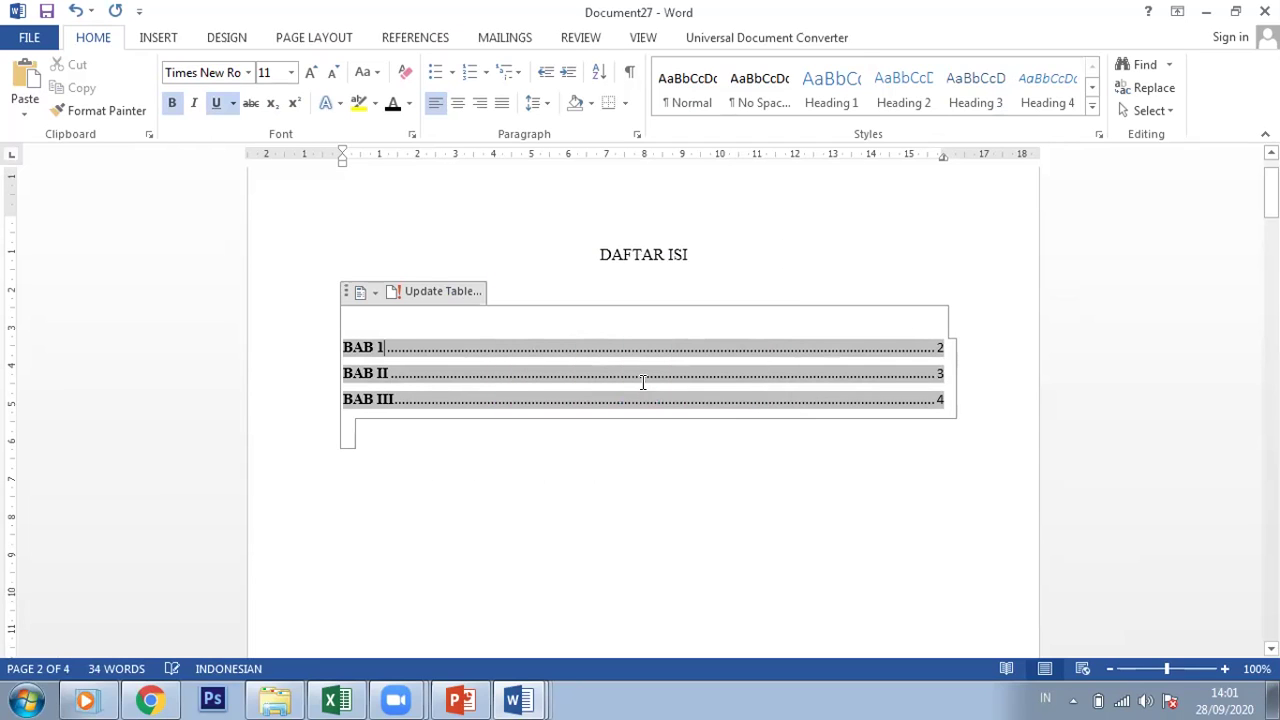
left_click(783, 572)
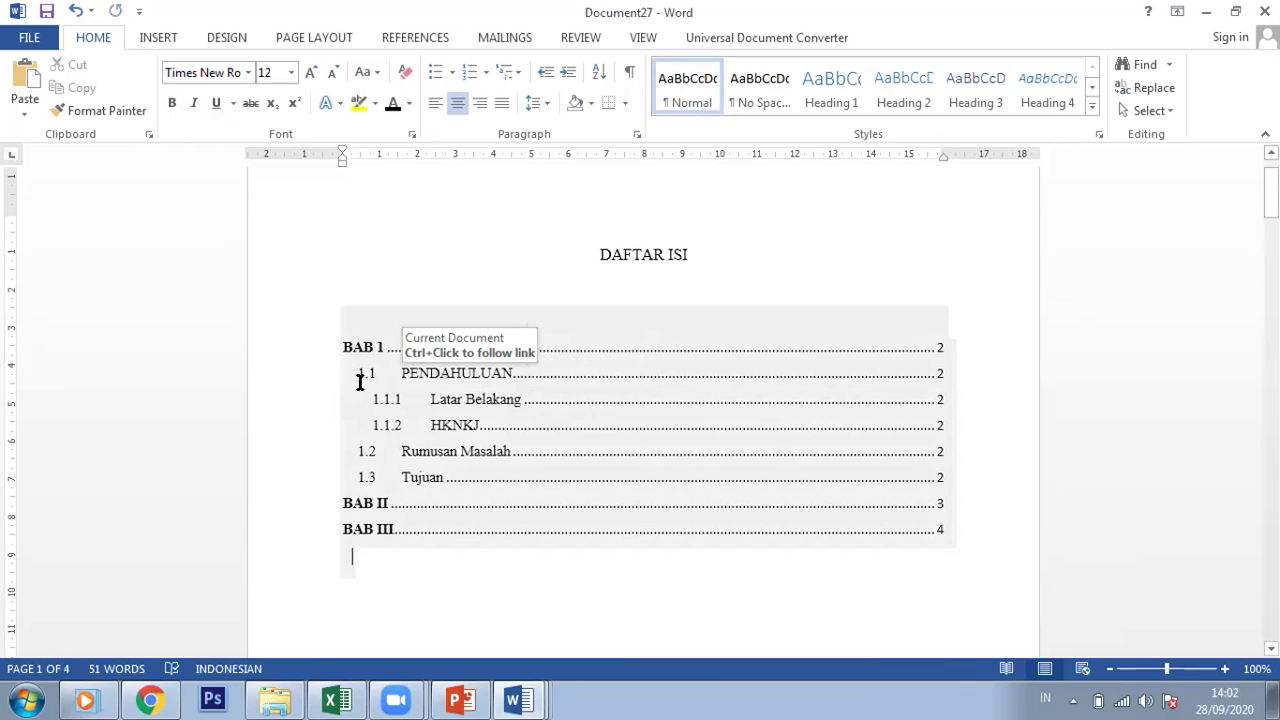
Increase the left indent of the second-level table of contents entries 1.1, 1.2 and 1.3 to about 0.75 cm.
left_click(352, 372)
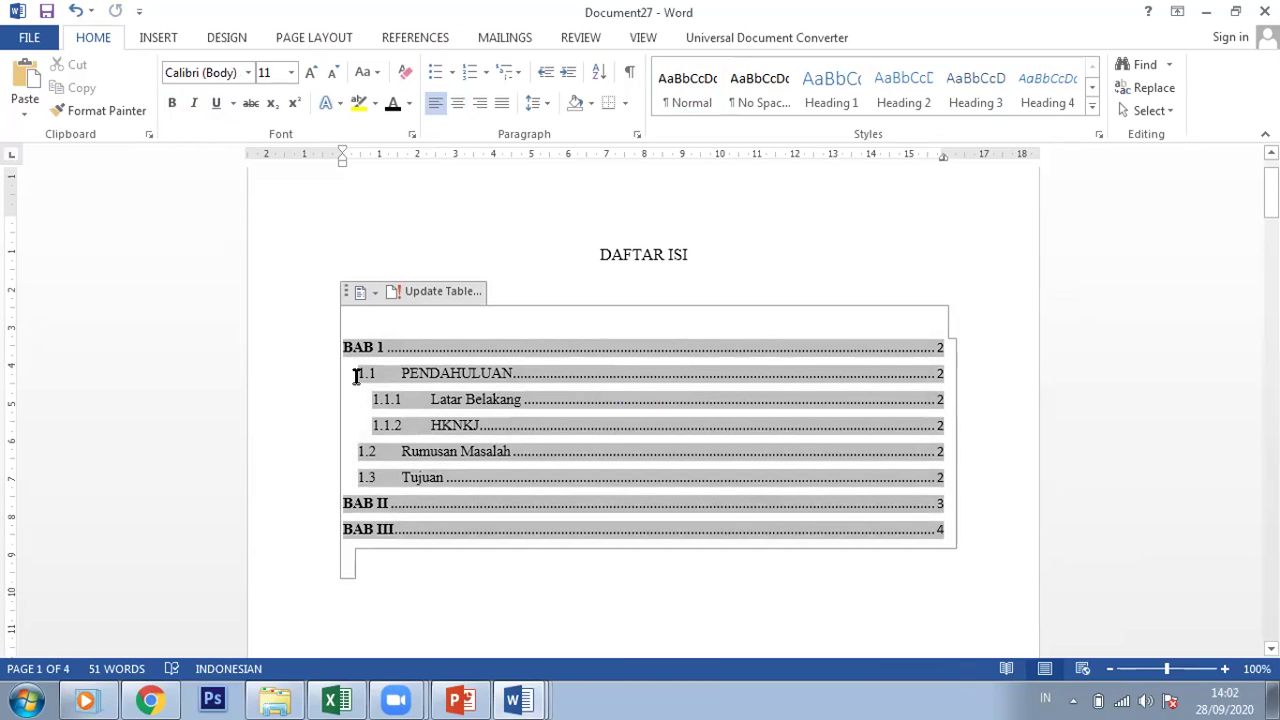
left_click(355, 375)
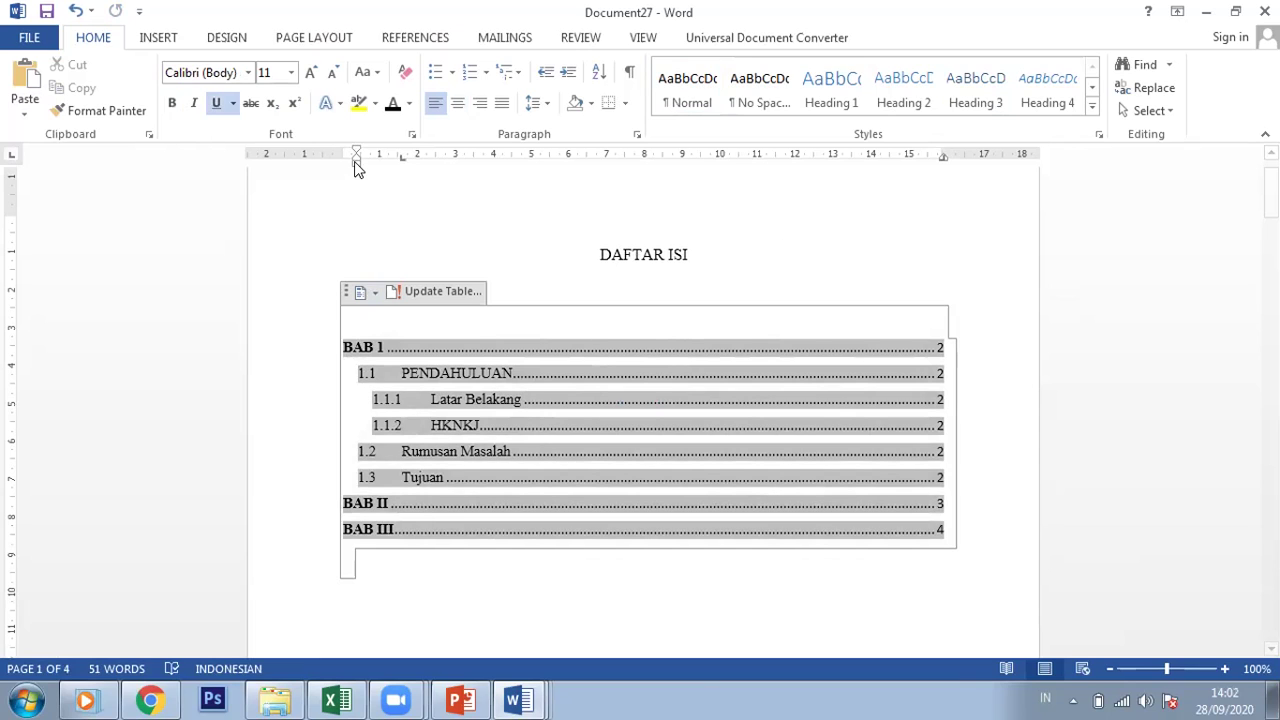
left_click_drag(356, 161, 372, 165)
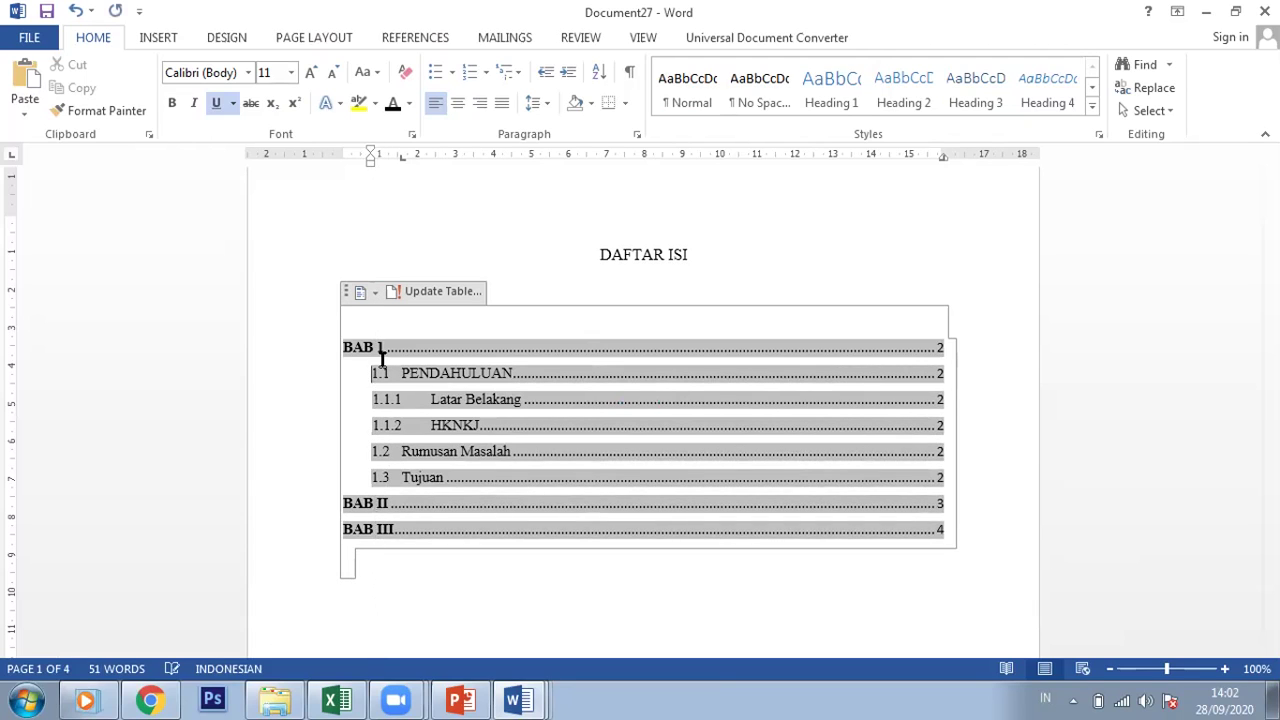
Increase the left indent of the third-level table of contents entries 1.1.1 and 1.1.2 to about 1.5 cm.
left_click(476, 428, "shift")
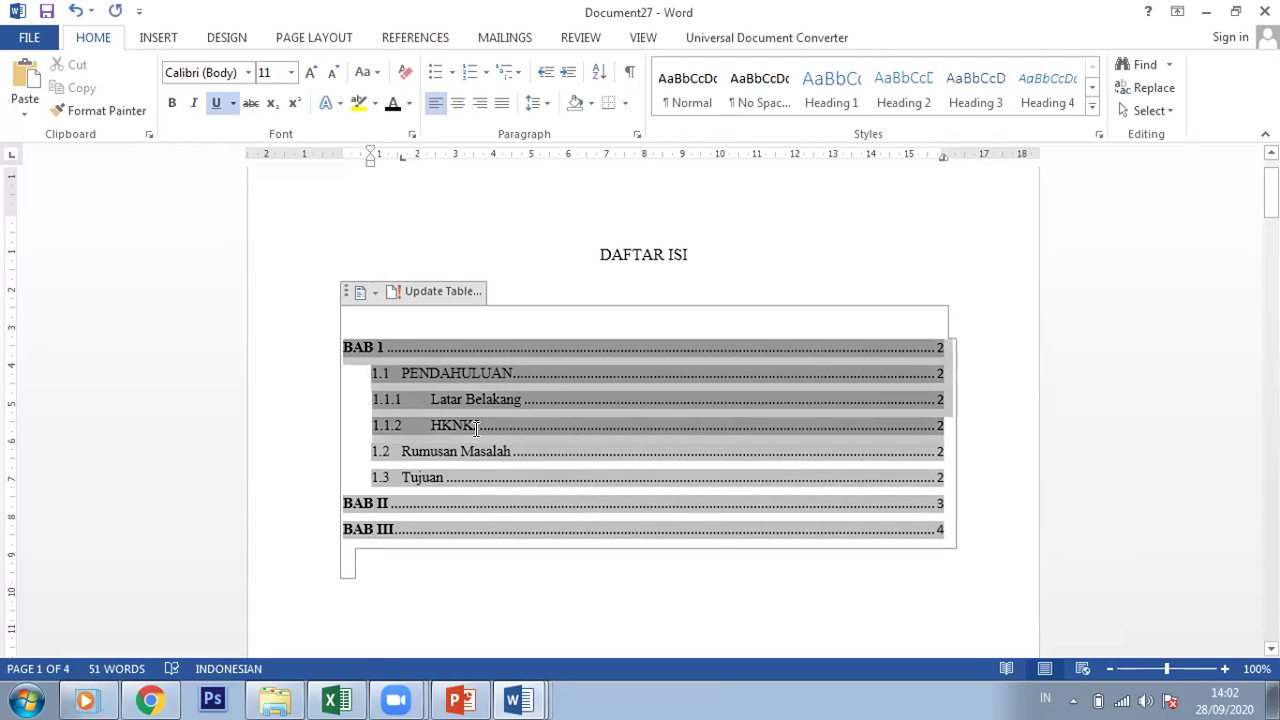
left_click(938, 428)
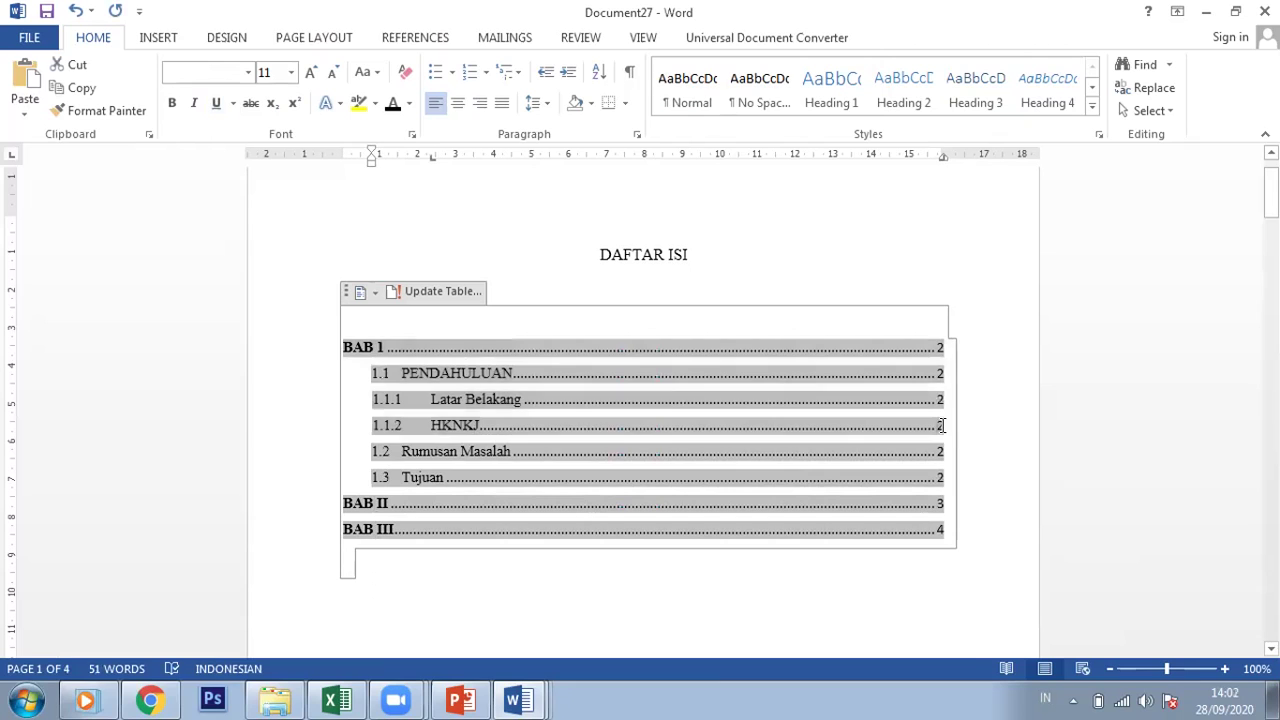
left_click(596, 390, "shift")
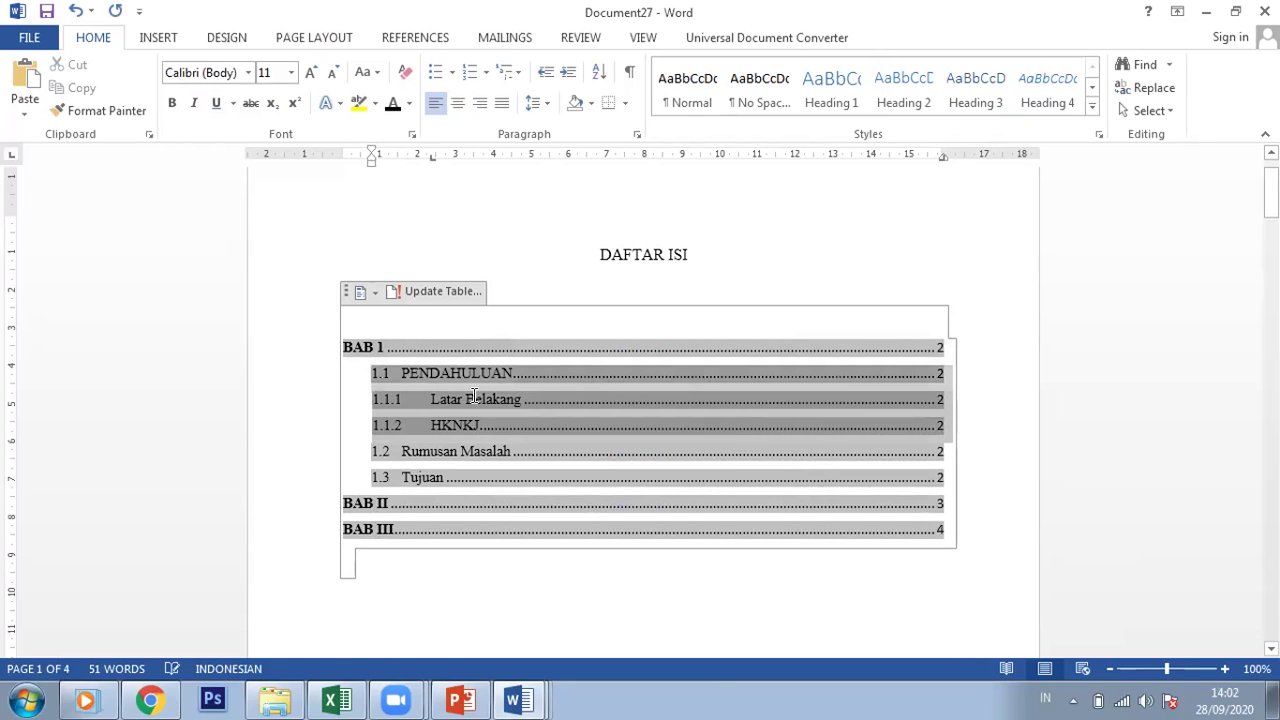
left_click(375, 400, "shift")
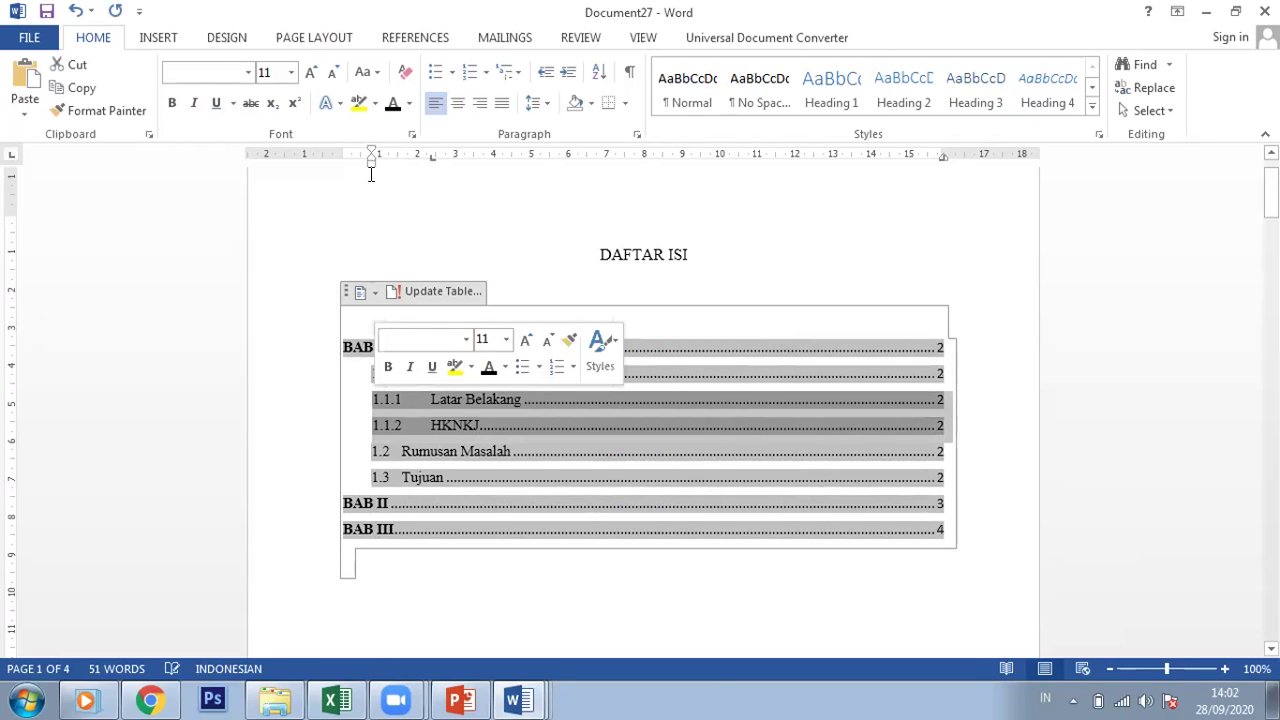
left_click_drag(381, 163, 400, 168)
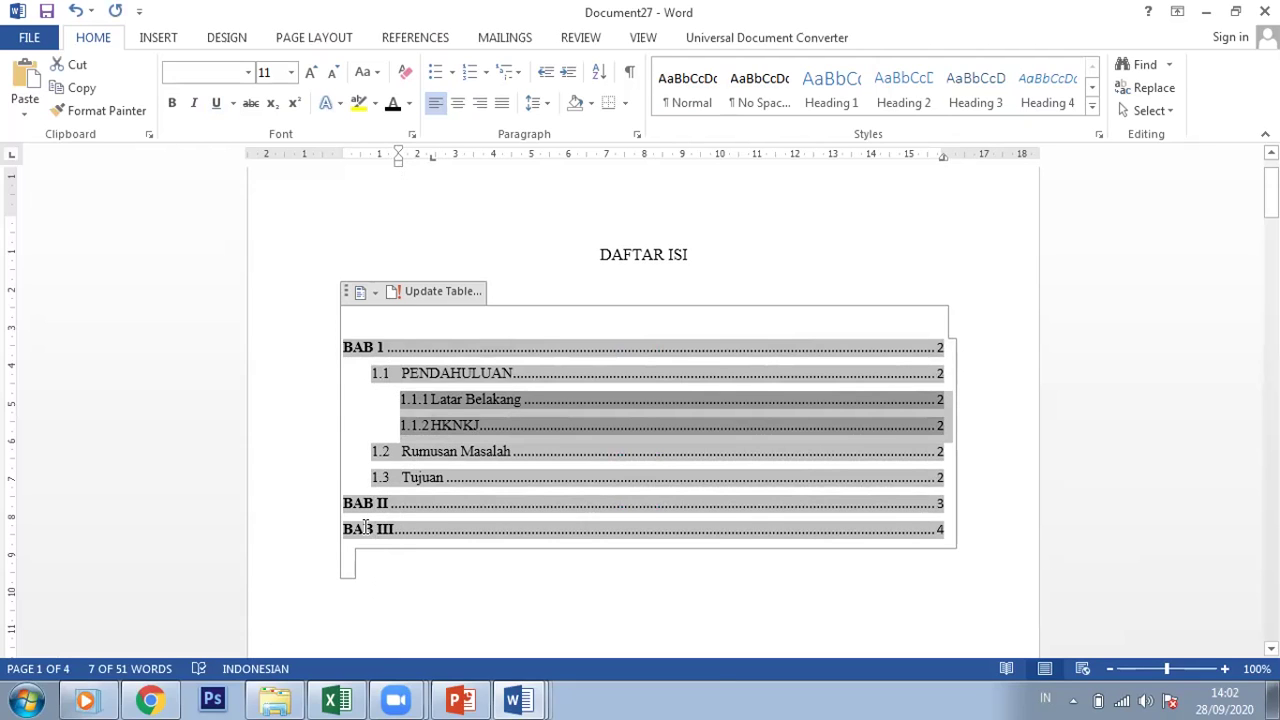
Set the font of all table of contents entries, from BAB 1 to BAB III, to Times New Roman.
left_click_drag(945, 530, 387, 346)
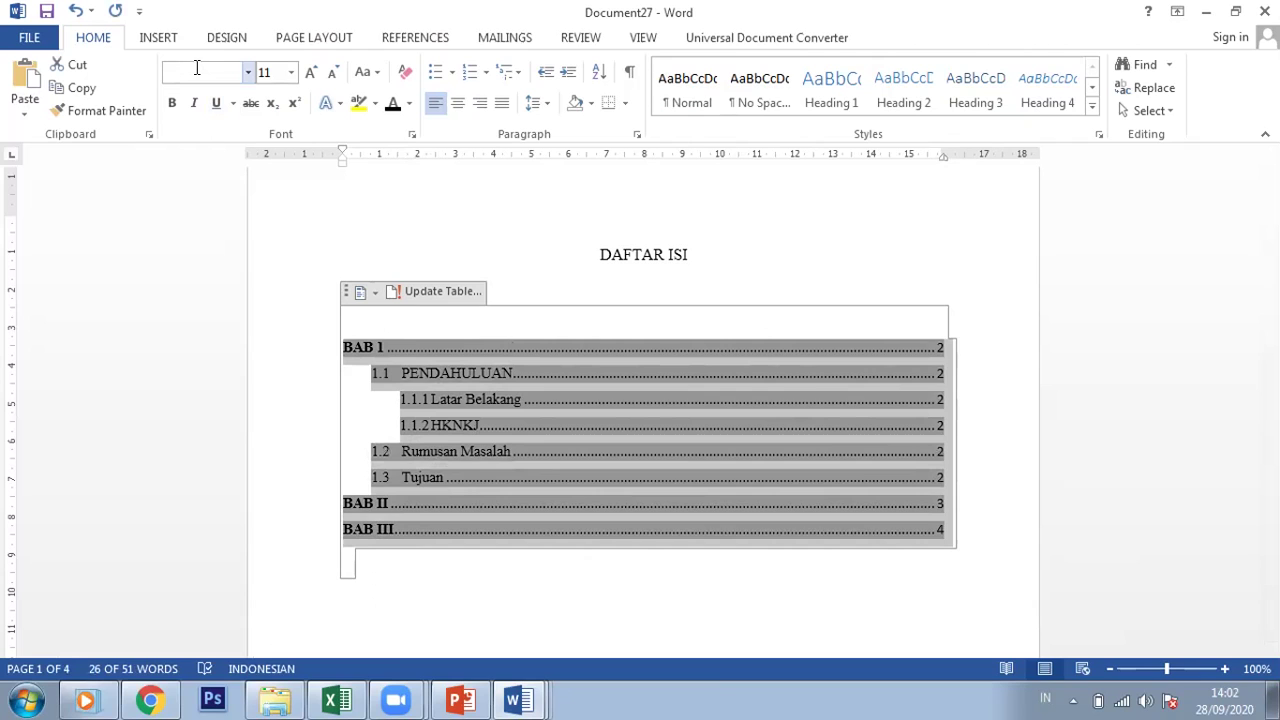
left_click(197, 67)
type("Times New Ro")
key("Return")
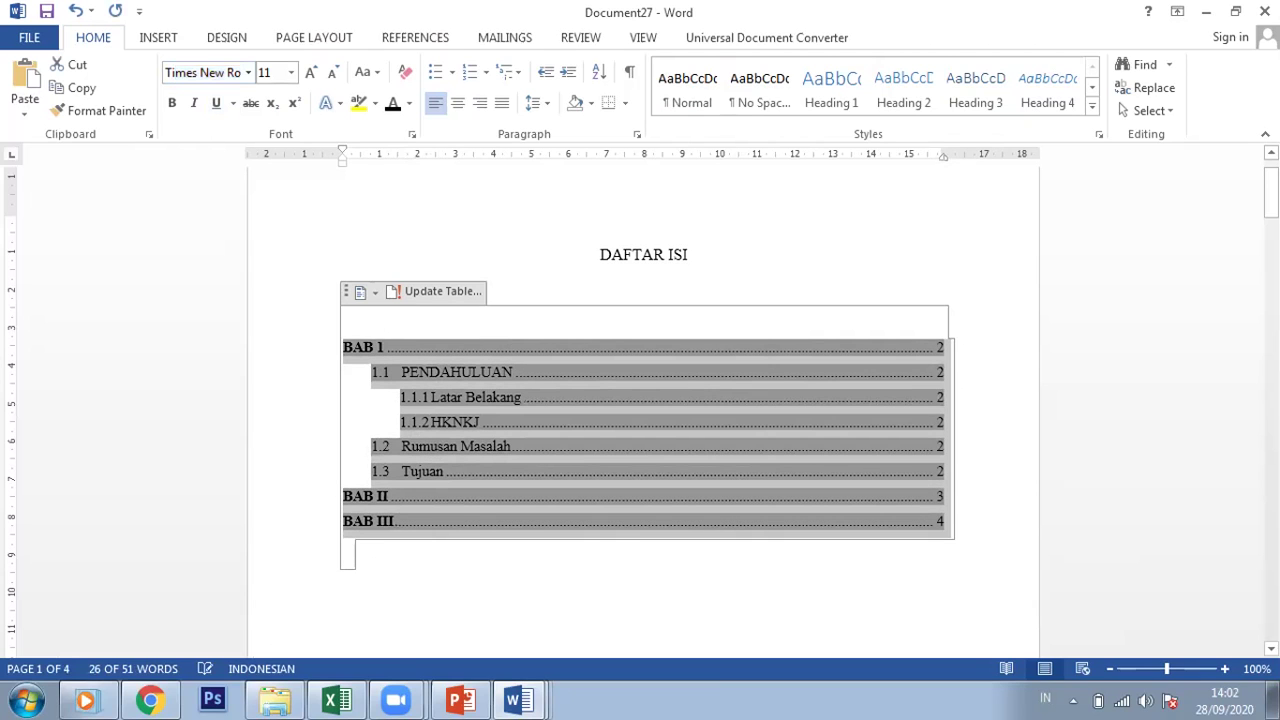
Try font size 12 on all table of contents entries and restore size 11.
left_click(290, 72)
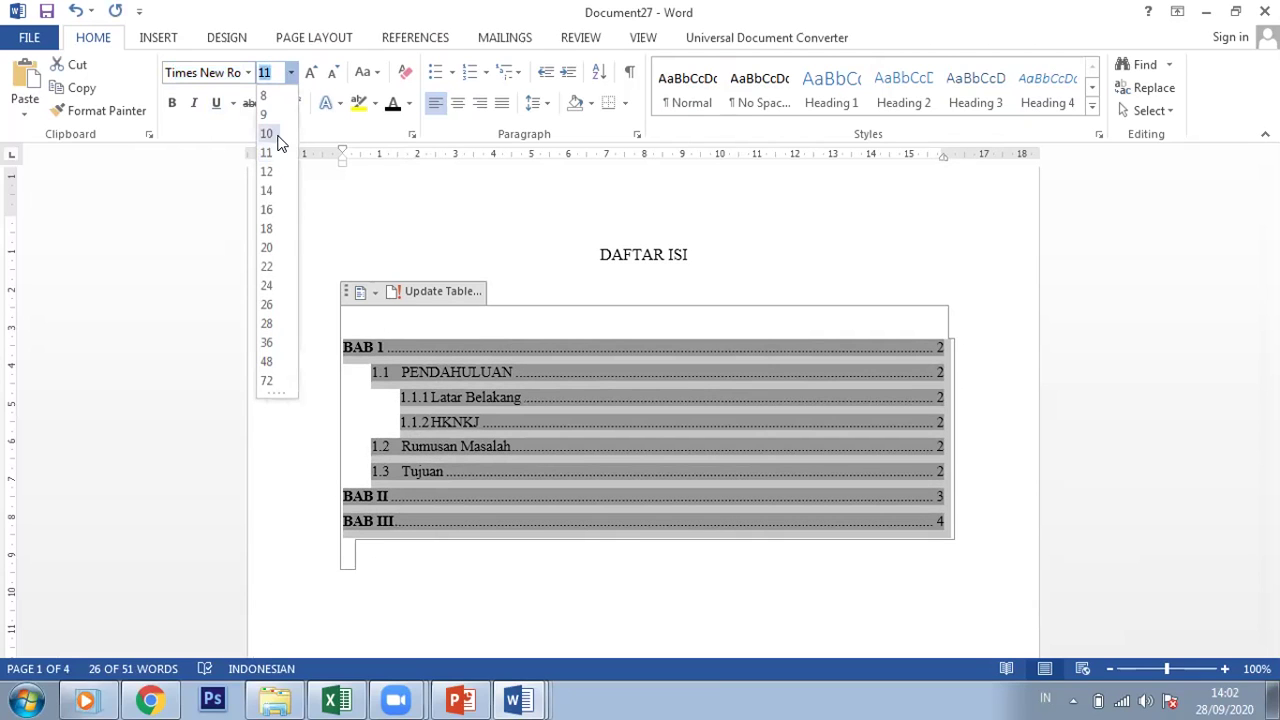
left_click(270, 170)
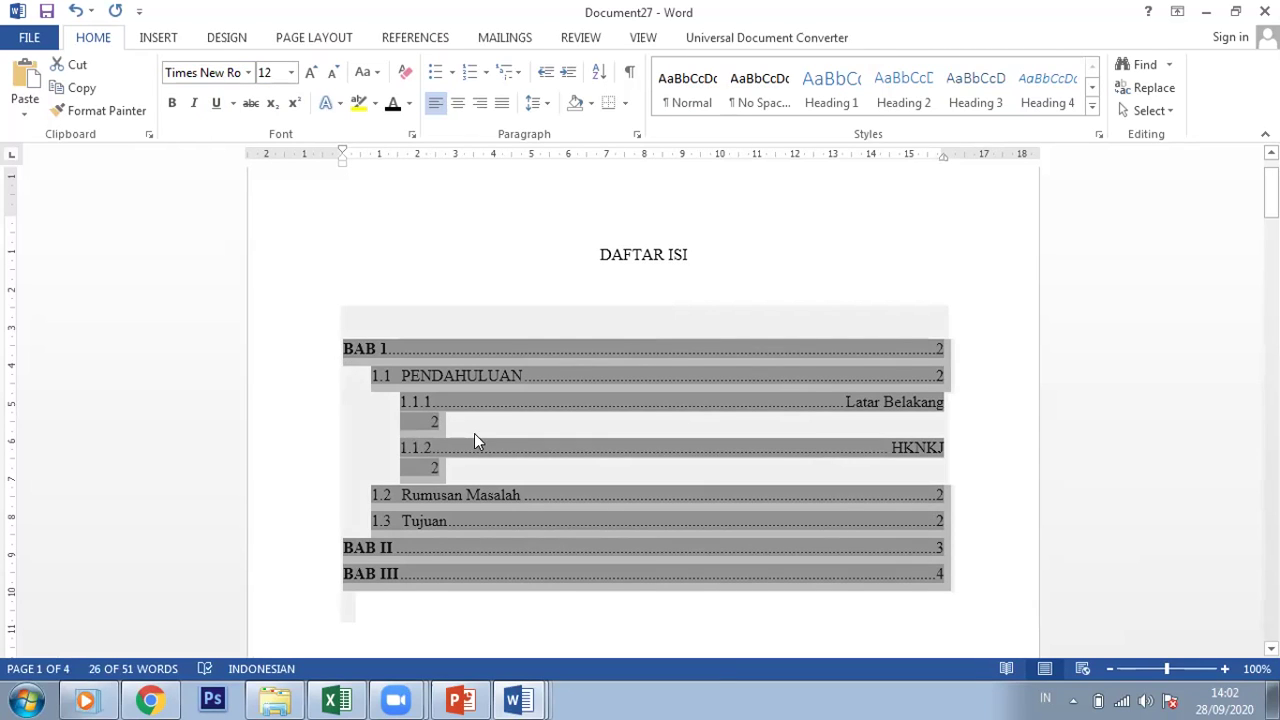
left_click(292, 73)
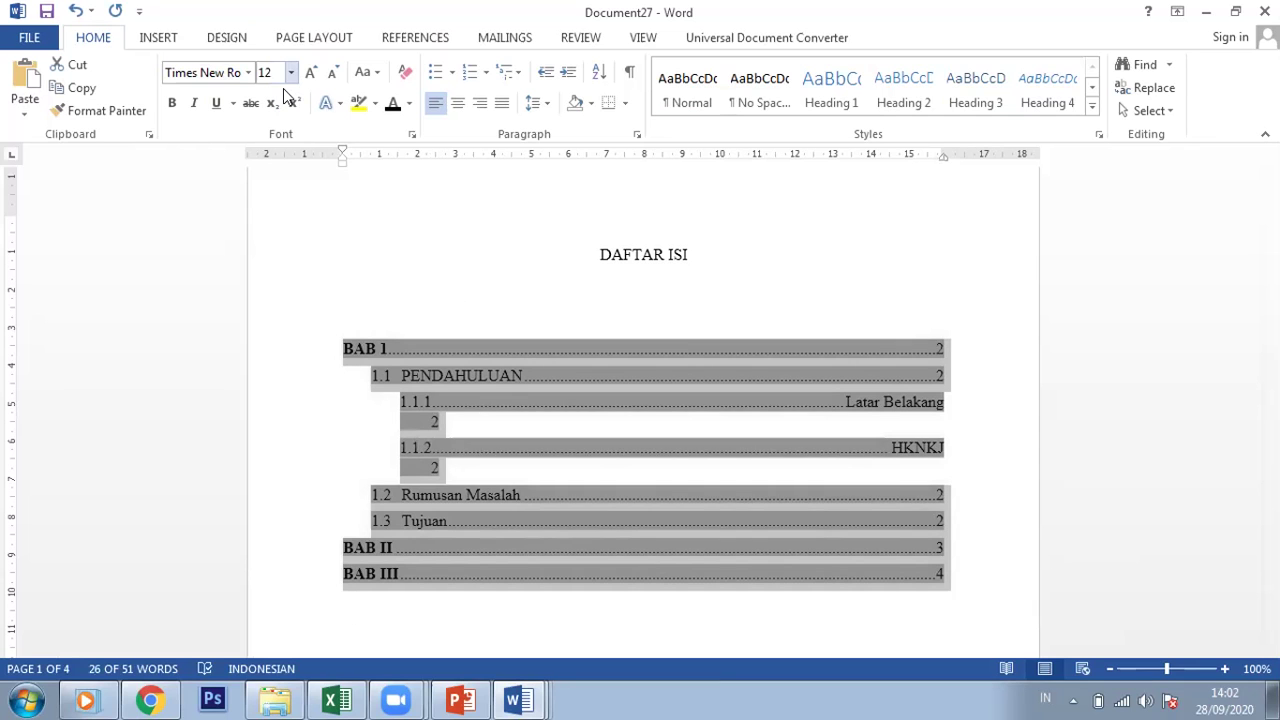
left_click(270, 152)
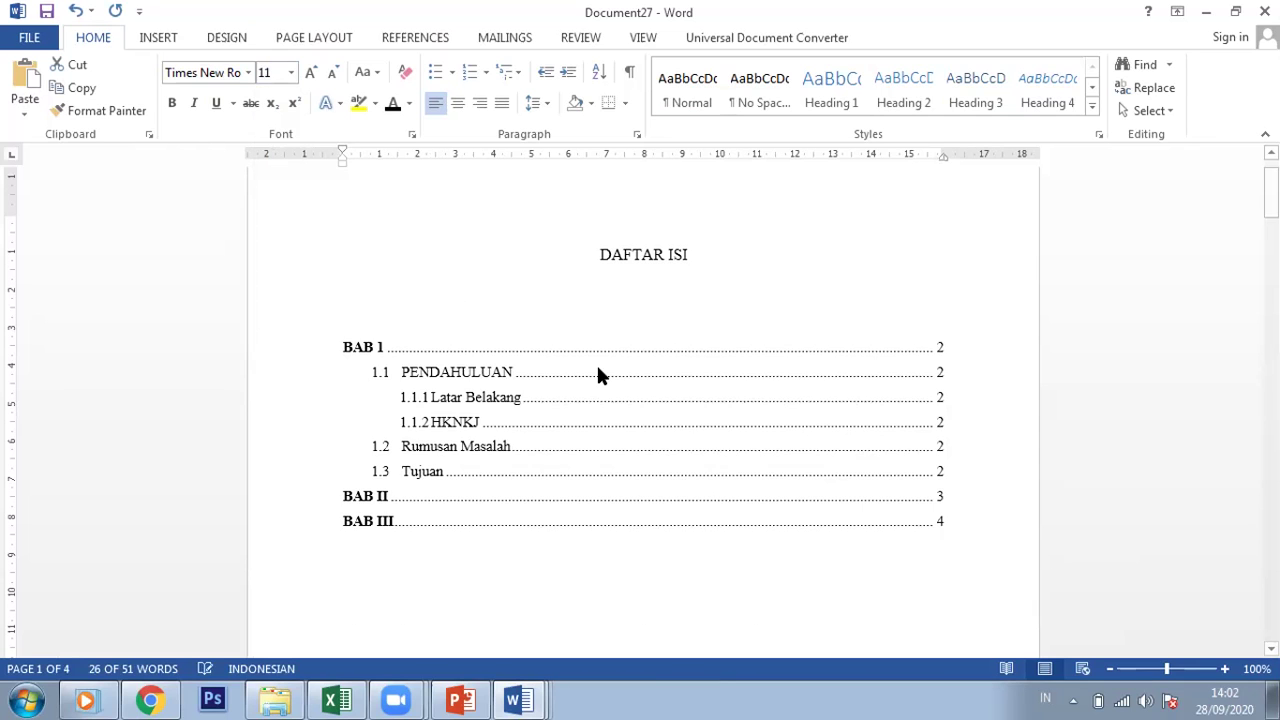
left_click(622, 408)
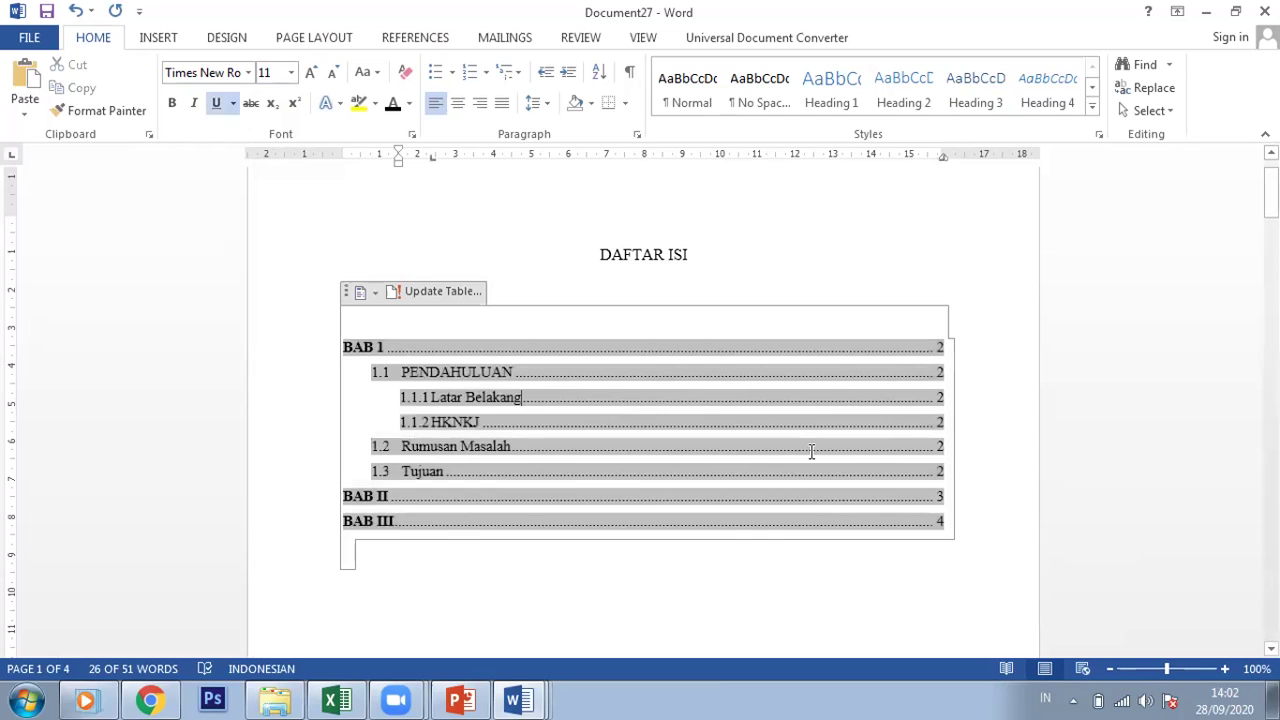
left_click(969, 576)
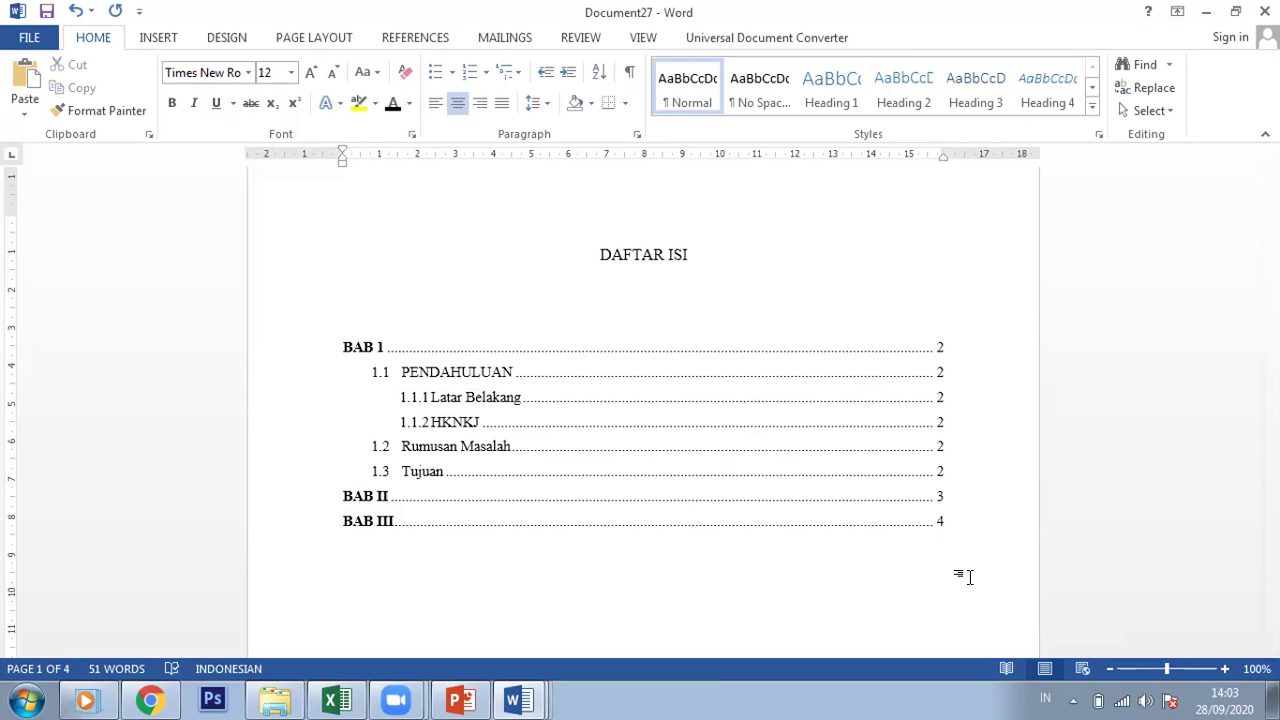
Insert a Clustered Column chart on a new line below the BAB II heading.
left_click_drag(1270, 190, 1270, 412)
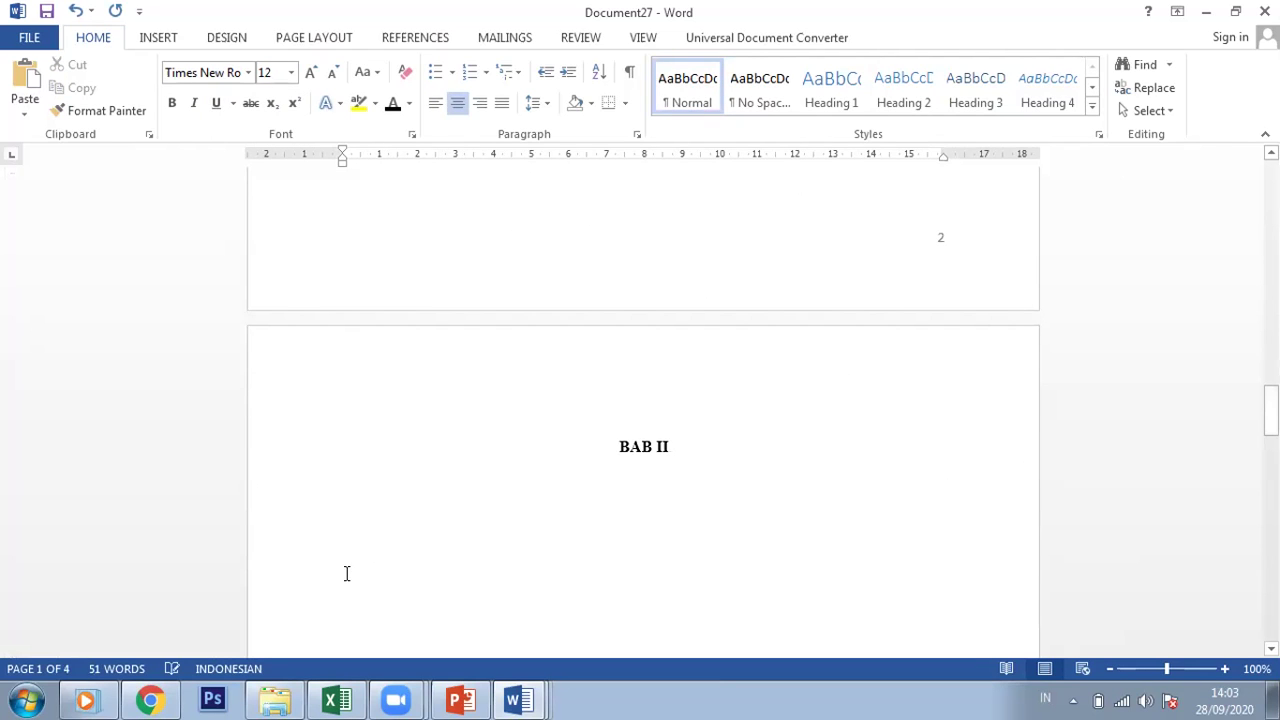
left_click(386, 540)
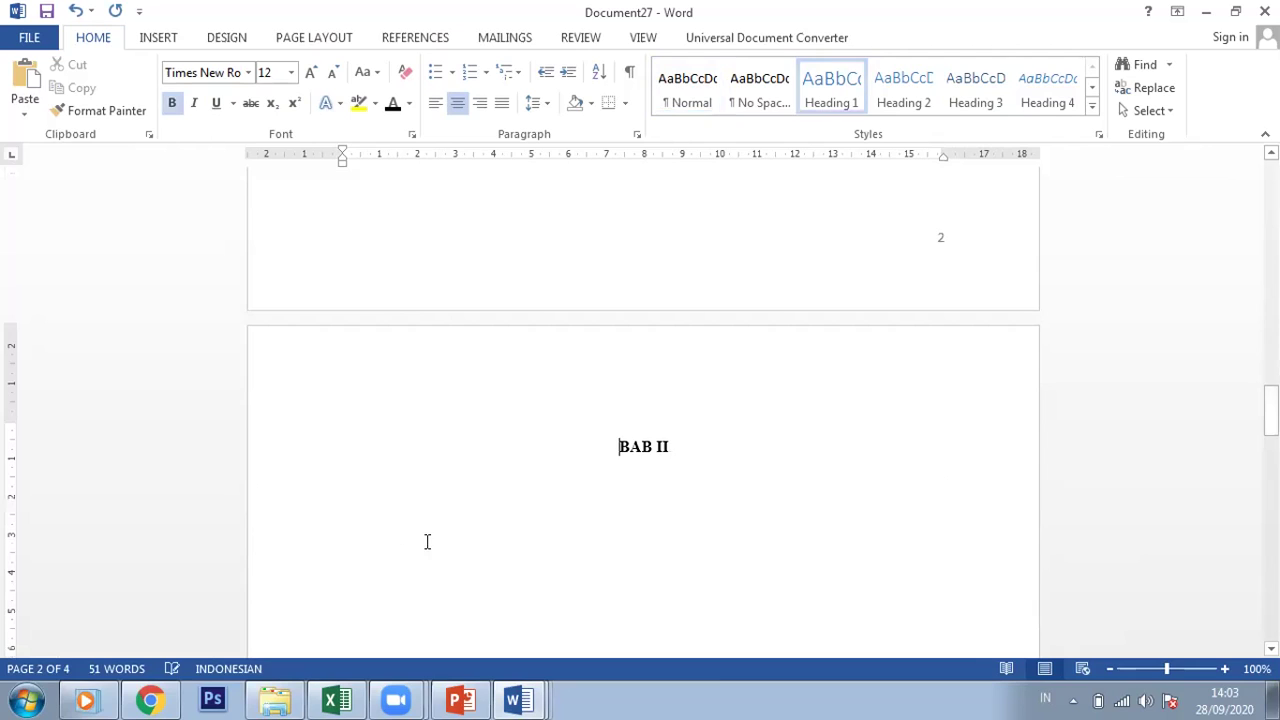
left_click(734, 450)
key("Return")
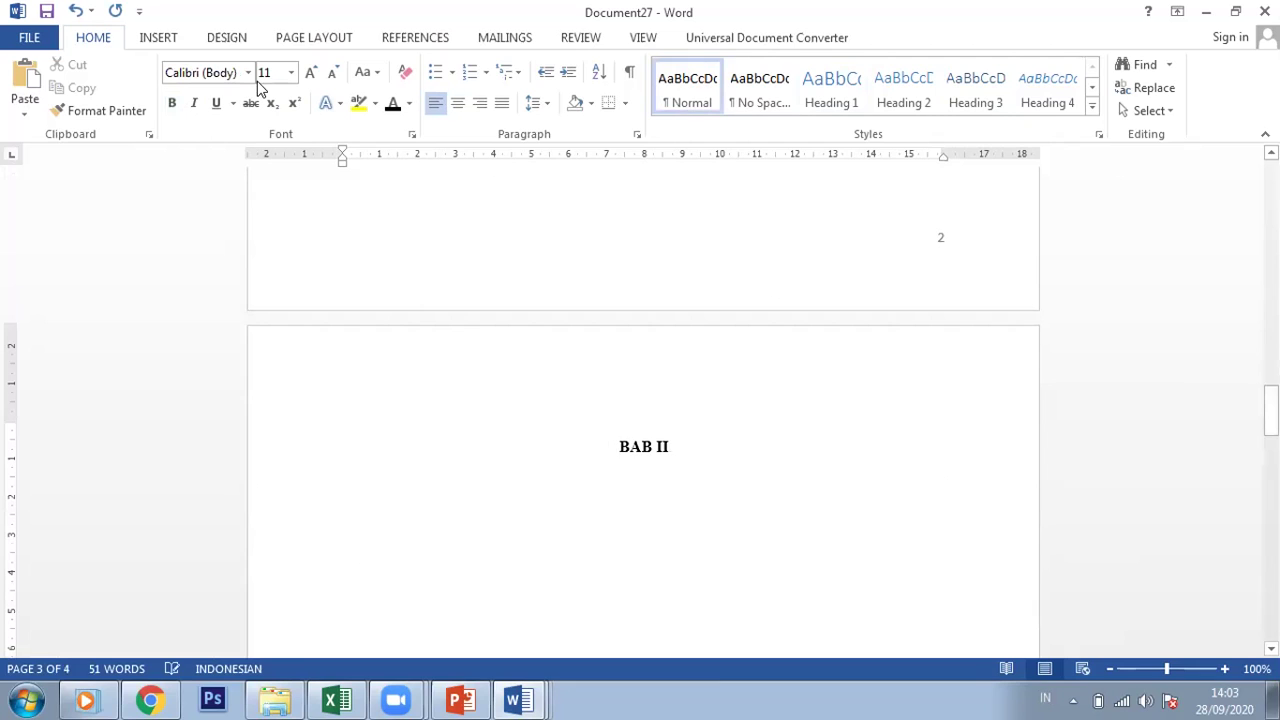
left_click(158, 38)
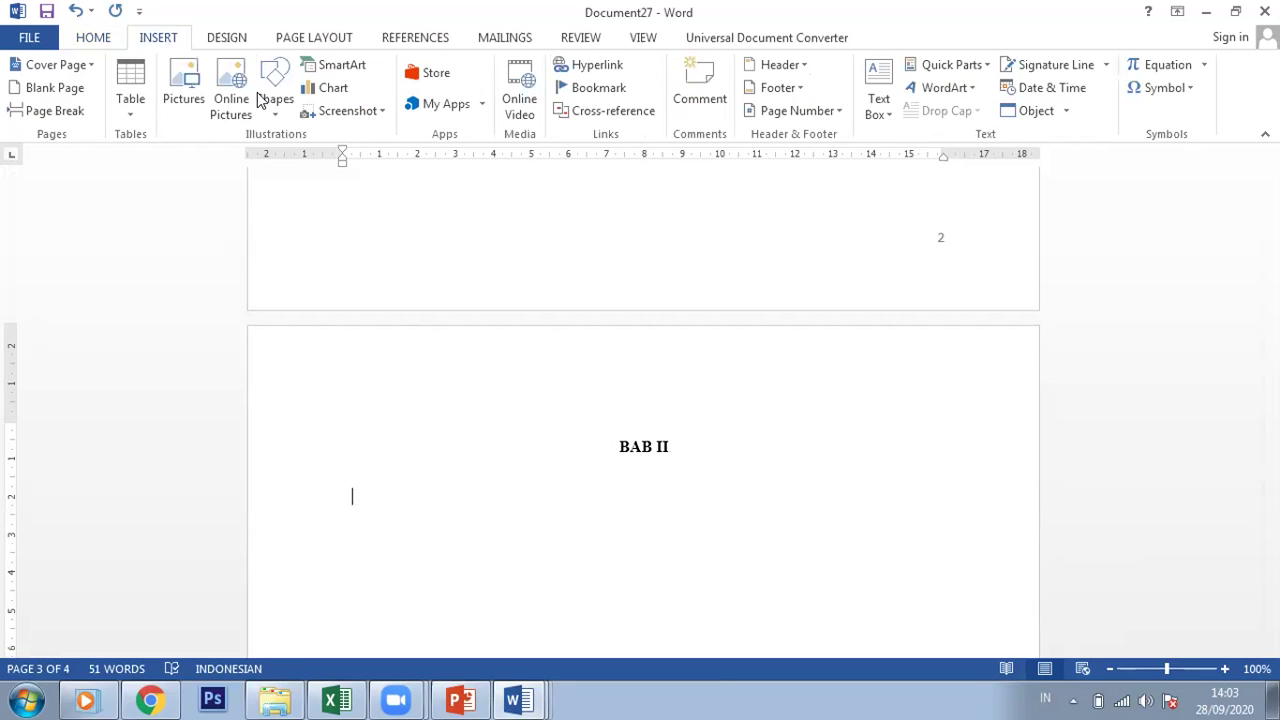
left_click(333, 88)
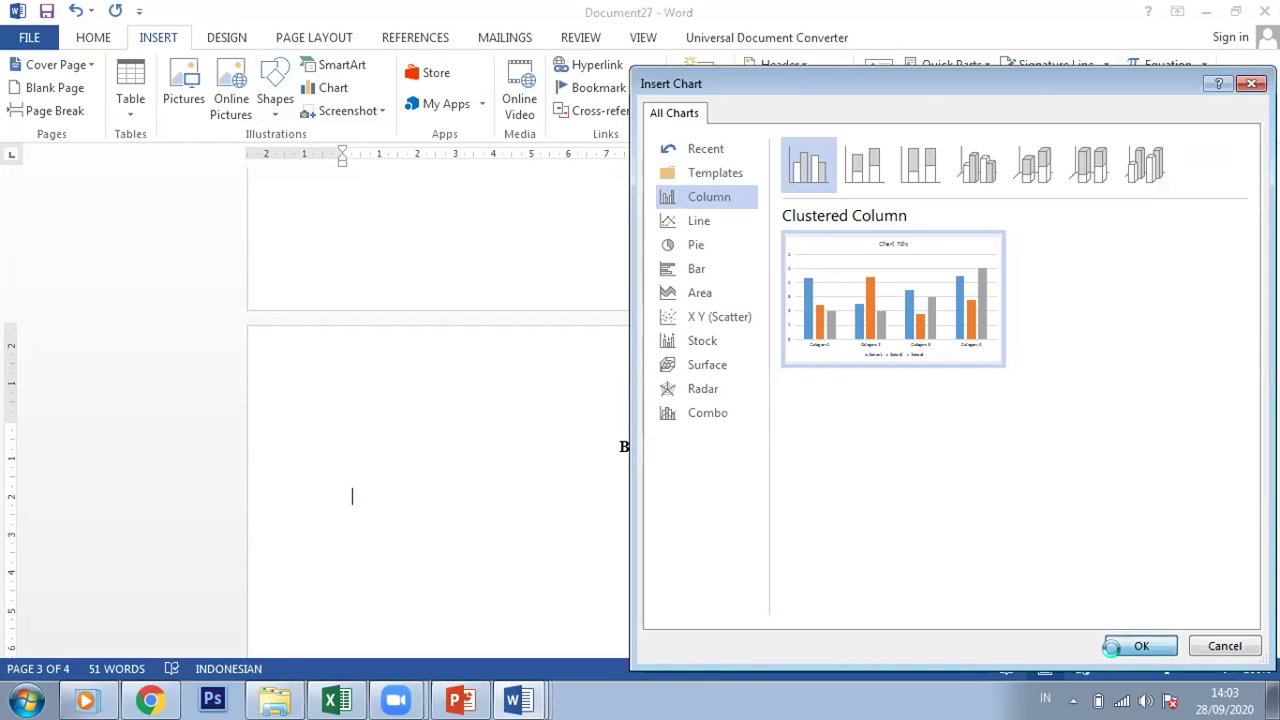
left_click(1116, 647)
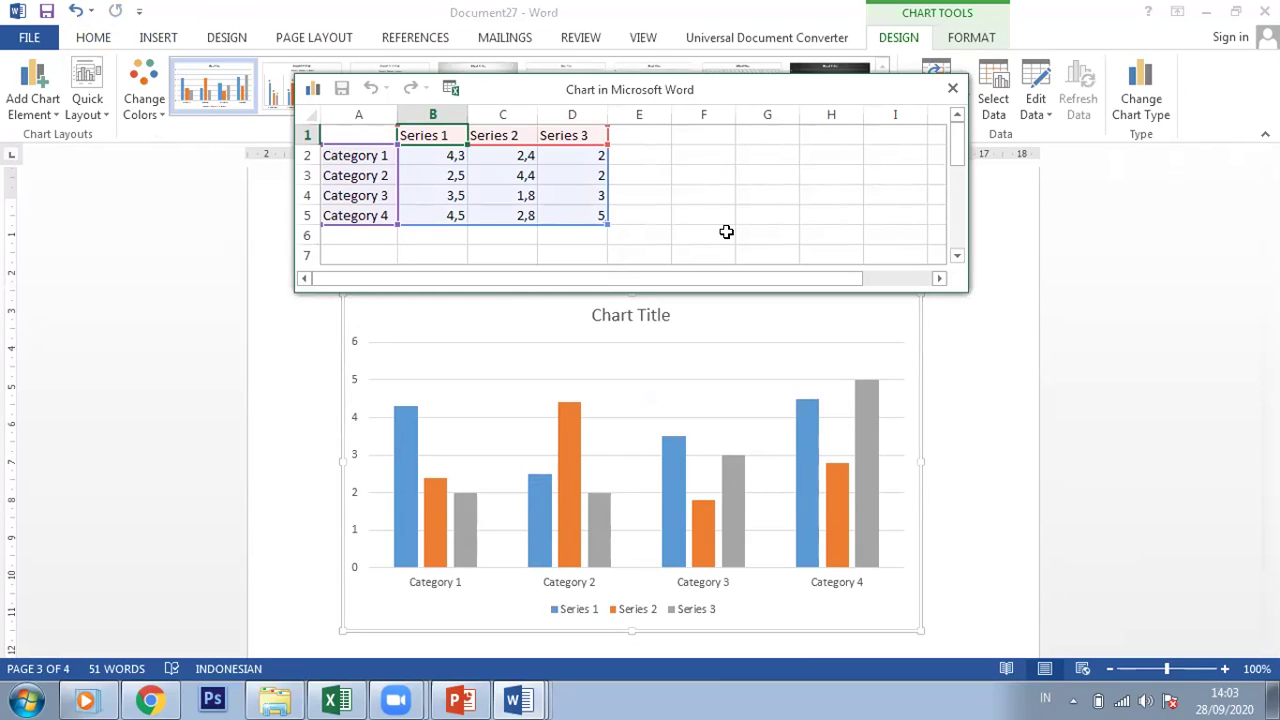
Replace the four category labels in cells A2 to A5 of the chart data with people's first names.
left_click_drag(957, 91, 887, 63)
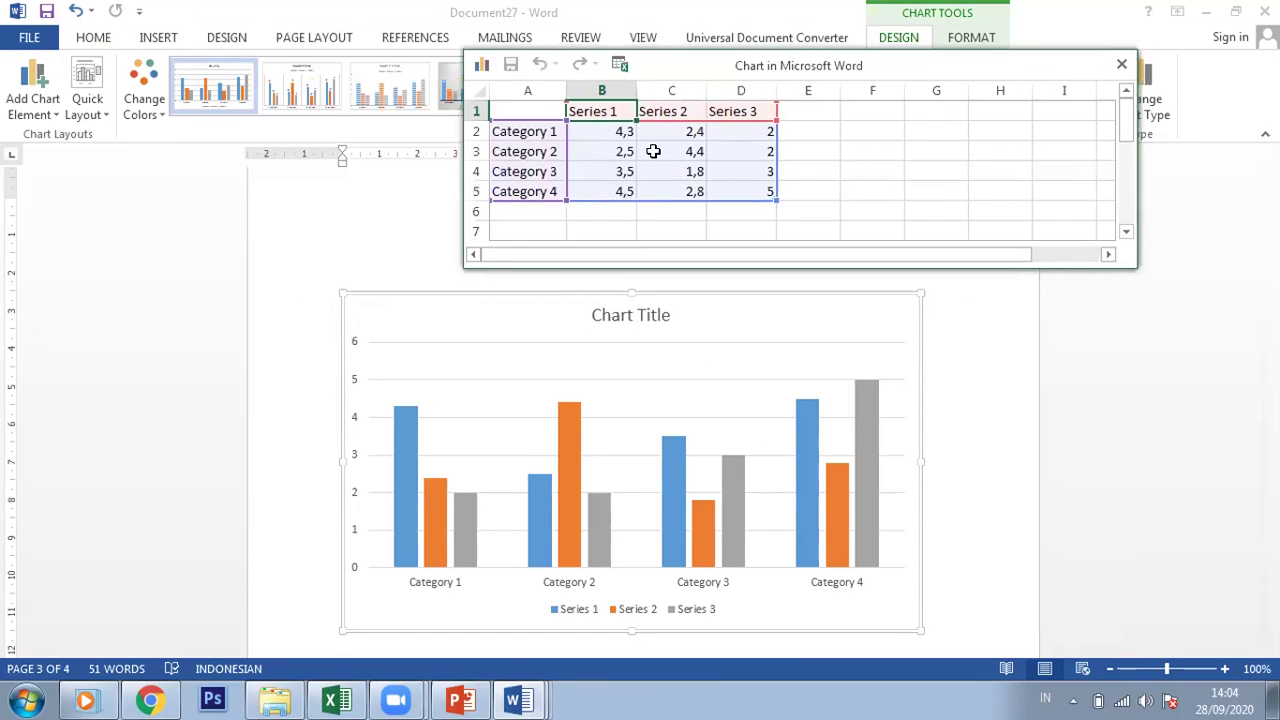
left_click(543, 131)
type("Angga")
left_click(529, 152)
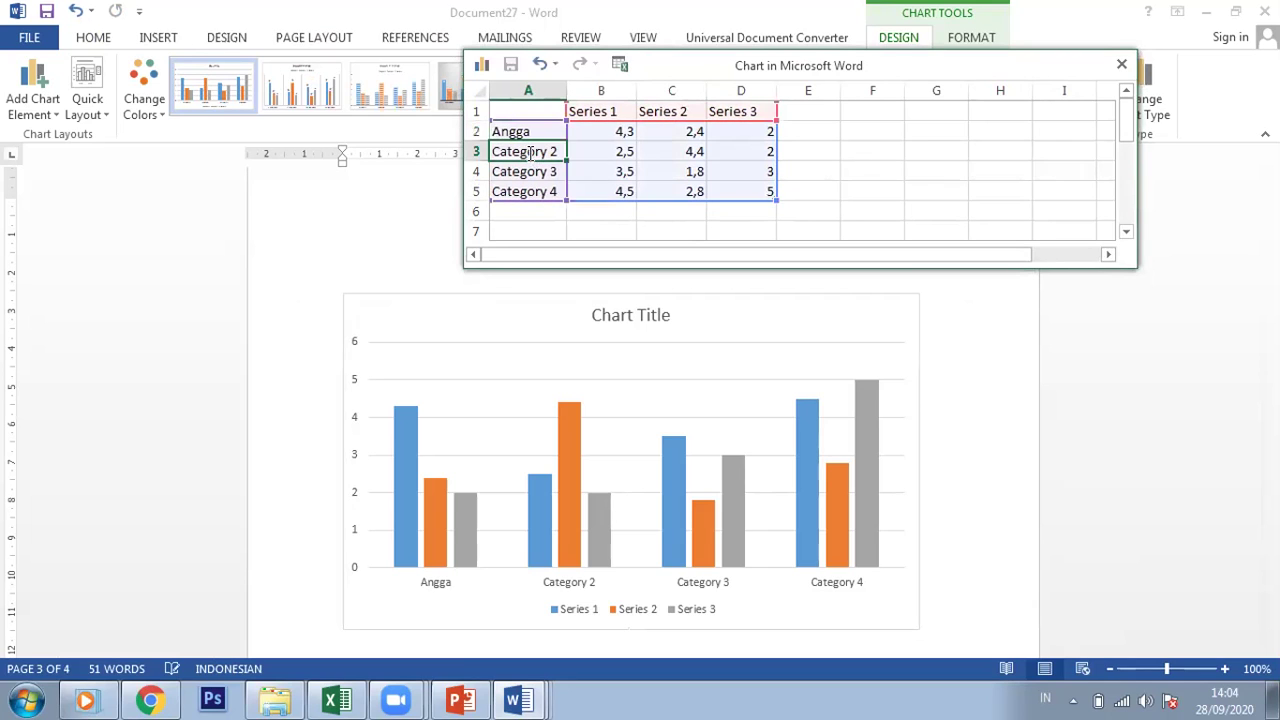
type("Andi")
left_click(525, 170)
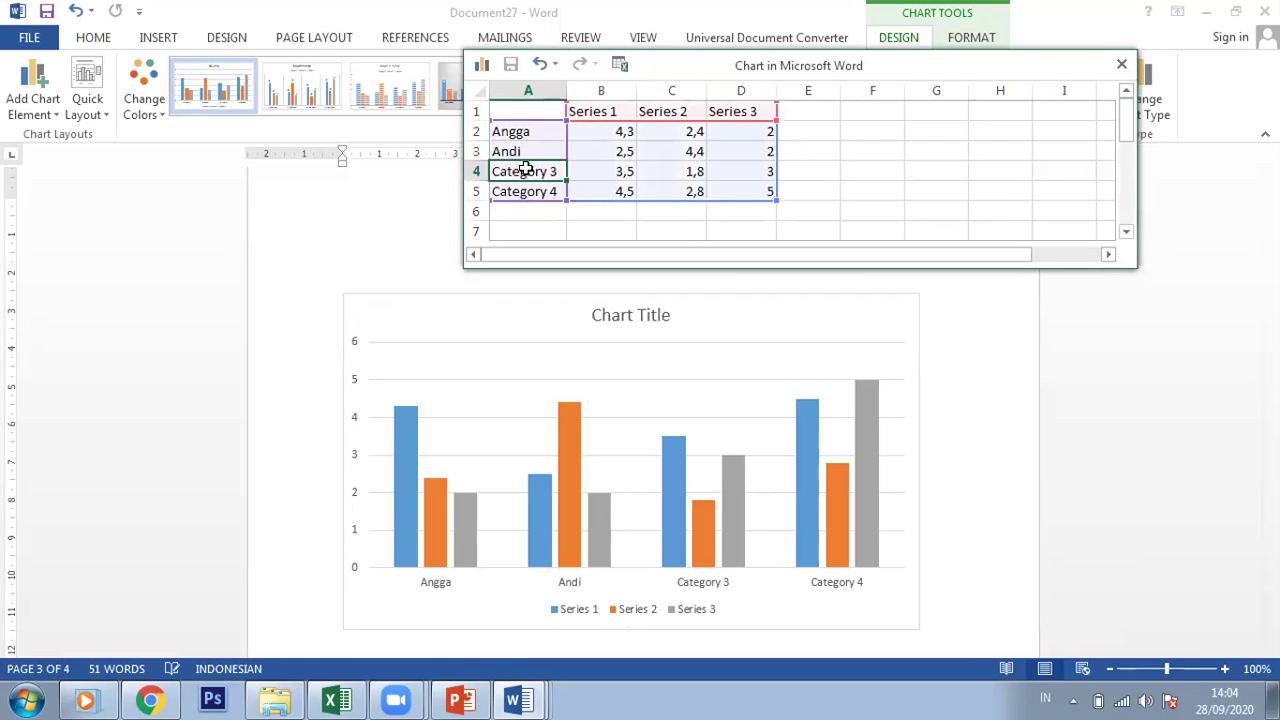
type("Riska")
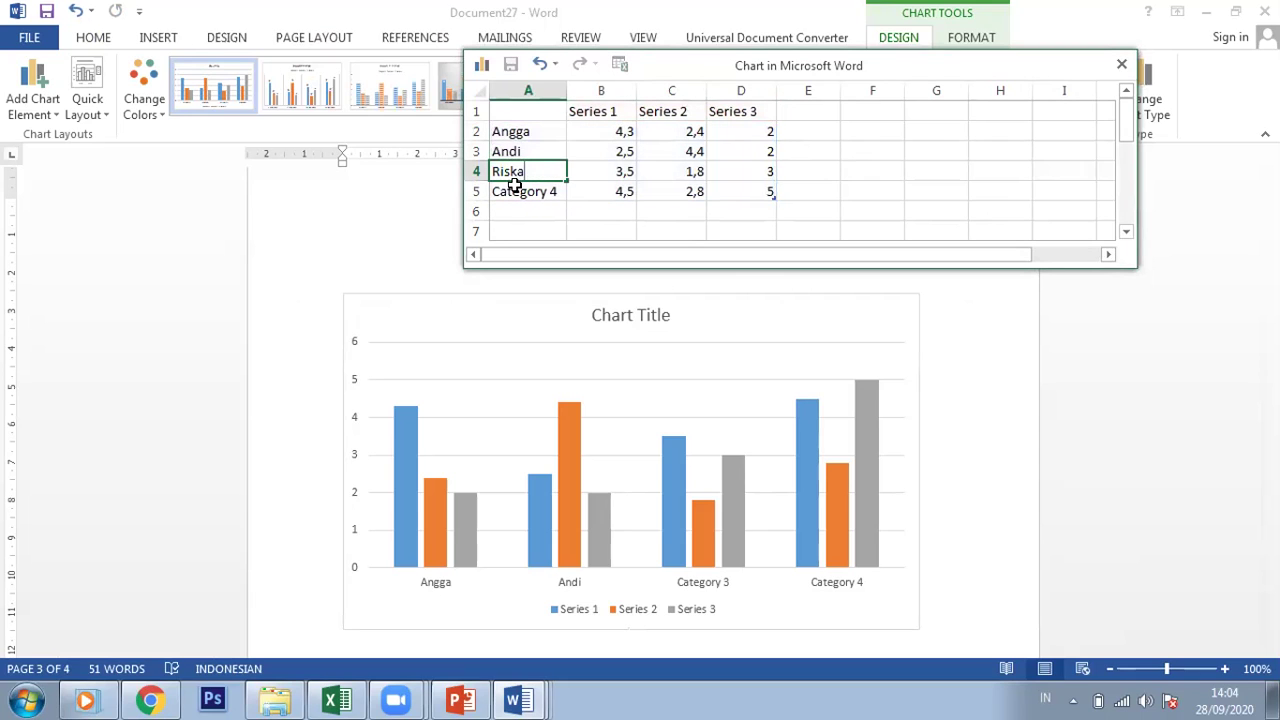
left_click(514, 190)
type("Rizki")
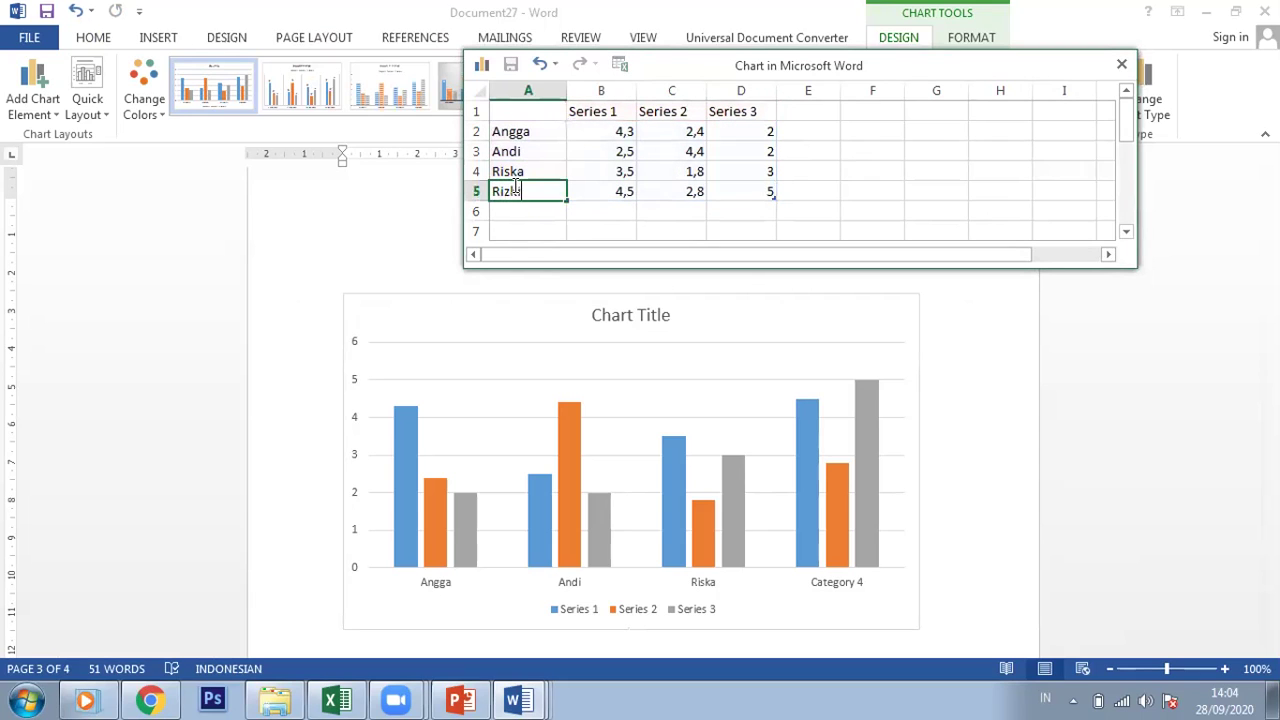
Rename the three chart series to Bola, PS and Bulu Tangkis, and close the chart data sheet.
left_click(600, 114)
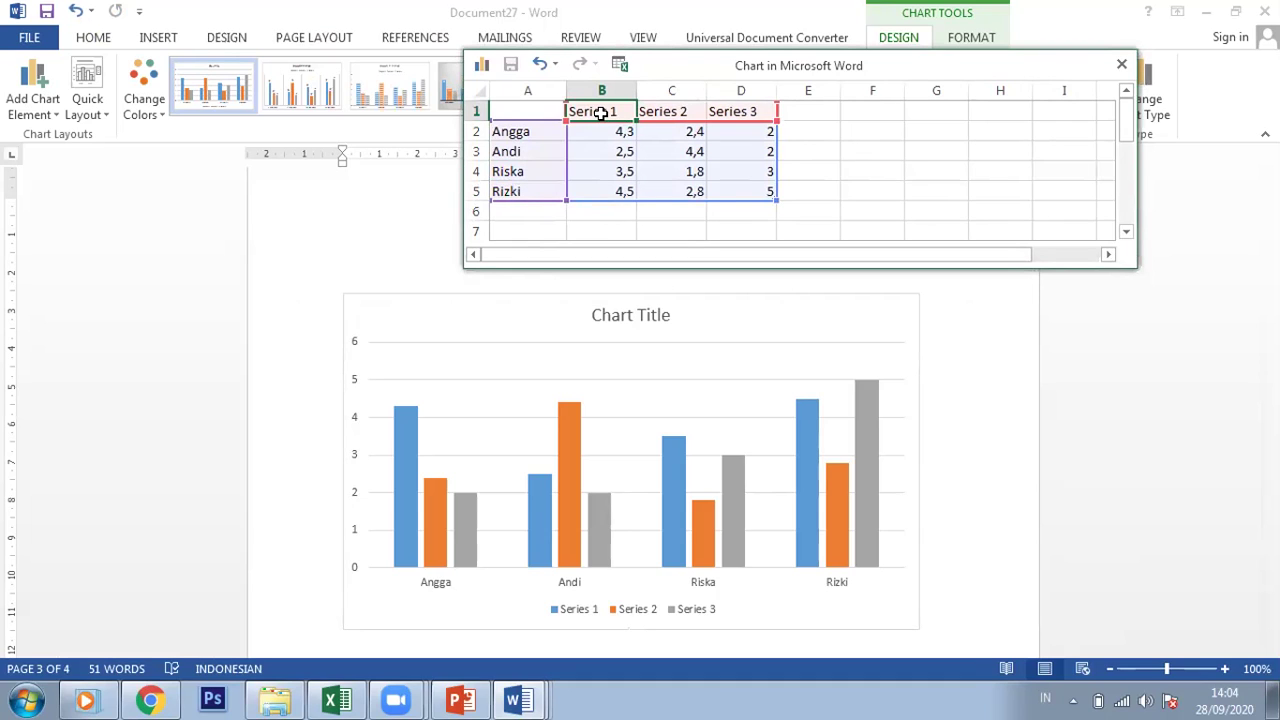
type("Bola")
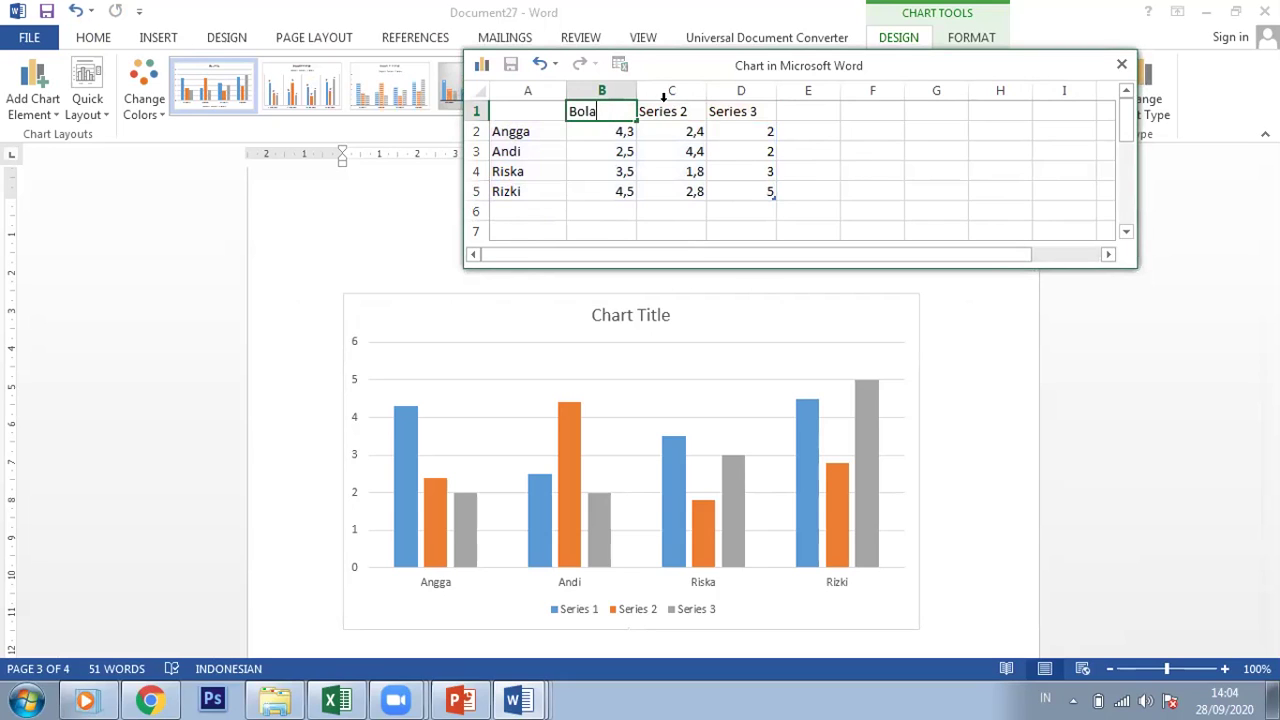
left_click(668, 113)
type("PS")
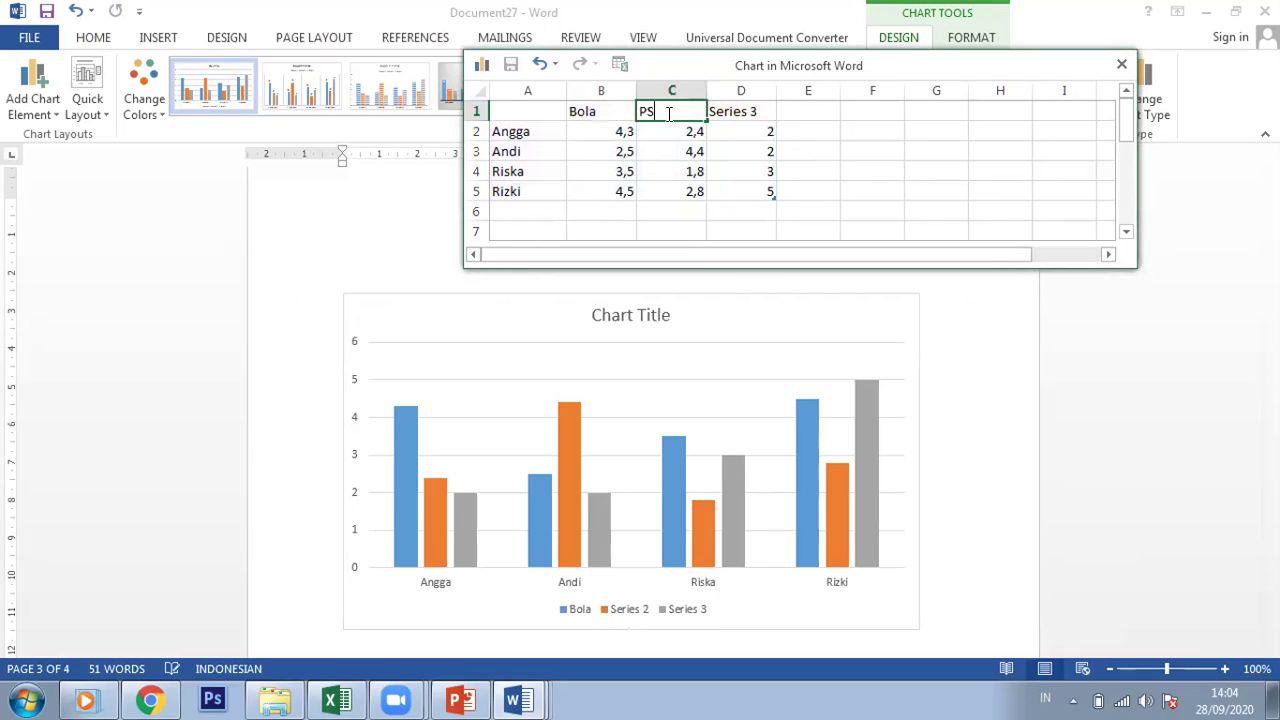
left_click(738, 113)
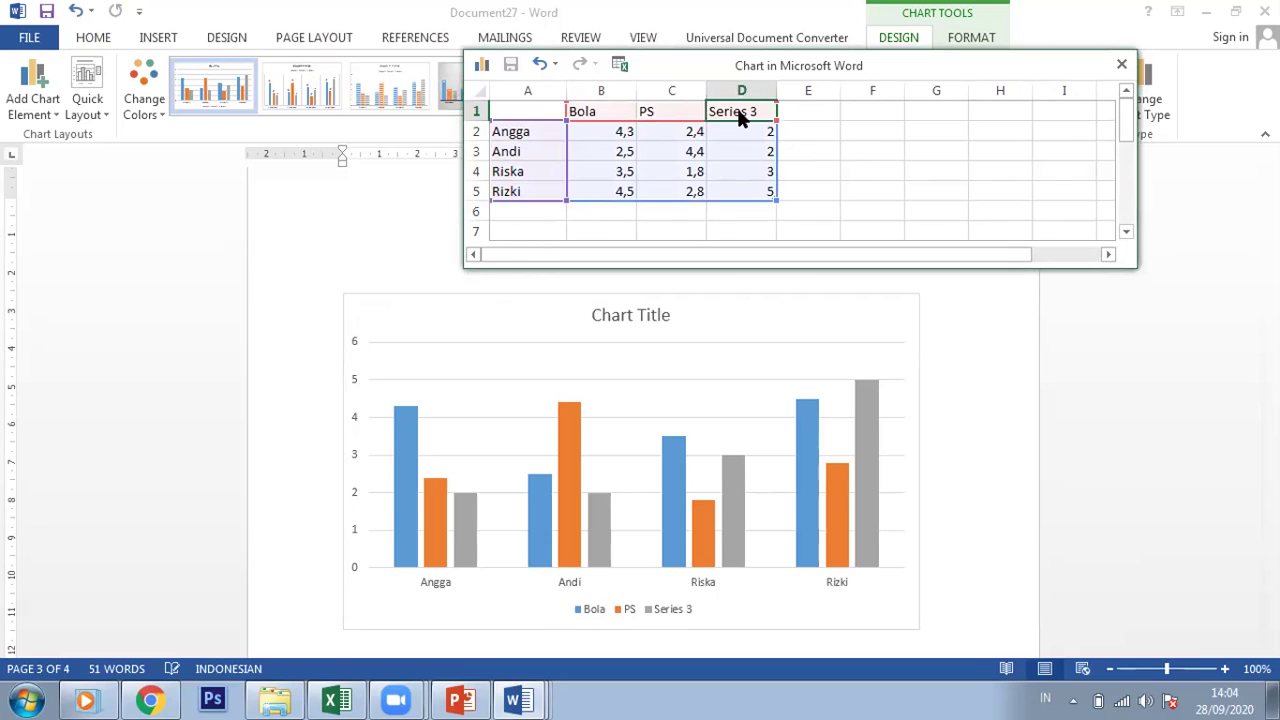
type("Bulu Tangkis")
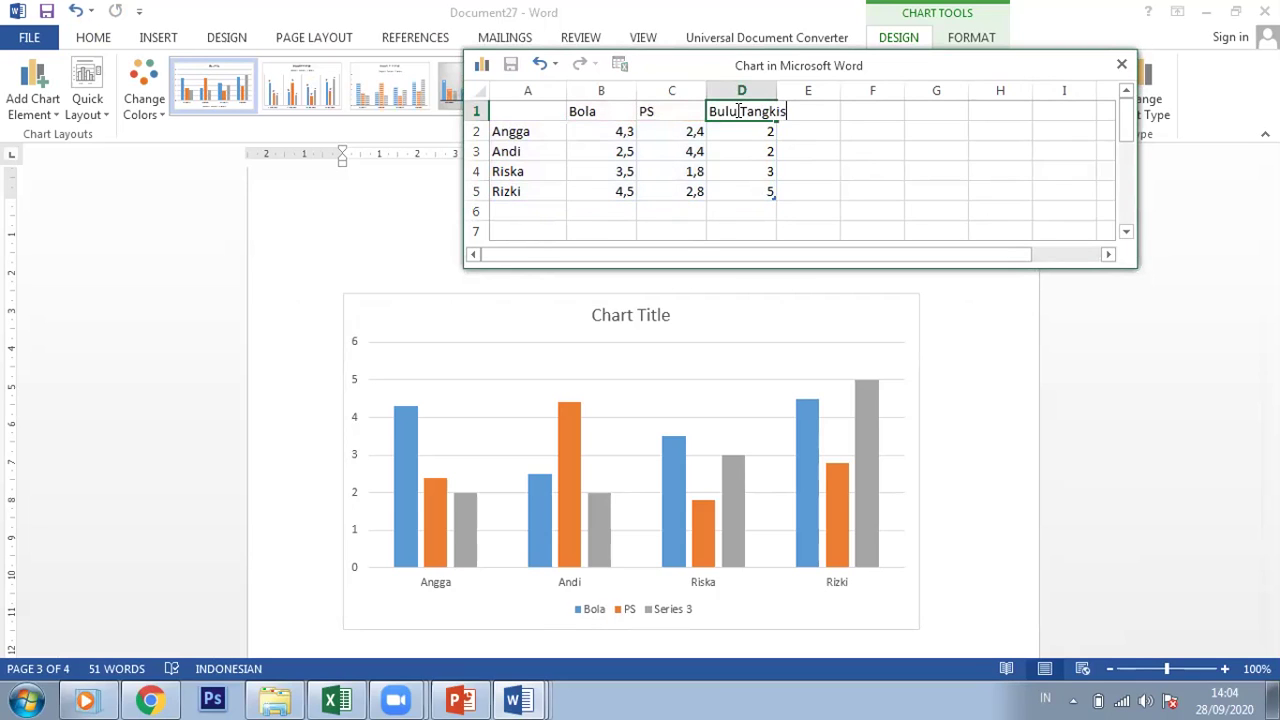
left_click(780, 150)
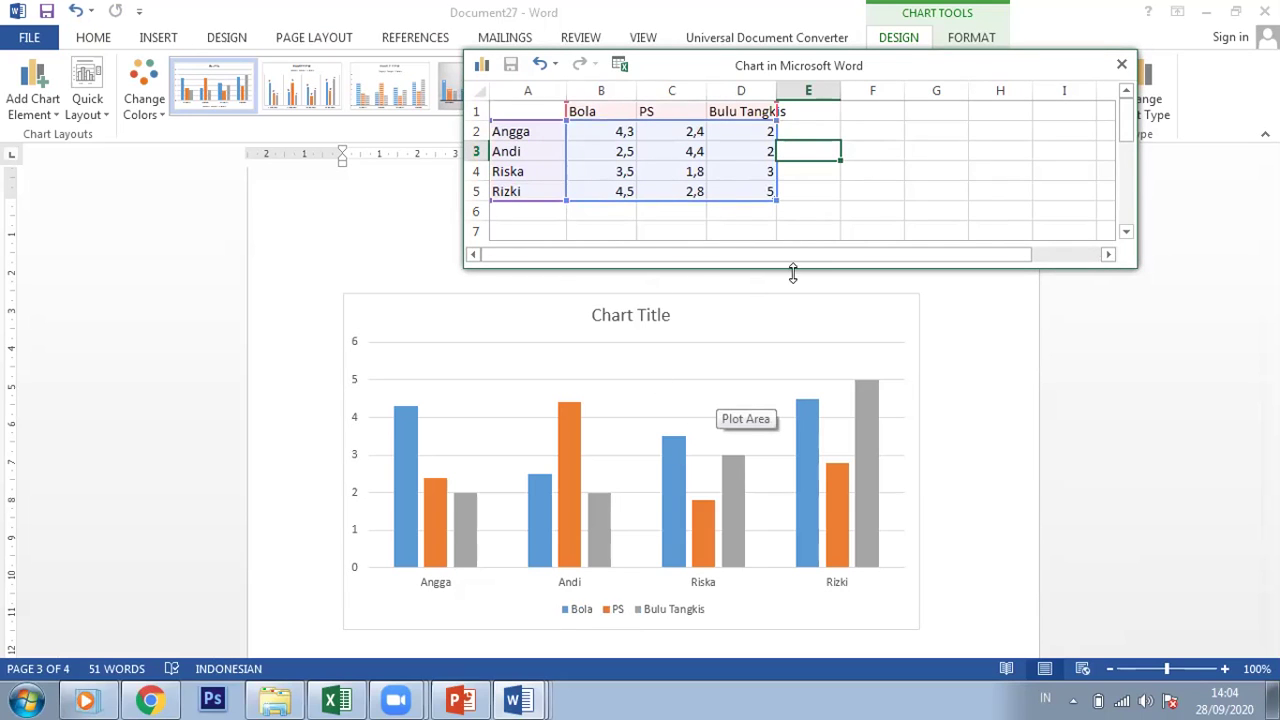
left_click(894, 208)
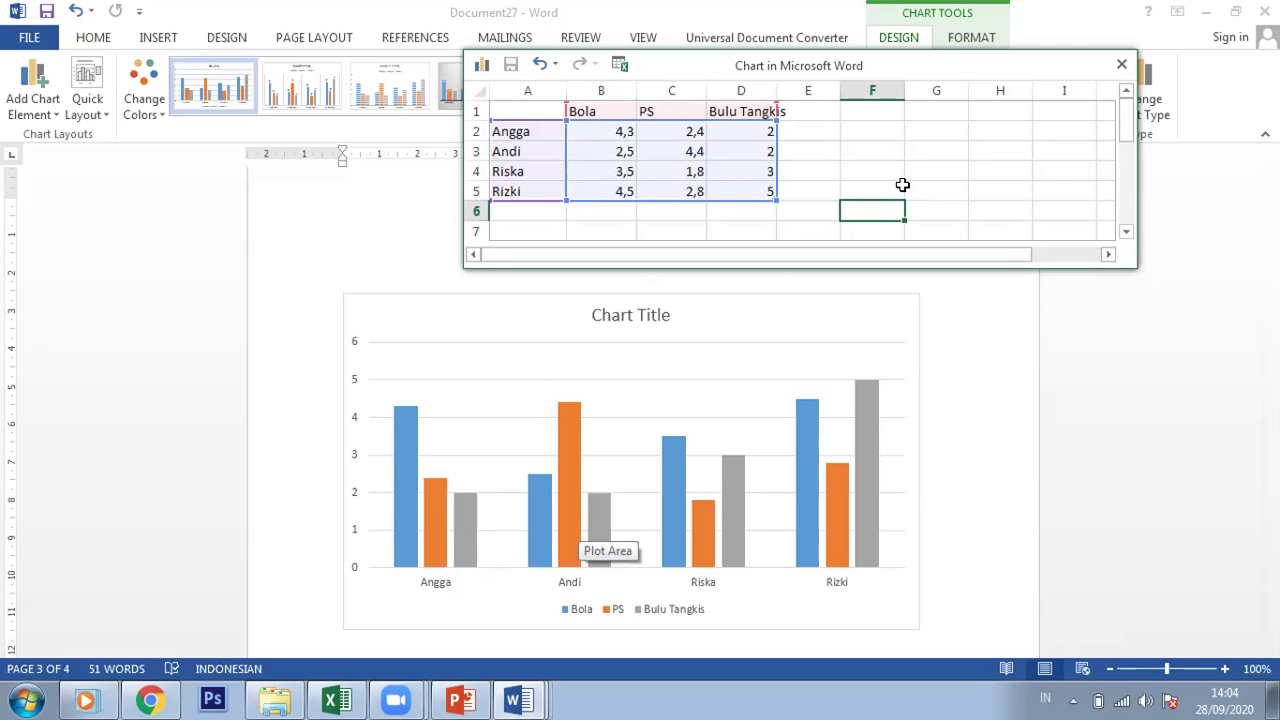
mouse_move(1127, 124)
left_mouse_down()
mouse_move(1128, 195)
mouse_move(1127, 105)
left_mouse_up()
left_click(1121, 64)
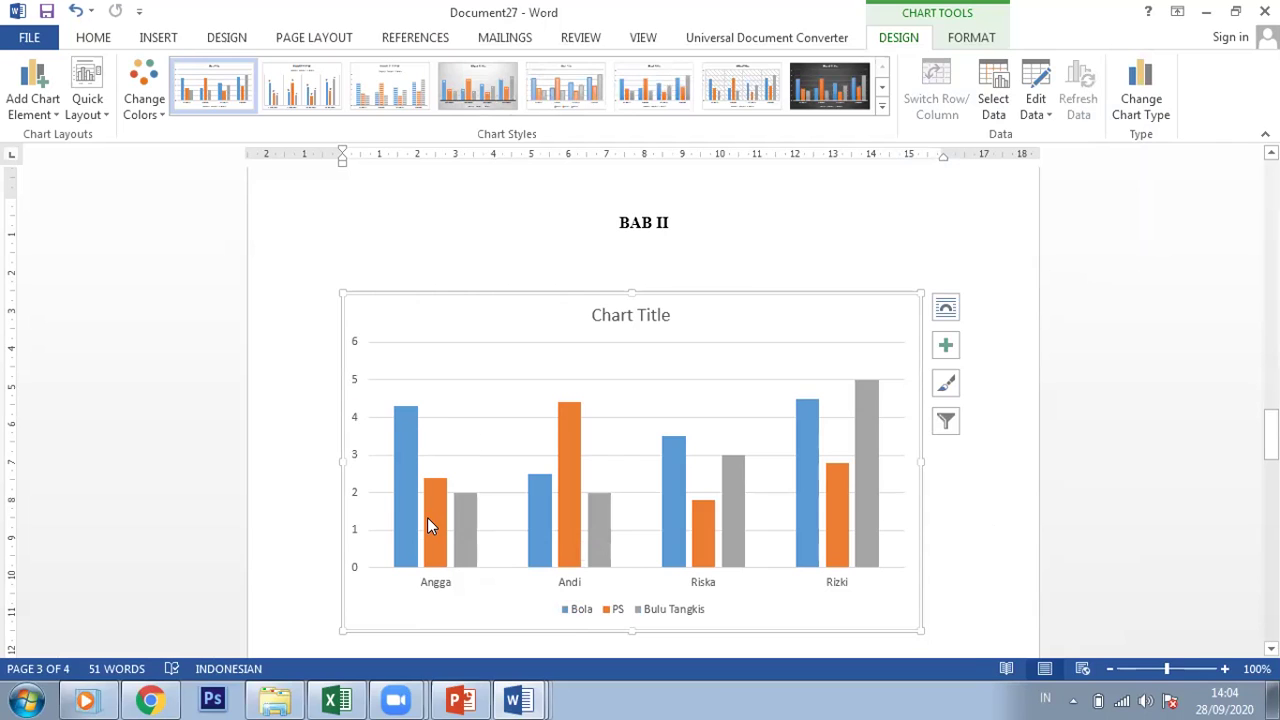
Reopen the chart's data sheet and set the first person's values in row 2 to 4 for Bola and 2 for PS.
mouse_move(427, 518)
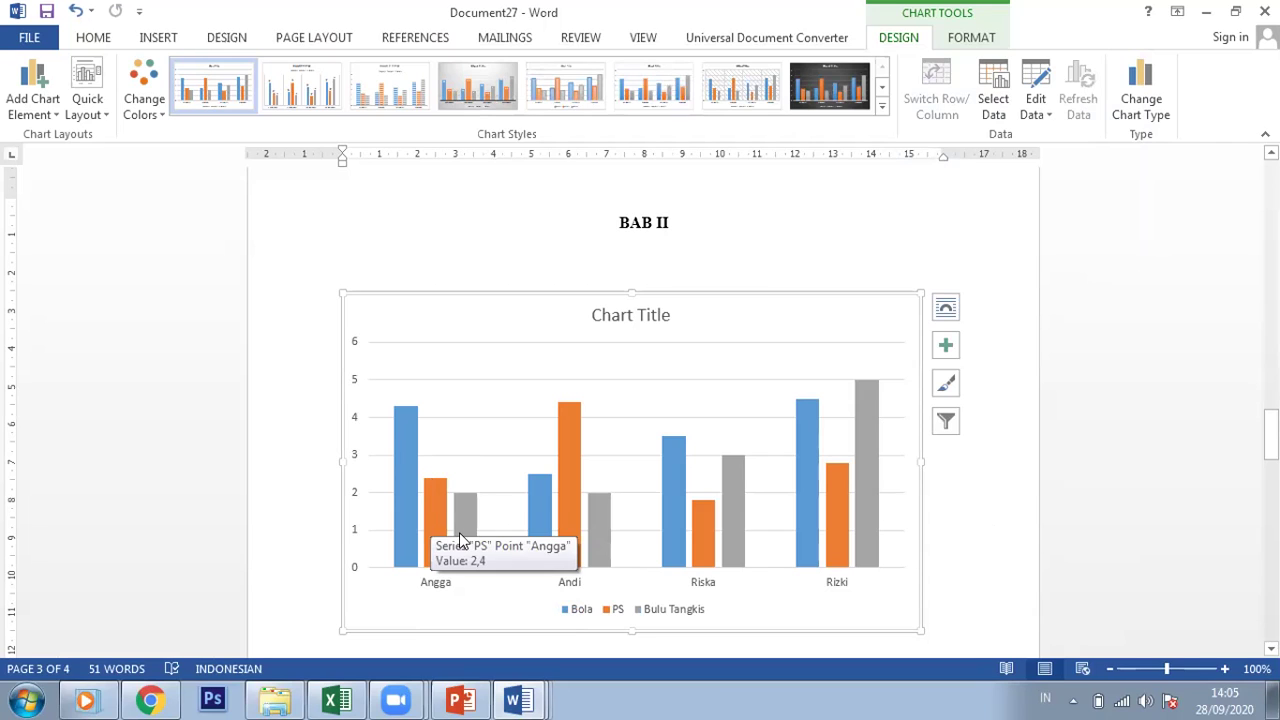
mouse_move(460, 533)
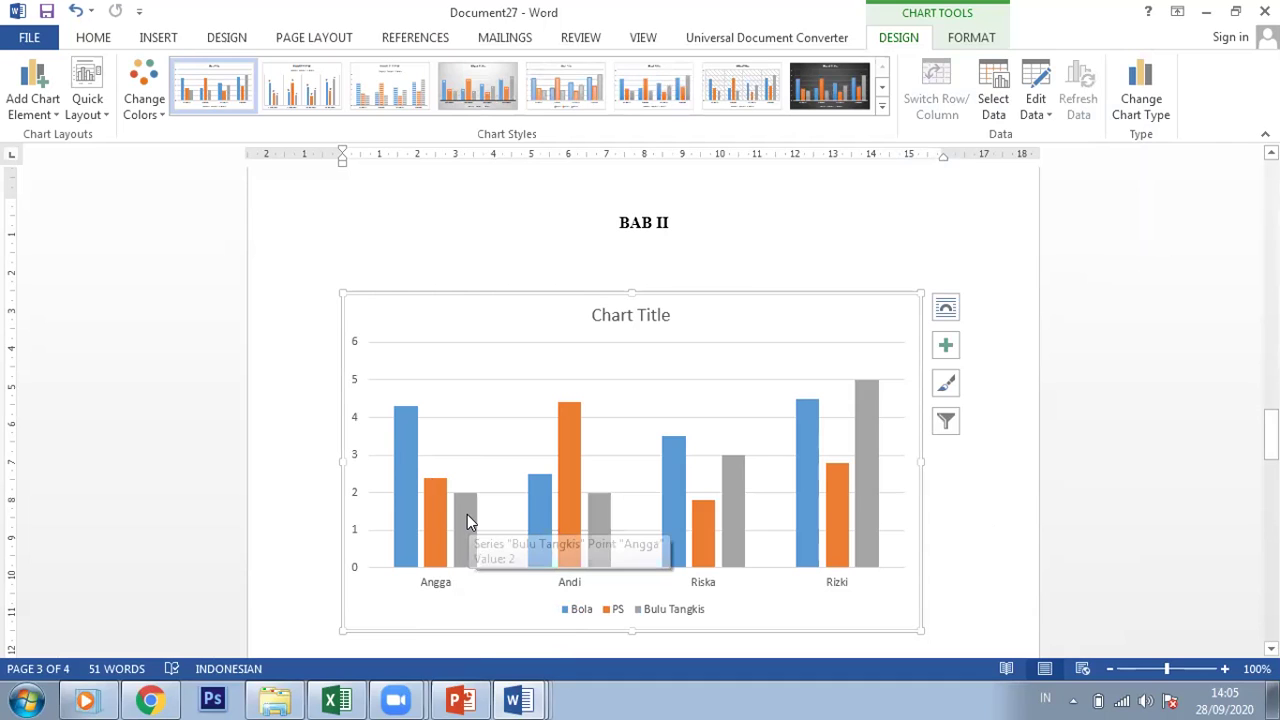
mouse_move(435, 482)
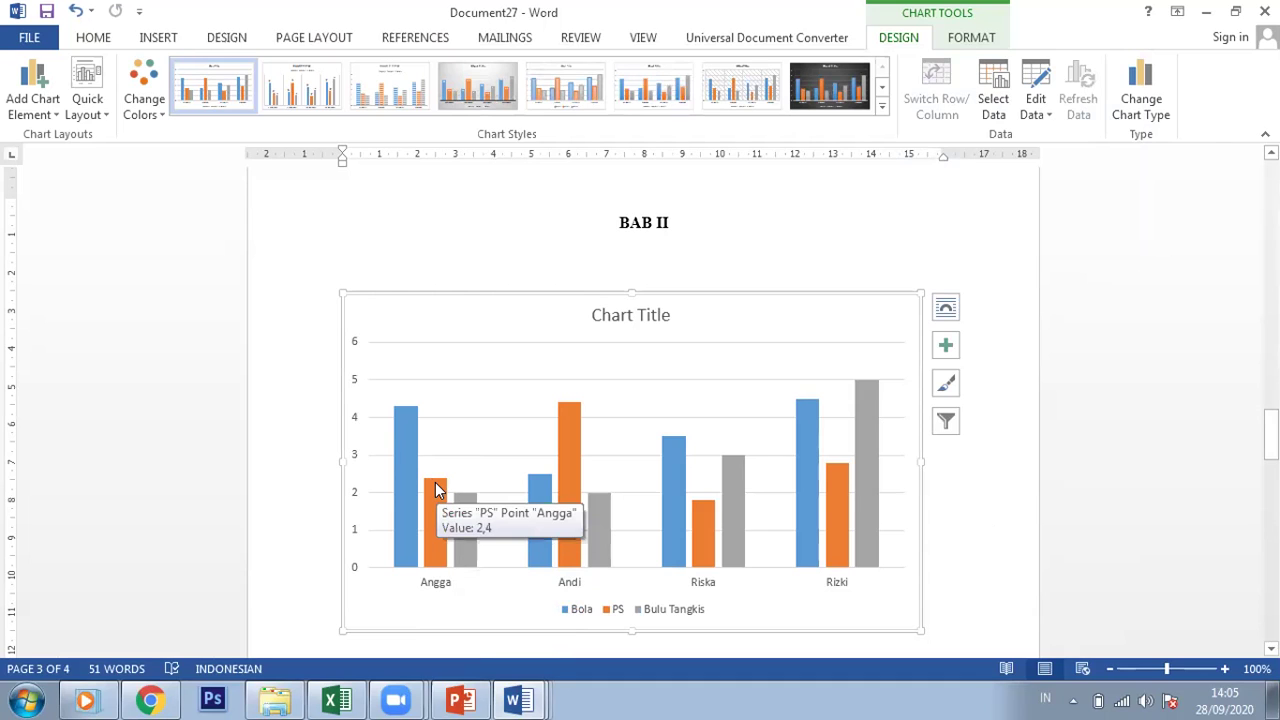
double_click(435, 489)
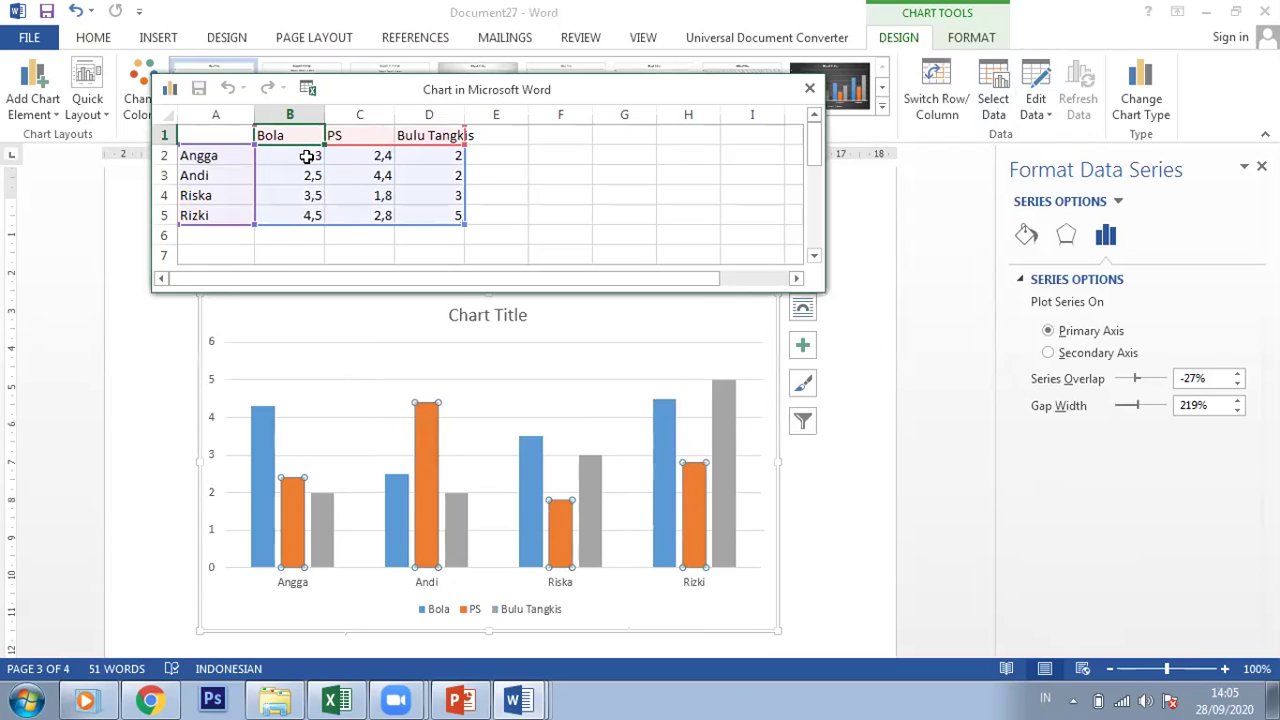
left_click(311, 156)
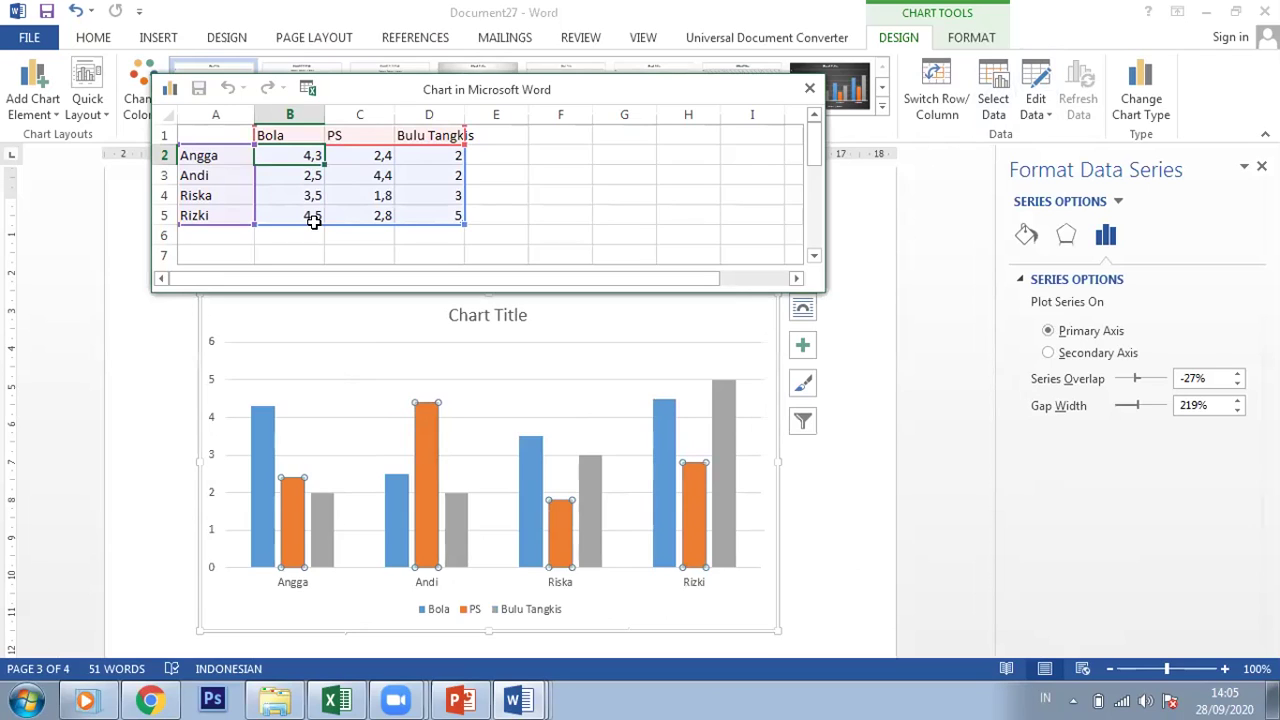
type("4")
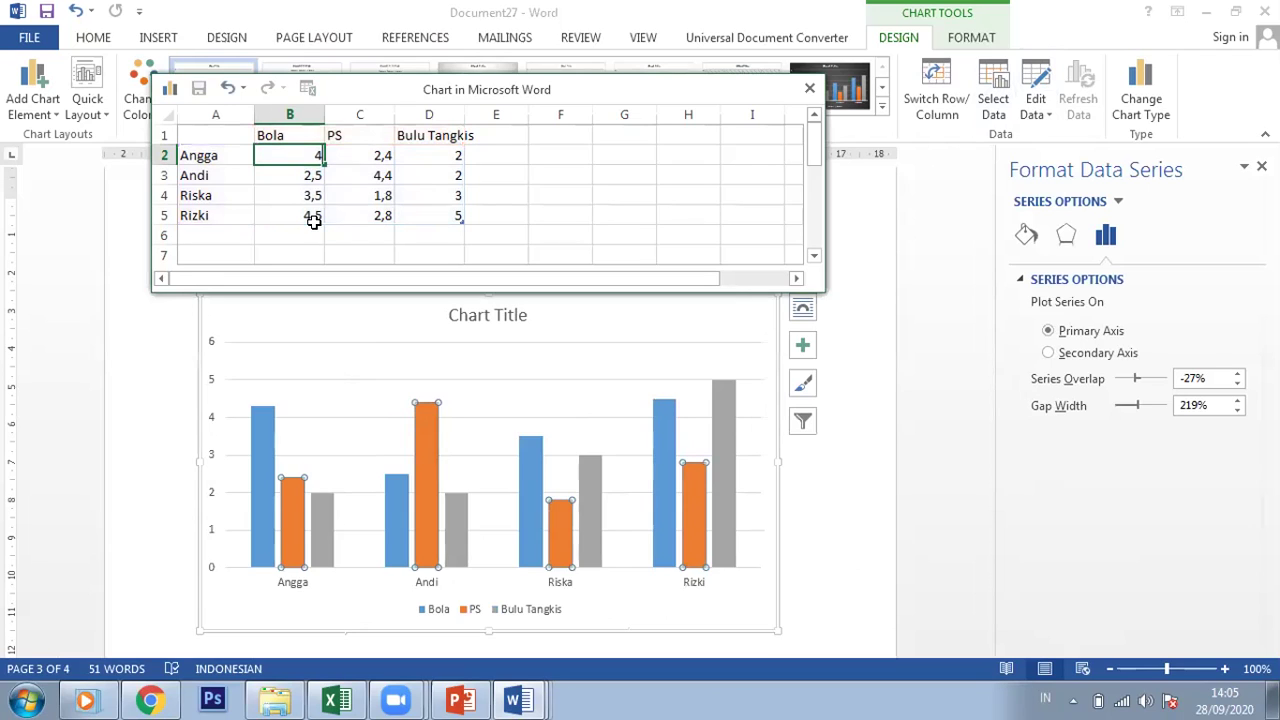
left_click(369, 156)
type("2")
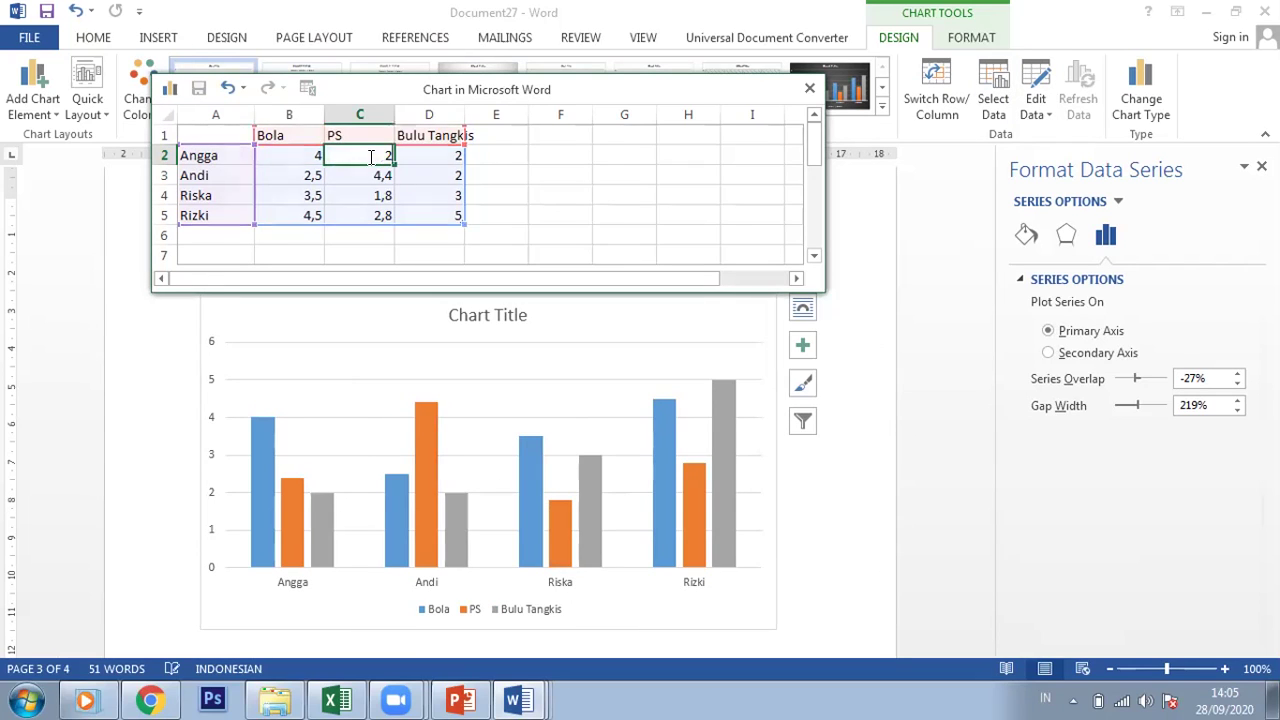
left_click(456, 152)
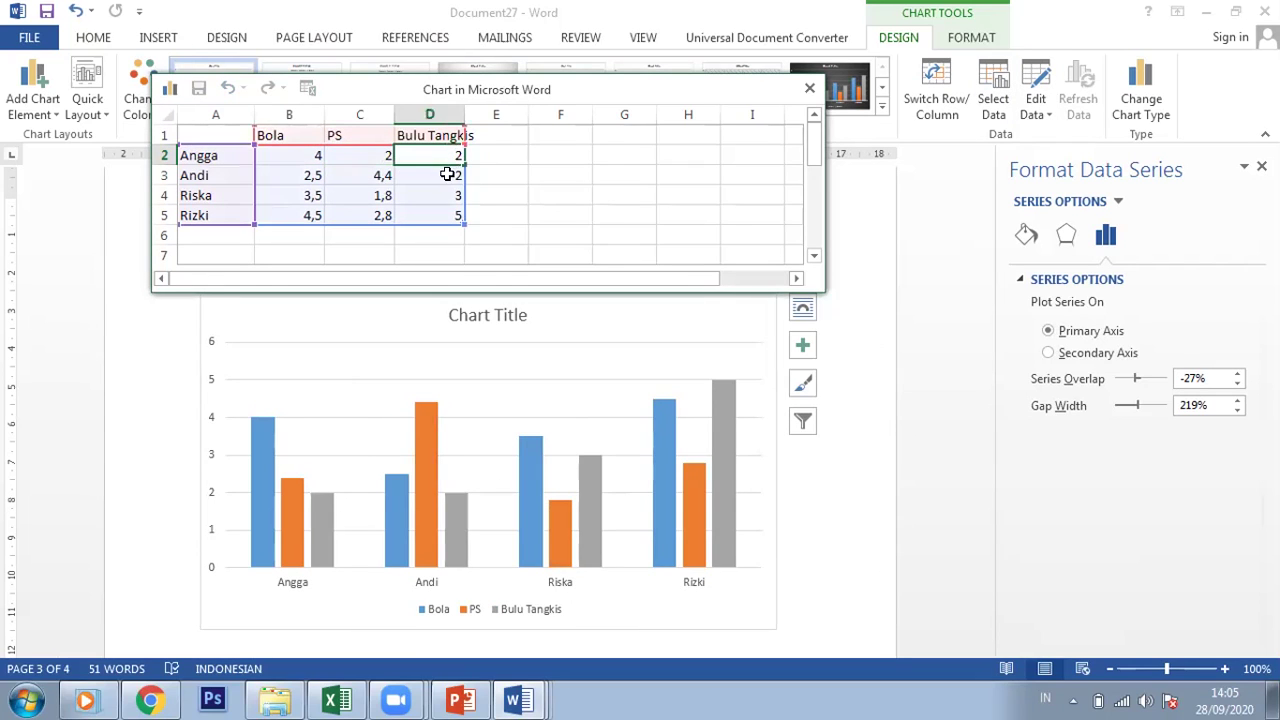
left_click(443, 189)
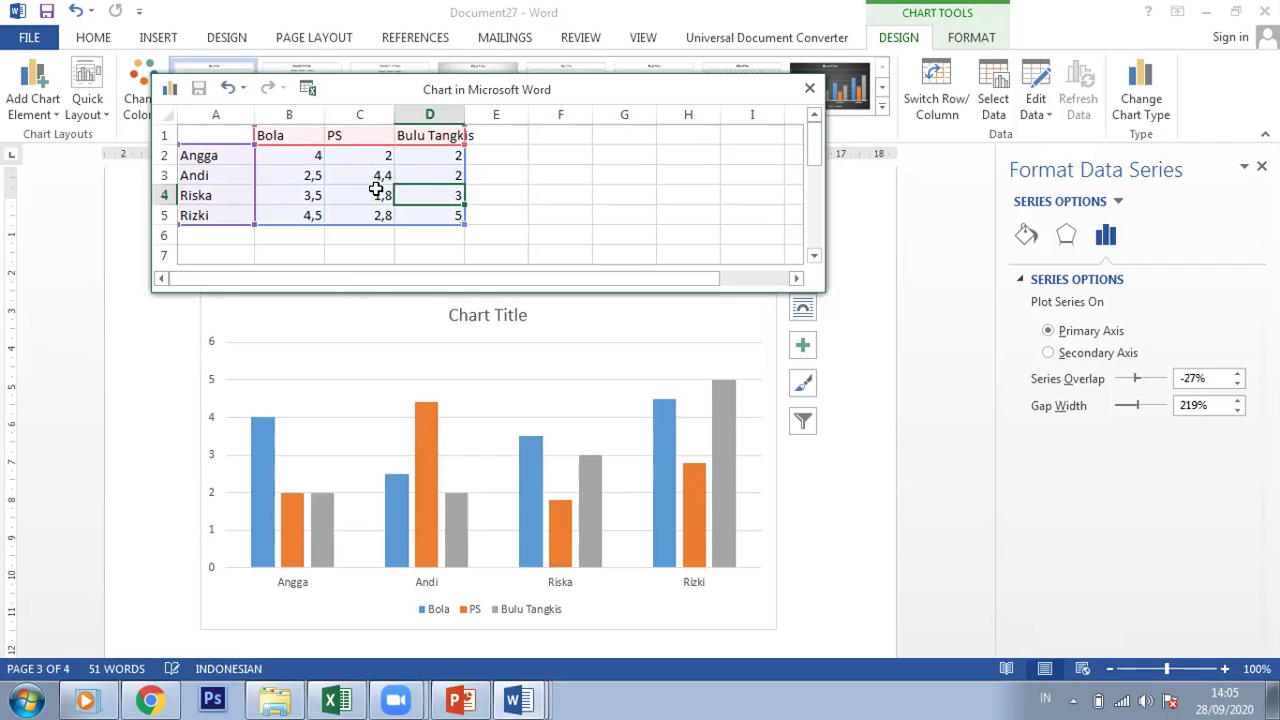
Set the second person's values in row 3 of the chart data to 3 for Bola and 4 for PS.
left_click(311, 175)
type("3")
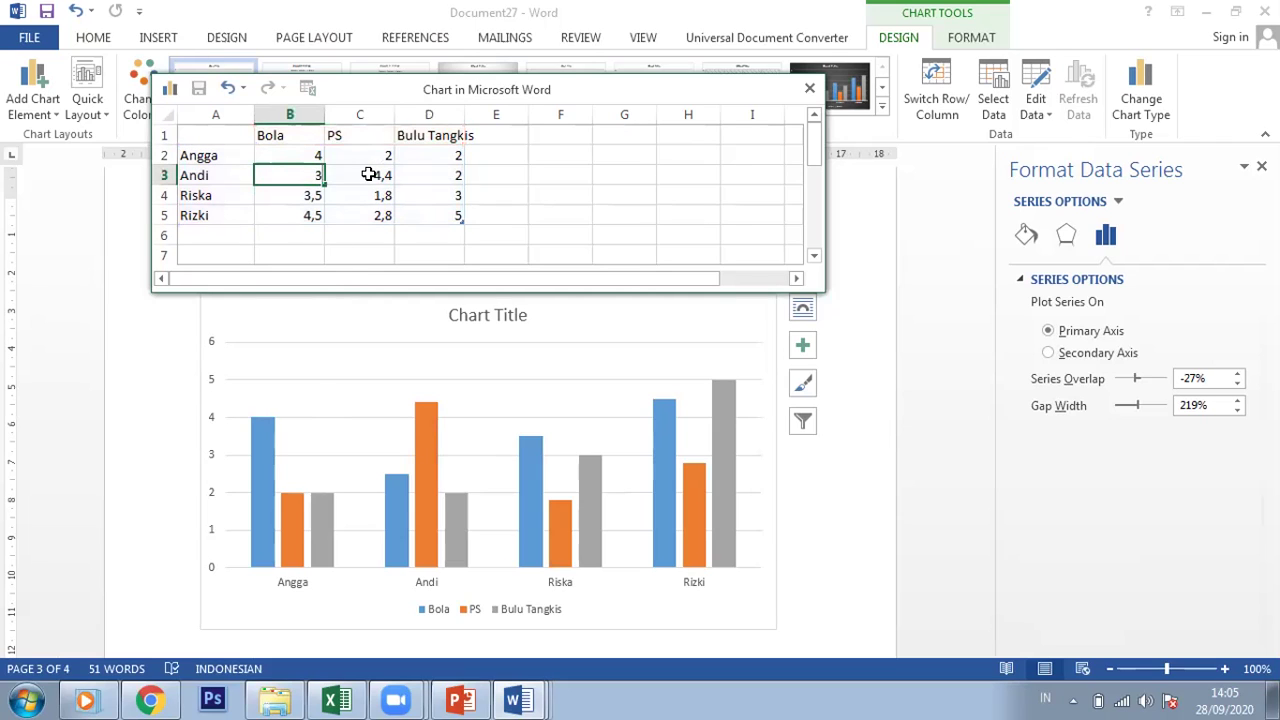
left_click(368, 175)
type("4")
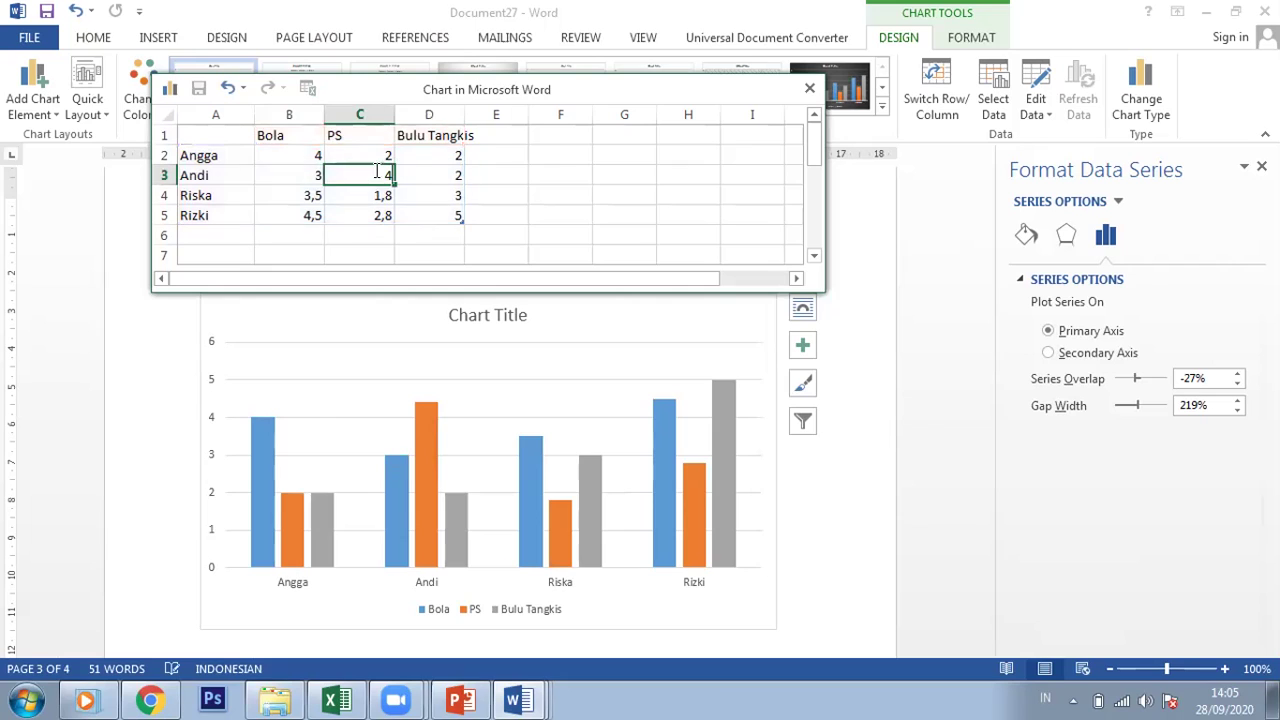
left_click(432, 175)
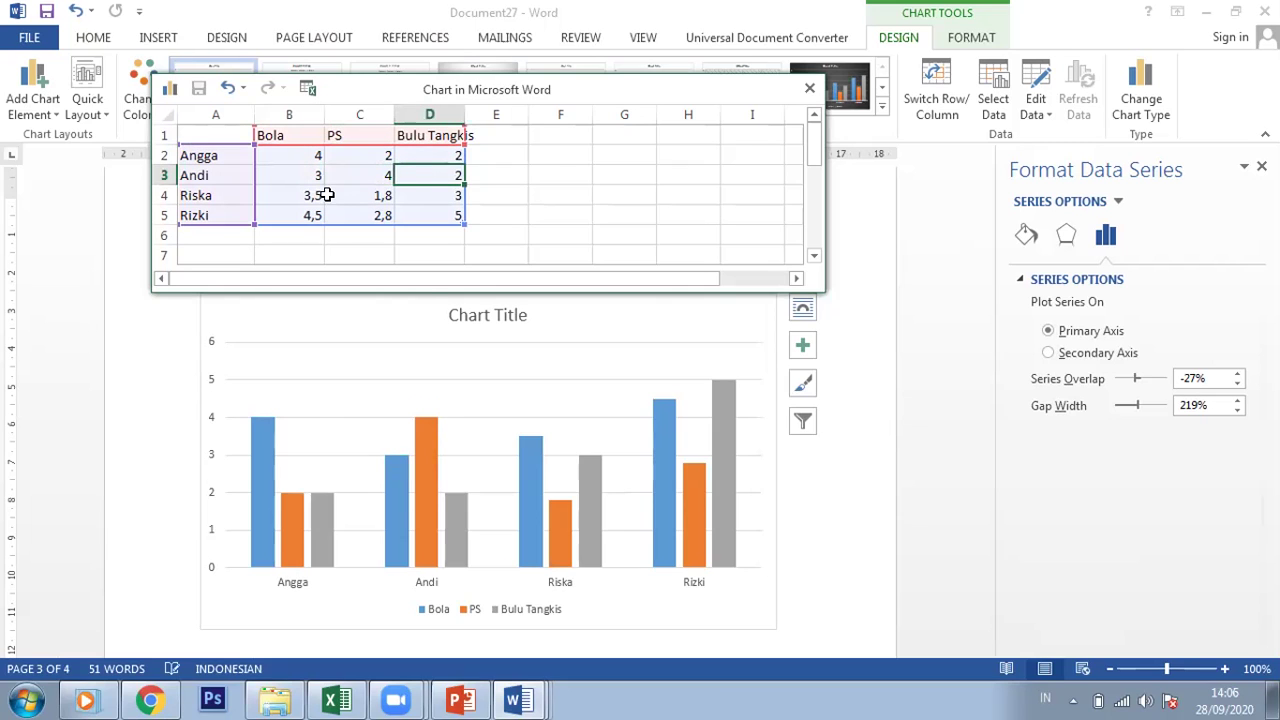
Set the third person's values in row 4 of the chart data to 1 for Bola and 2 for PS.
left_click(307, 197)
type("1")
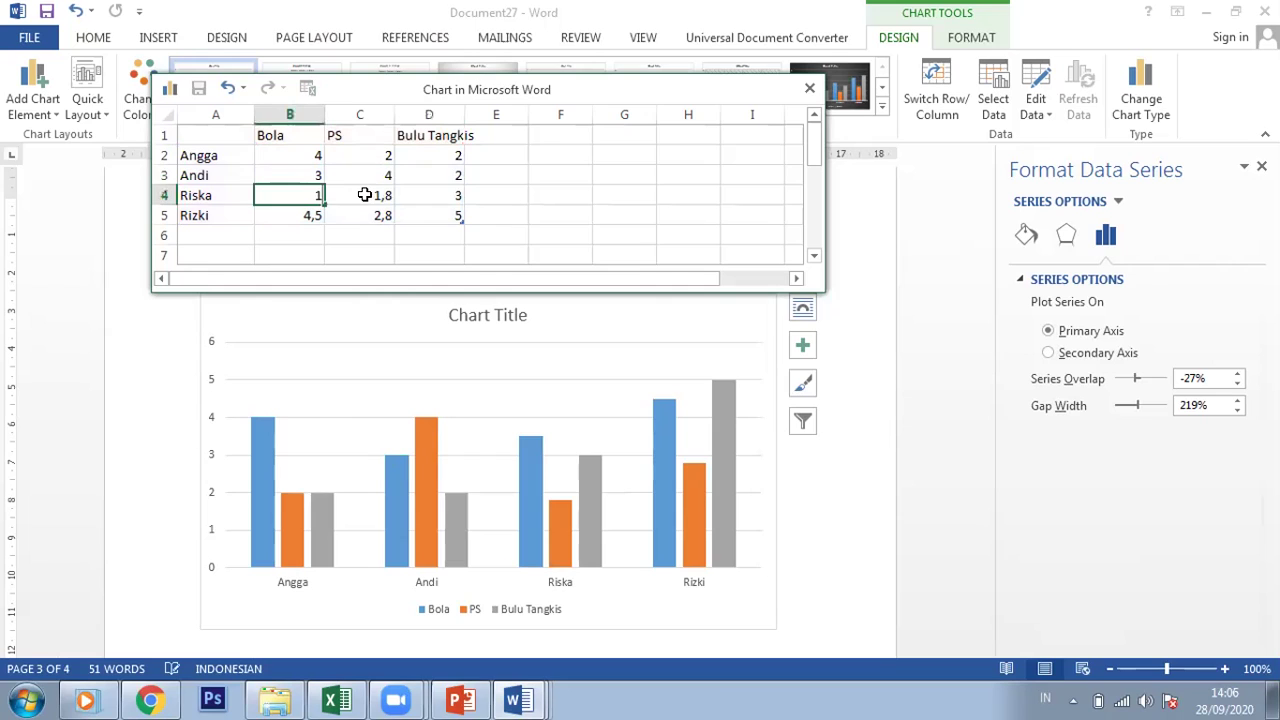
left_click(365, 195)
type("2")
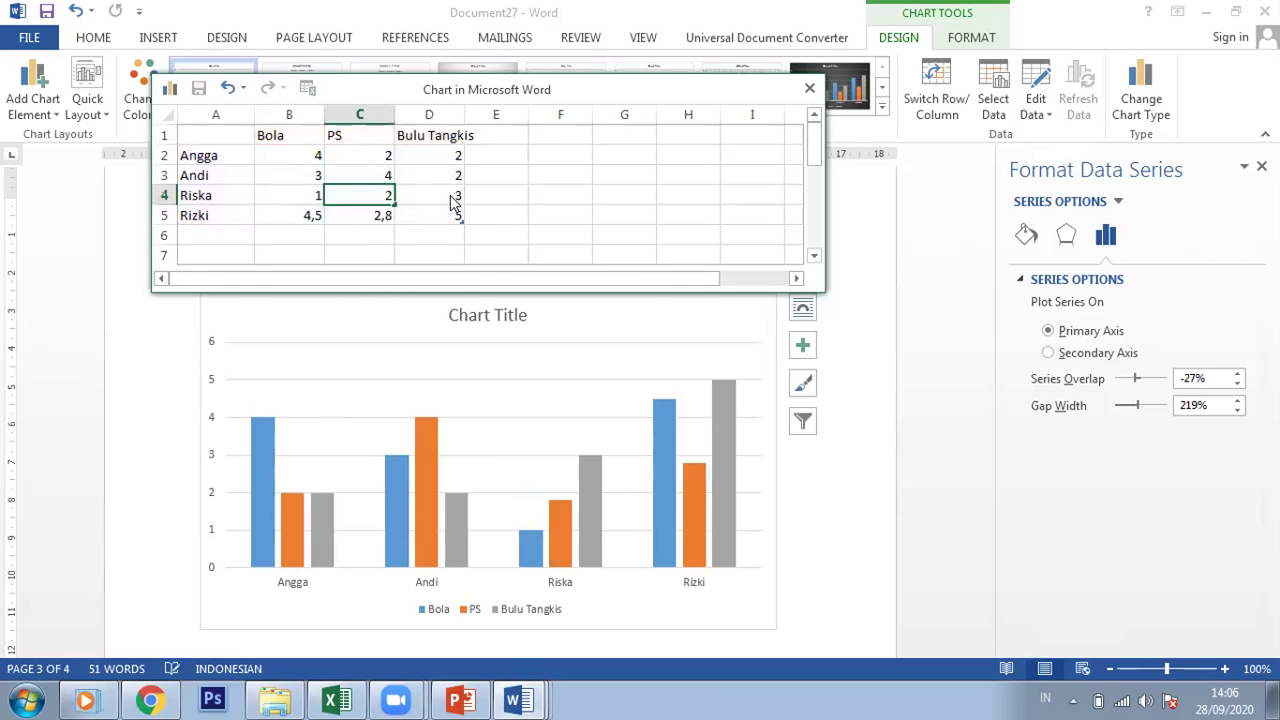
left_click(452, 200)
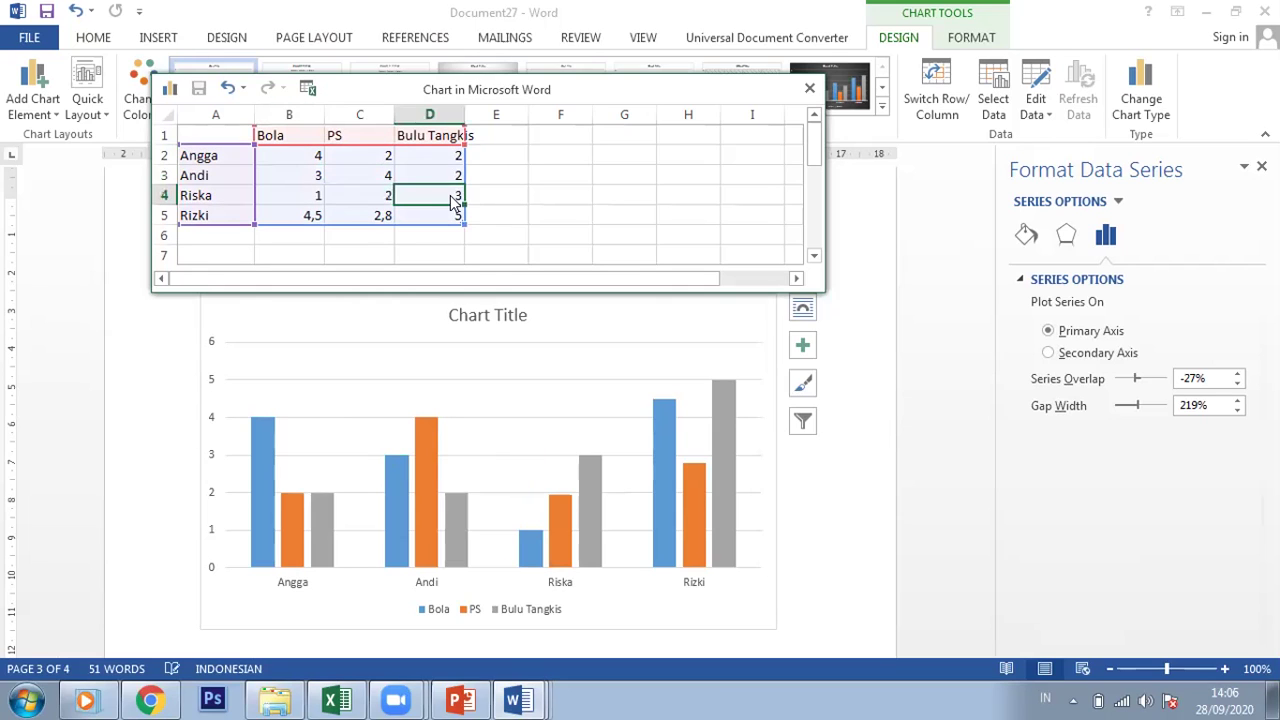
Set the fourth person's values in row 5 to 4 for Bola, 3 for PS and 2 for Bulu Tangkis, and close the data sheet.
left_click(307, 216)
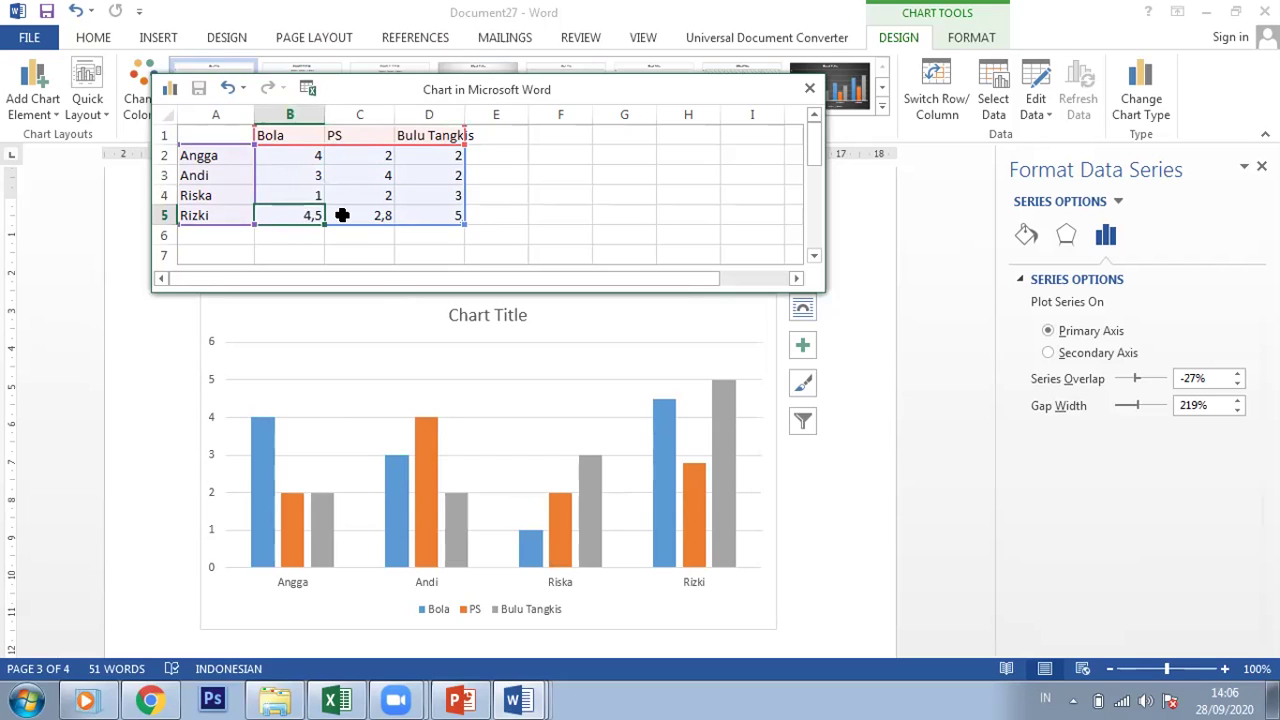
type("4")
left_click(352, 224)
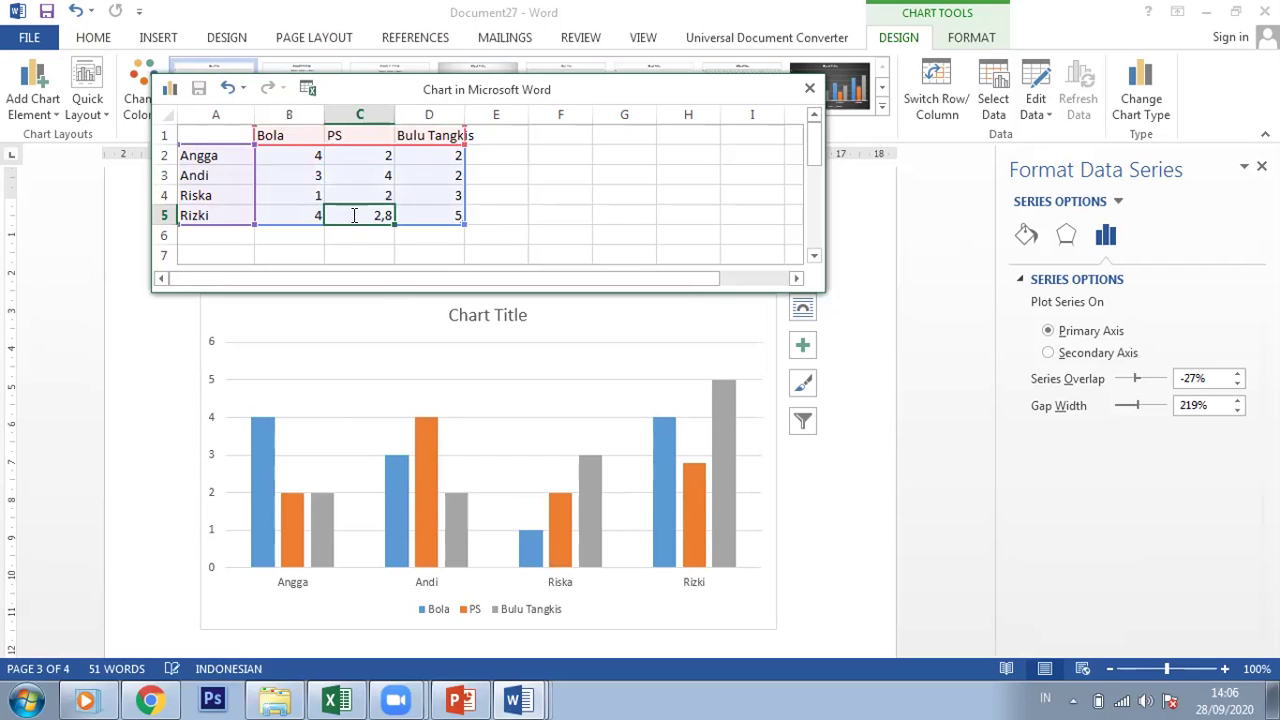
type("3")
left_click(432, 216)
type("2")
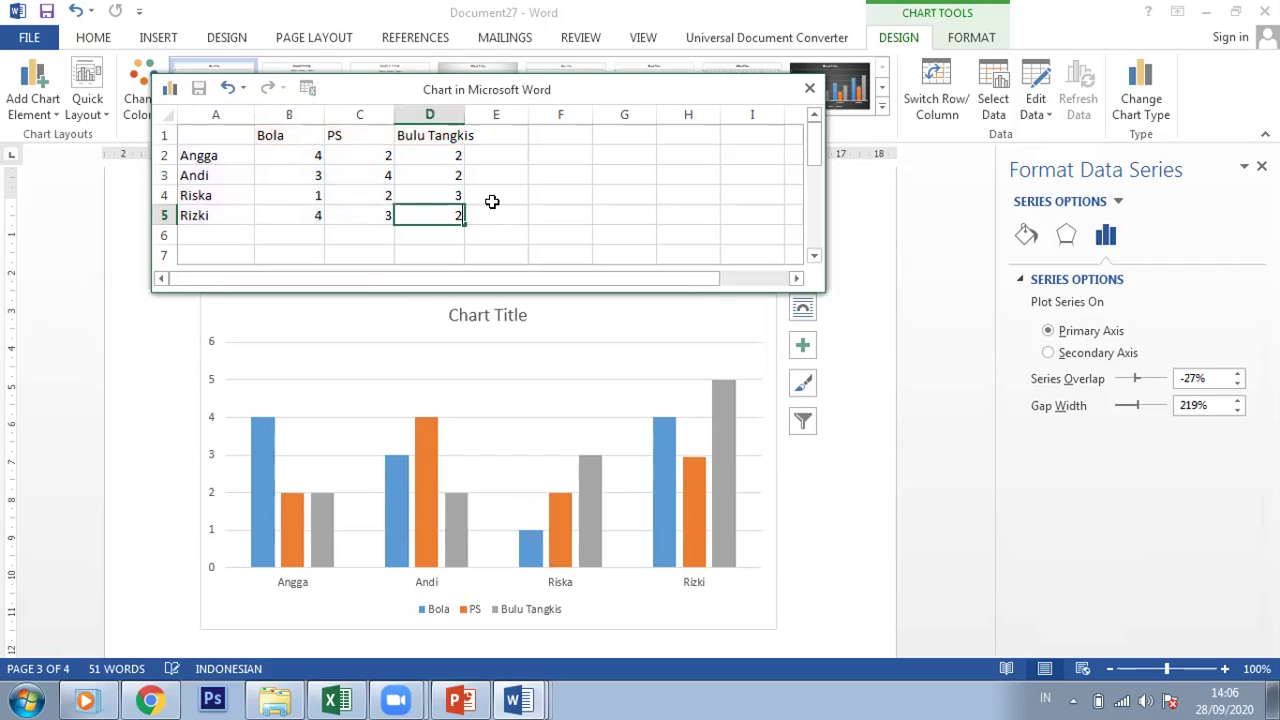
left_click(491, 198)
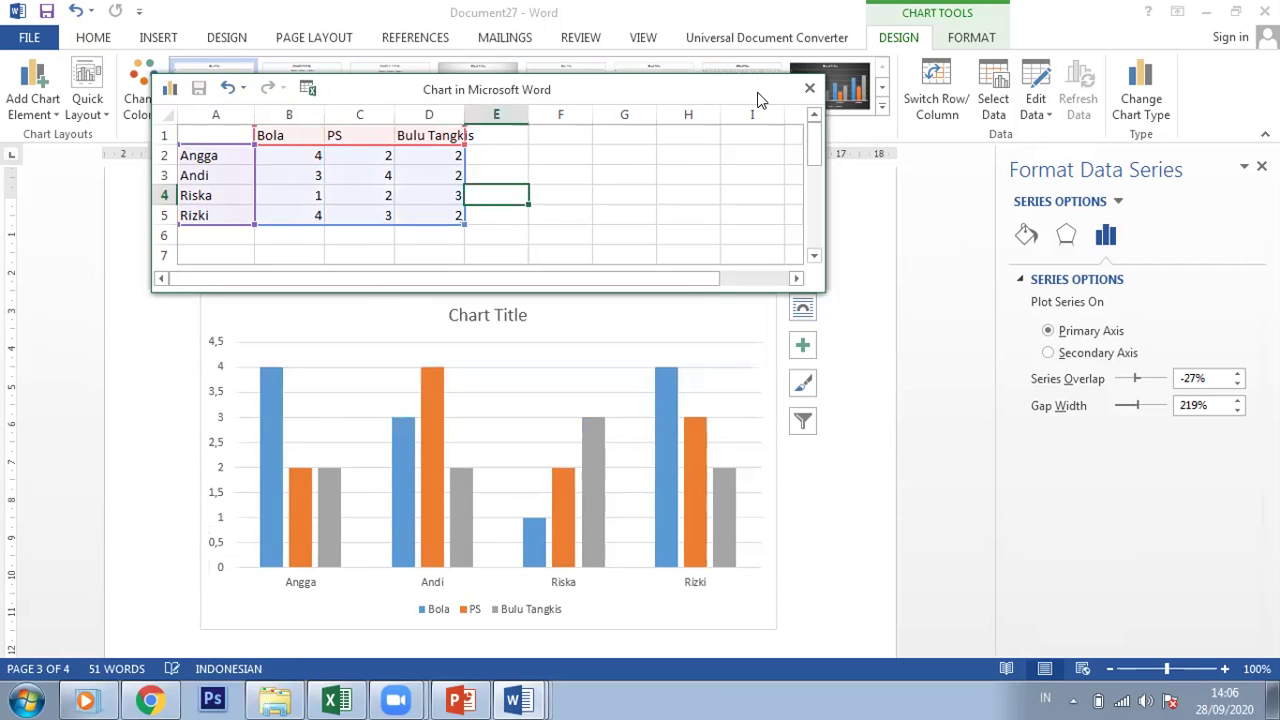
left_click(808, 91)
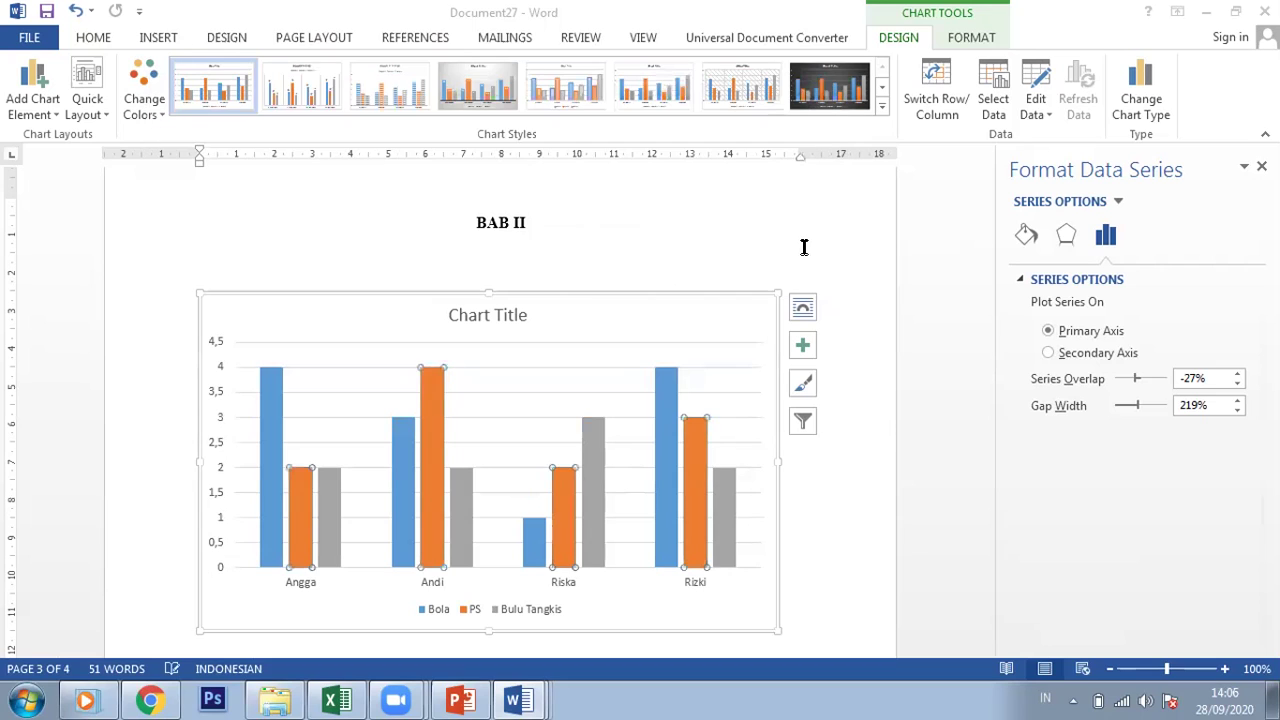
Replace the chart's placeholder title with "Julah Jam Main Tiap Minggu" and deselect the chart.
left_click(500, 315)
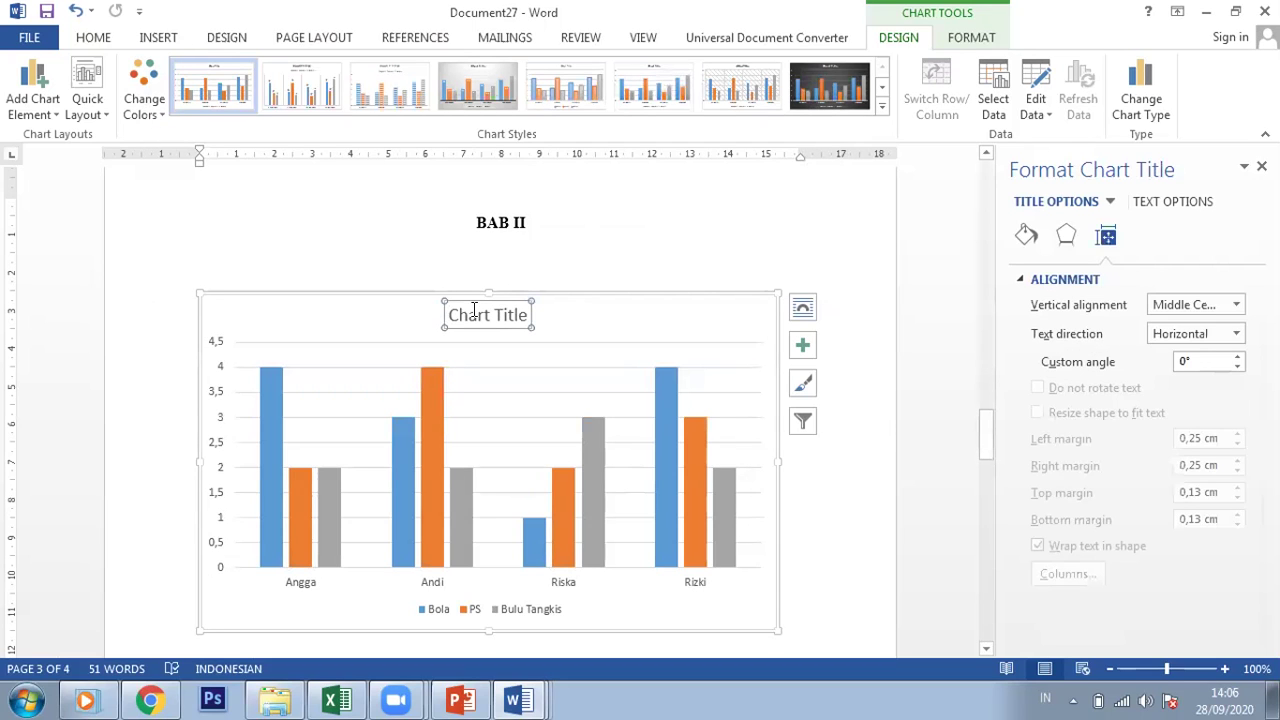
triple_click(524, 325)
type("Julah J")
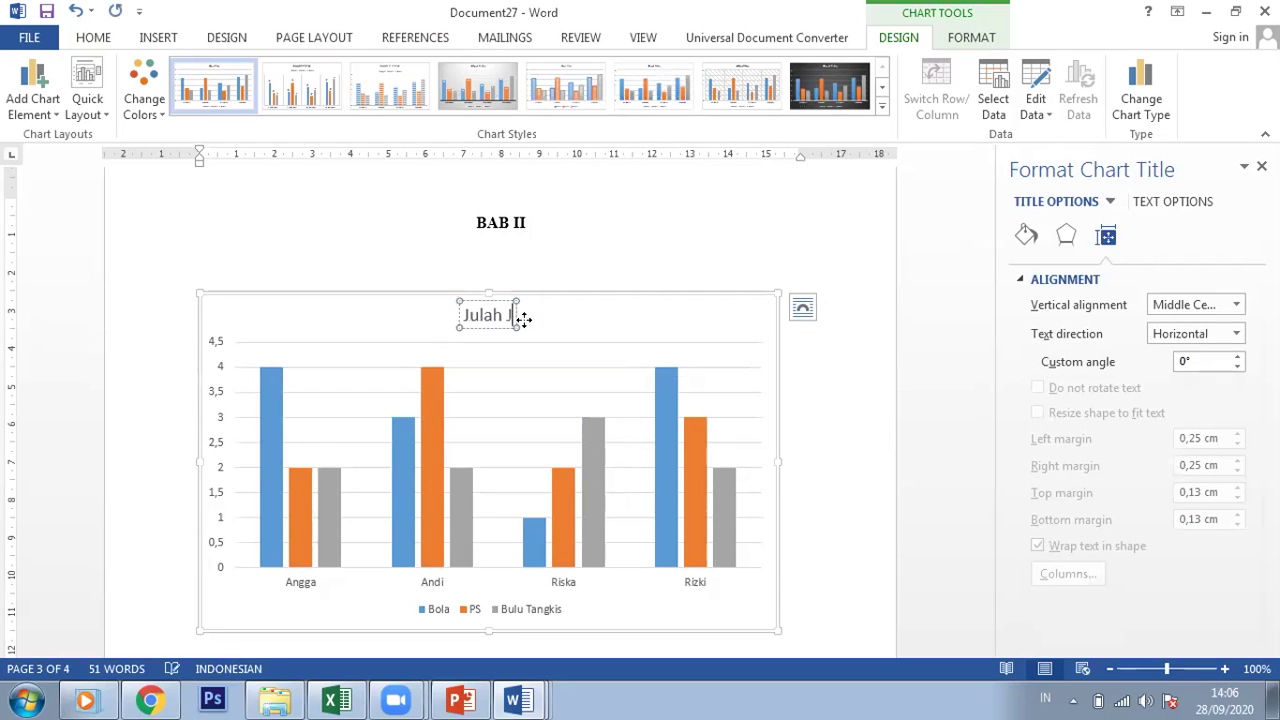
type("am Main Tiap")
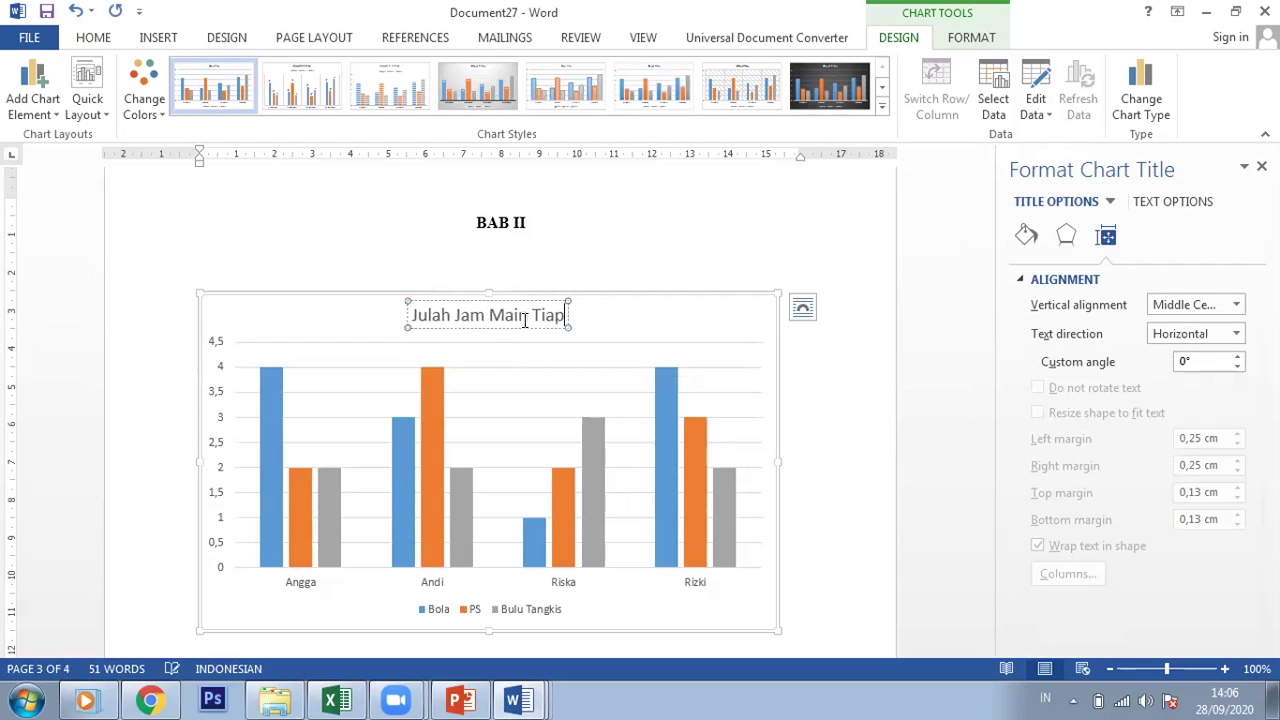
type("Min")
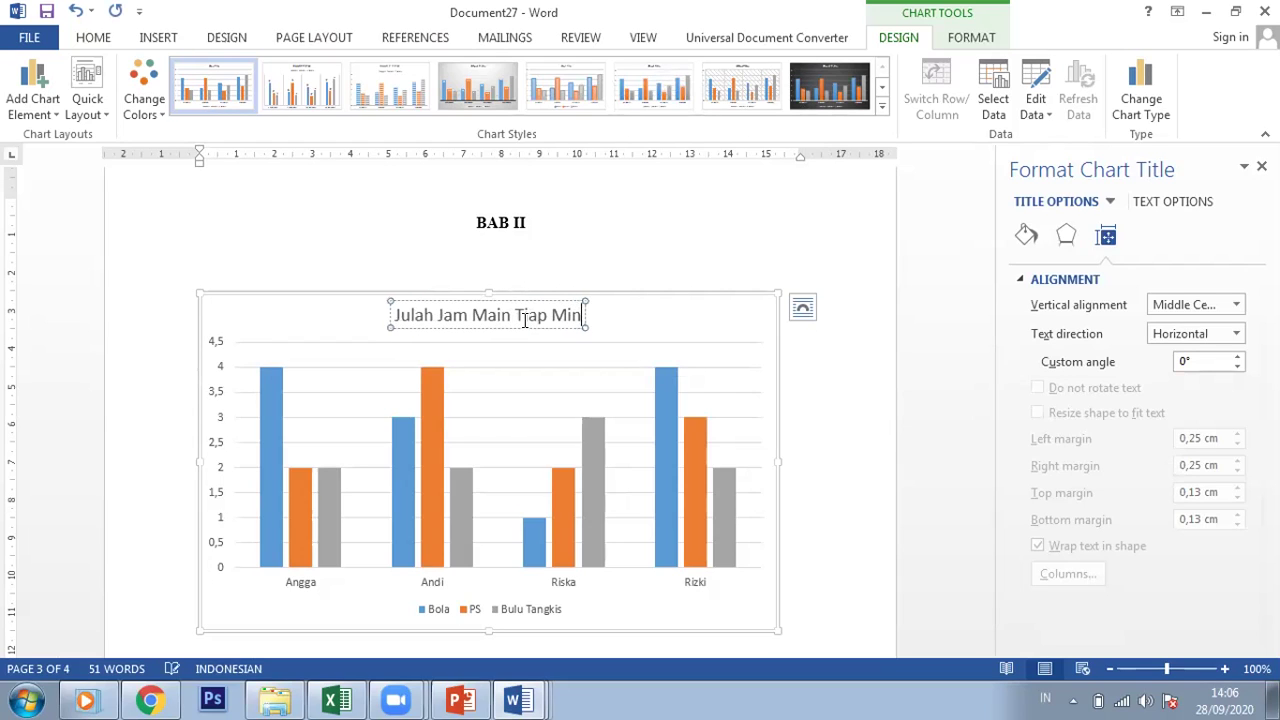
type("ggu")
left_click(622, 246)
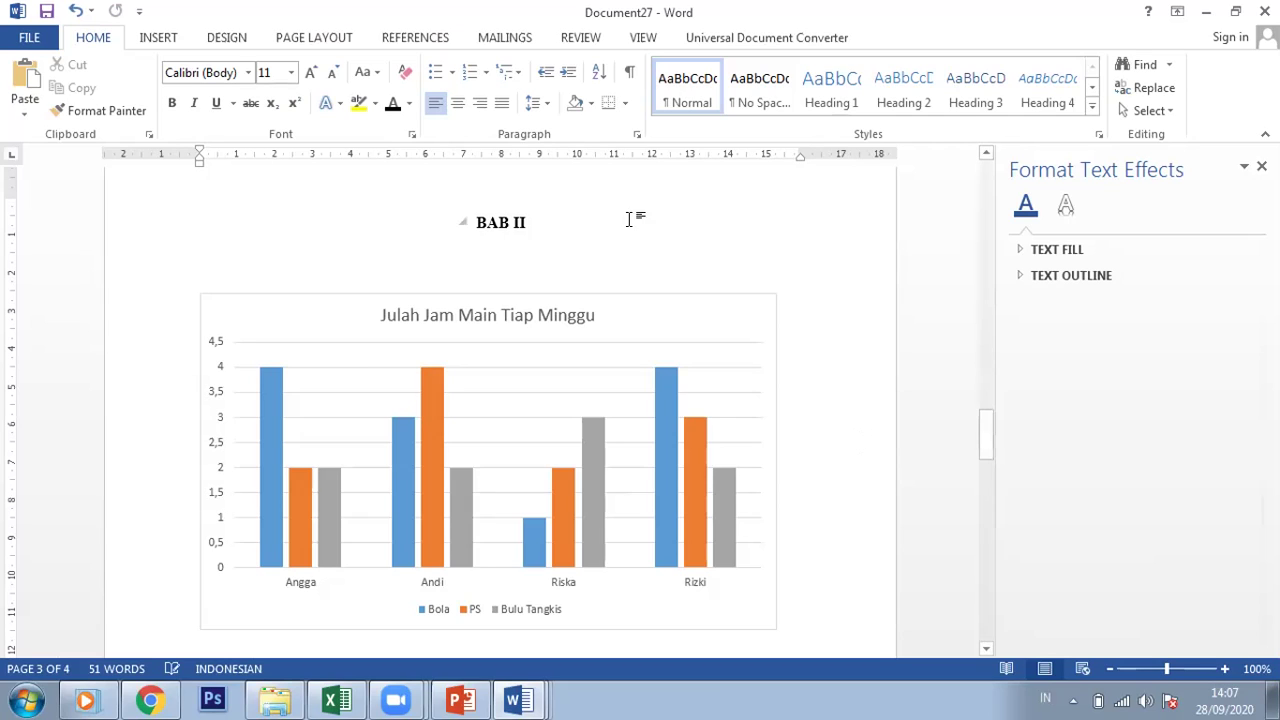
Close the Format Text Effects pane beside the document.
left_click(176, 37)
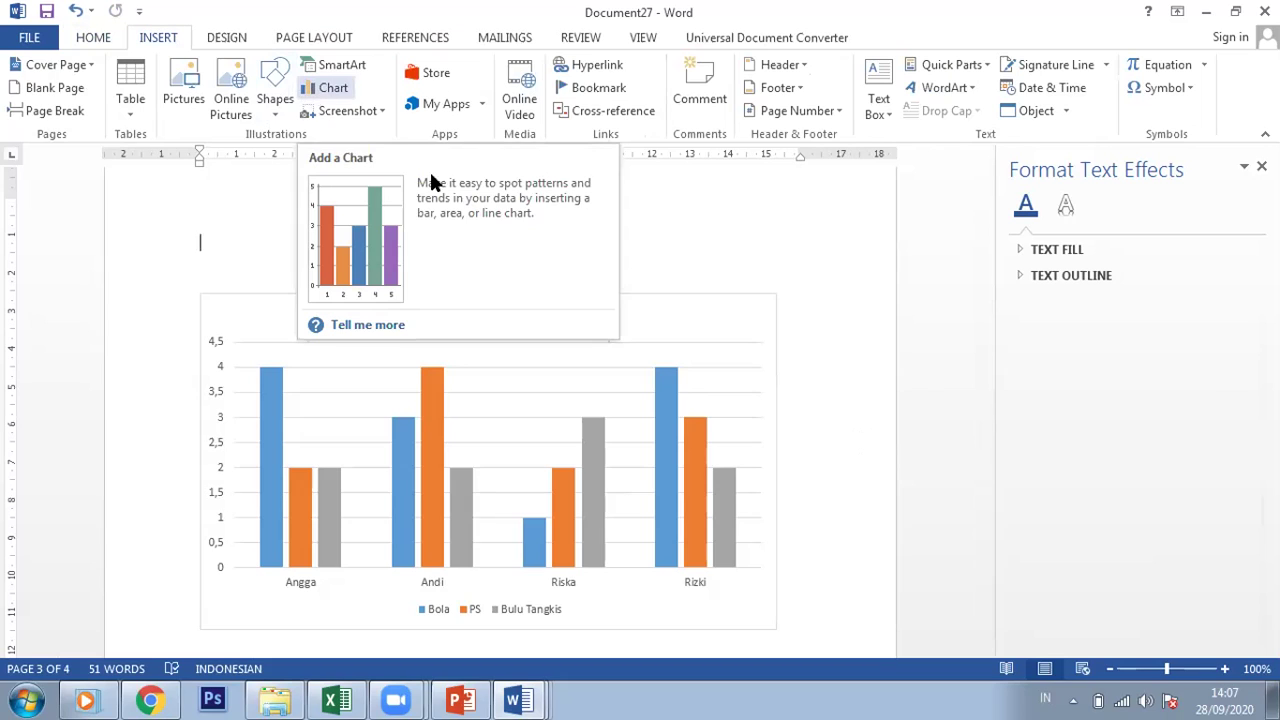
left_click(818, 427)
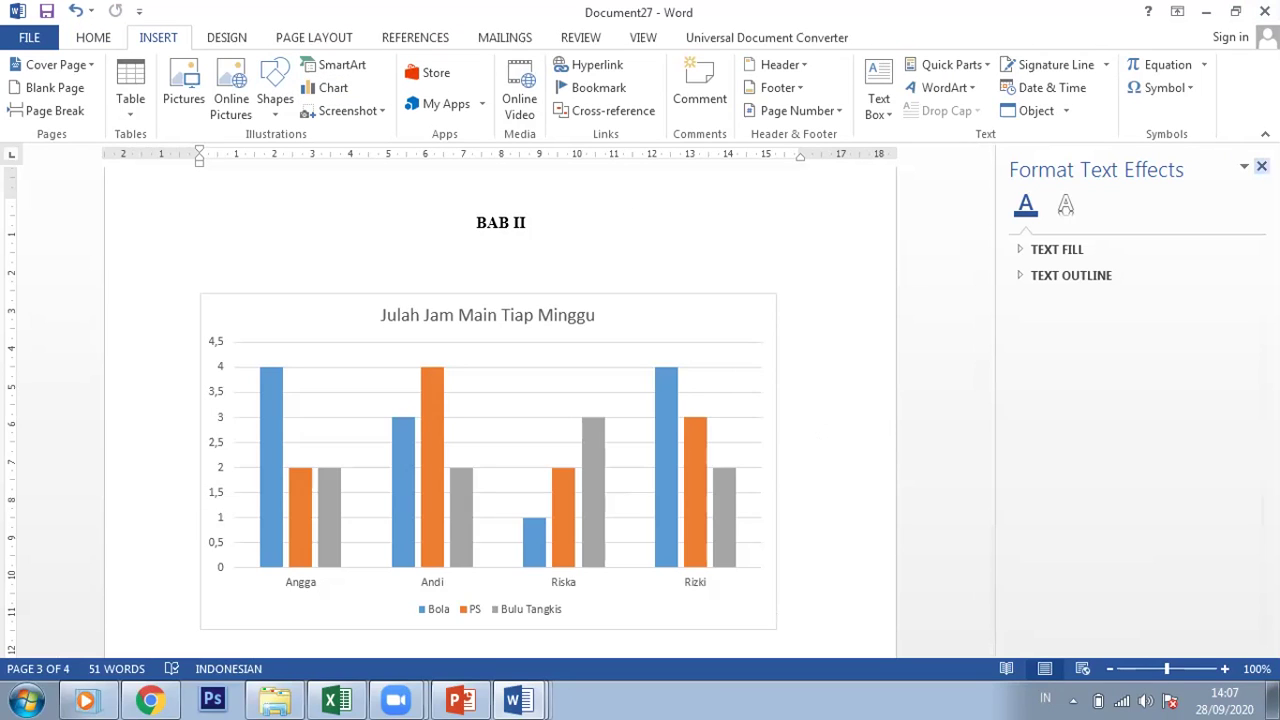
left_click(1261, 166)
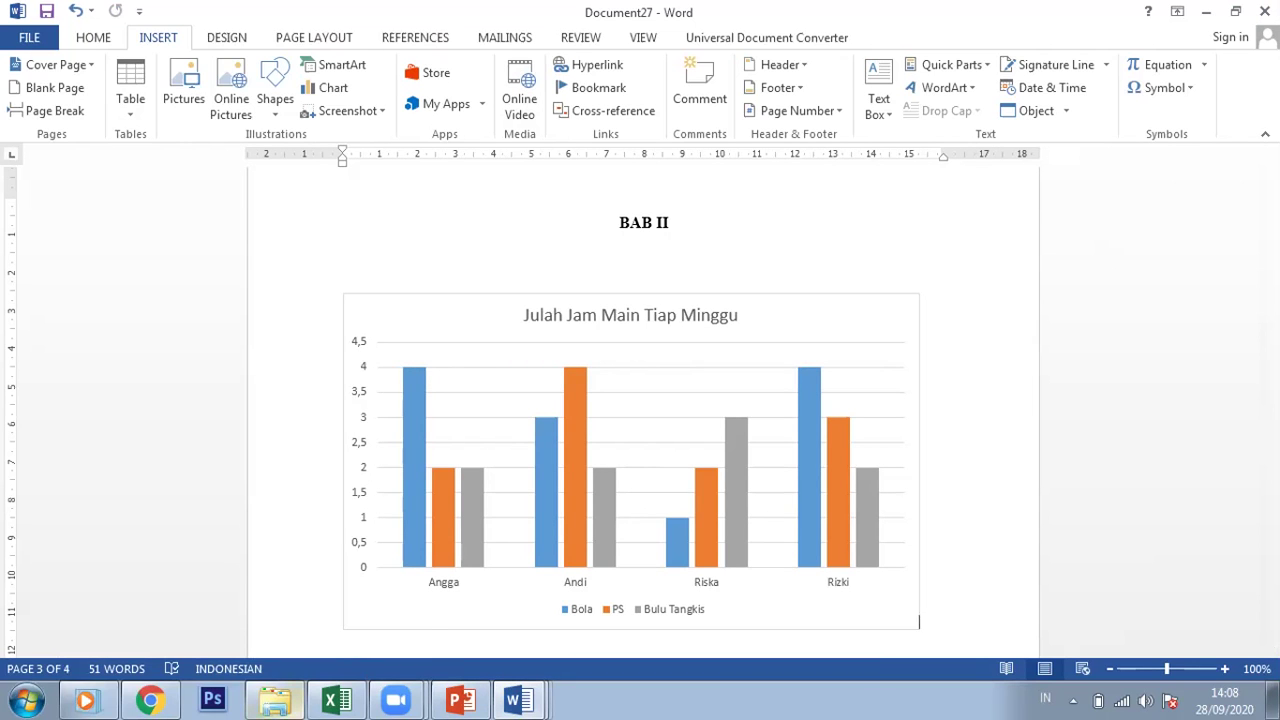
Switch to the Komputer Pengolahan Kata dan Komunikasi folder and open the PowerPoint presentation "pert 2" in PowerPoint.
mouse_move(275, 700)
left_click(270, 652)
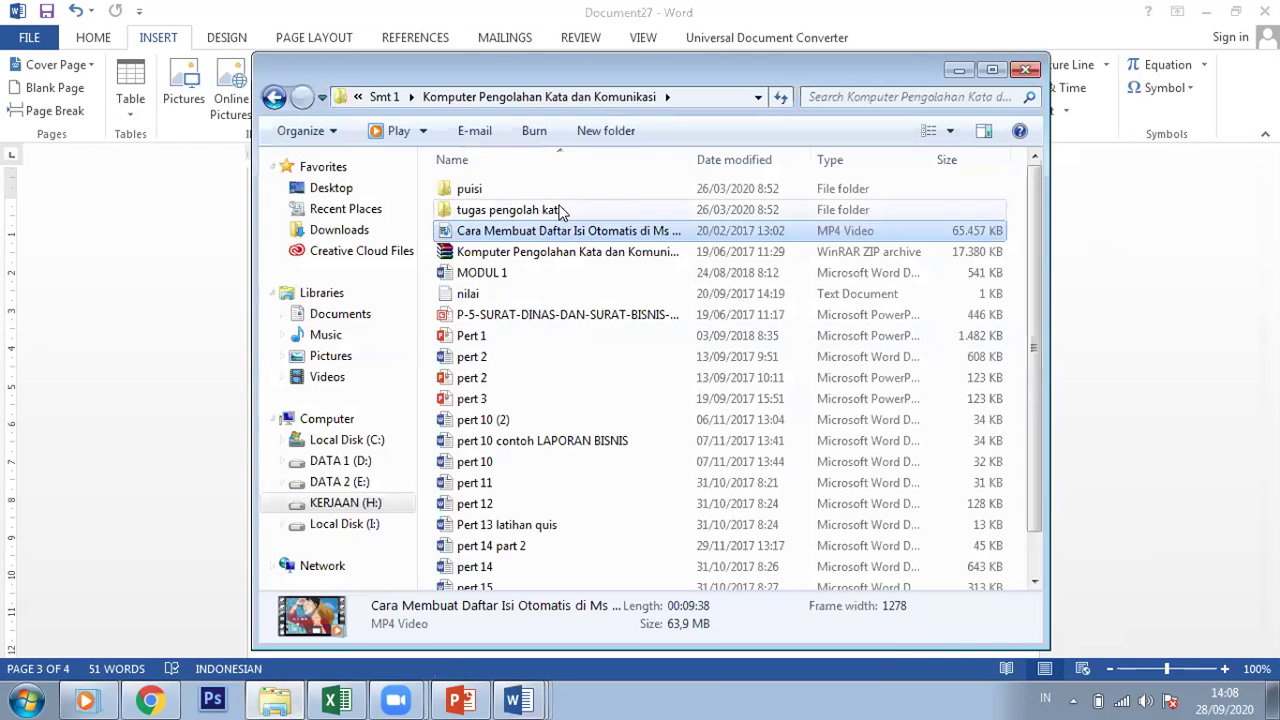
left_click(545, 387)
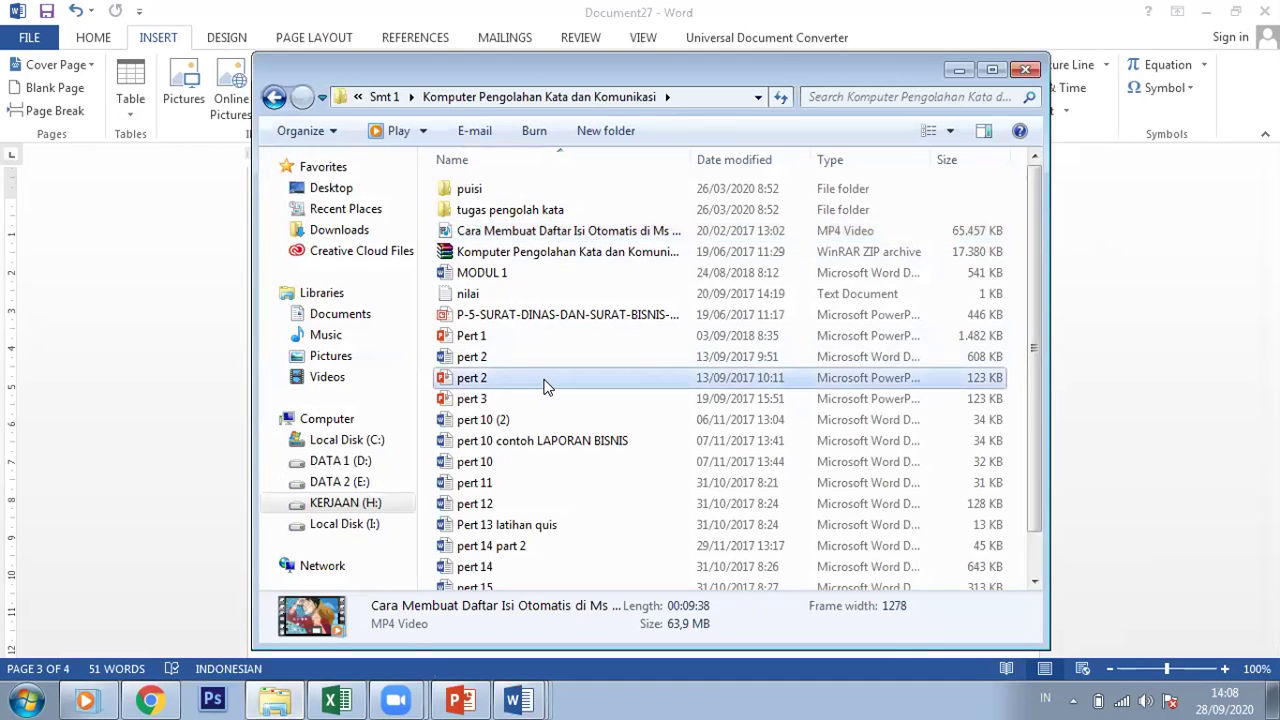
double_click(545, 387)
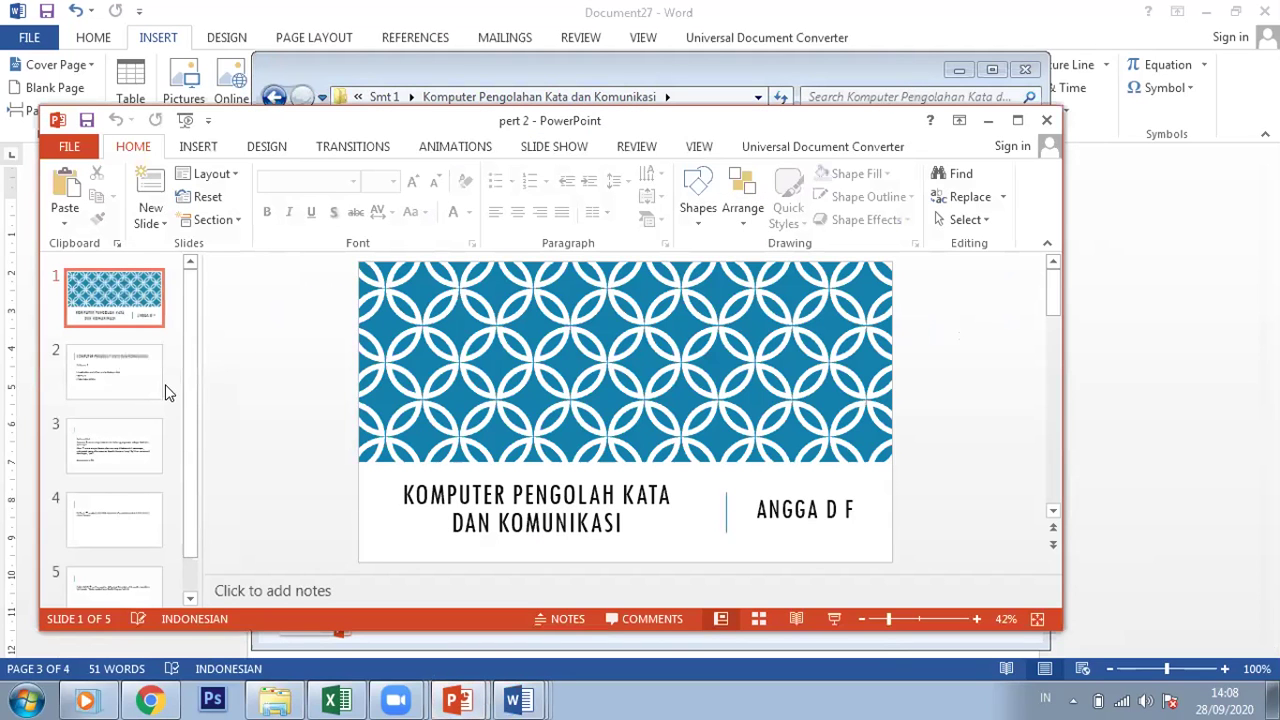
Review the slides defining Daftar Isi and Tabel statistik, then close the presentation and return to the Word document.
left_click(90, 426)
key("Down")
key("Down")
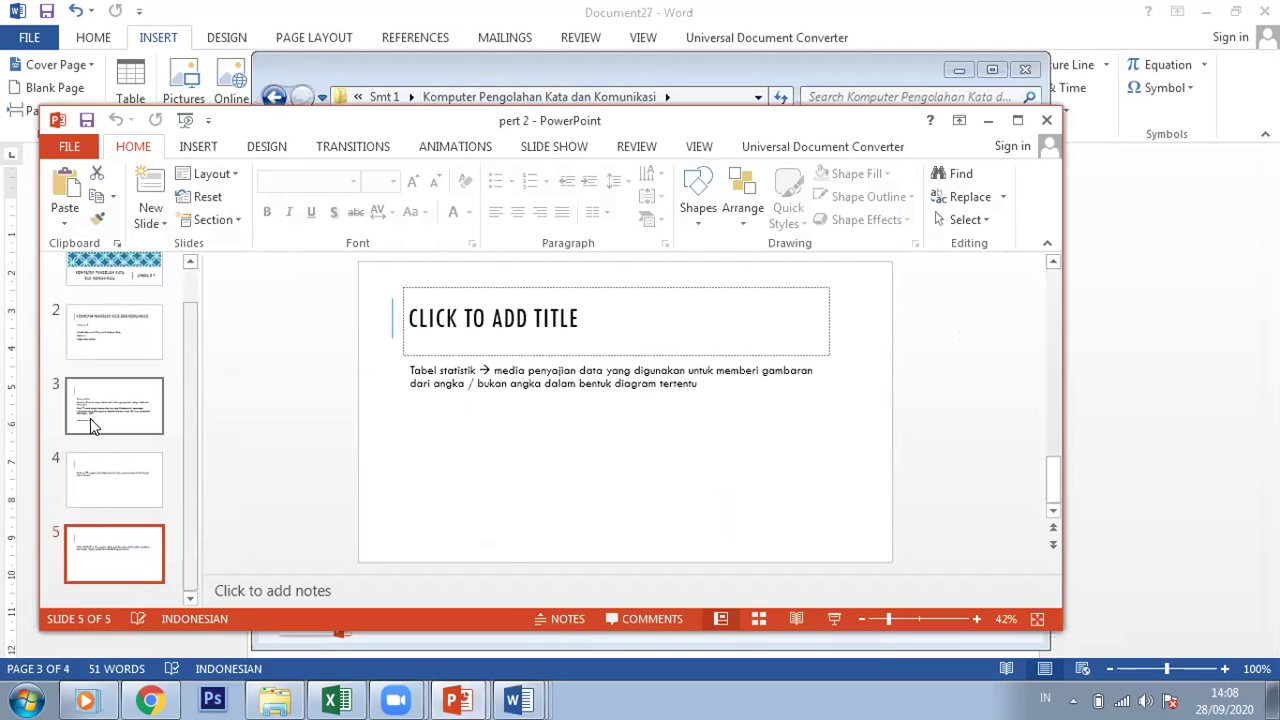
key("Up")
key("Up")
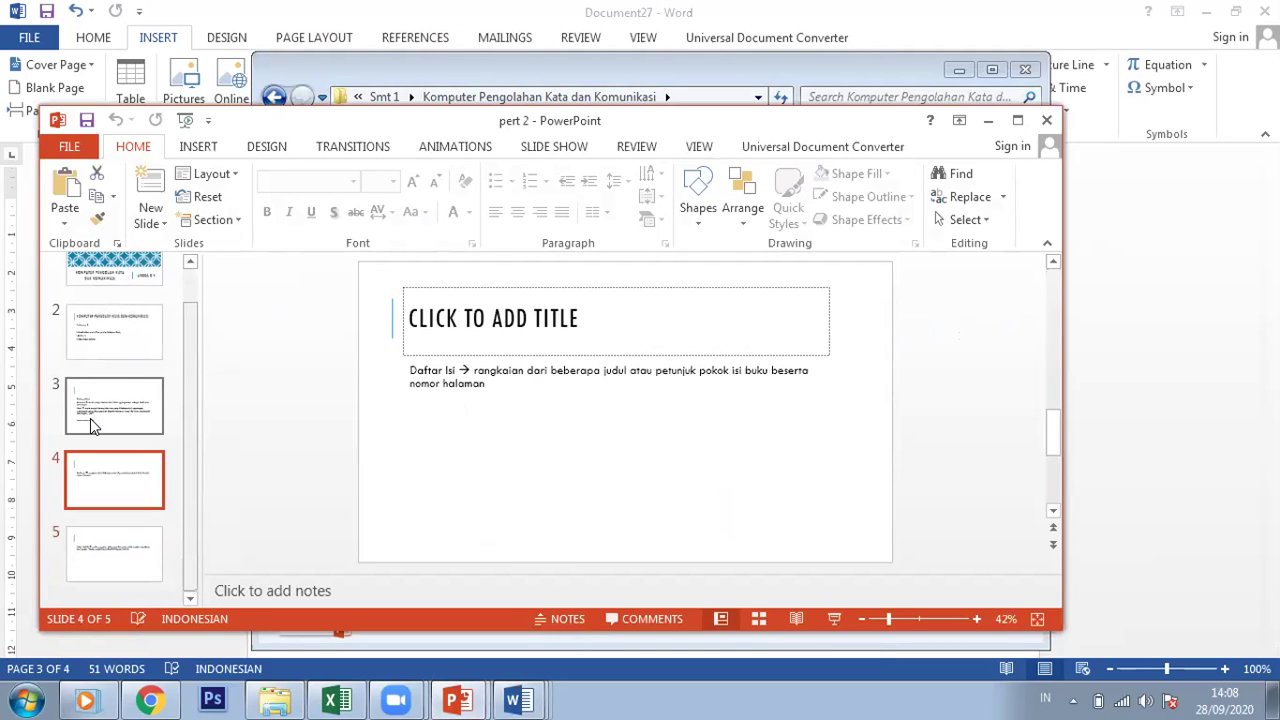
key("Down")
key("Down")
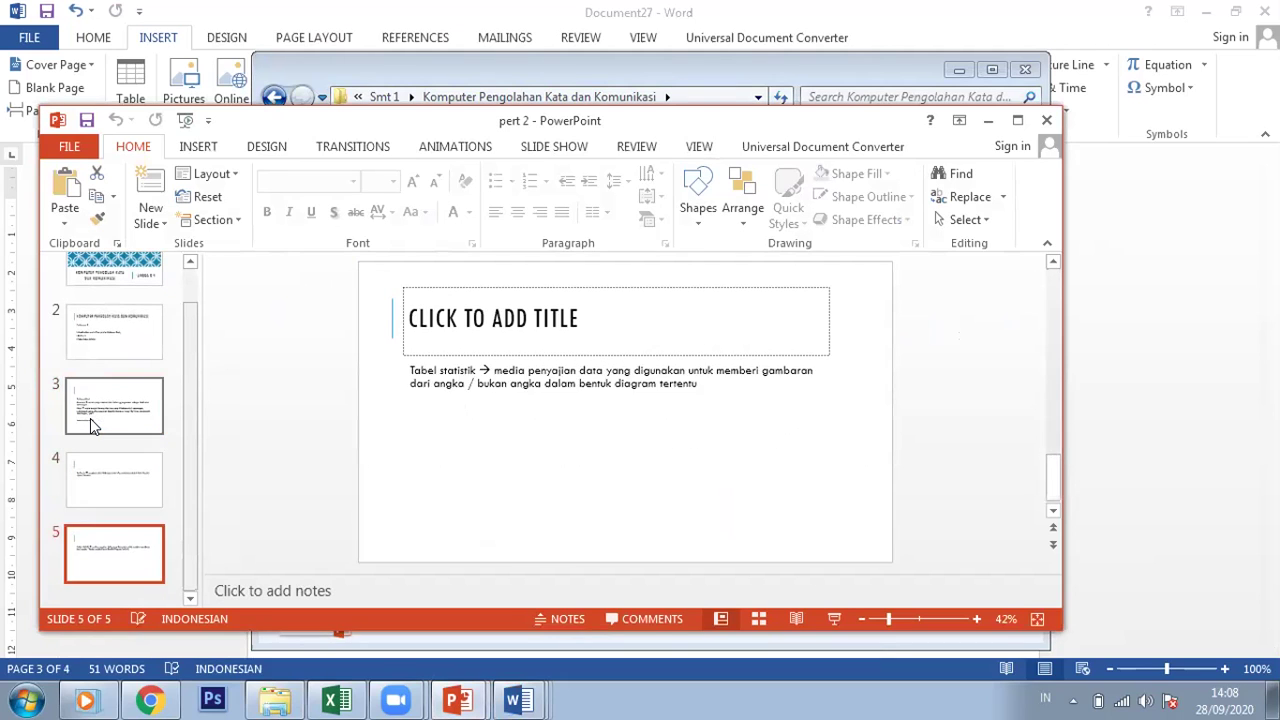
left_click(1058, 121)
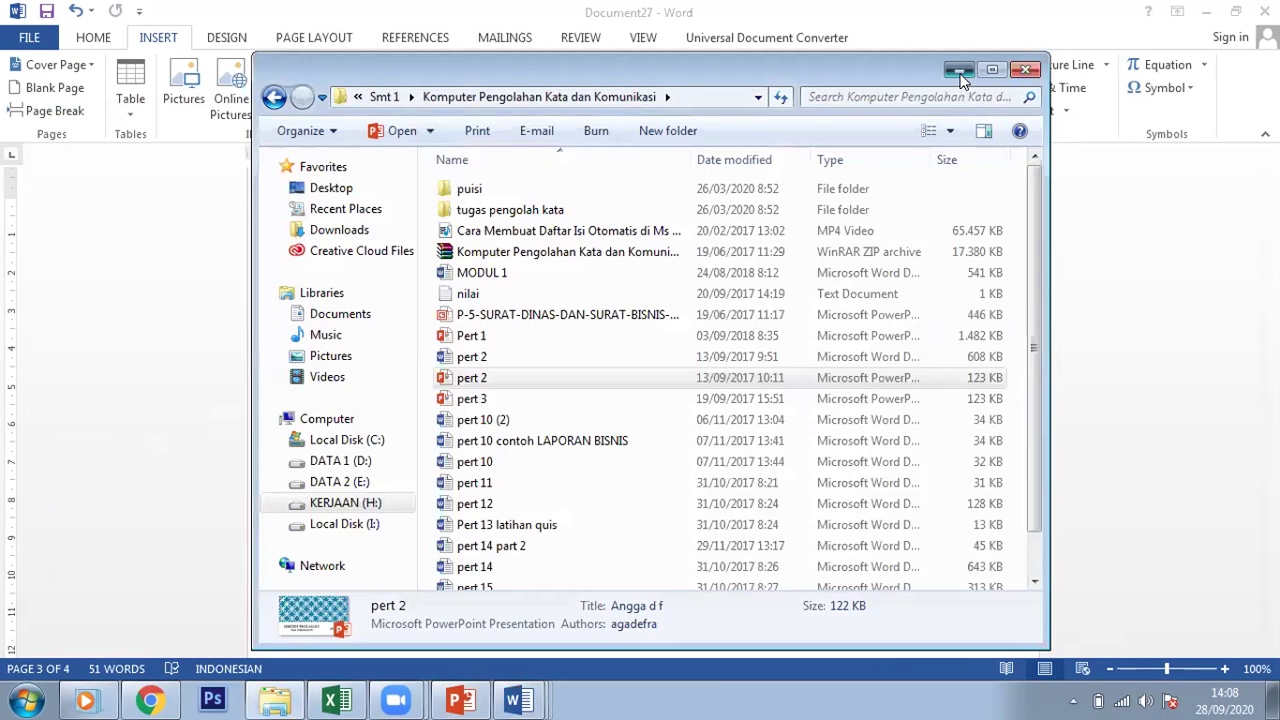
left_click(958, 70)
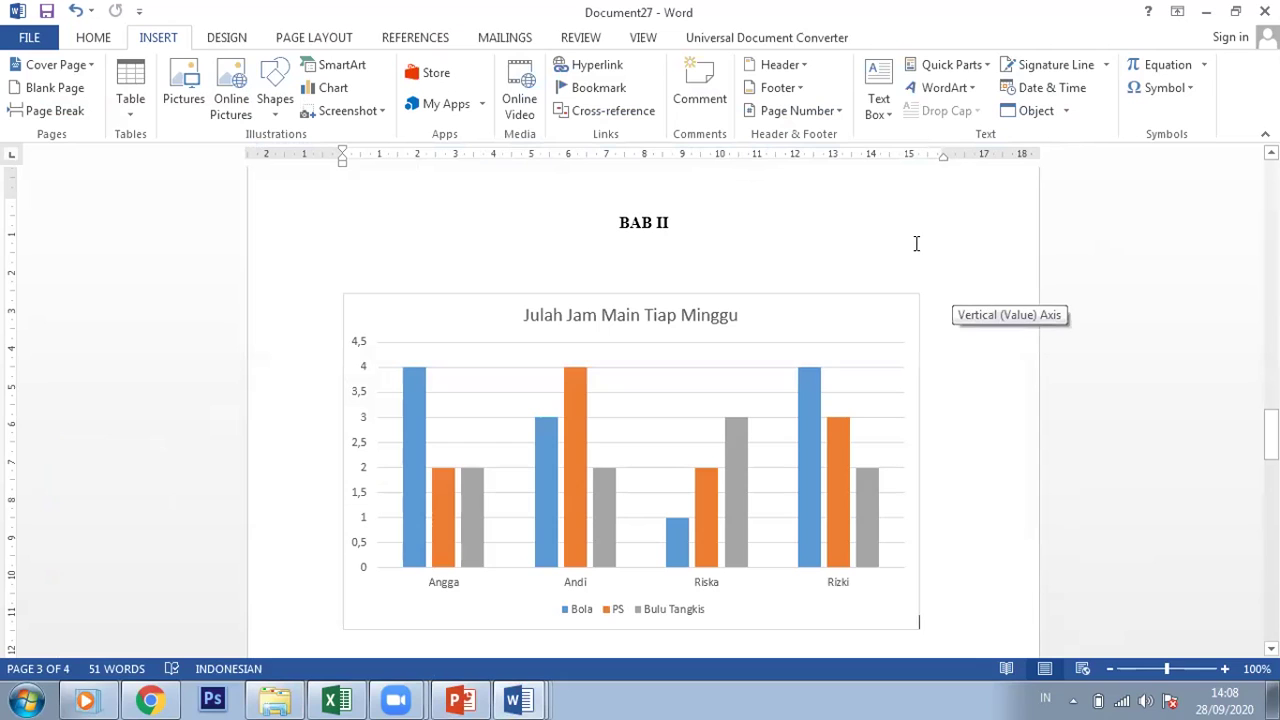
left_click_drag(1270, 434, 1270, 360)
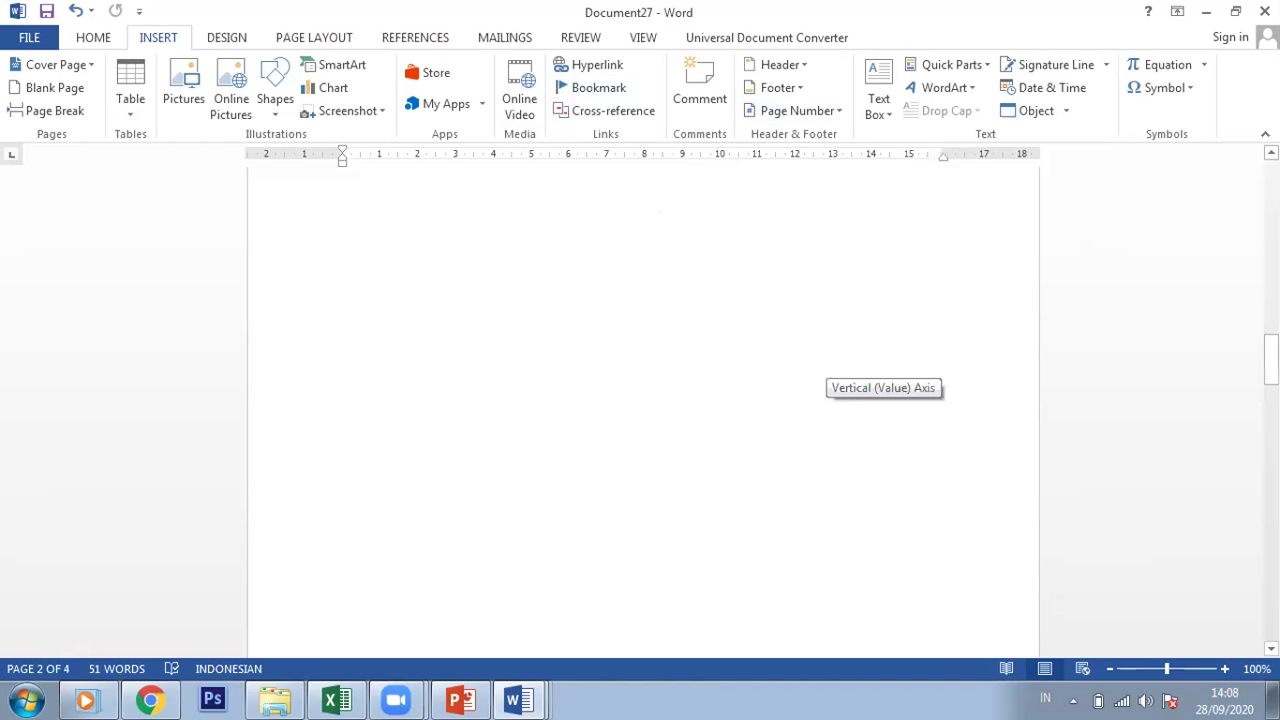
left_click_drag(1270, 358, 1270, 444)
left_click(919, 533)
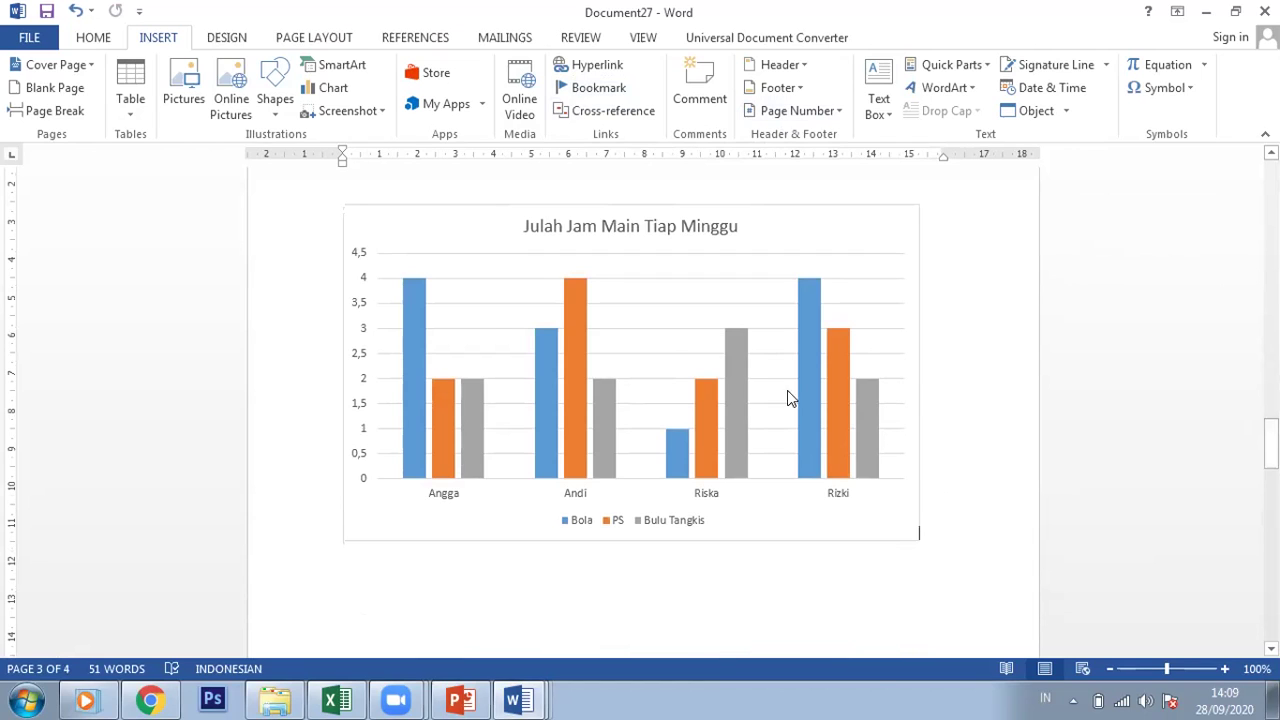
mouse_move(443, 391)
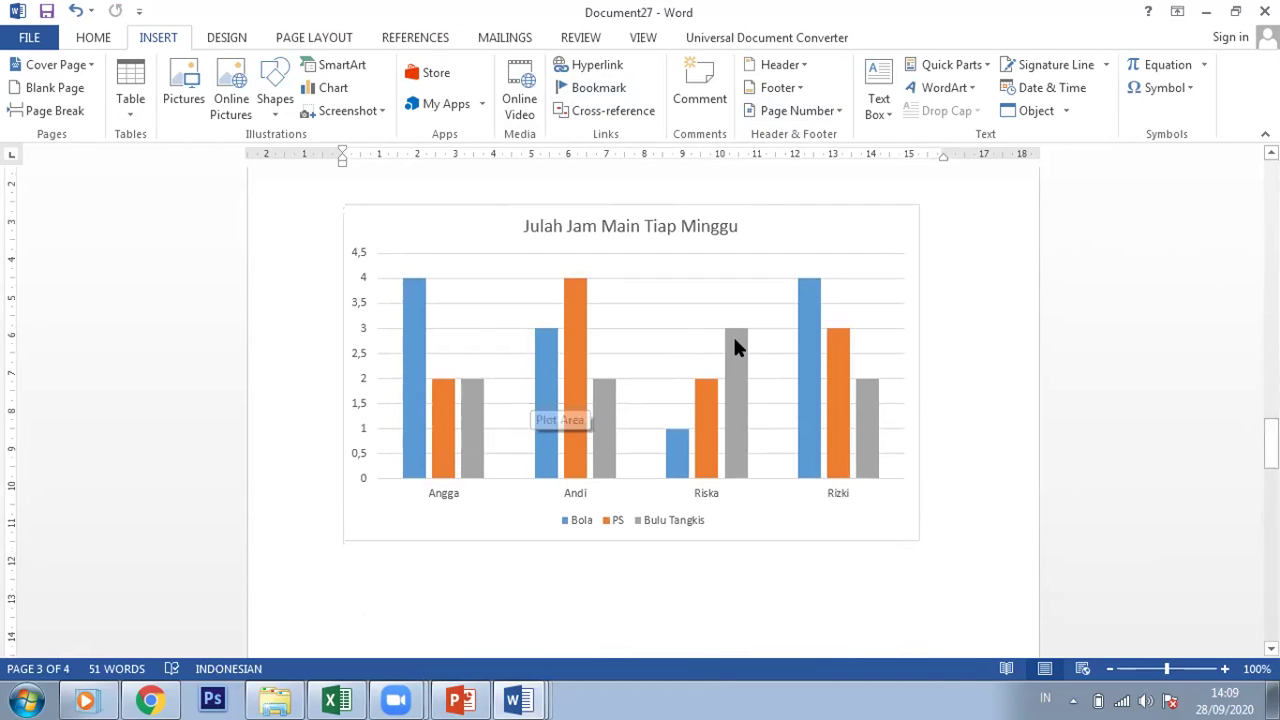
mouse_move(733, 334)
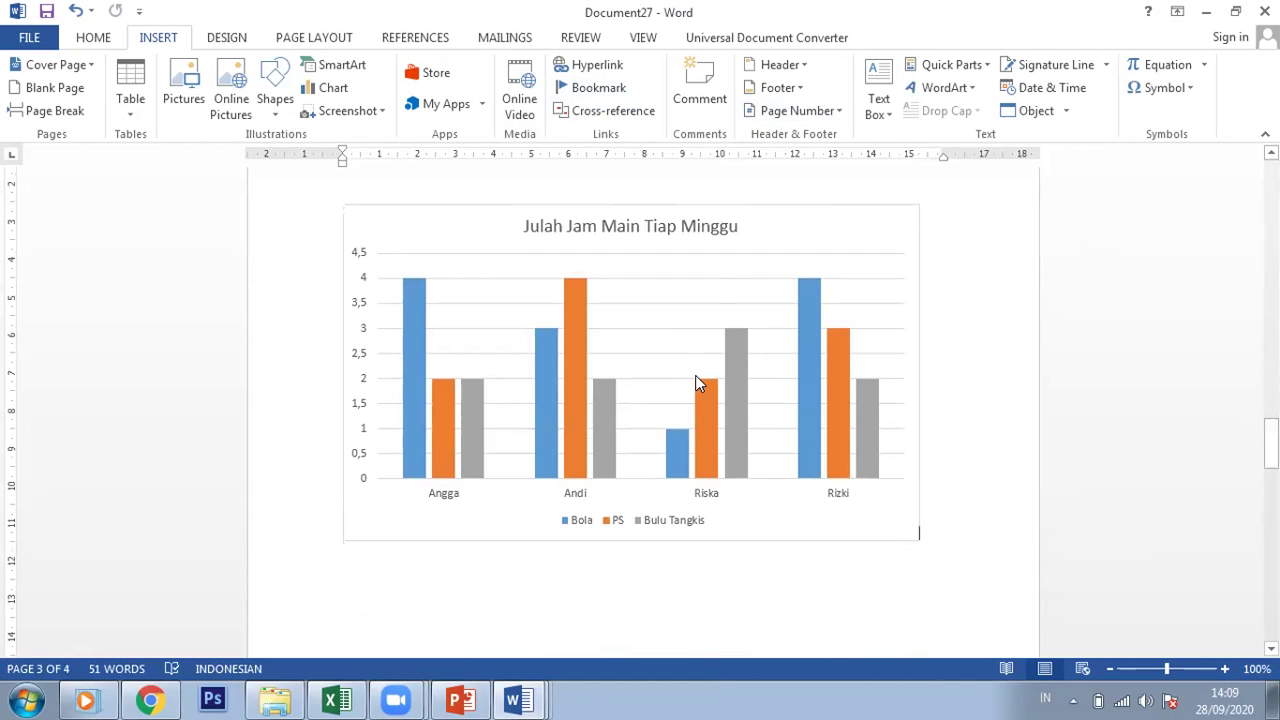
left_click(828, 393)
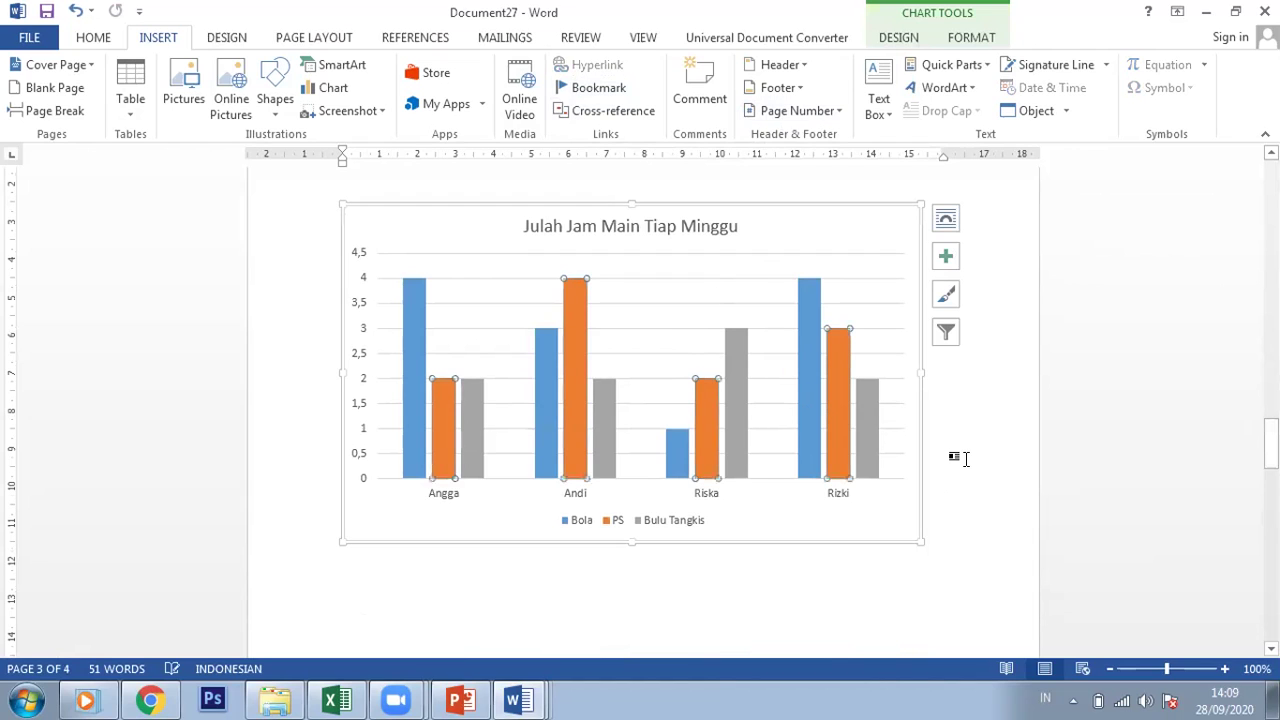
left_click(915, 487)
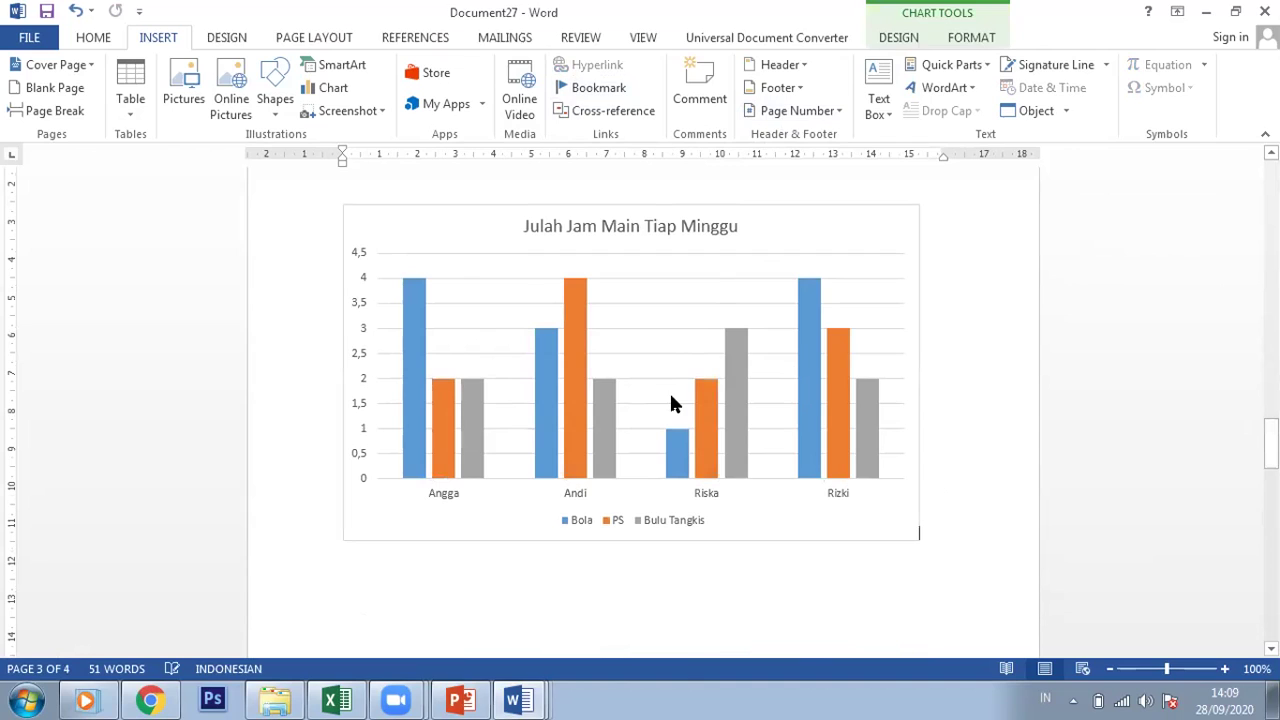